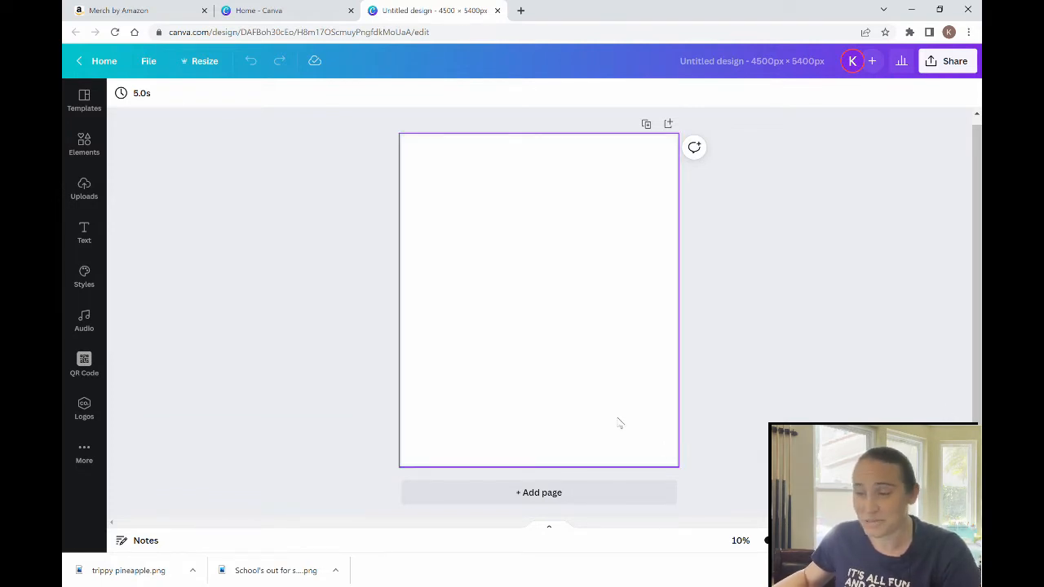
Step: Fill the blank page's background with black from the default colors
click(518, 276)
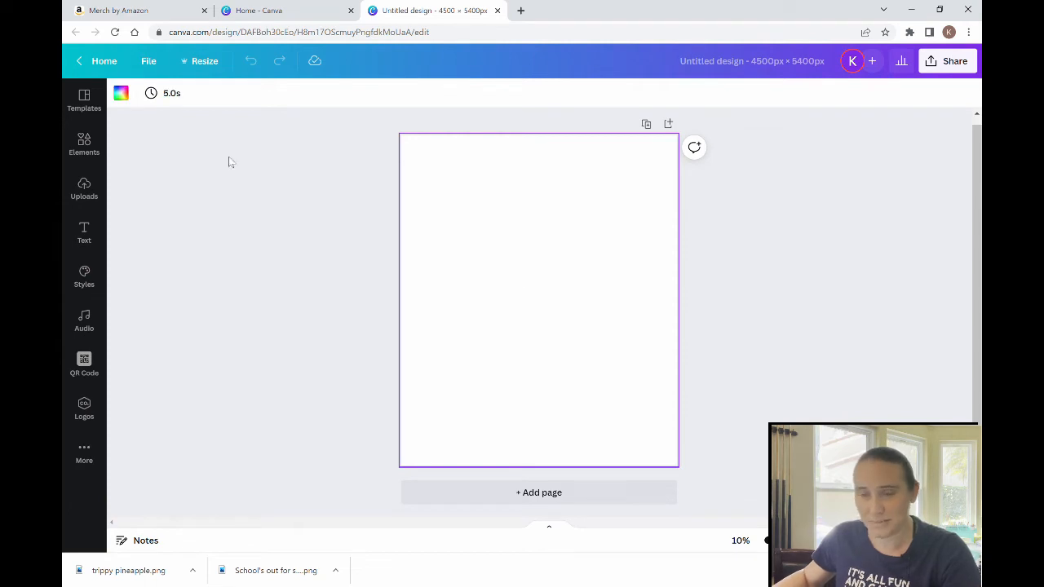
click(119, 93)
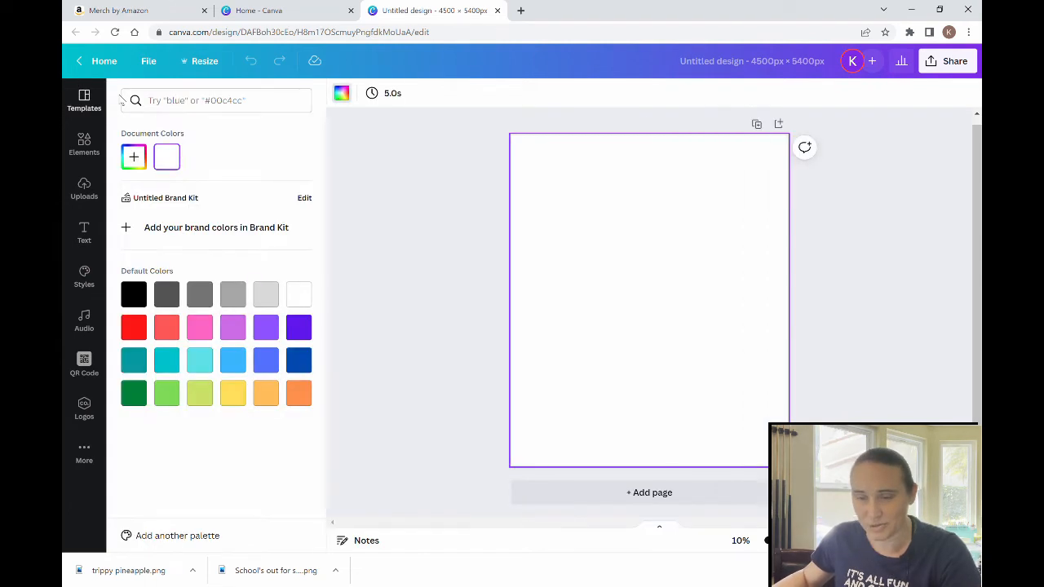
click(133, 294)
click(445, 295)
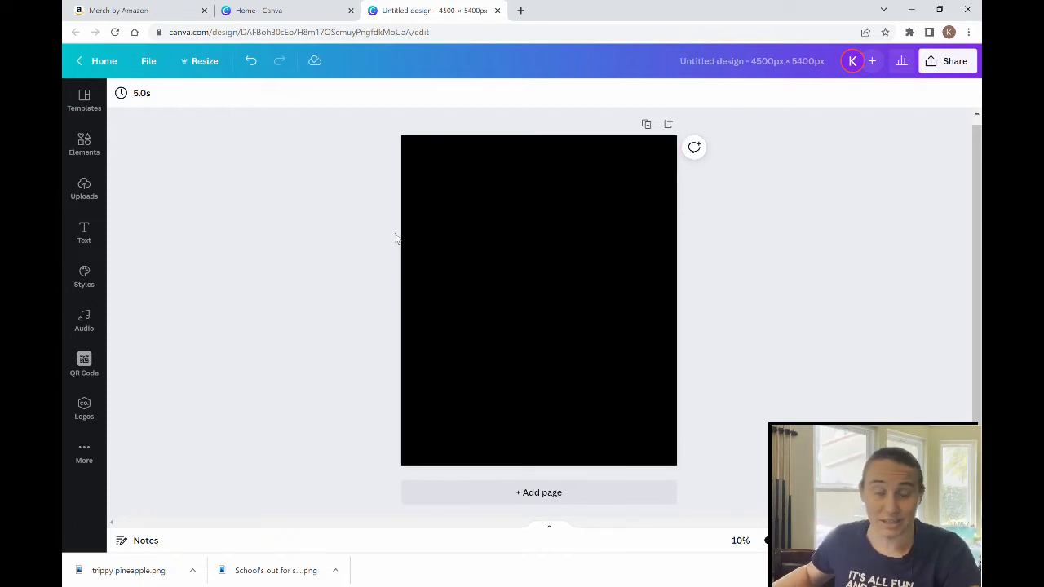
Step: Search the elements library for "abraham lincon"
click(86, 145)
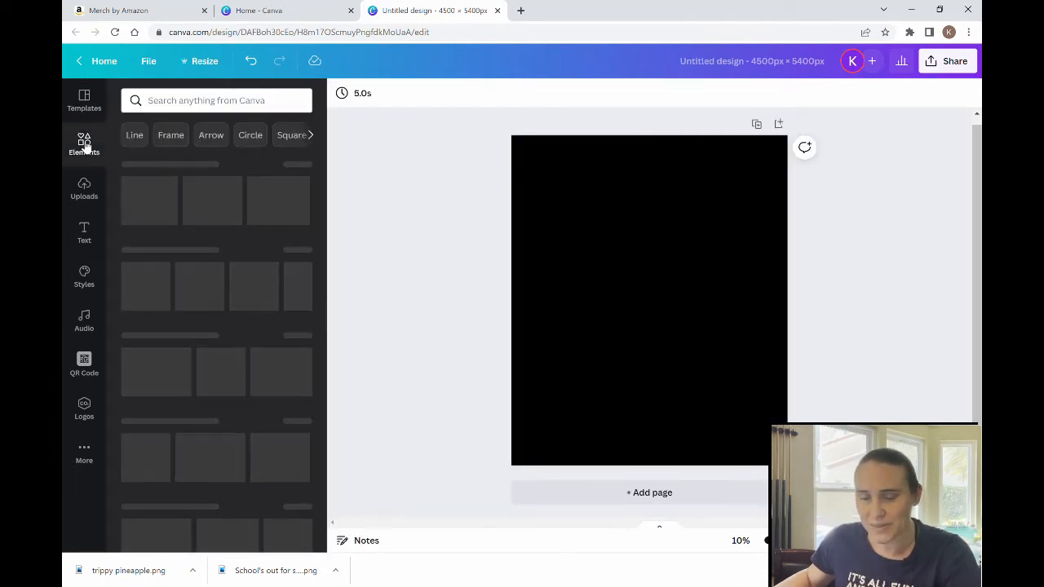
click(188, 101)
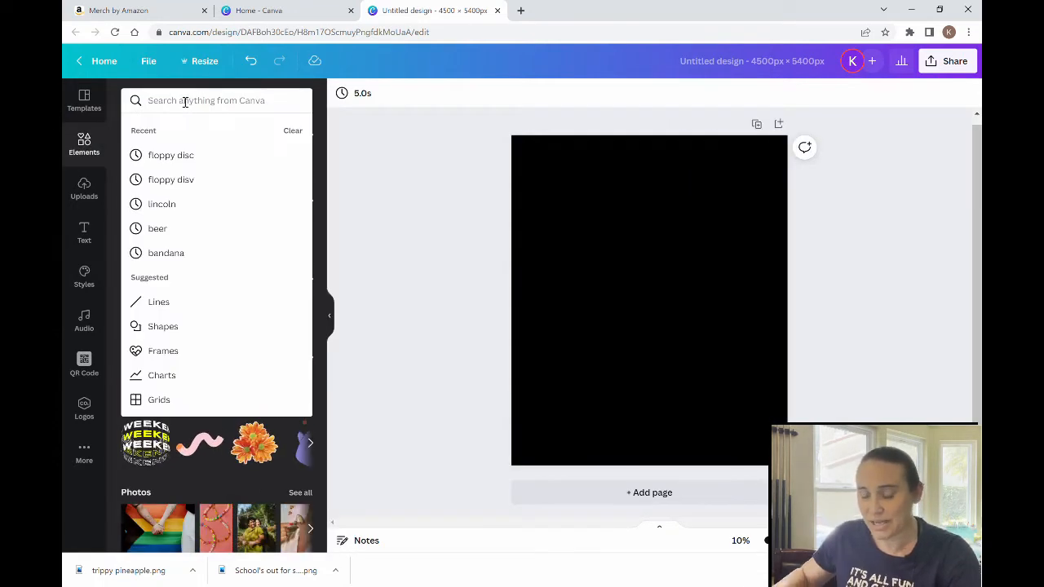
text(abr)
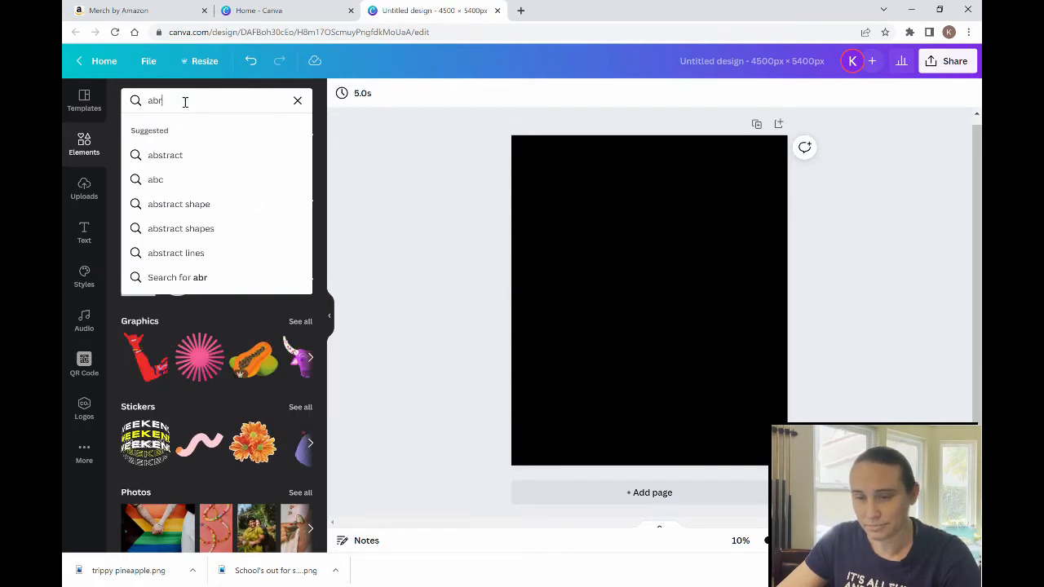
text(aham lincon)
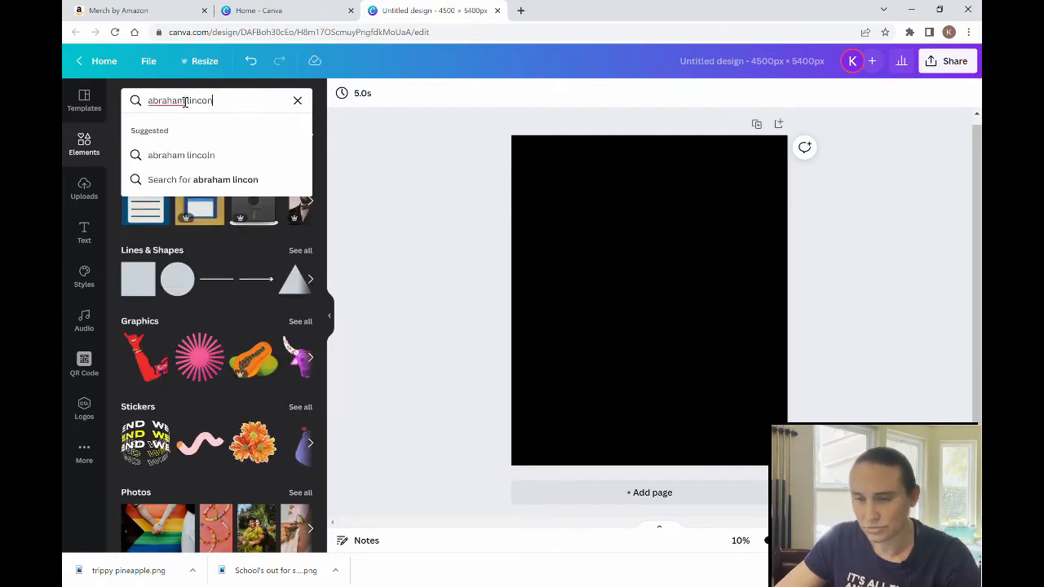
key(Return)
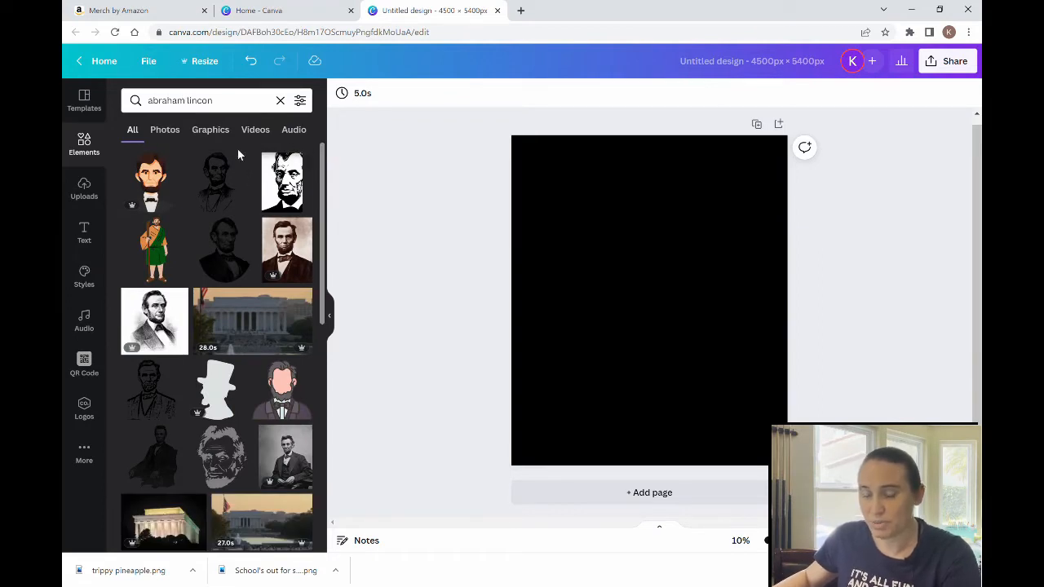
Step: Add the sepia Abraham Lincoln portrait photo with the bow tie to the black page
scroll(221, 245, down, 1)
scroll(222, 245, down, 4)
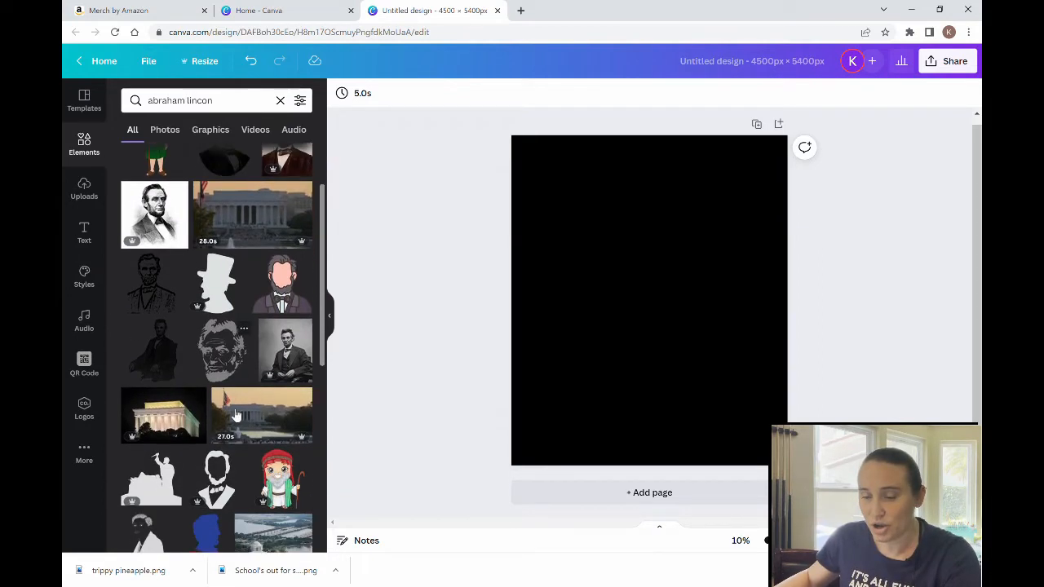
scroll(235, 408, up, 4)
scroll(235, 408, up, 1)
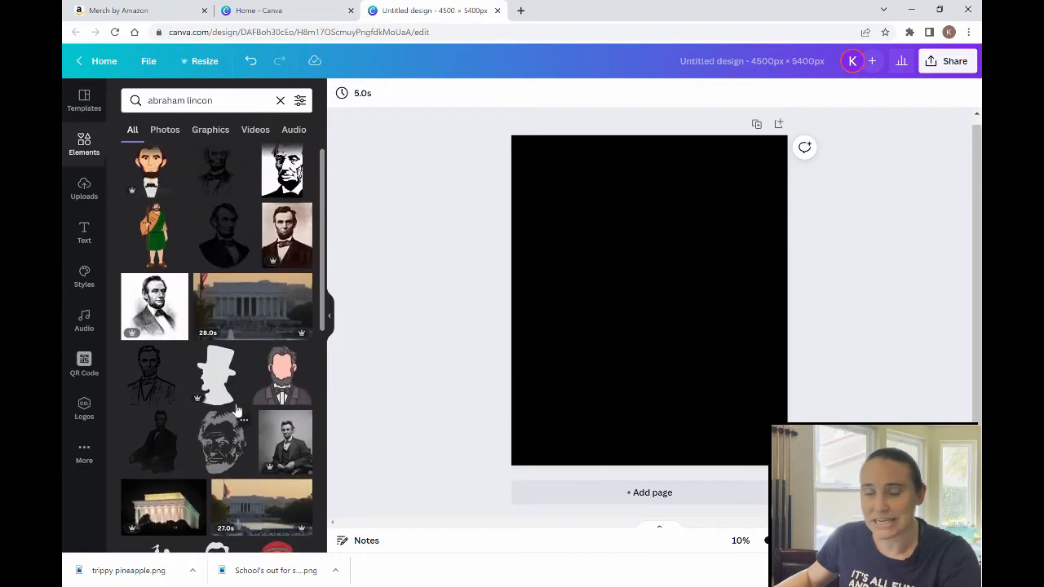
click(295, 262)
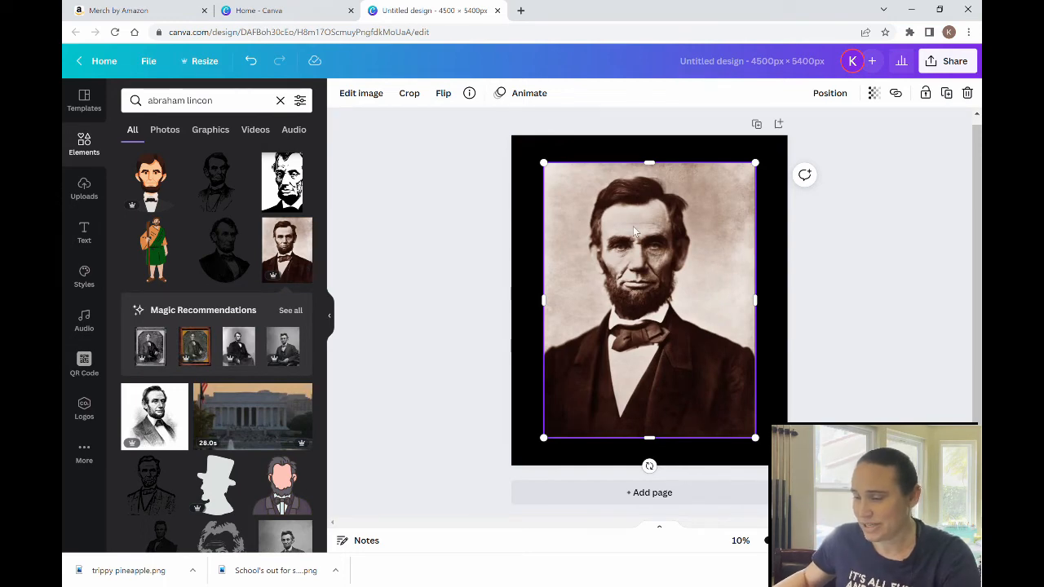
click(330, 321)
click(329, 322)
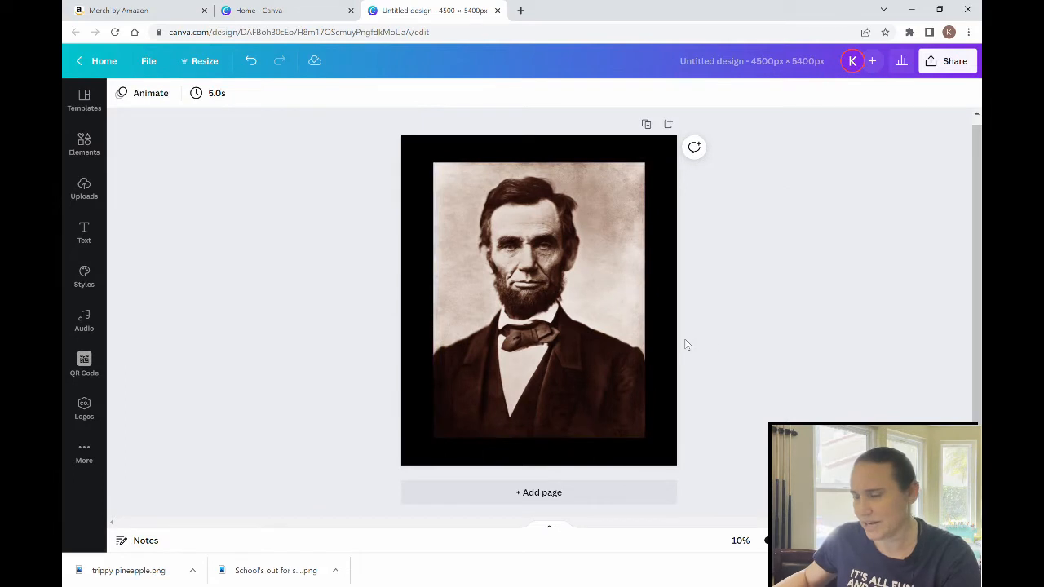
Step: Apply the Latte filter from the Warm group of the Photogenic effects to the Lincoln portrait
click(506, 317)
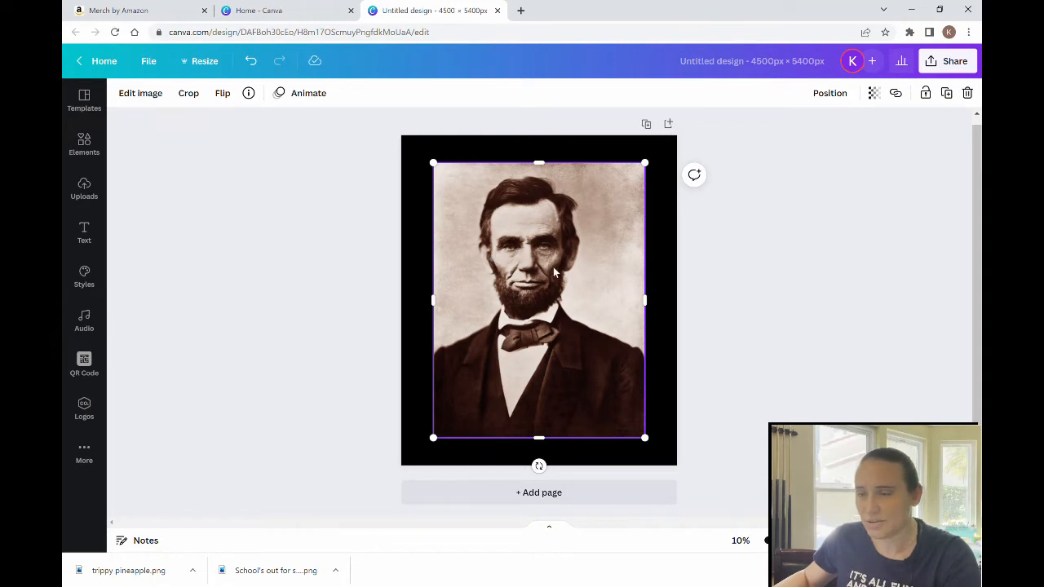
click(141, 93)
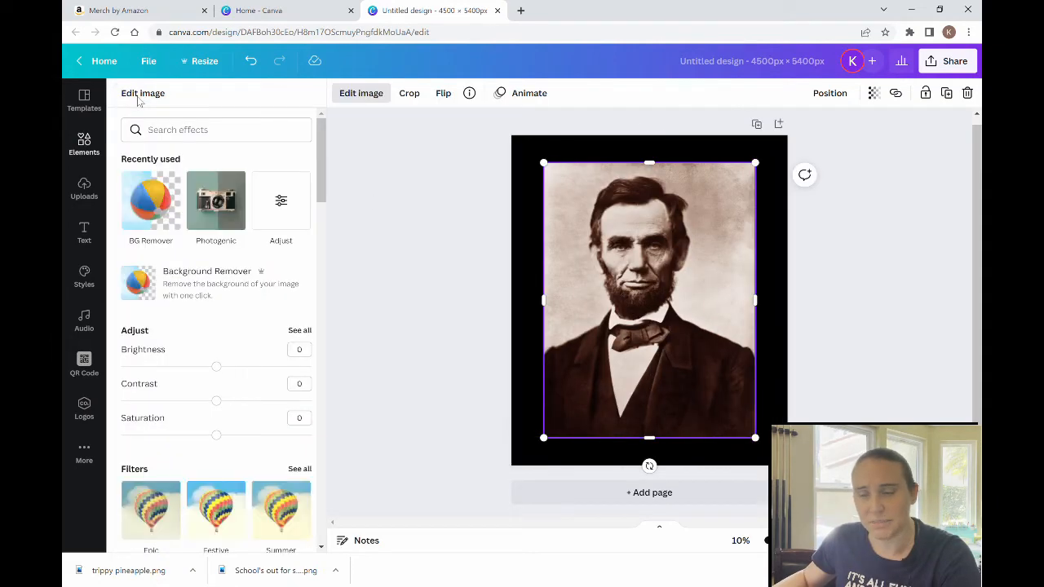
click(226, 216)
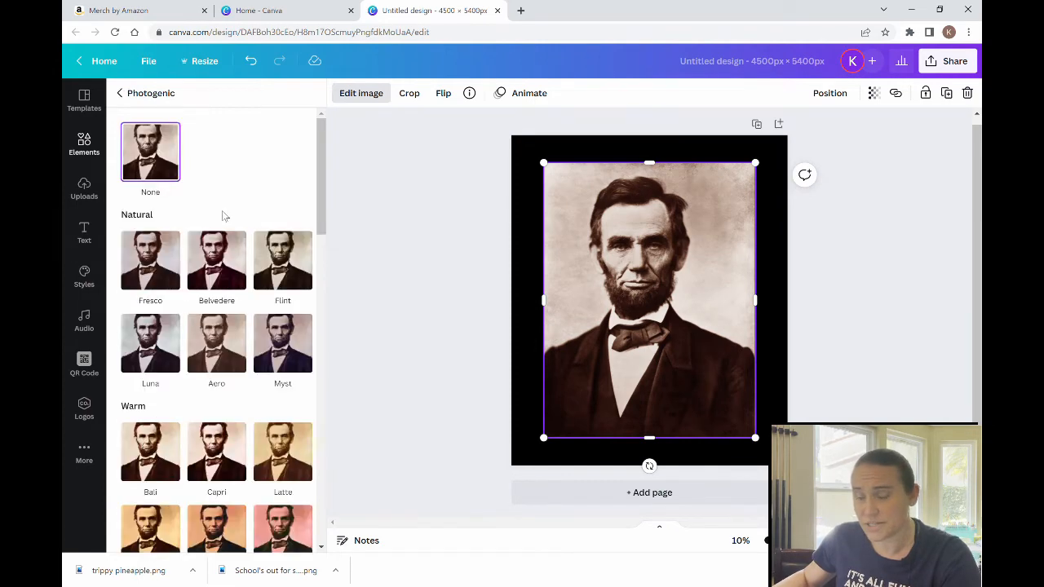
scroll(228, 204, down, 3)
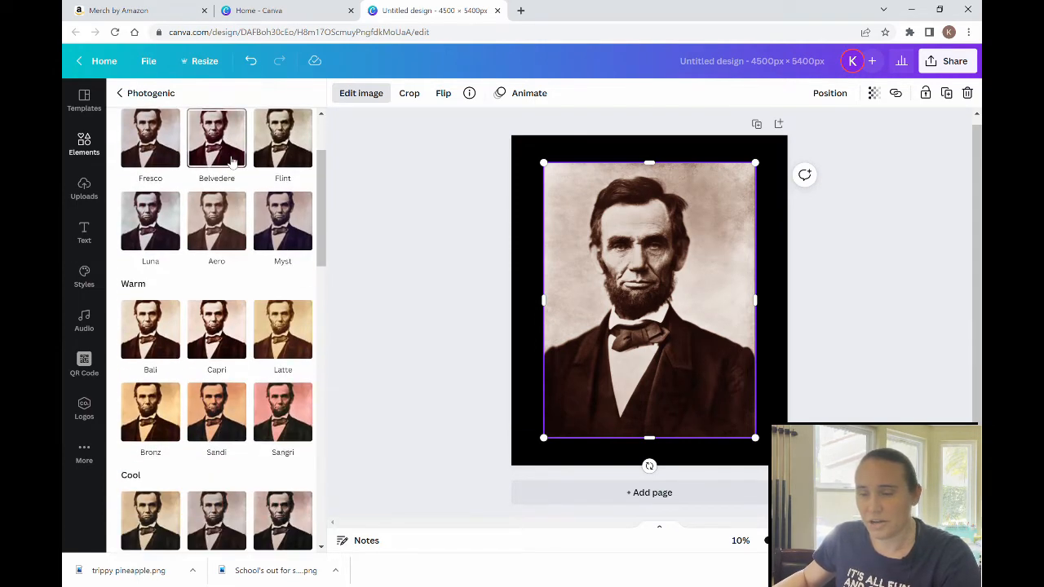
scroll(233, 163, down, 3)
scroll(233, 164, down, 5)
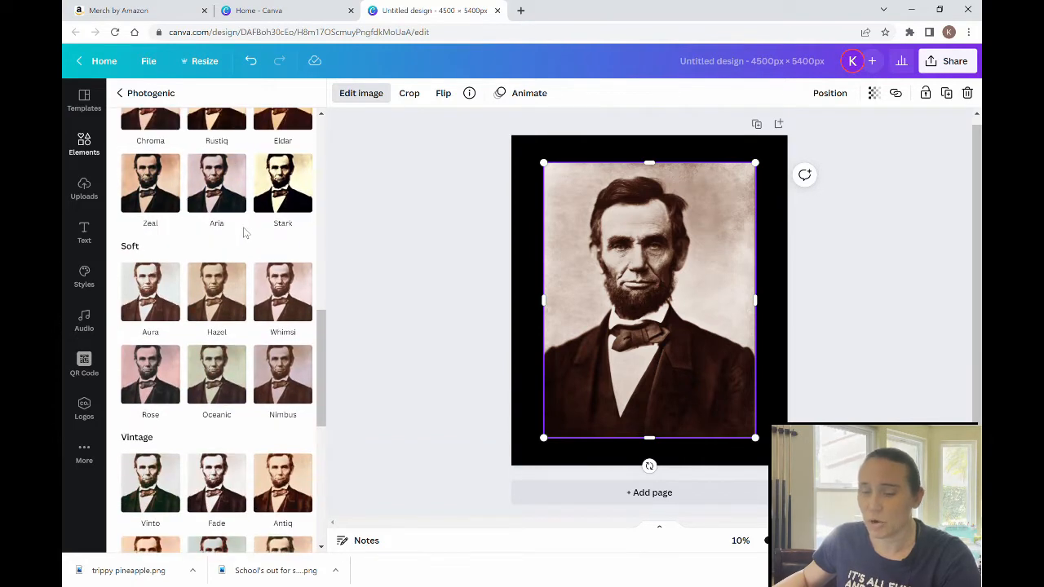
scroll(232, 235, down, 3)
scroll(249, 245, down, 2)
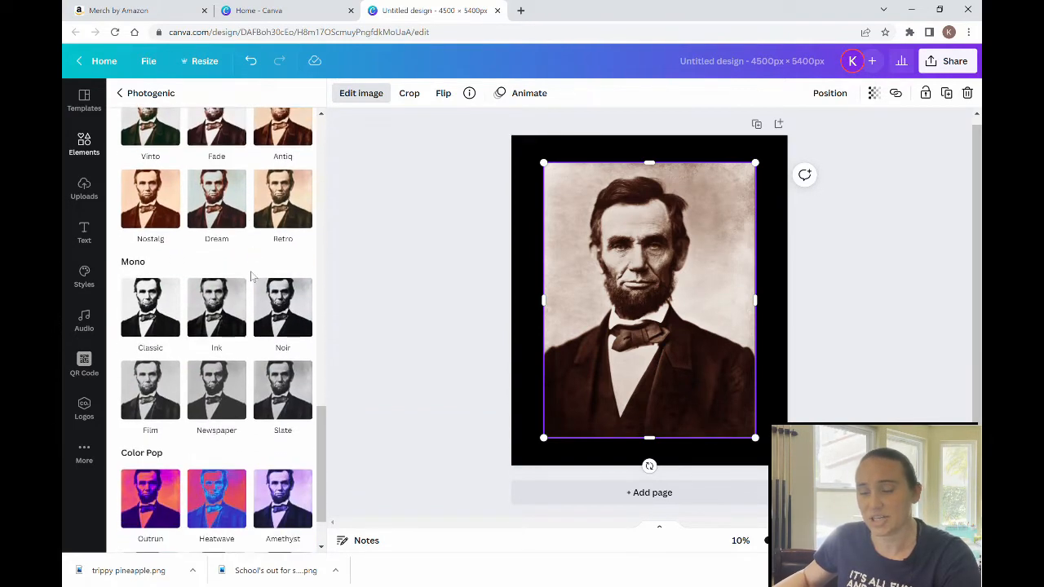
scroll(248, 359, down, 1)
scroll(213, 395, up, 5)
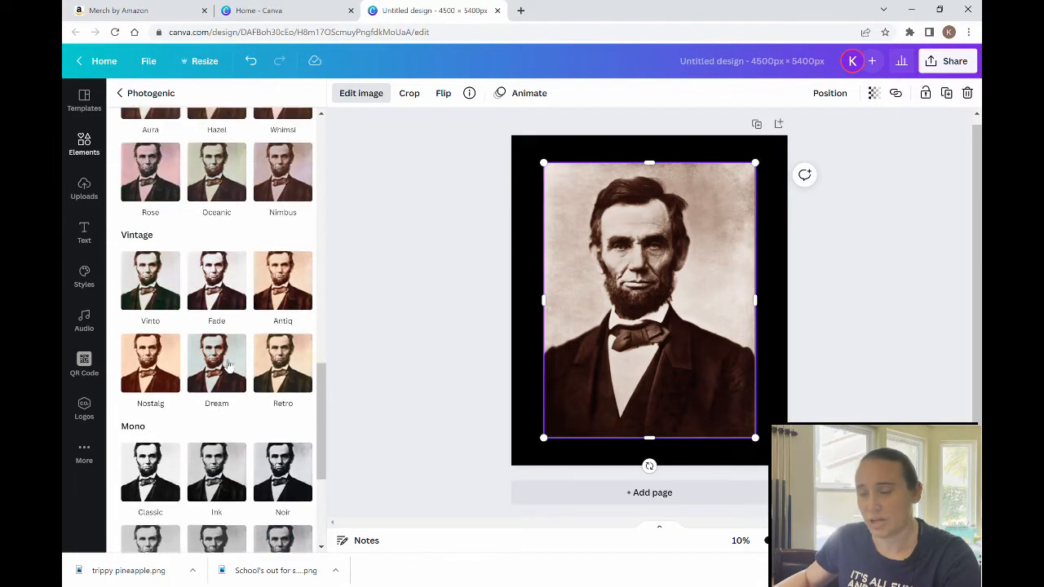
scroll(231, 326, up, 5)
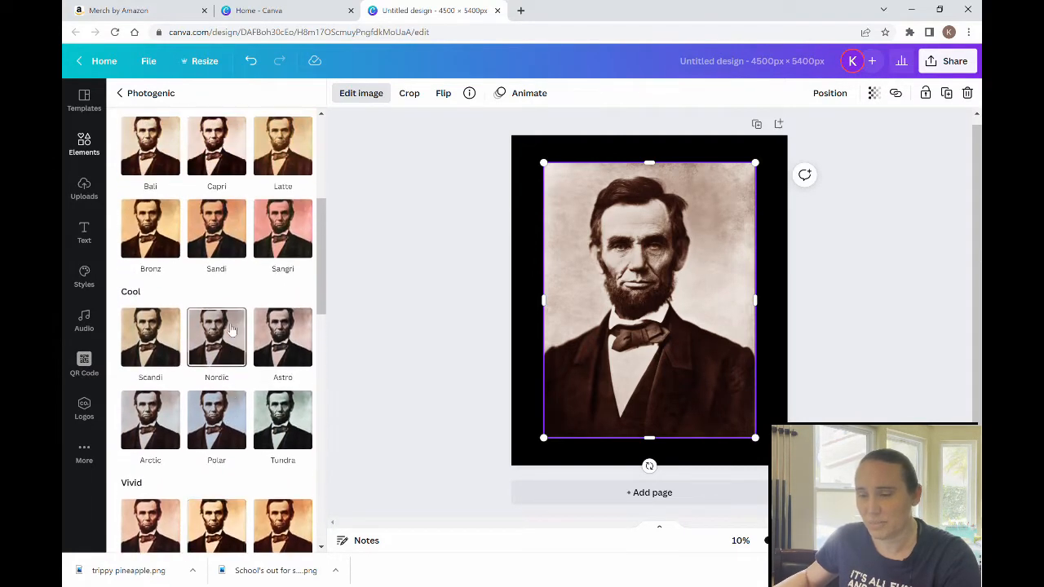
scroll(228, 327, up, 1)
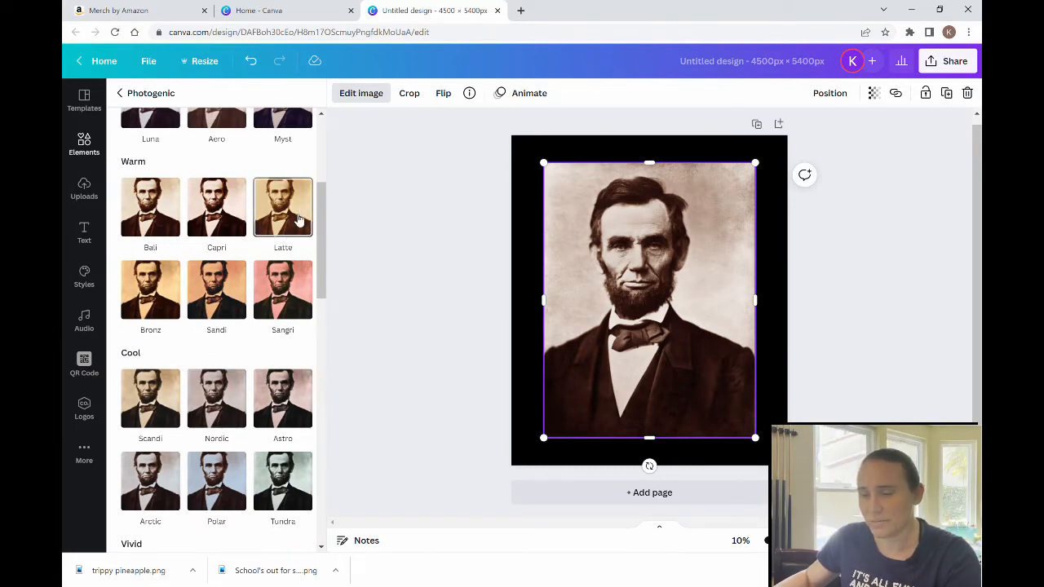
click(299, 219)
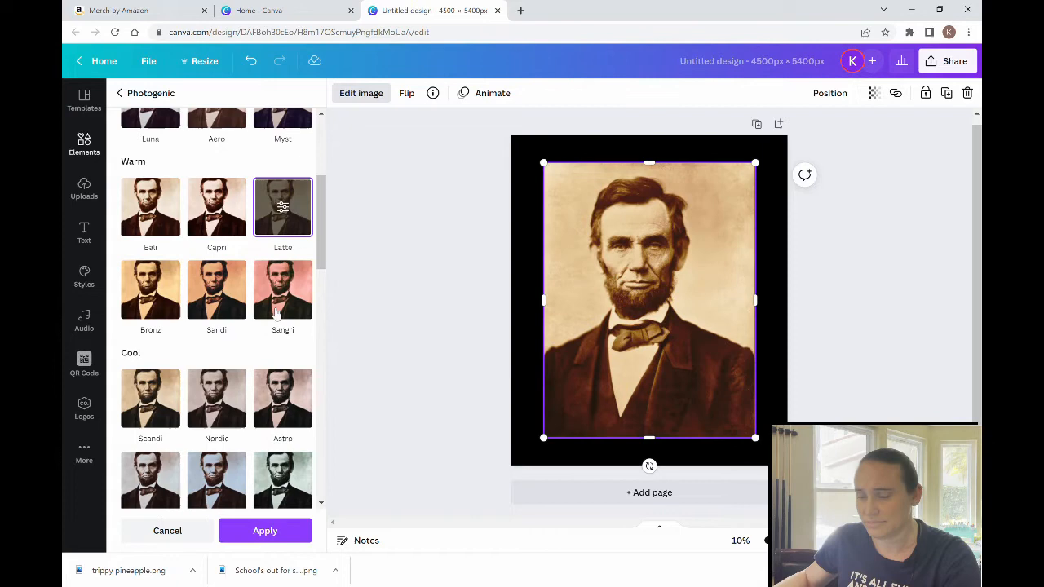
click(250, 532)
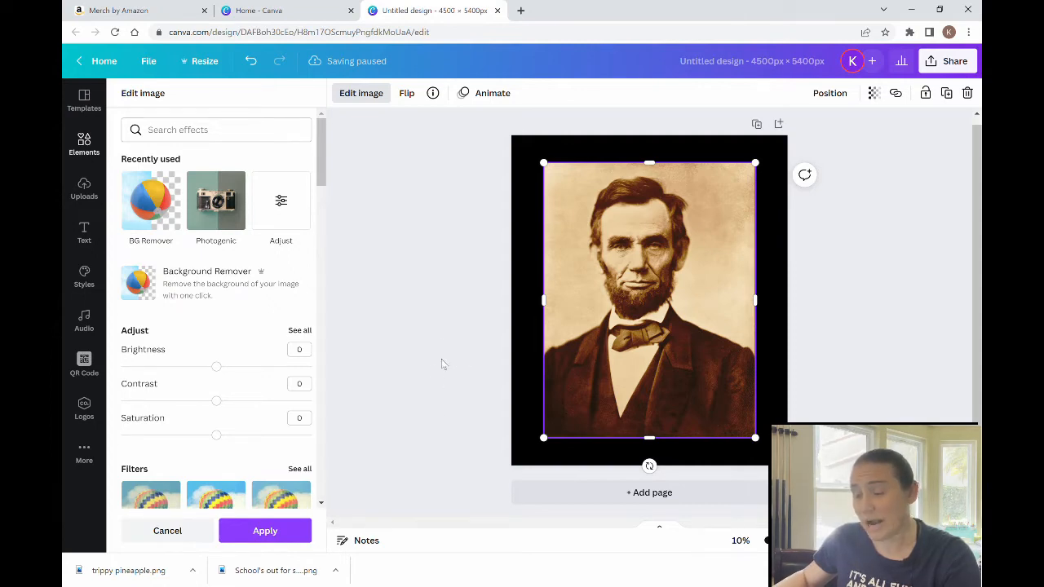
click(410, 401)
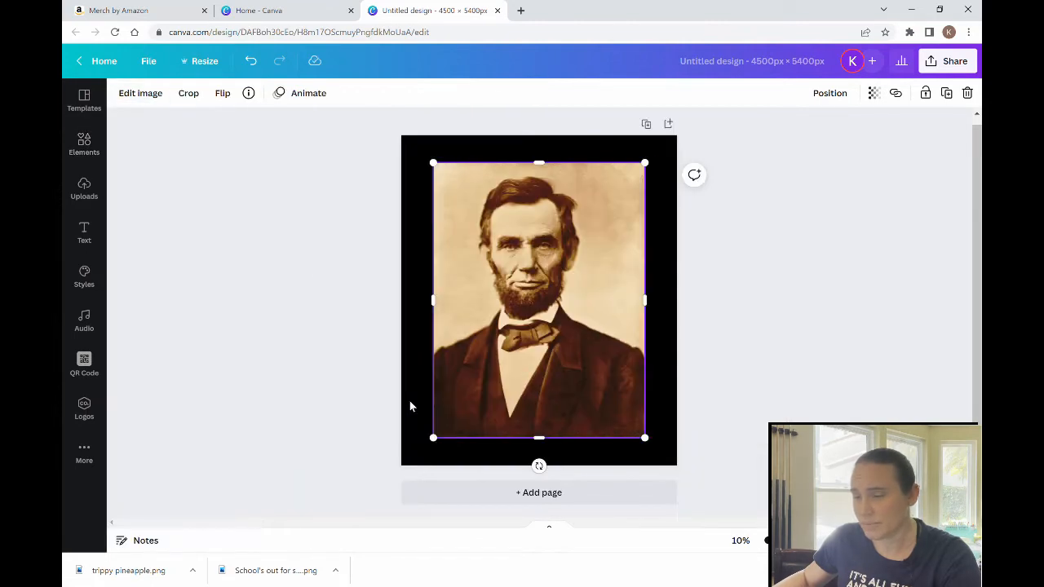
click(352, 417)
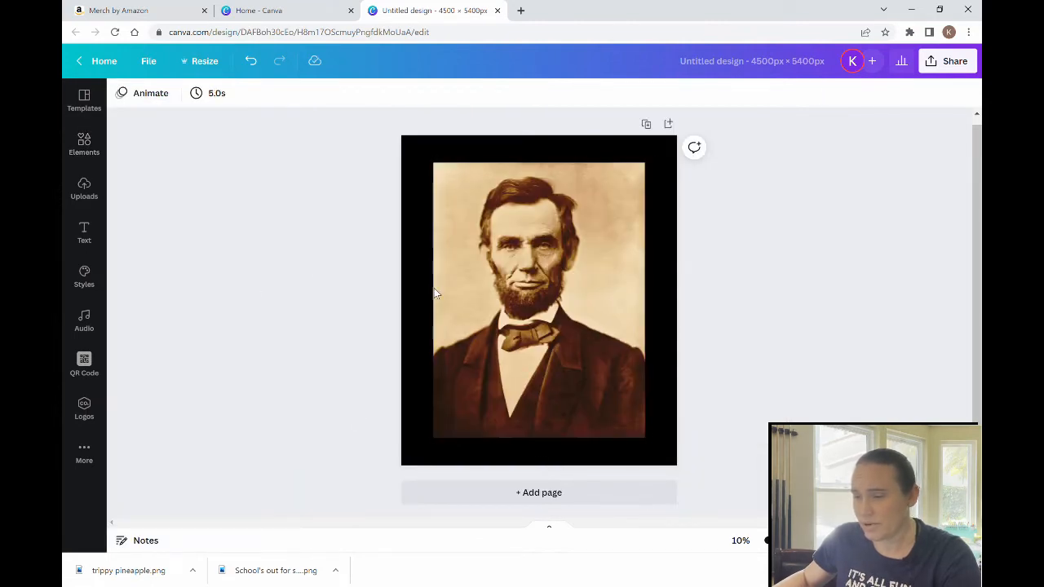
Step: Adjust the Lincoln portrait's contrast to 4 and its saturation to -7
click(486, 285)
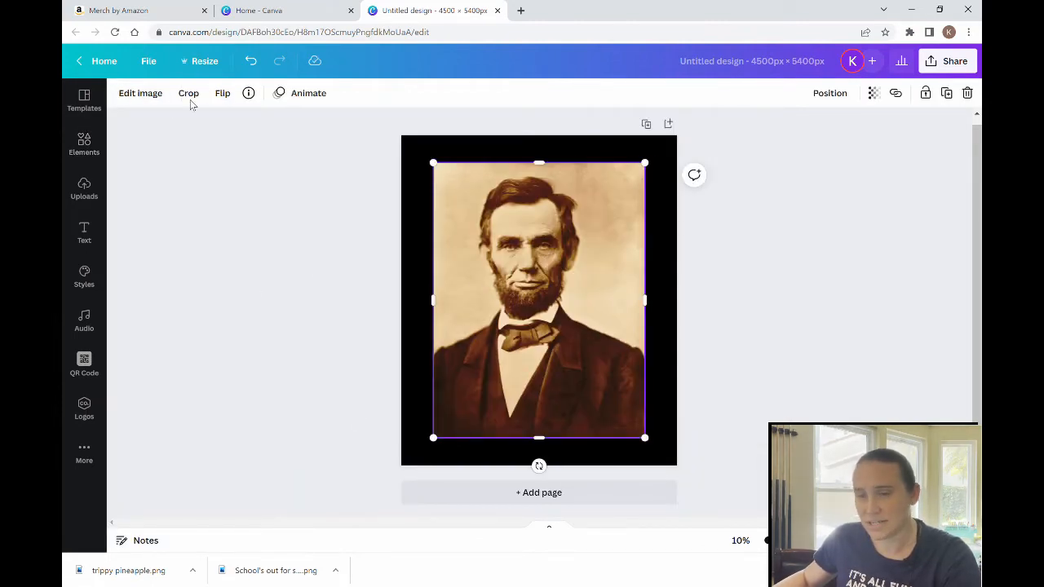
click(140, 93)
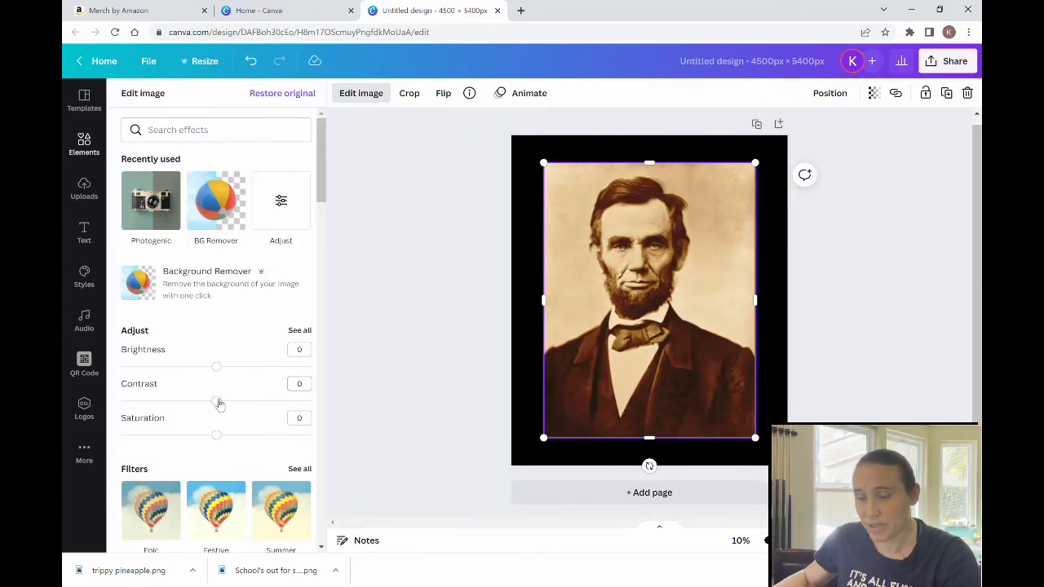
drag(217, 402, 220, 371)
drag(217, 436, 142, 438)
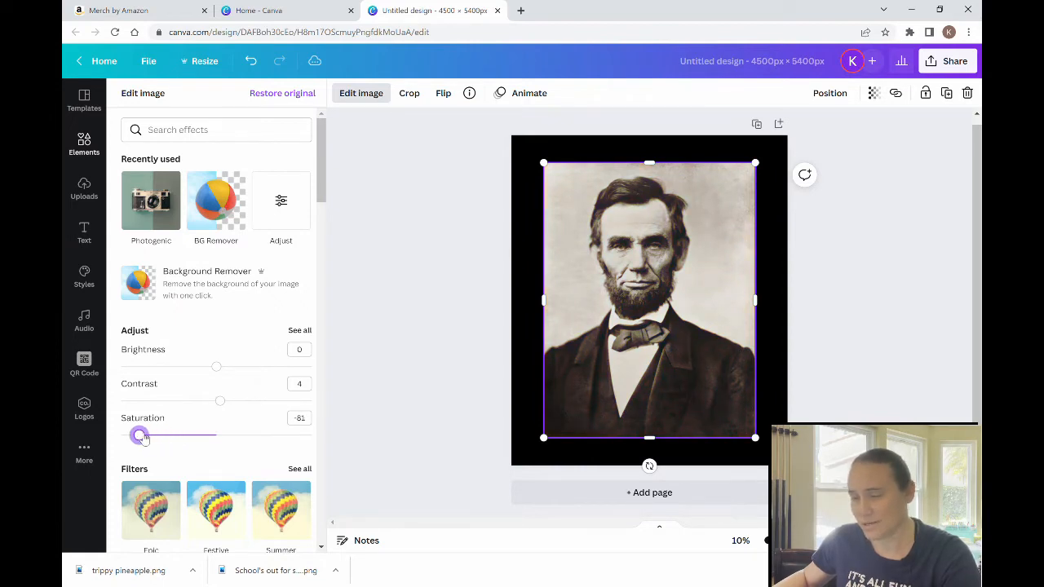
drag(142, 438, 213, 439)
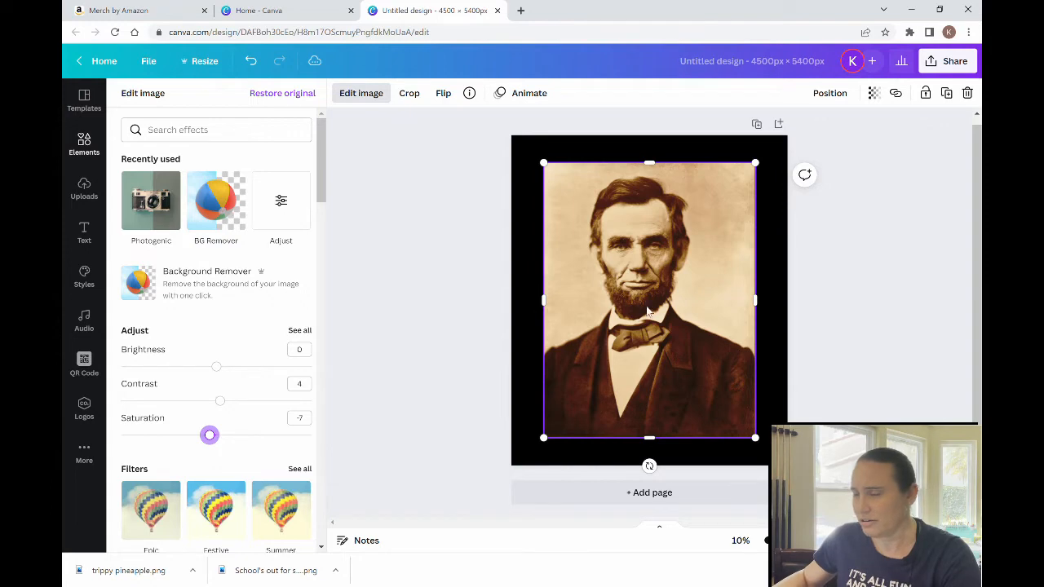
click(443, 350)
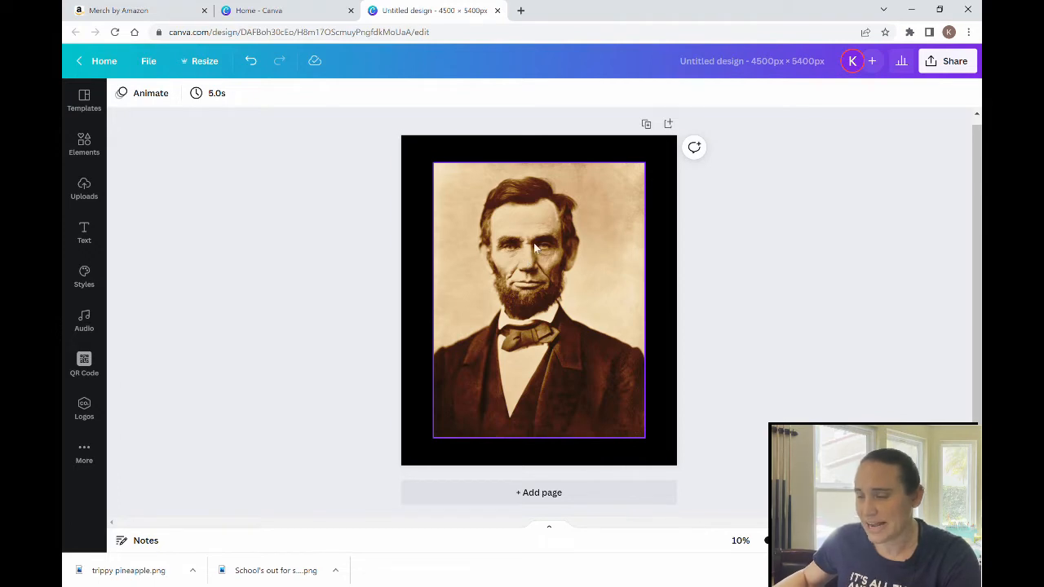
Step: Apply the Retrato paint effect to the Lincoln portrait
click(554, 297)
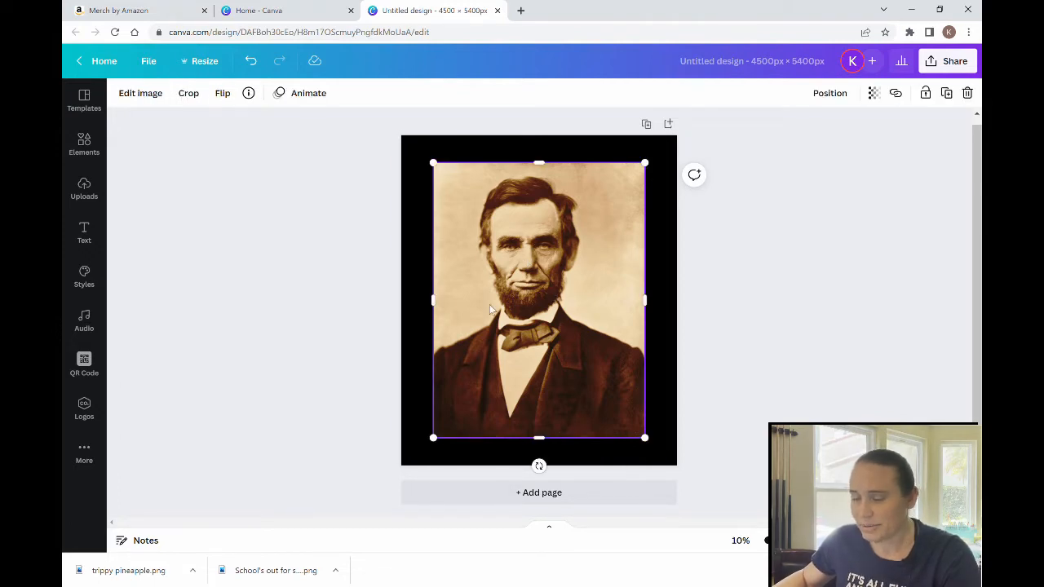
click(144, 95)
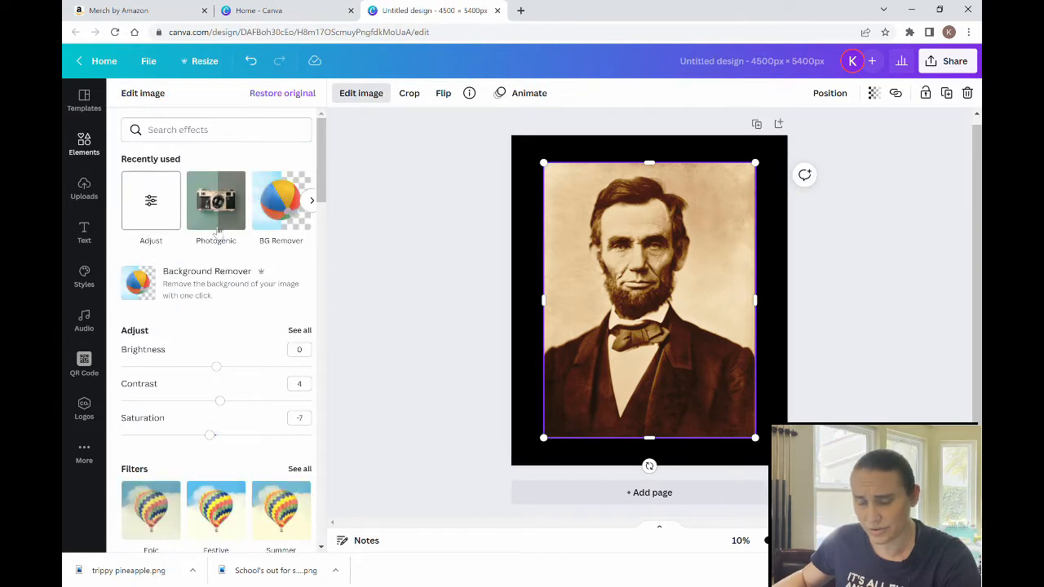
scroll(229, 269, down, 2)
scroll(233, 274, down, 7)
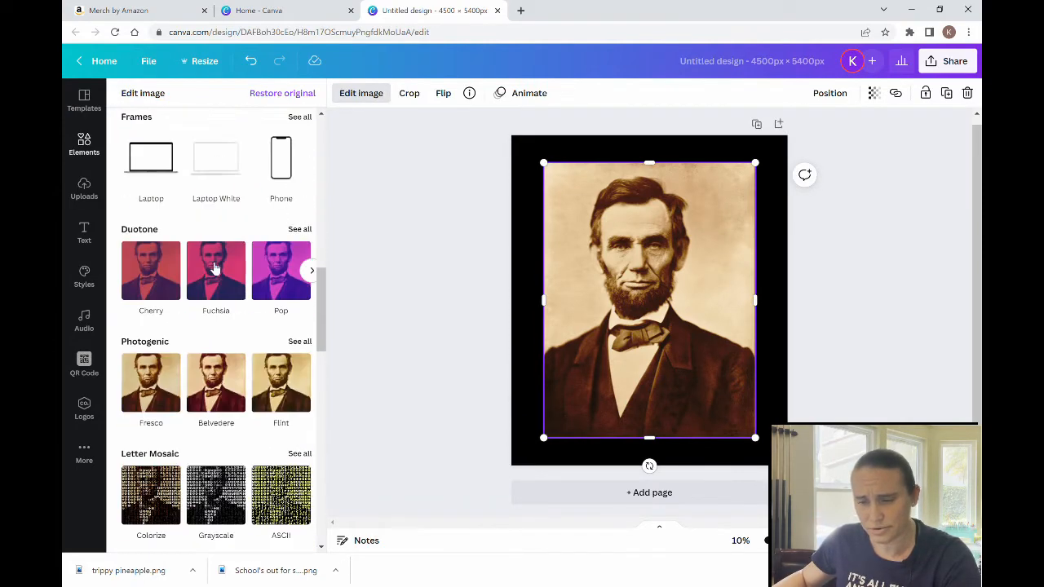
scroll(181, 211, down, 4)
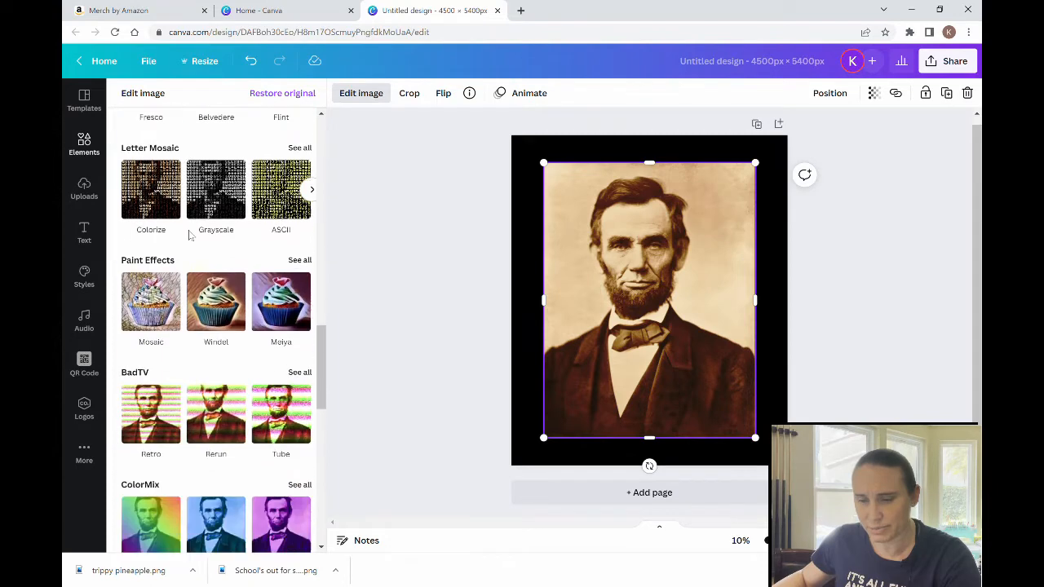
click(299, 261)
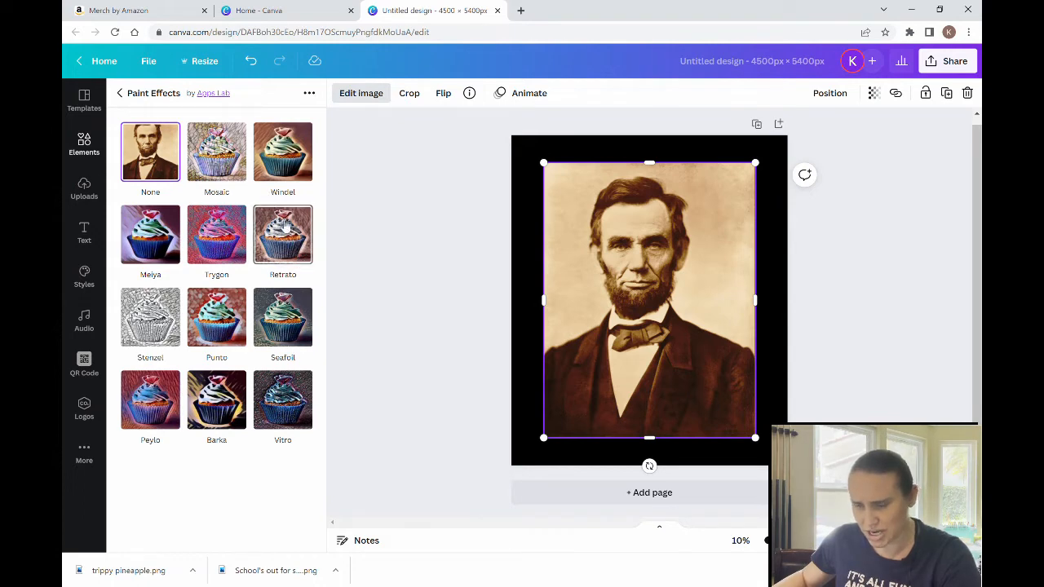
click(288, 242)
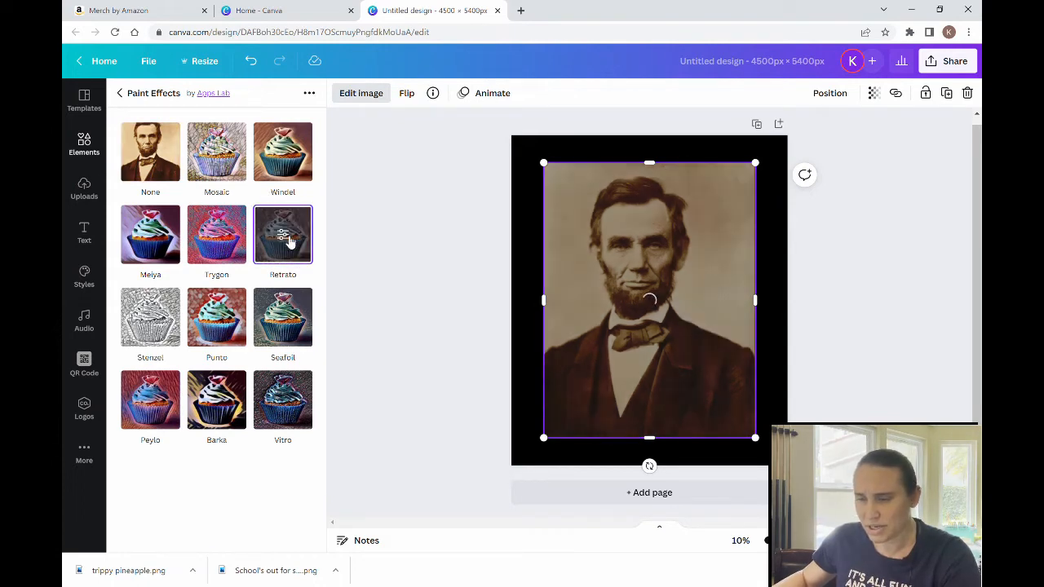
Step: Set the Retrato effect to Low with an intensity of 0.46 and apply it to the portrait
click(288, 241)
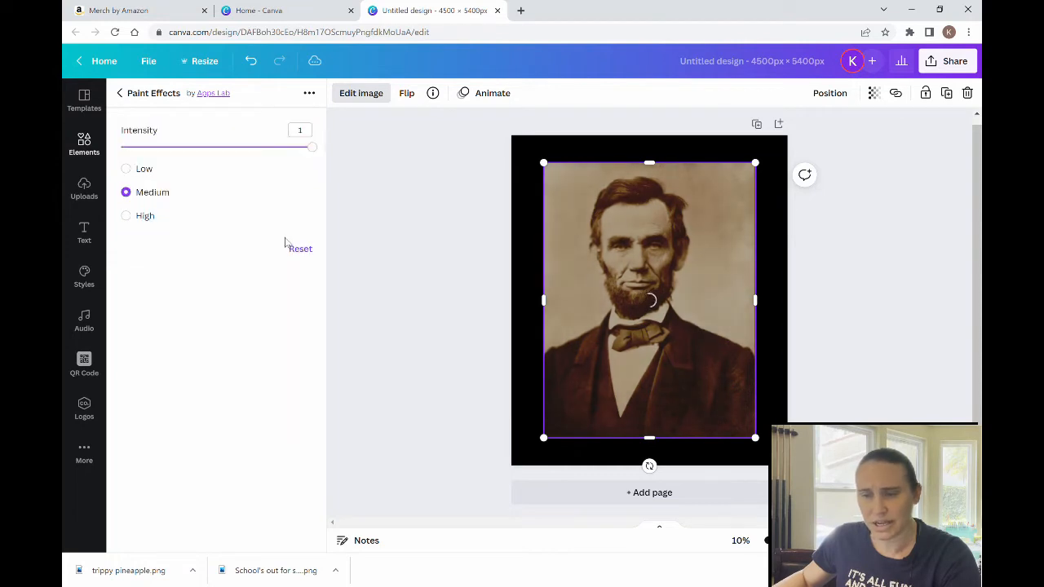
click(128, 169)
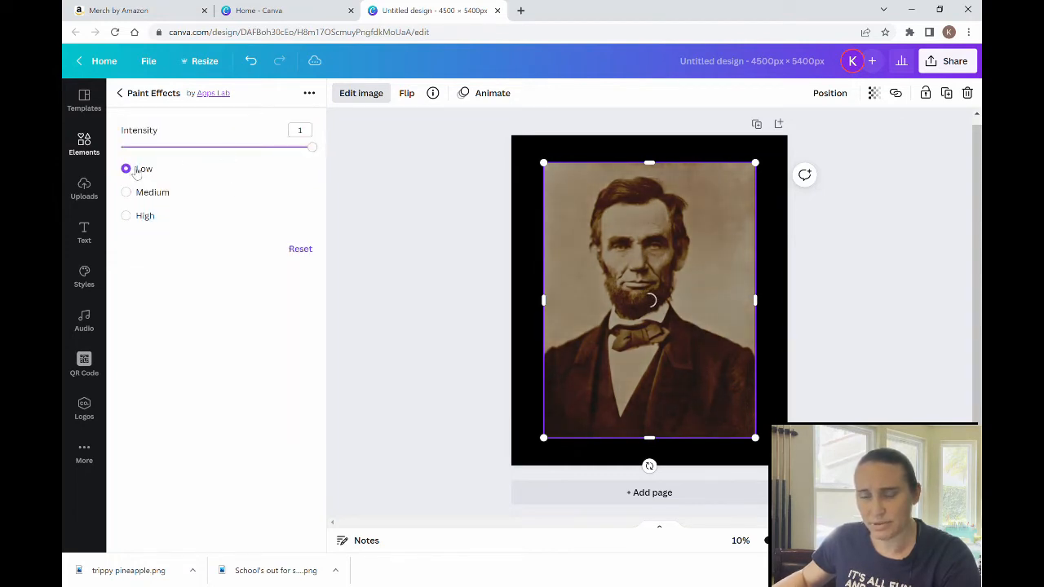
click(214, 147)
drag(214, 147, 209, 147)
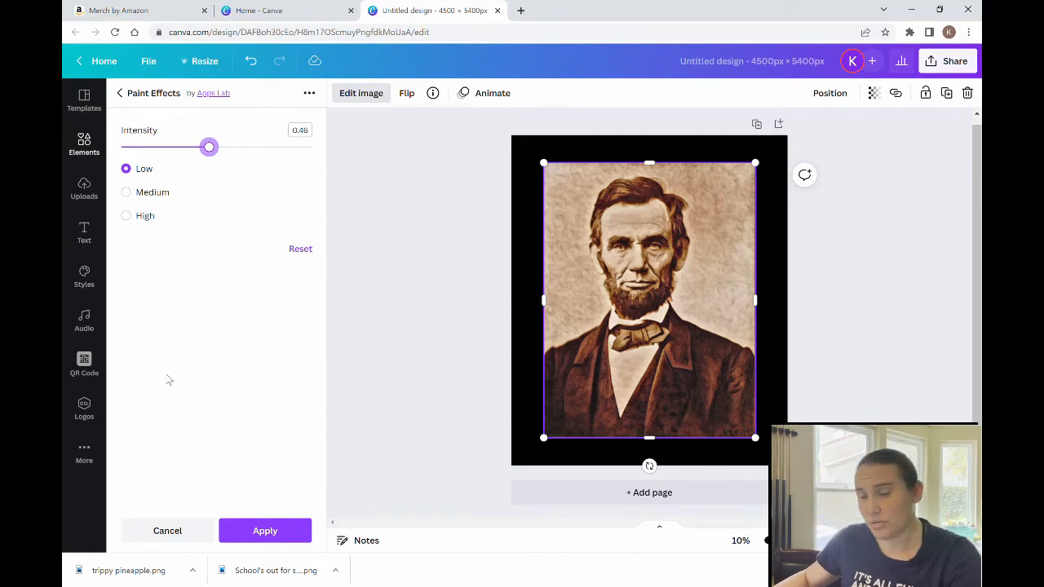
click(263, 531)
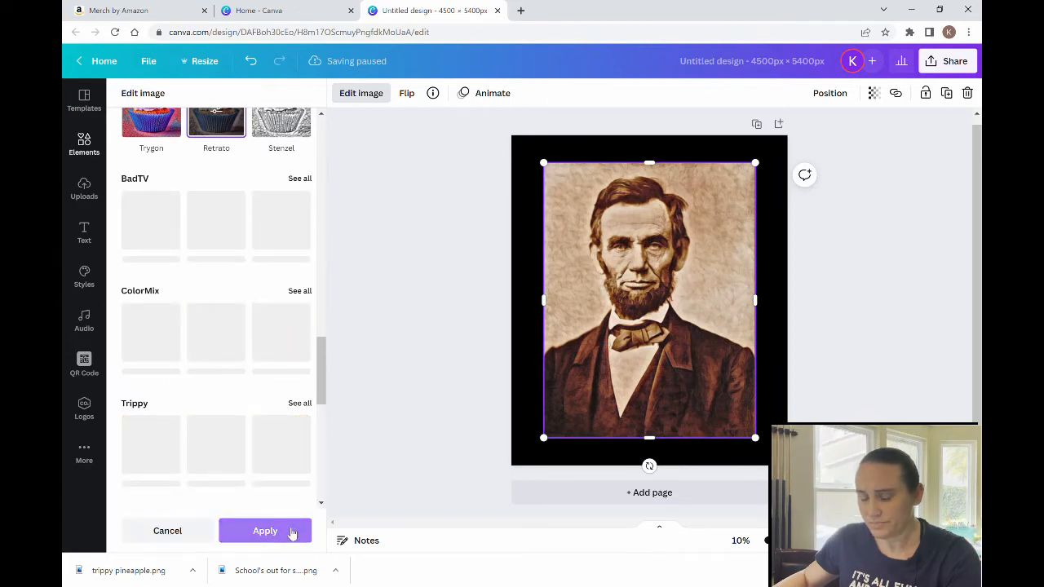
click(292, 533)
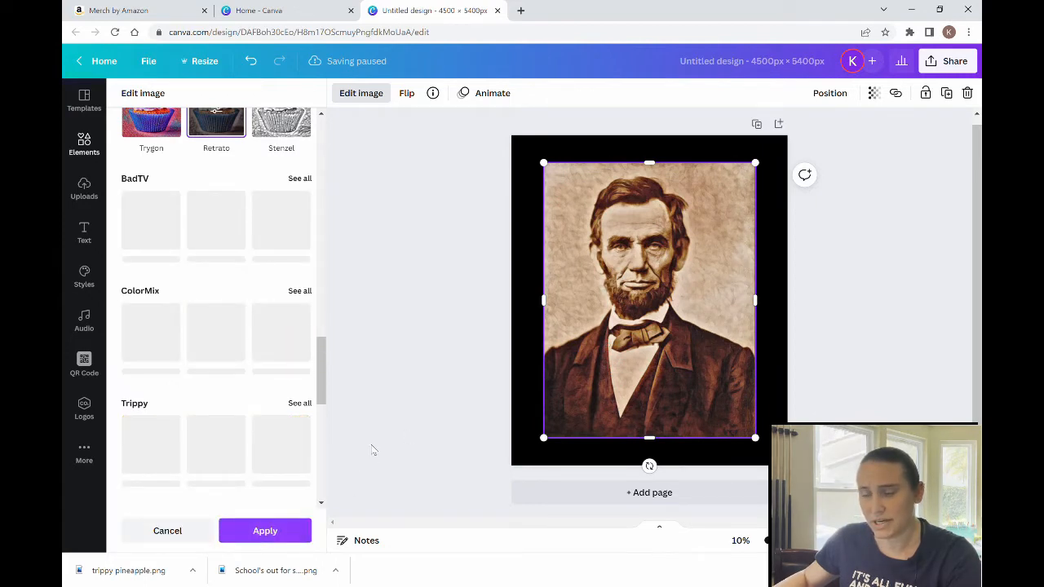
click(357, 419)
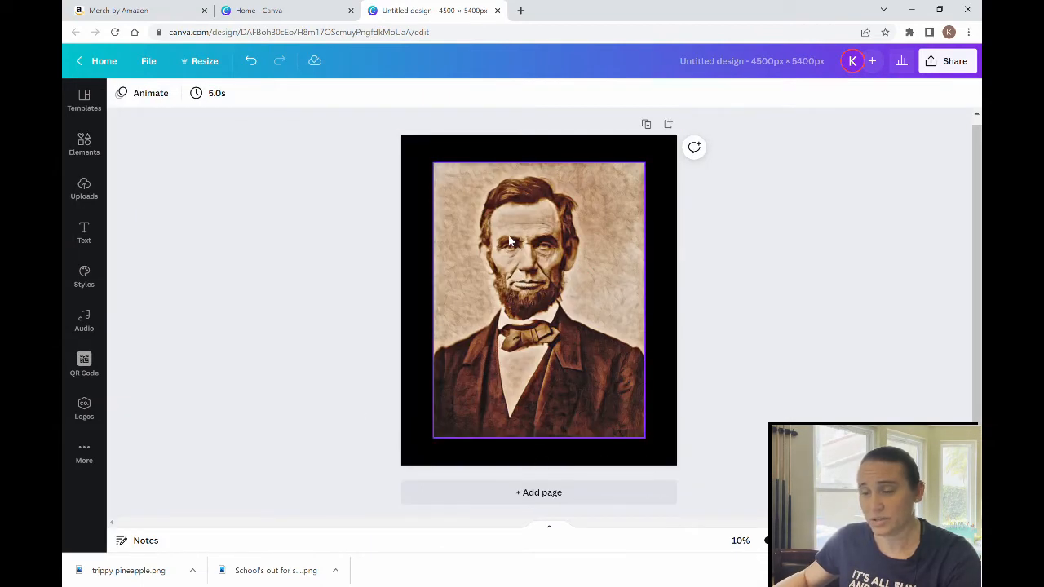
Step: Remove the background of the Lincoln portrait with the Background Remover
click(534, 248)
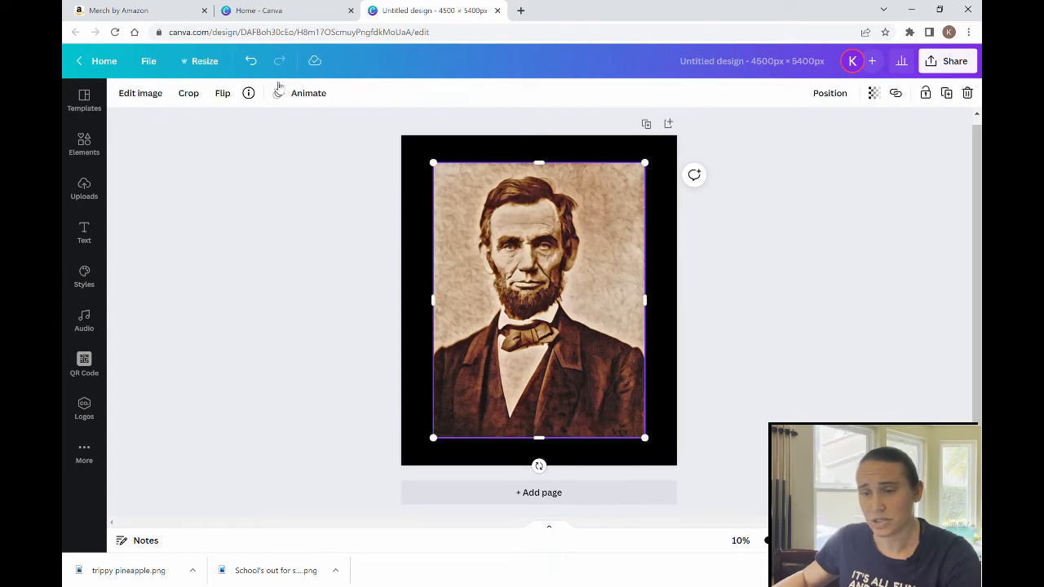
click(158, 95)
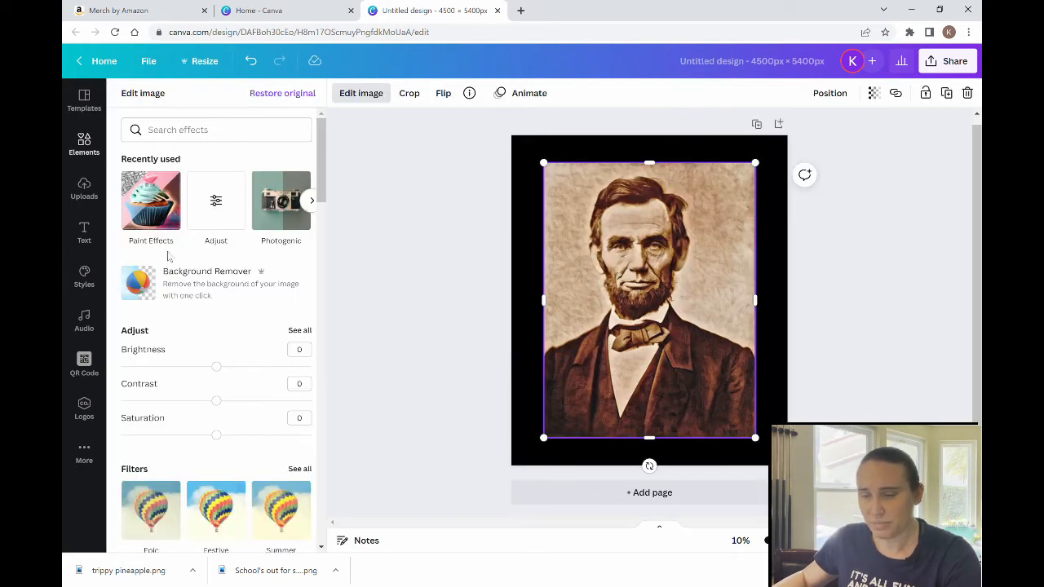
click(137, 280)
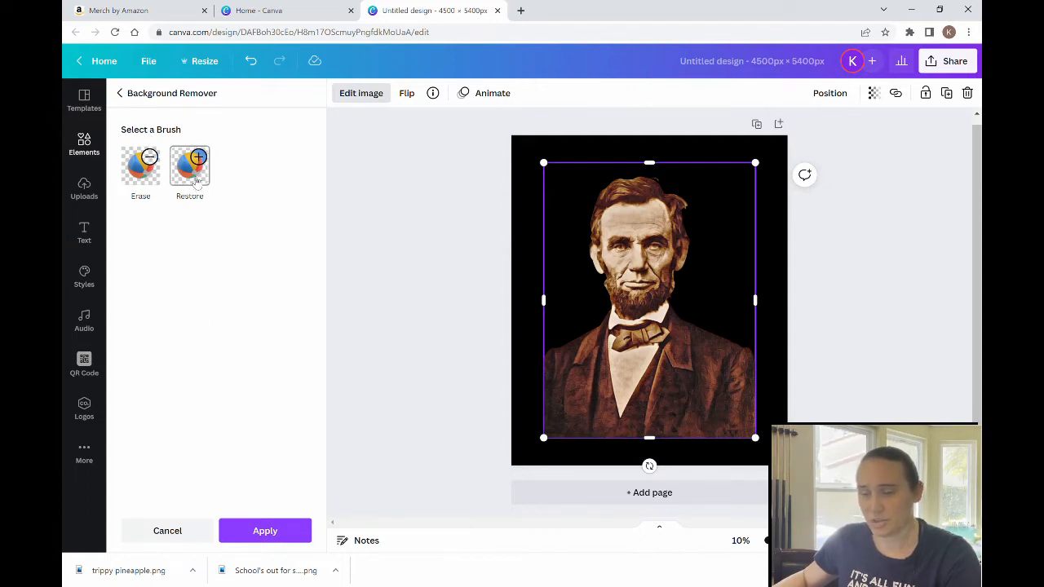
click(151, 179)
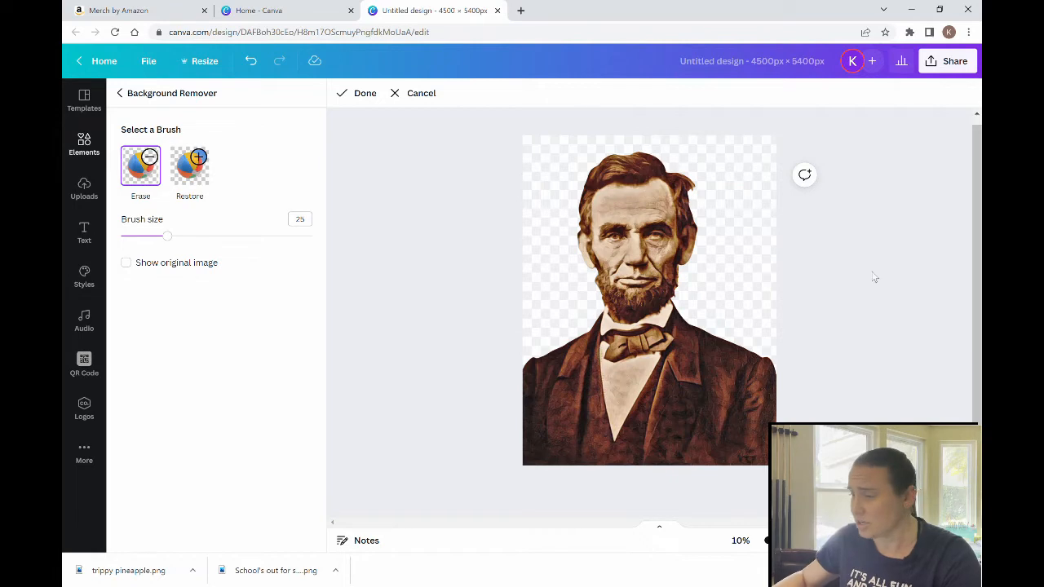
click(890, 341)
click(927, 345)
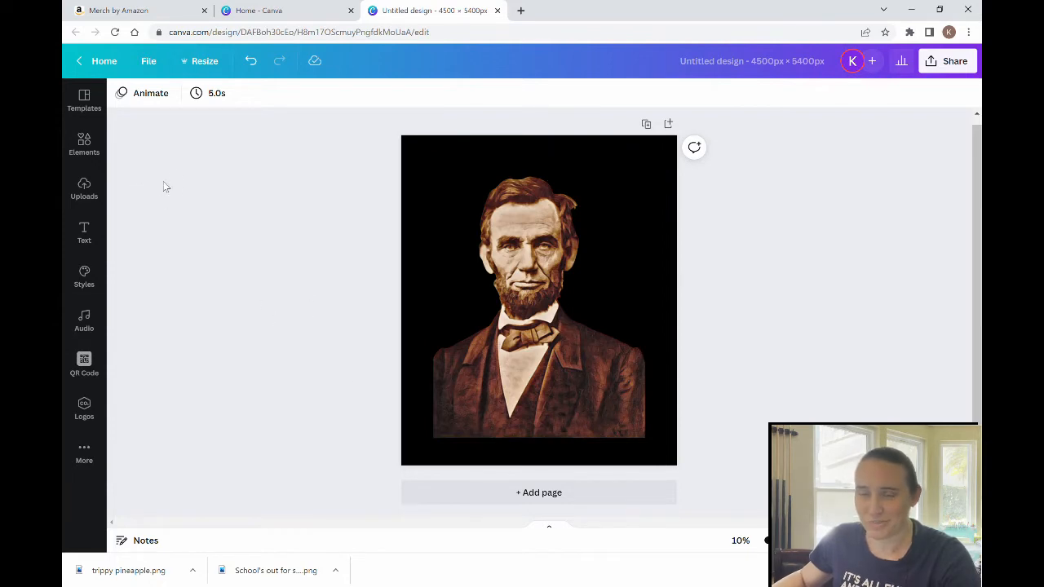
Step: Search the photo elements for "beer" and add the close-up of swirling yellow beer with pale foam to the page
click(84, 144)
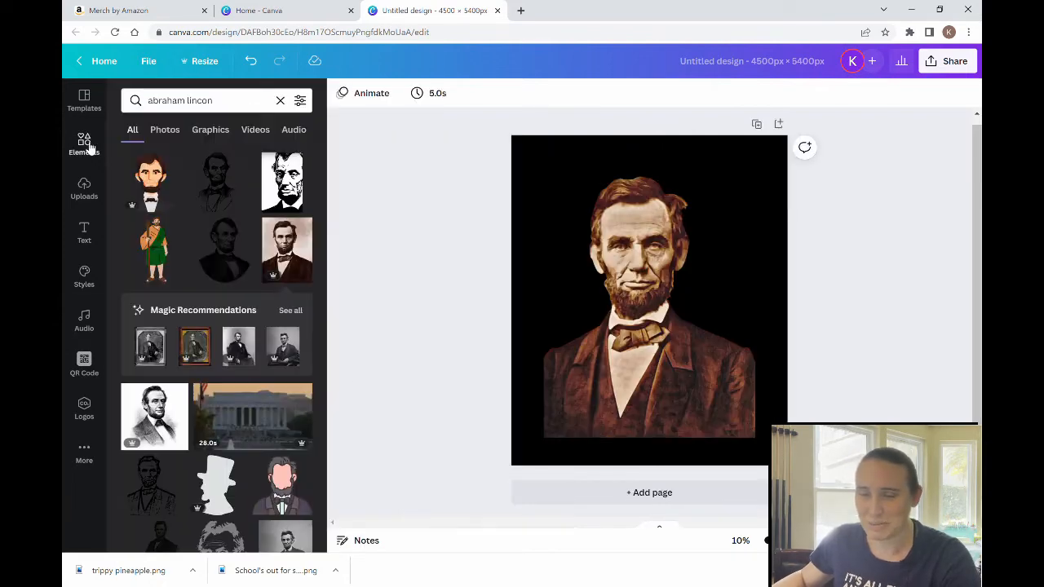
click(226, 106)
text(beer)
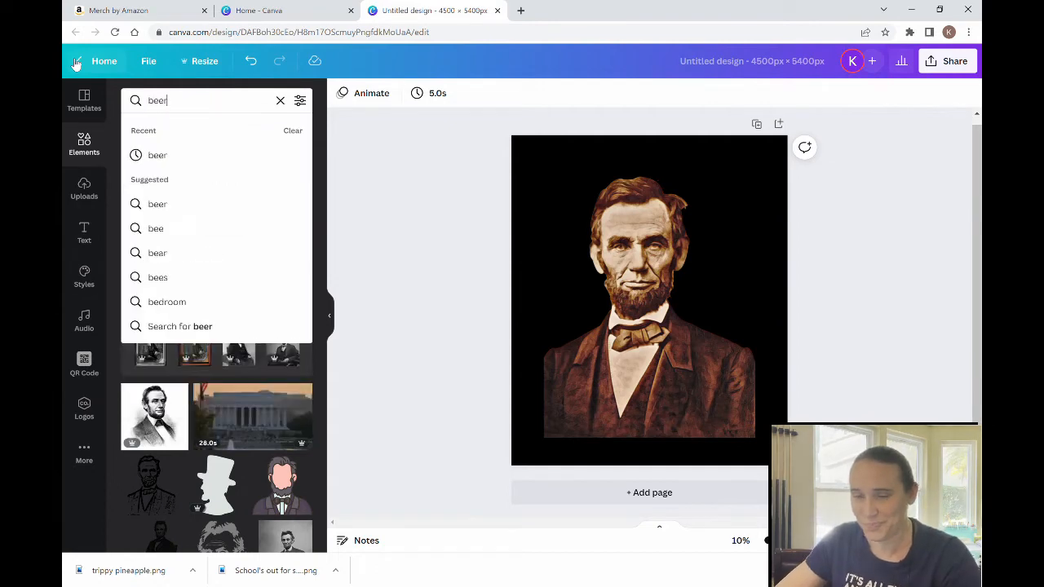
key(Return)
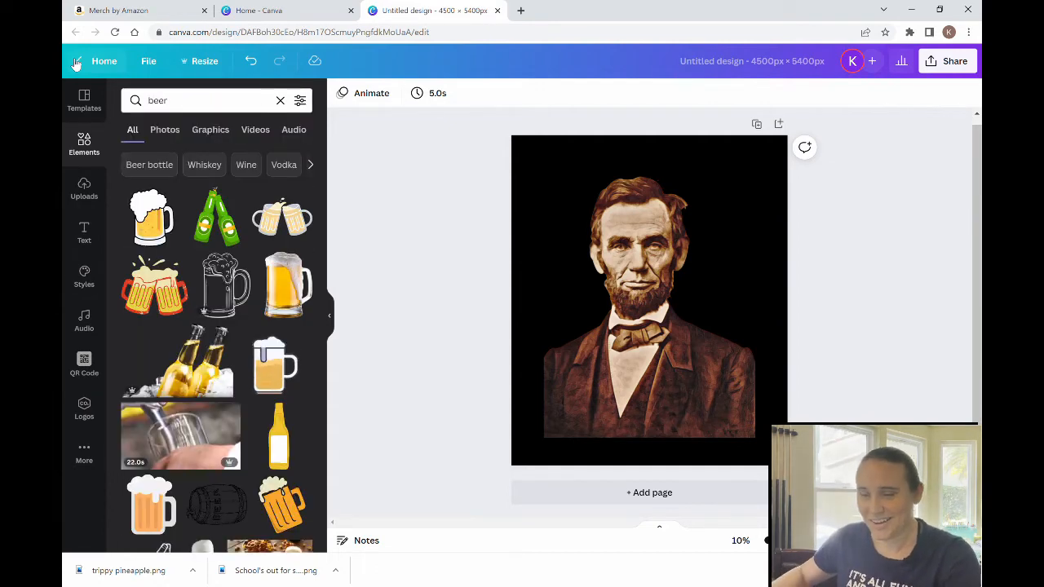
click(175, 135)
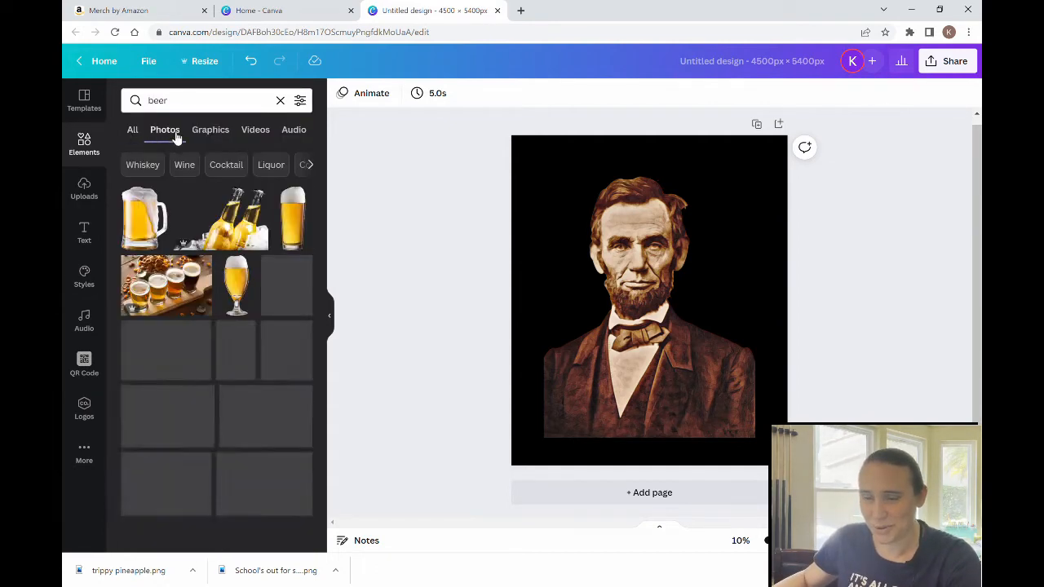
scroll(163, 311, down, 5)
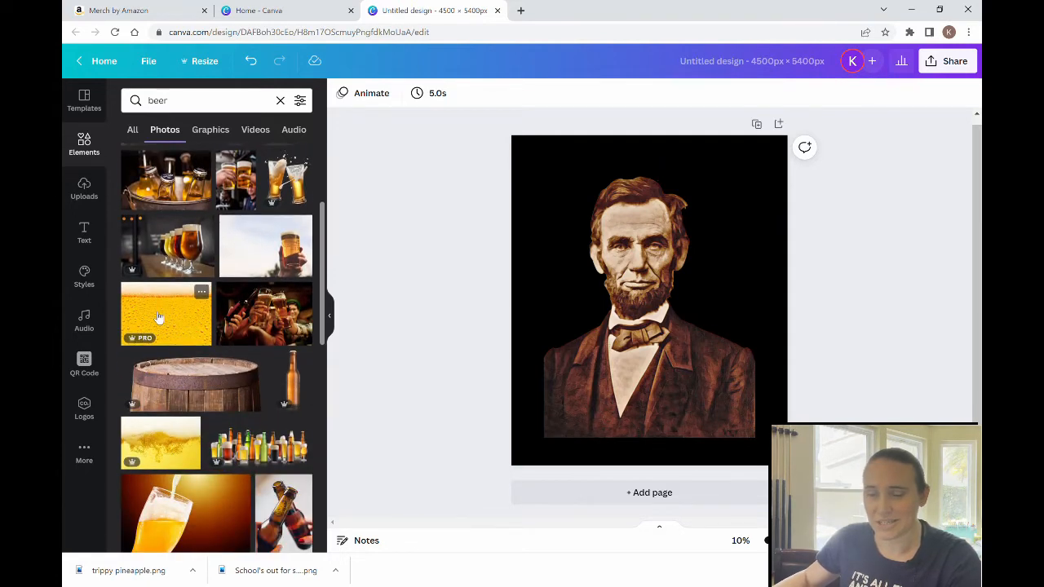
scroll(163, 314, down, 3)
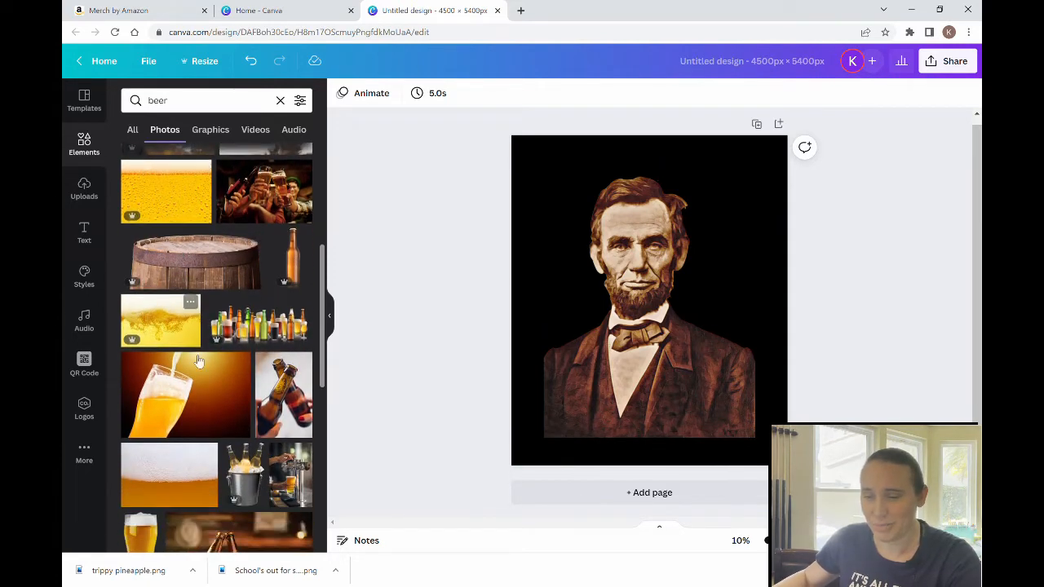
click(171, 325)
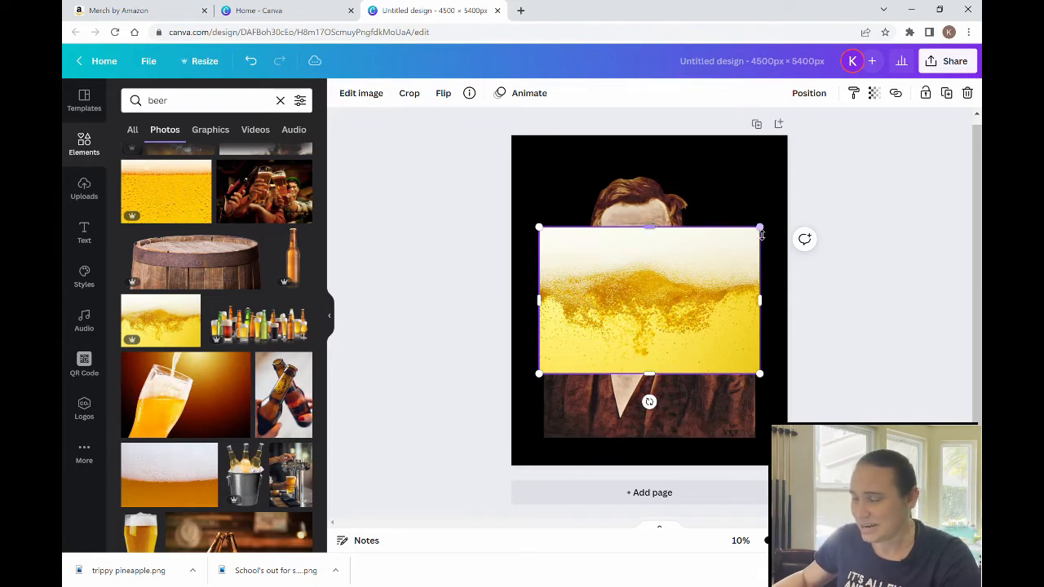
Step: Enlarge the beer photo beyond the page's upper edge and send it behind the Lincoln portrait
drag(763, 232, 935, 112)
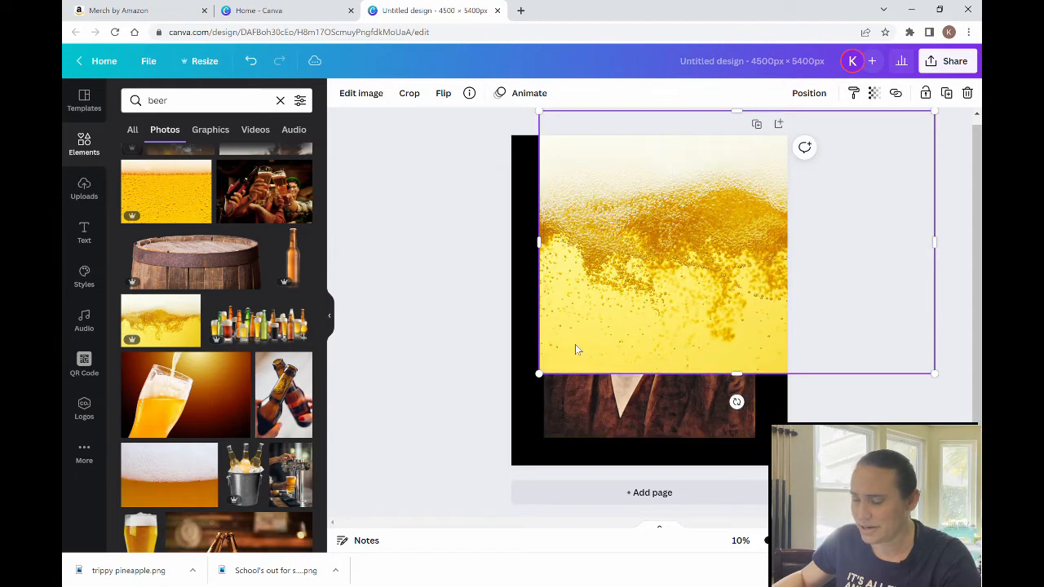
right_click(576, 350)
click(637, 362)
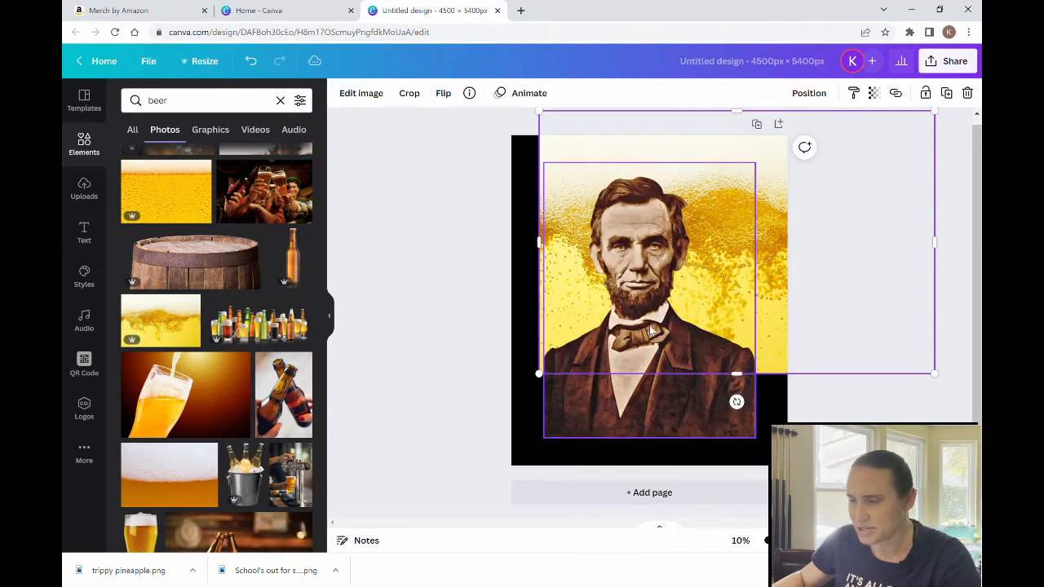
Step: Enlarge the beer photo to span the full page width and align its lower edge with the portrait's lower edge
drag(538, 376, 392, 482)
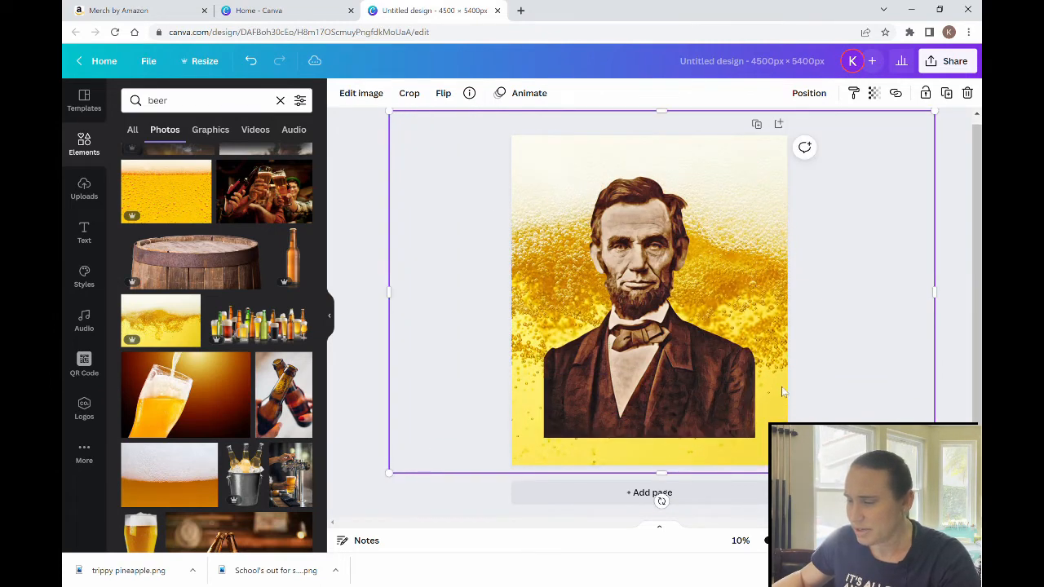
drag(786, 399, 788, 363)
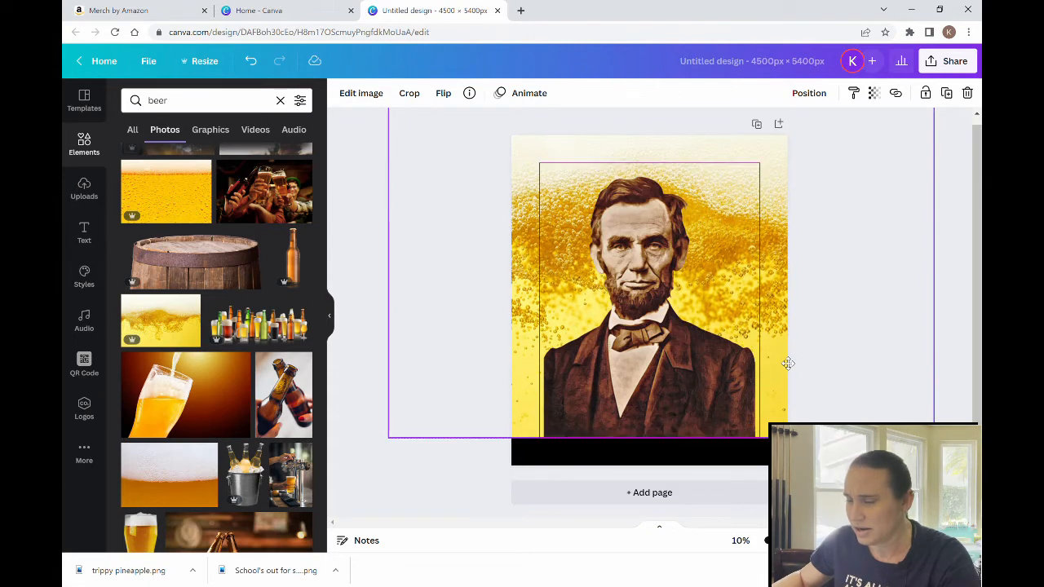
drag(782, 357, 782, 357)
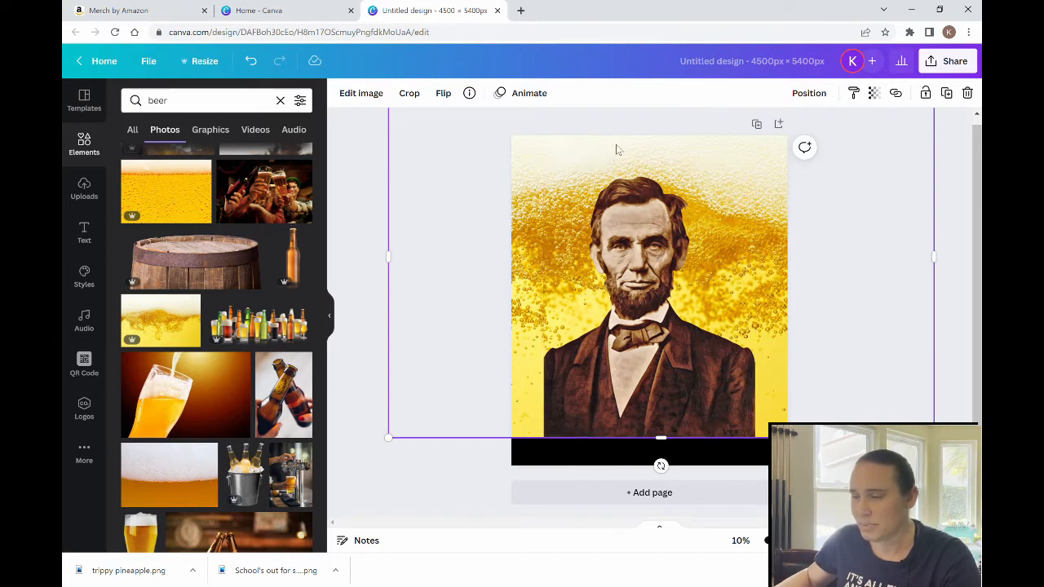
click(439, 479)
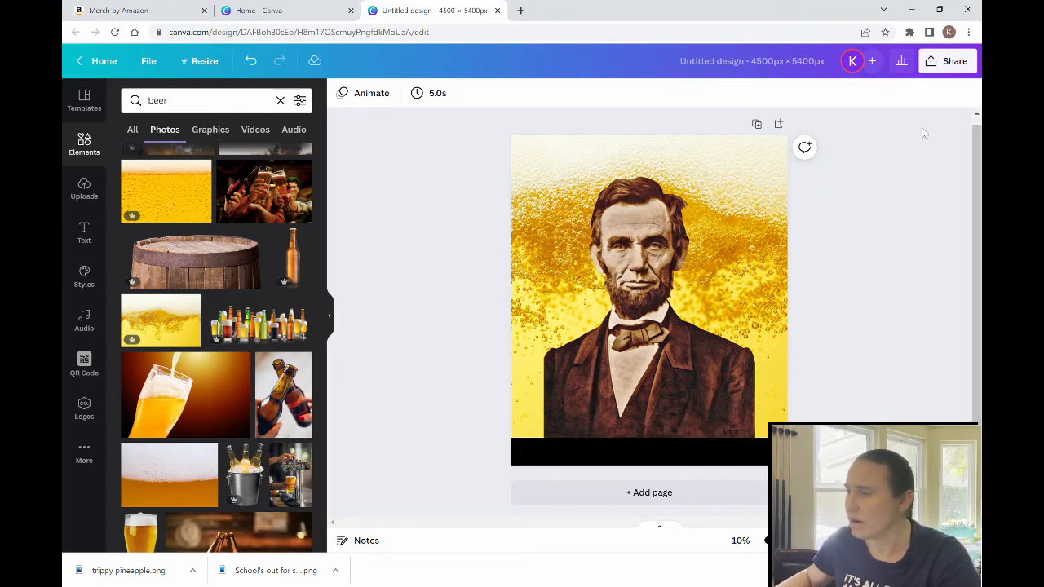
Step: Download the design as a PNG at 4500 × 5400 px without a transparent background
click(944, 60)
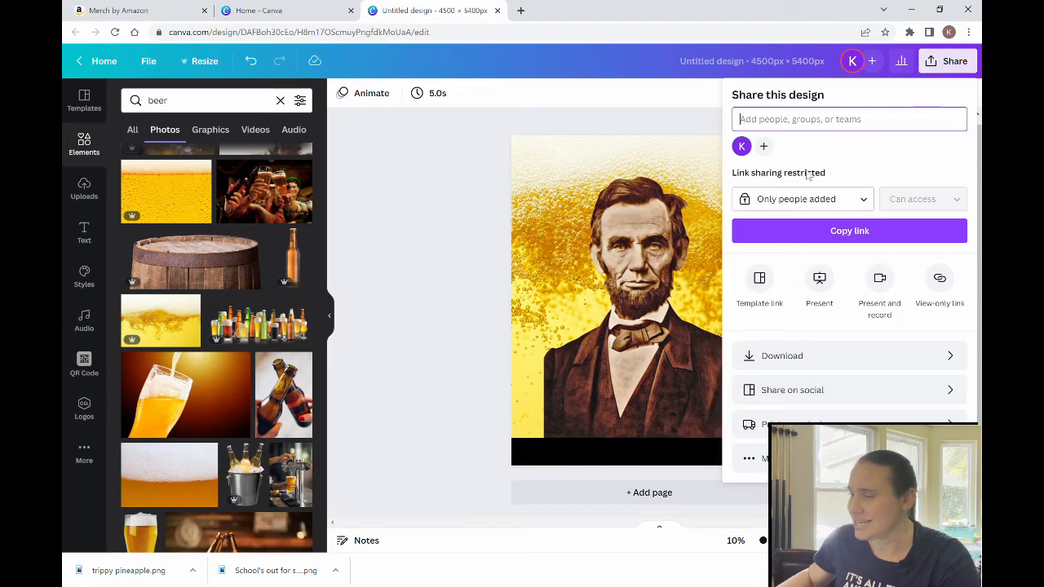
click(775, 364)
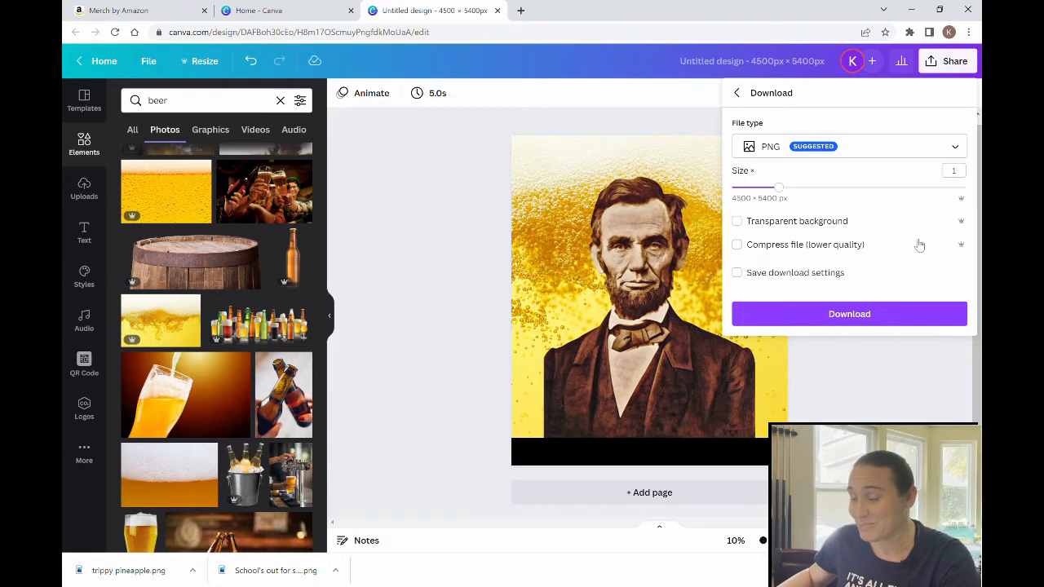
click(832, 314)
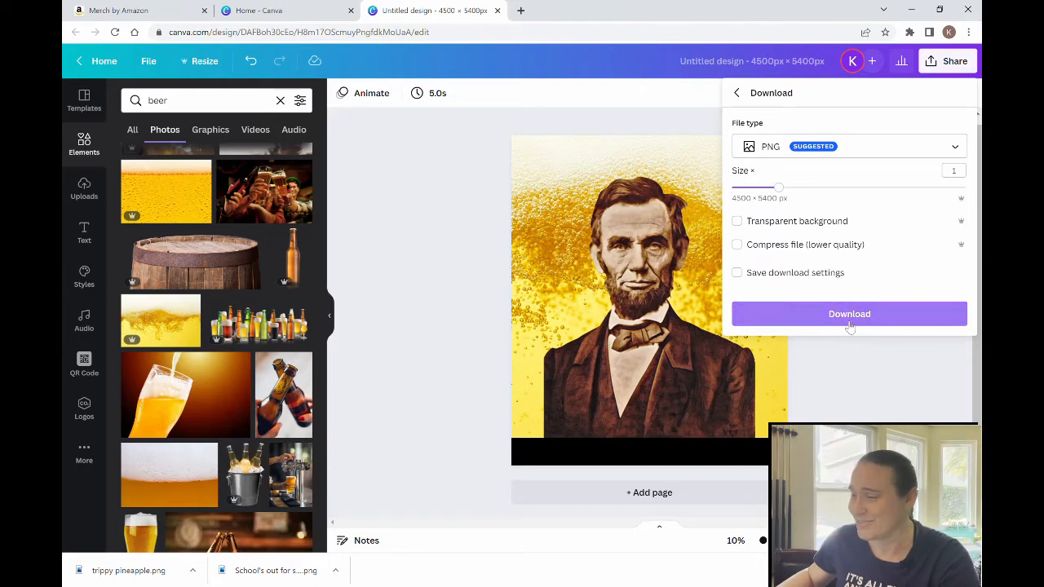
click(850, 325)
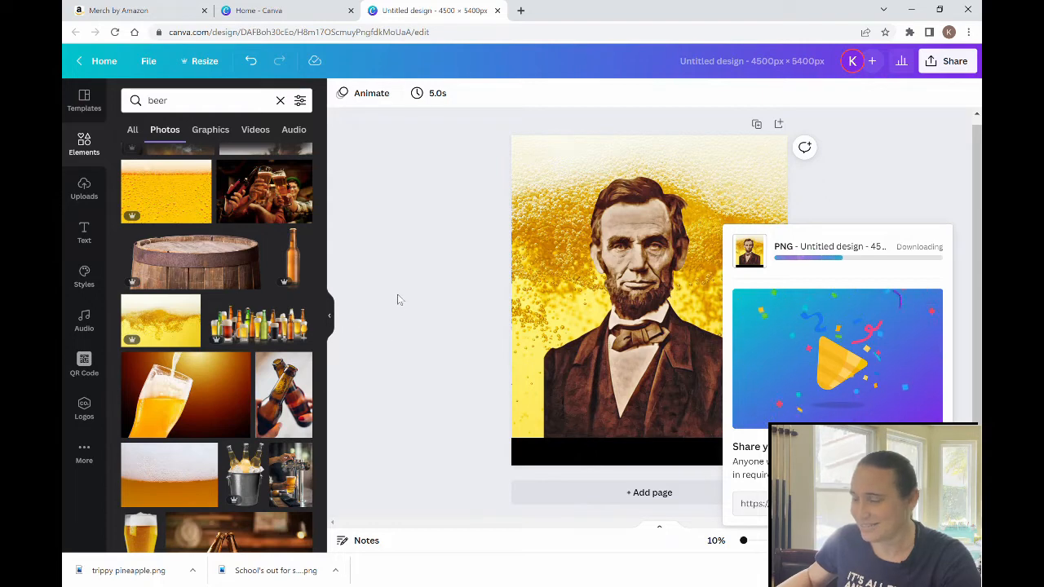
click(424, 358)
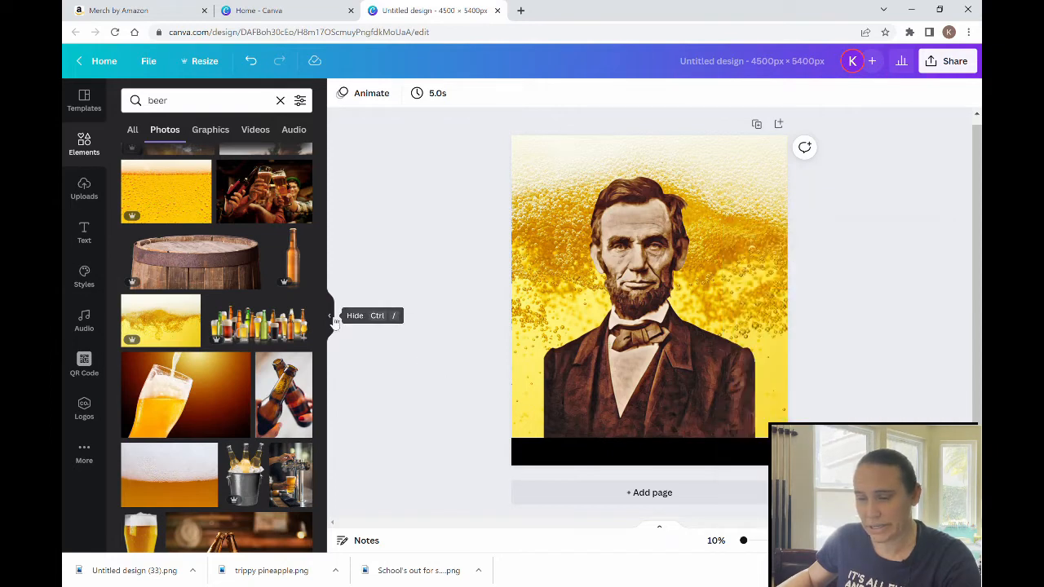
Step: Remove the Lincoln portrait and the beer photo from the page, leaving only the black background
click(331, 318)
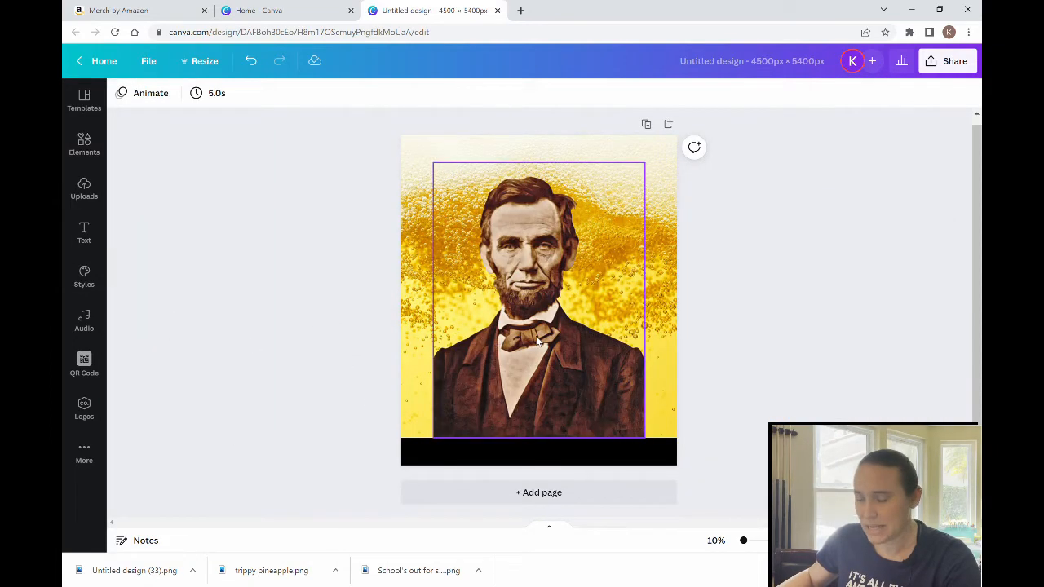
drag(538, 341, 65, 353)
drag(583, 346, 66, 244)
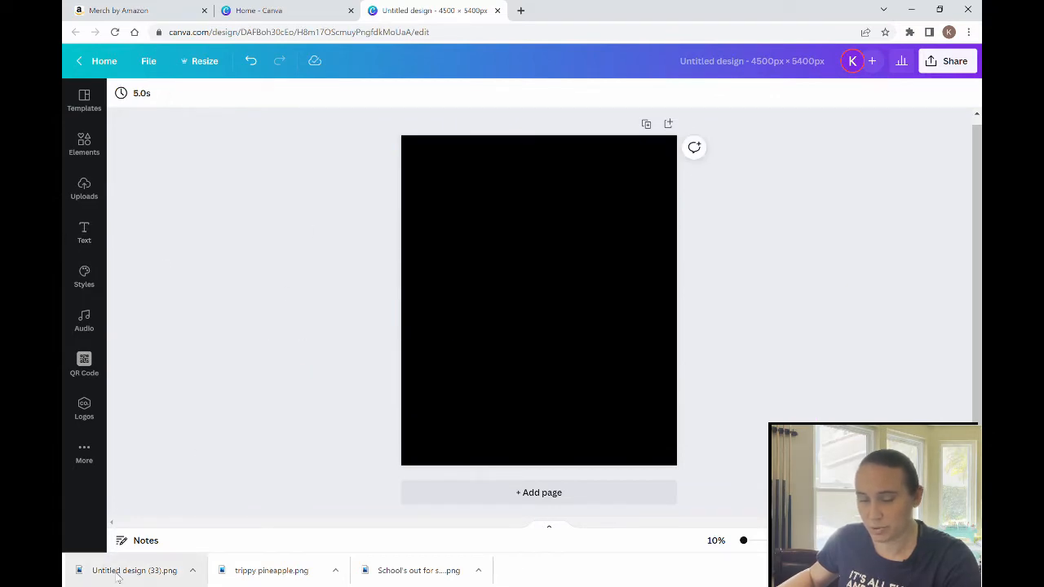
Step: Try to upload the downloaded file Untitled design (33).png onto the black page
drag(134, 570, 596, 311)
drag(660, 310, 661, 310)
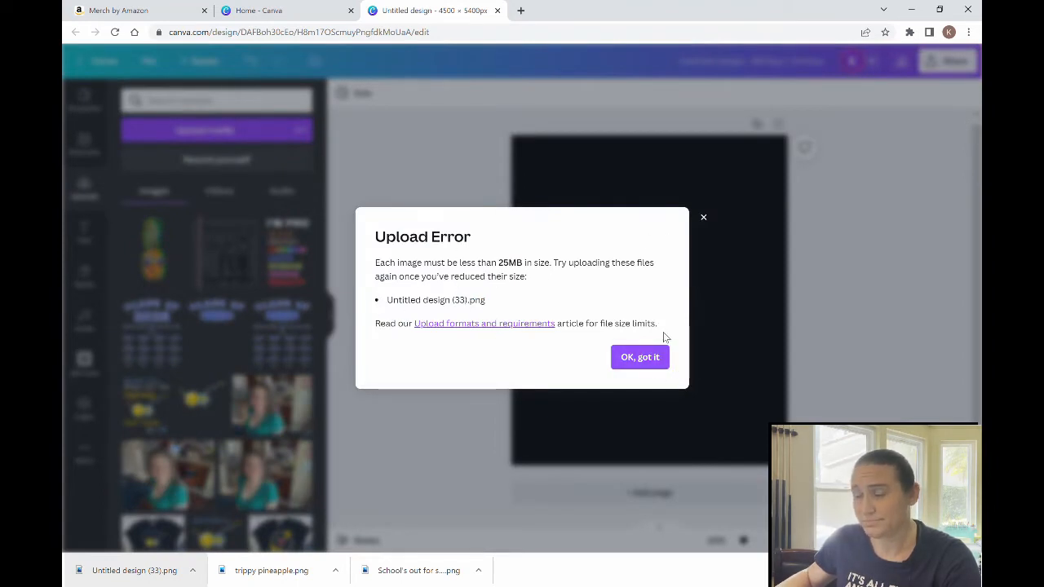
click(658, 356)
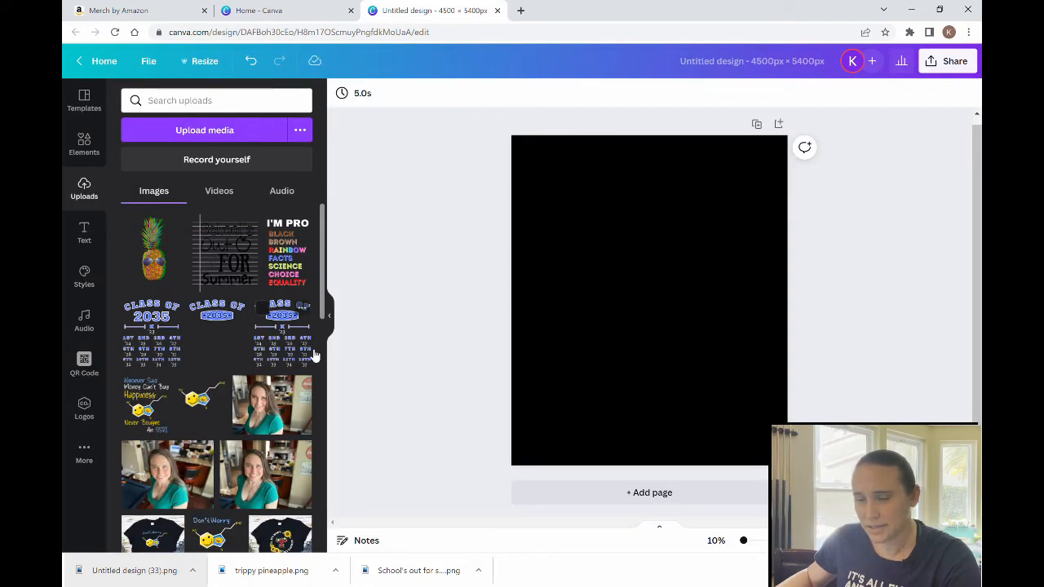
click(329, 320)
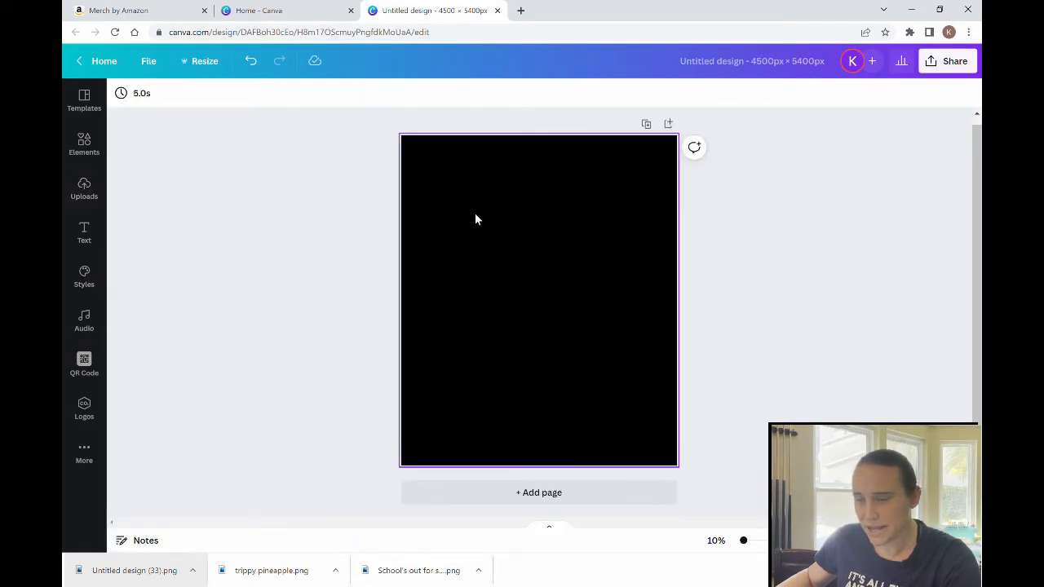
Step: Undo the removal of the Lincoln portrait and the beer photo
click(252, 63)
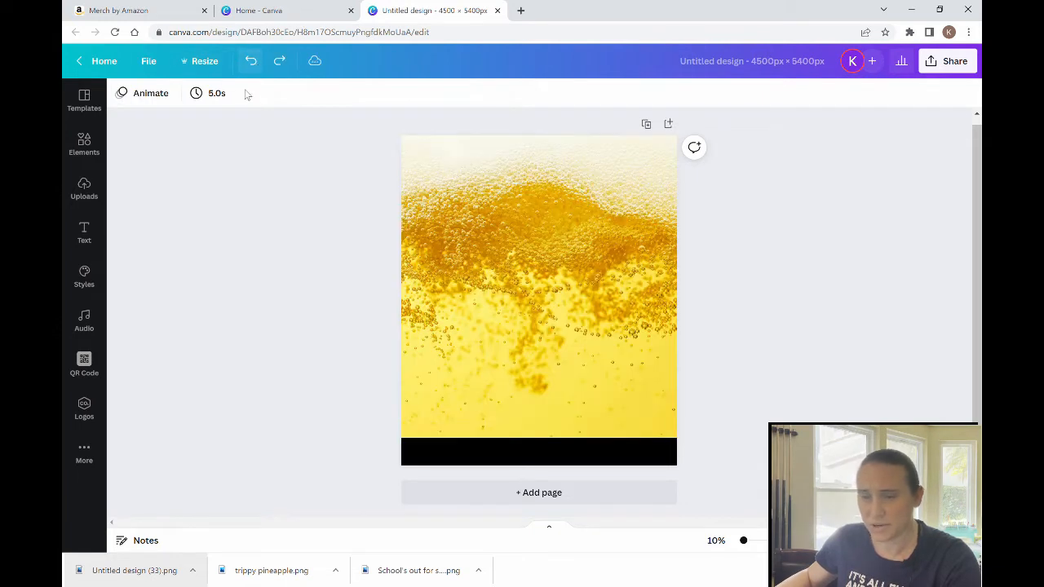
click(252, 65)
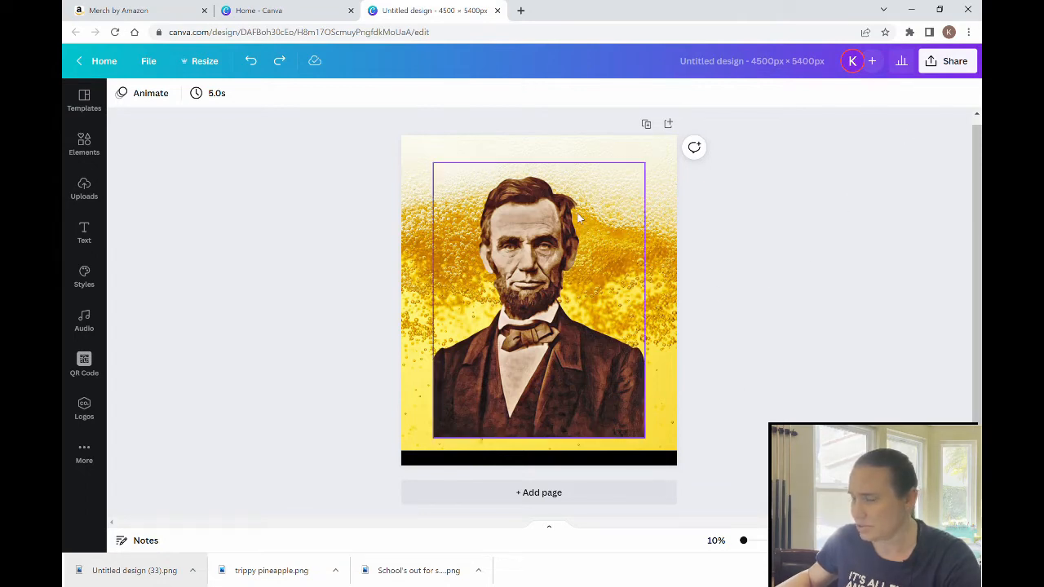
Step: Download the design as a PNG at 4500 × 5400 px with file compression enabled
click(936, 62)
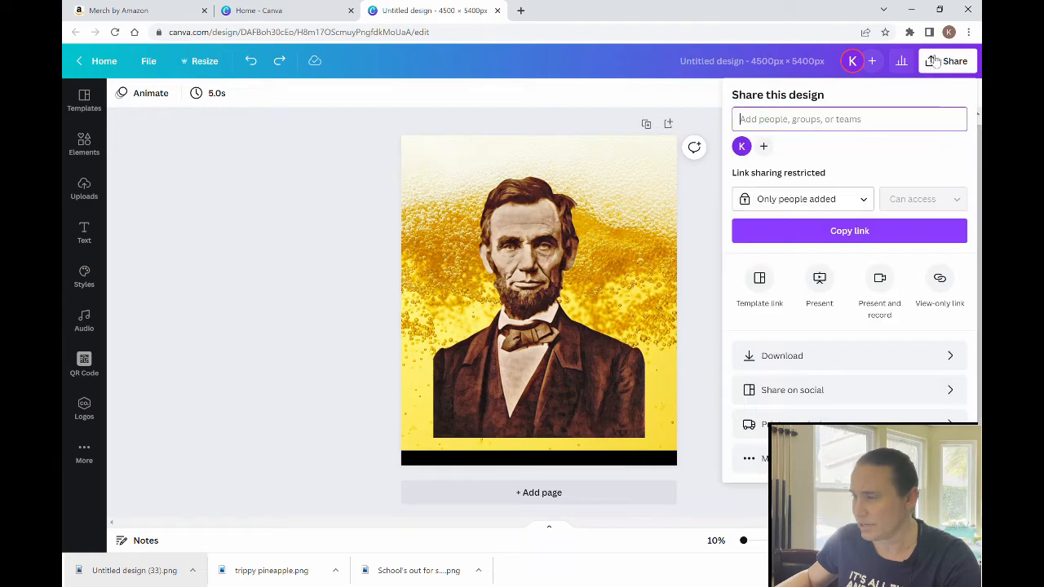
click(951, 361)
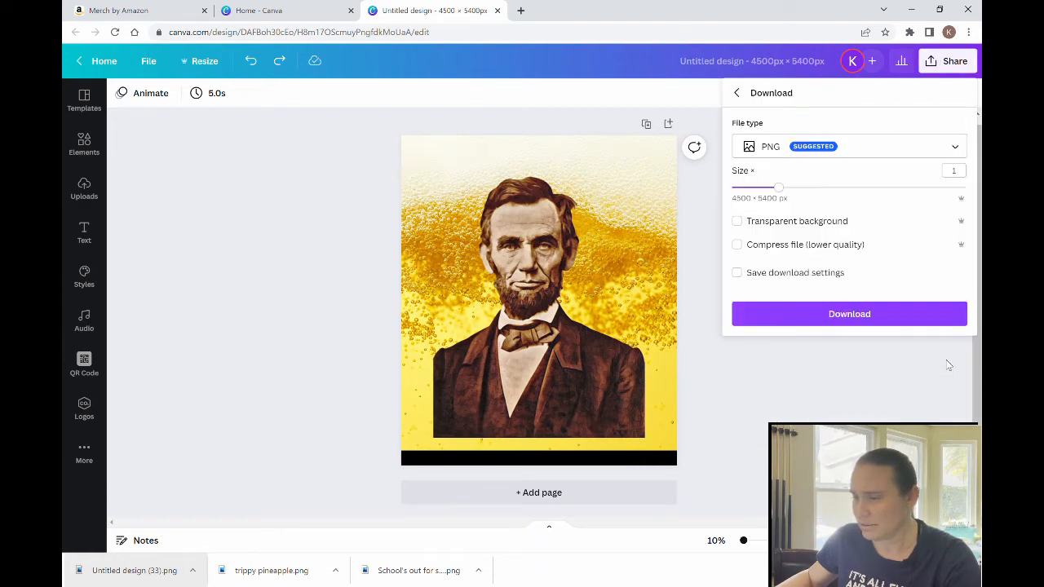
click(788, 249)
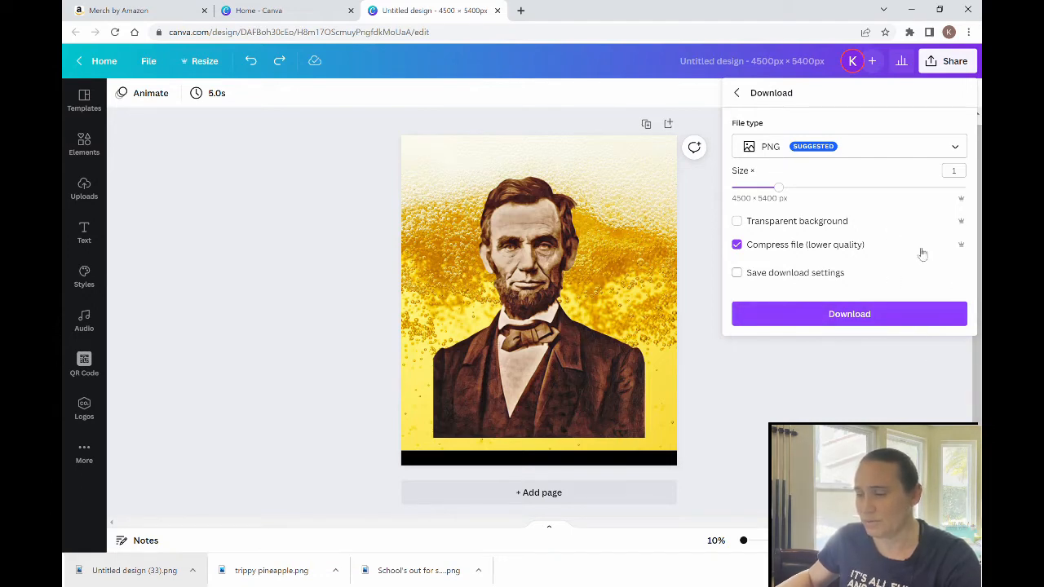
click(881, 318)
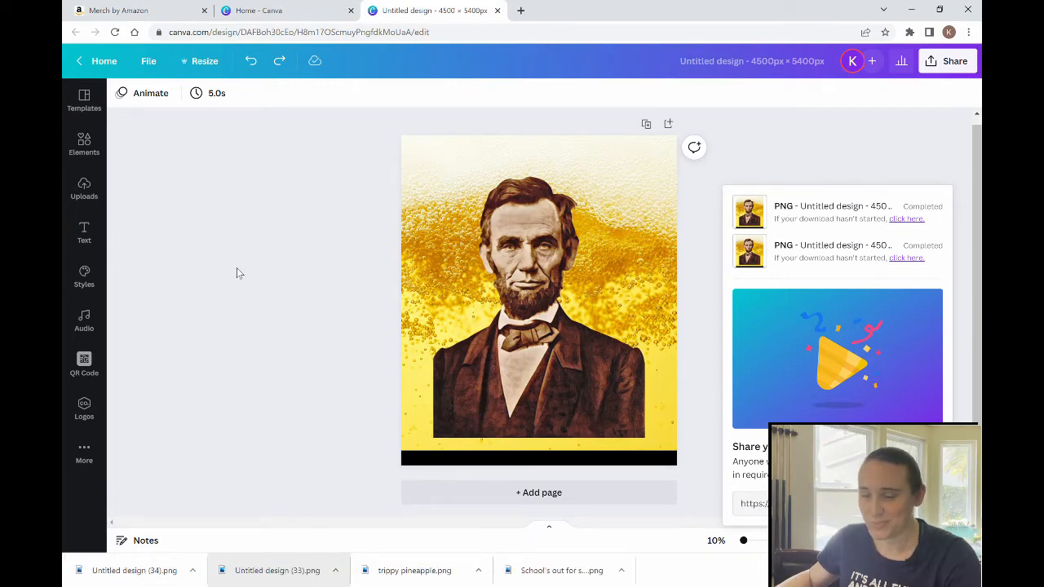
click(294, 303)
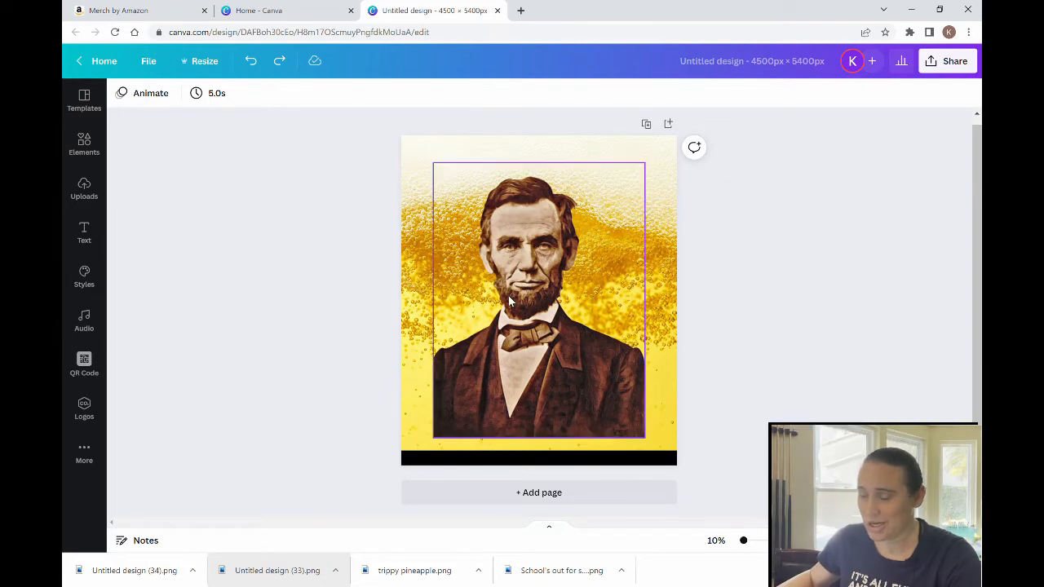
Step: Clear the separate Lincoln portrait and beer photo off the black page
drag(526, 299, 253, 251)
click(553, 334)
key(Delete)
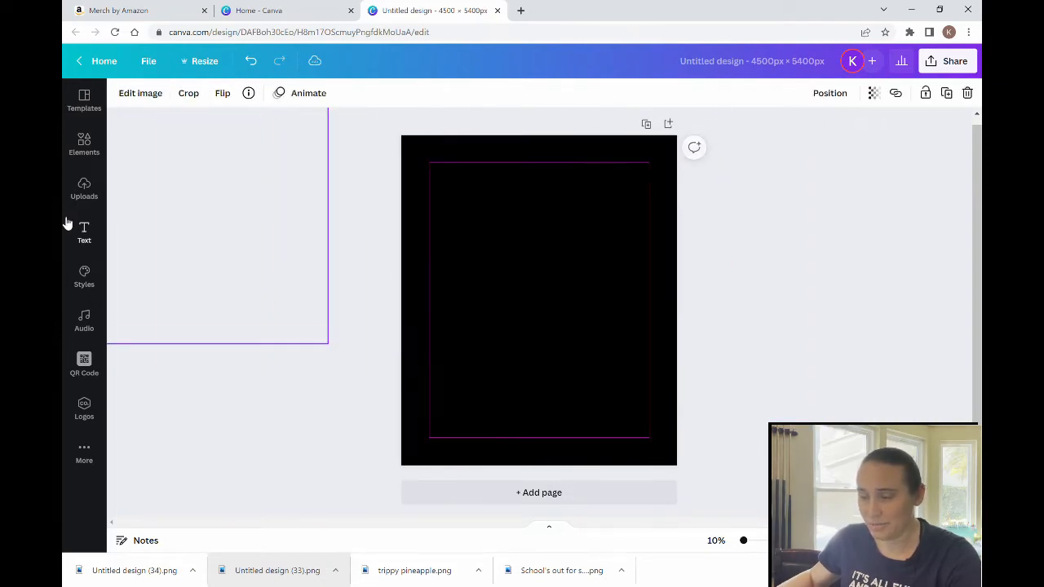
key(Escape)
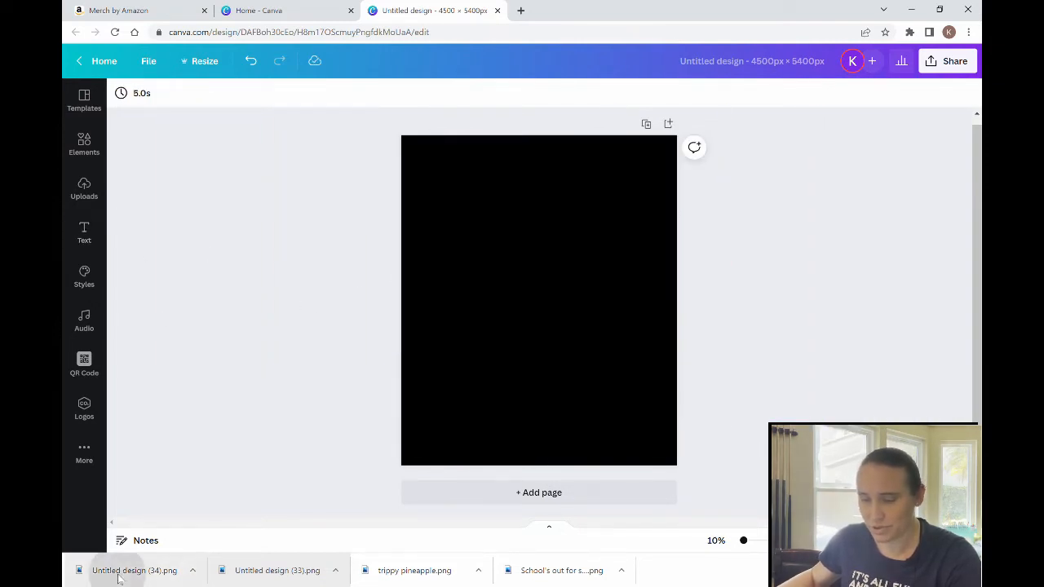
Step: Upload the compressed file Untitled design (34).png and place it on the black page
drag(124, 573, 439, 335)
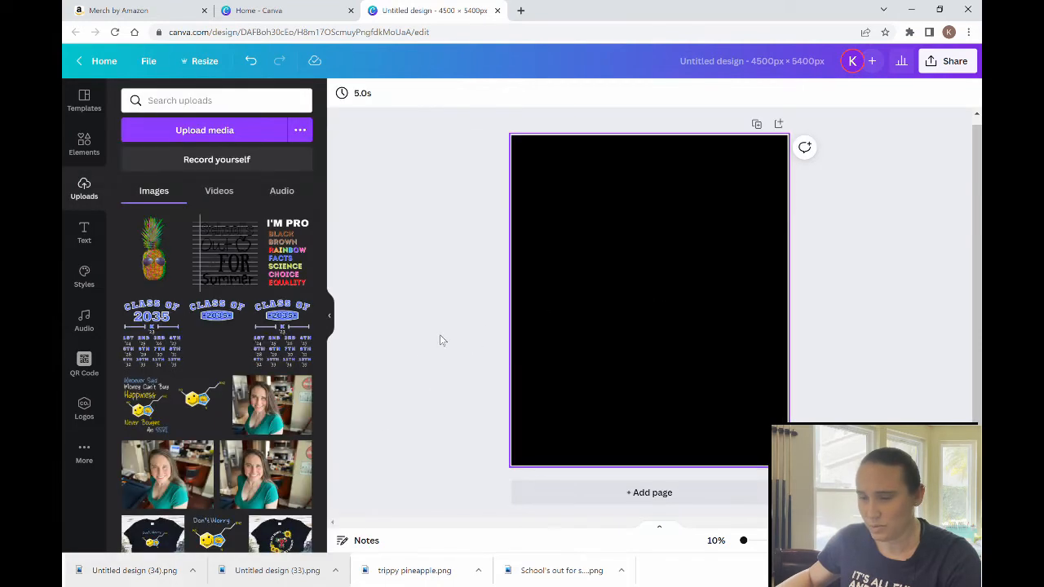
click(329, 317)
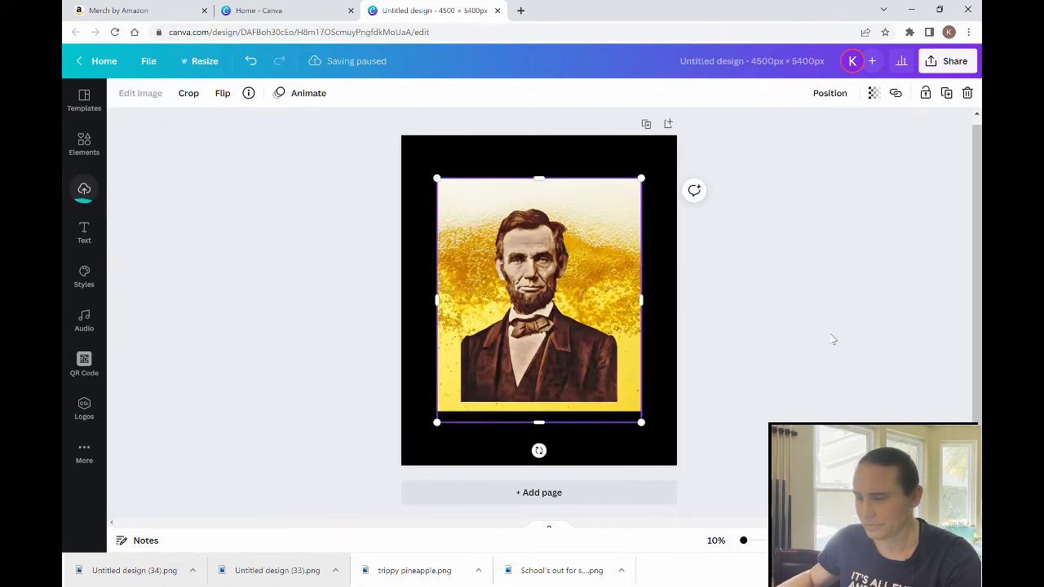
click(771, 380)
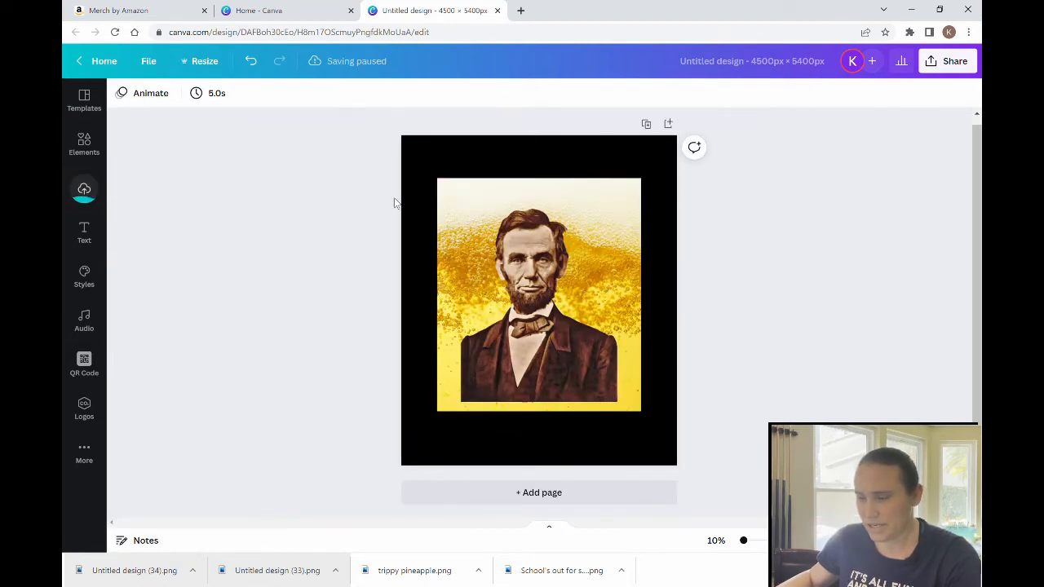
Step: Move the flattened Lincoln image around the page and leave it slightly above the centre
drag(544, 310, 547, 280)
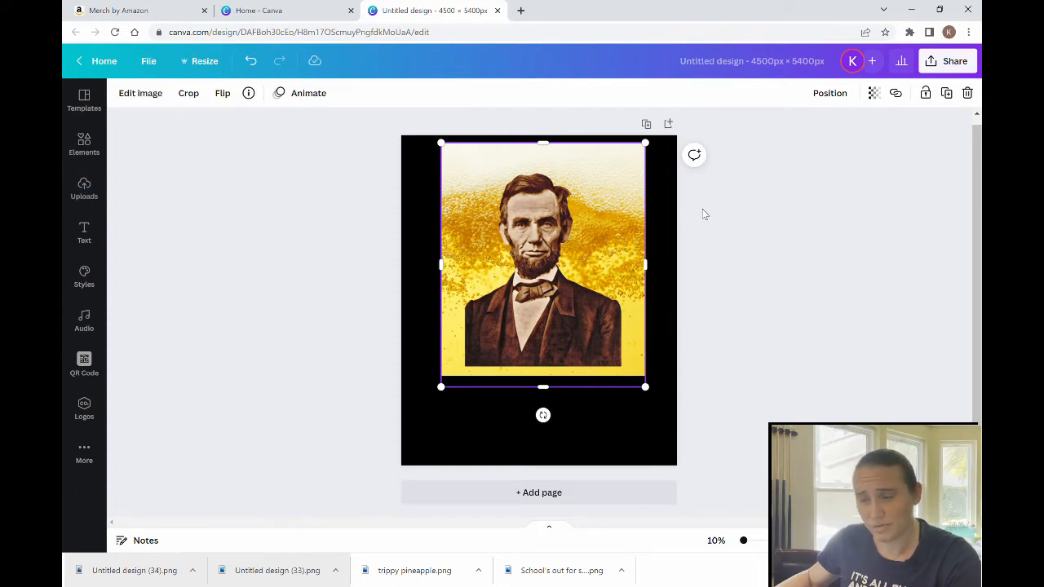
click(757, 314)
click(583, 378)
drag(571, 310, 571, 333)
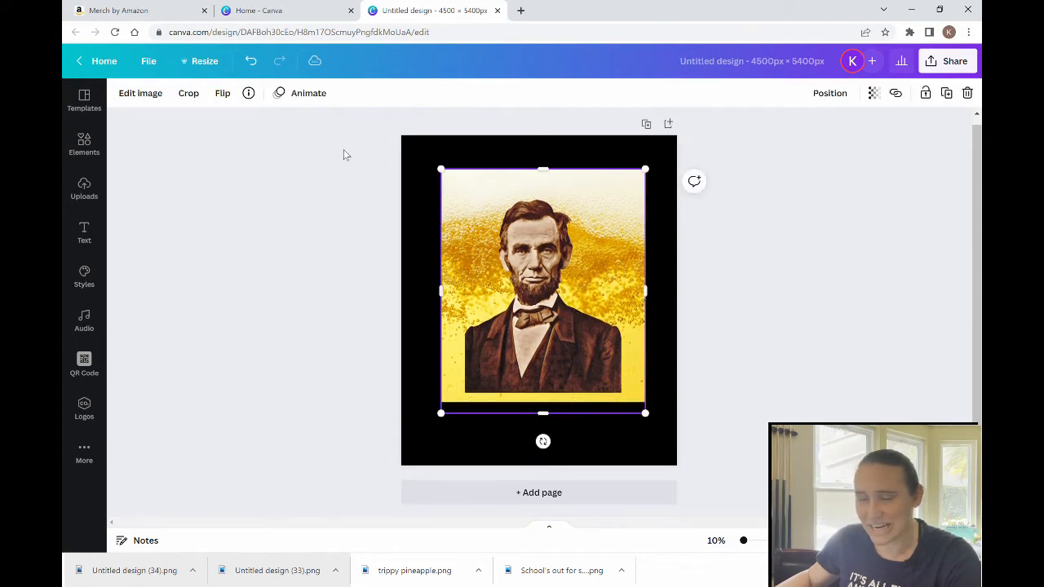
Step: Search the elements for "frames" and open the Frames collection
click(96, 150)
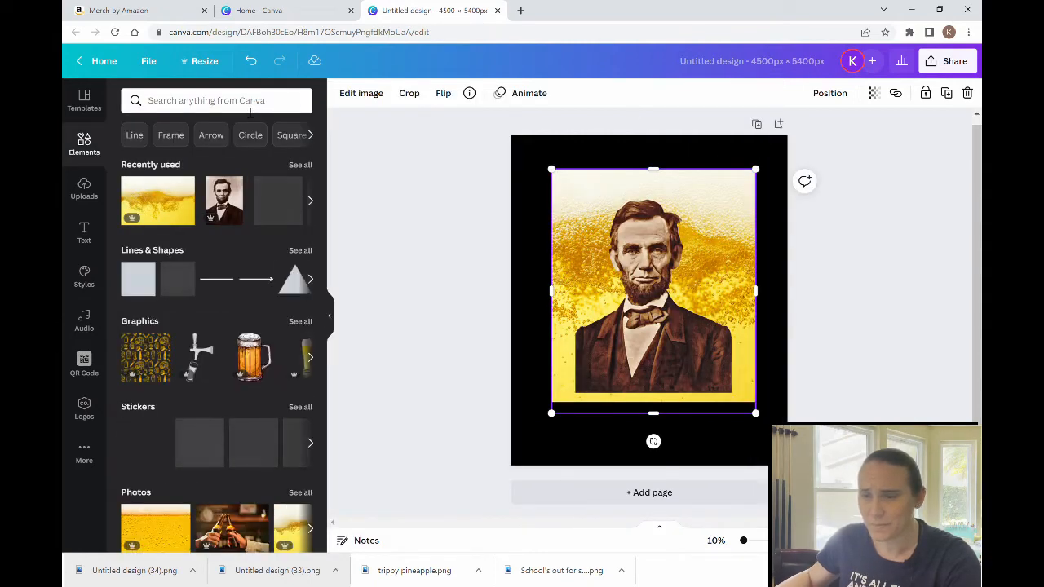
click(258, 104)
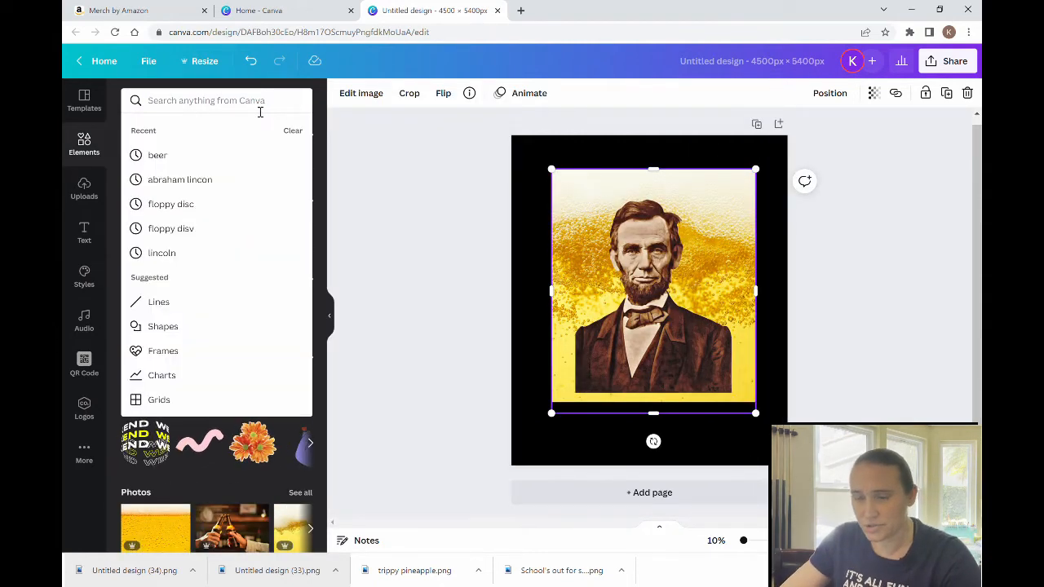
text(frames)
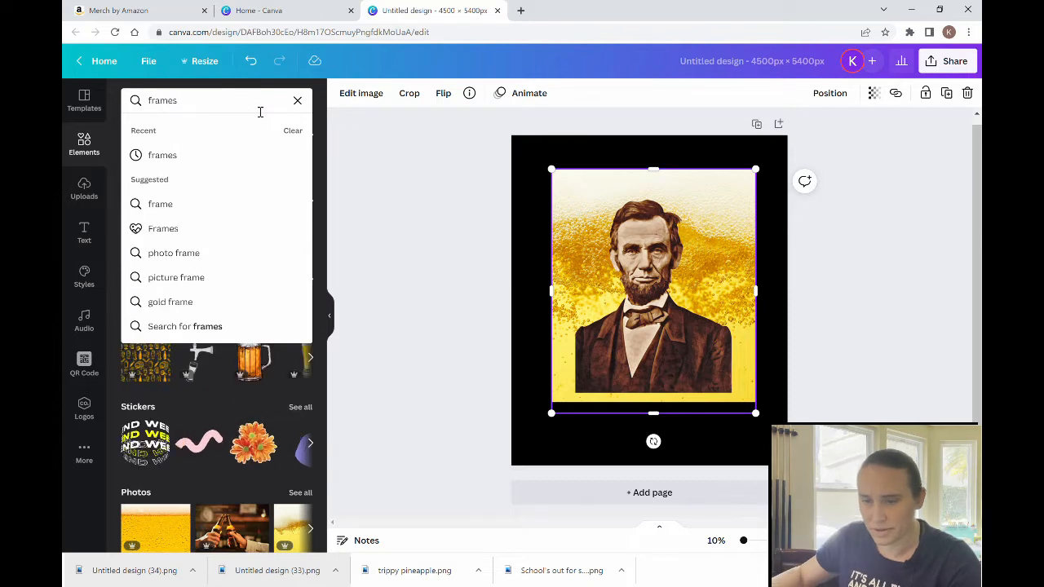
click(164, 231)
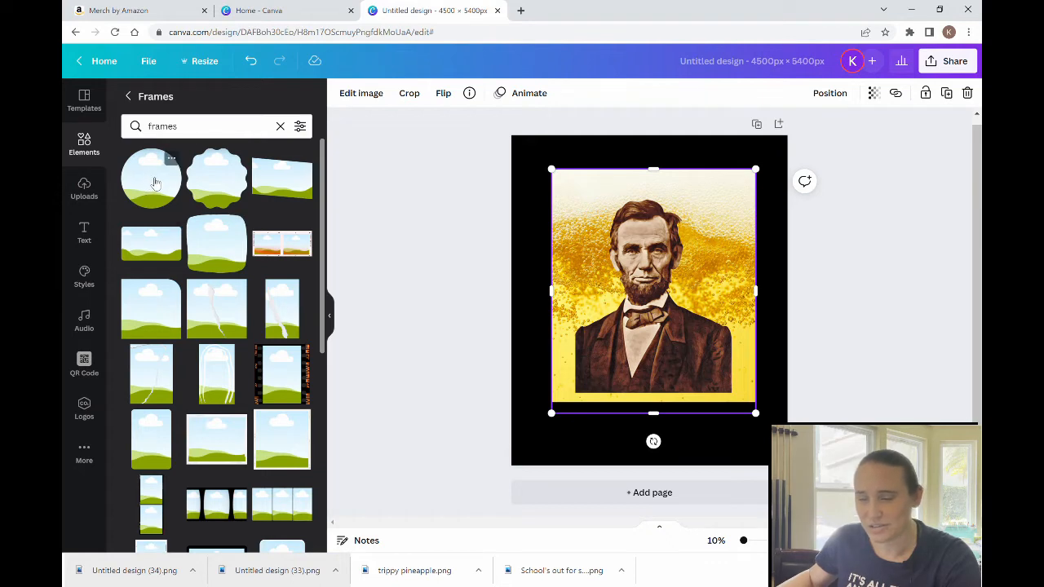
Step: Add the plain circular frame with a thin border from the collection to the page
scroll(167, 175, down, 1)
scroll(199, 175, down, 5)
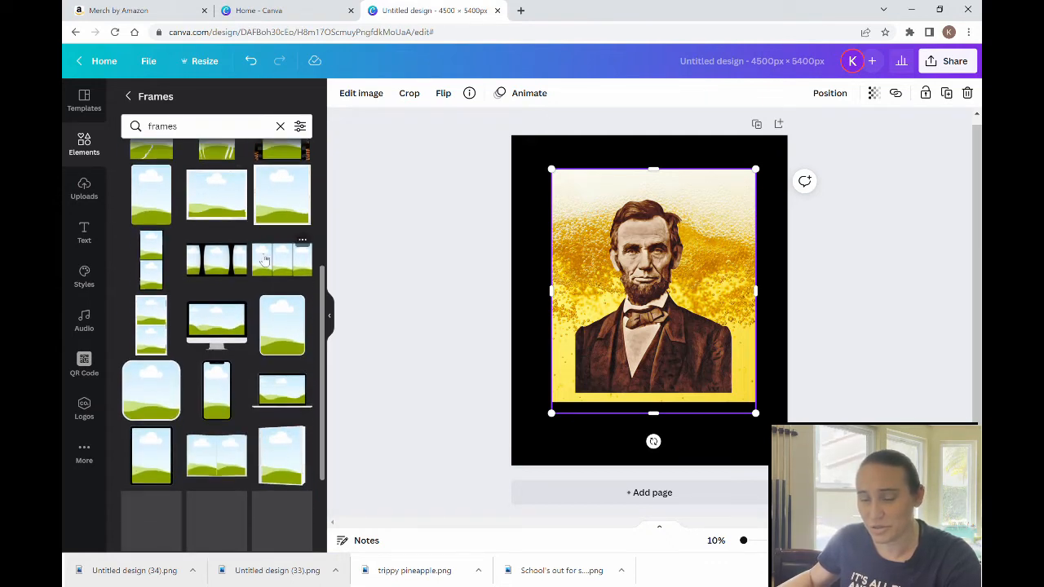
scroll(280, 192, down, 10)
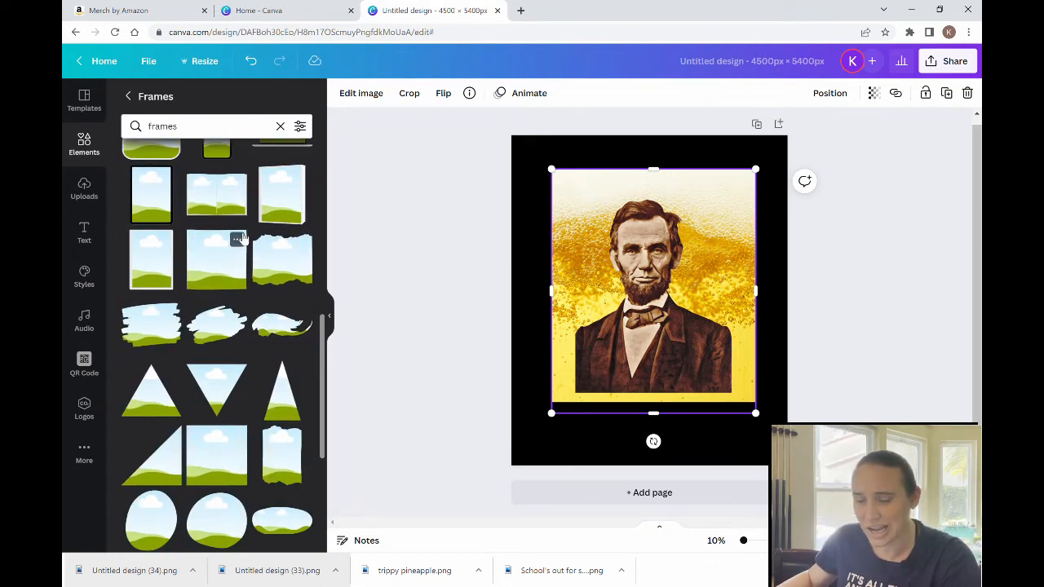
scroll(228, 244, down, 7)
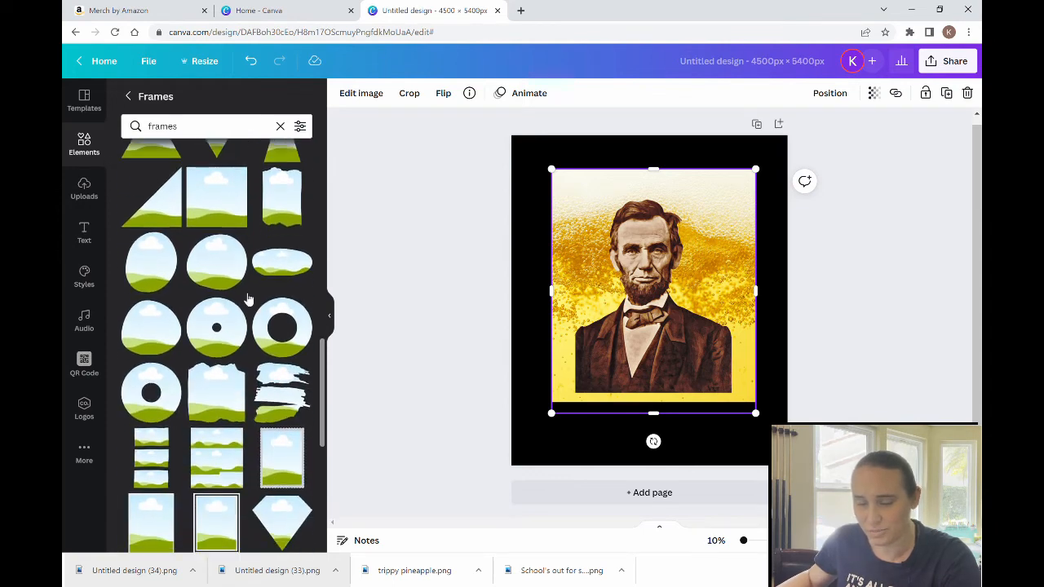
scroll(242, 263, down, 4)
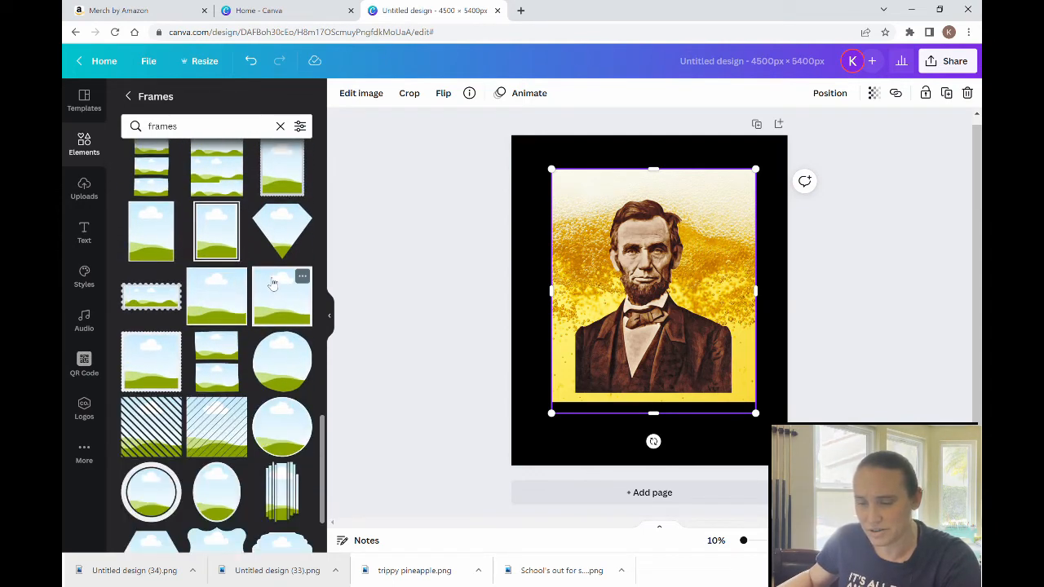
scroll(272, 276, down, 1)
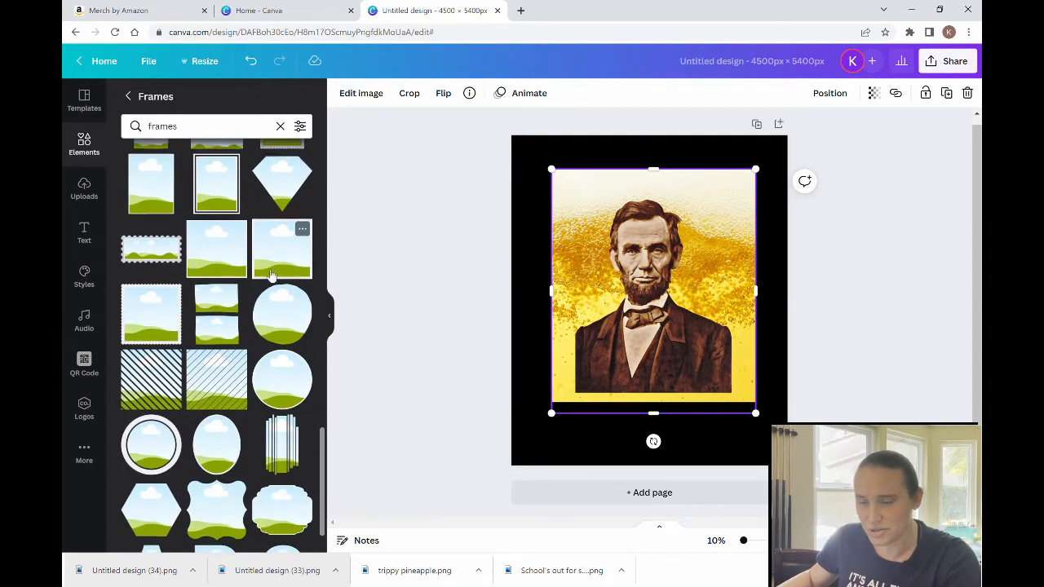
click(279, 367)
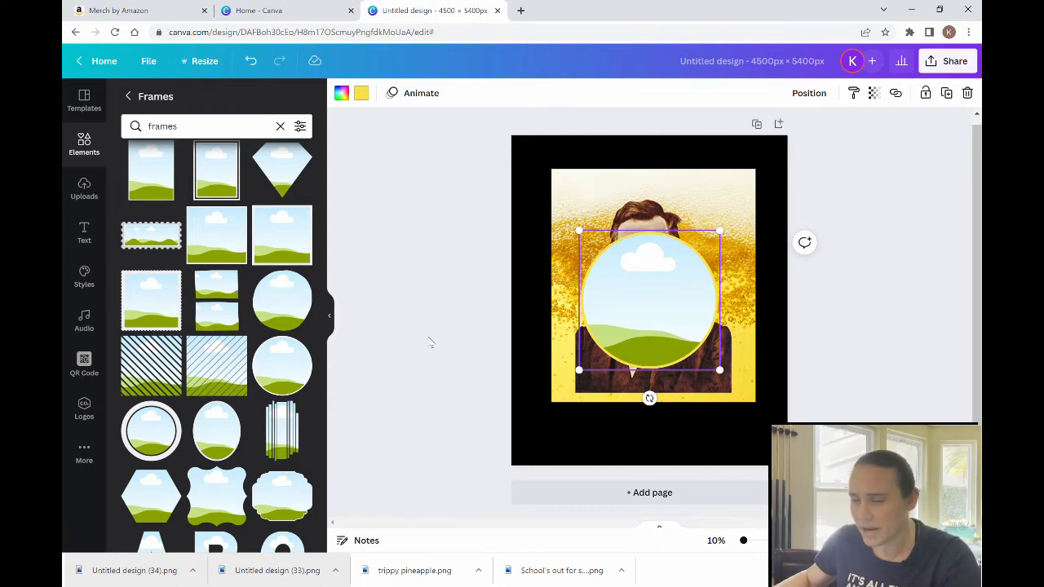
Step: Enlarge the circular frame to nearly the width of the Lincoln image and centre it on the page
click(331, 318)
click(330, 323)
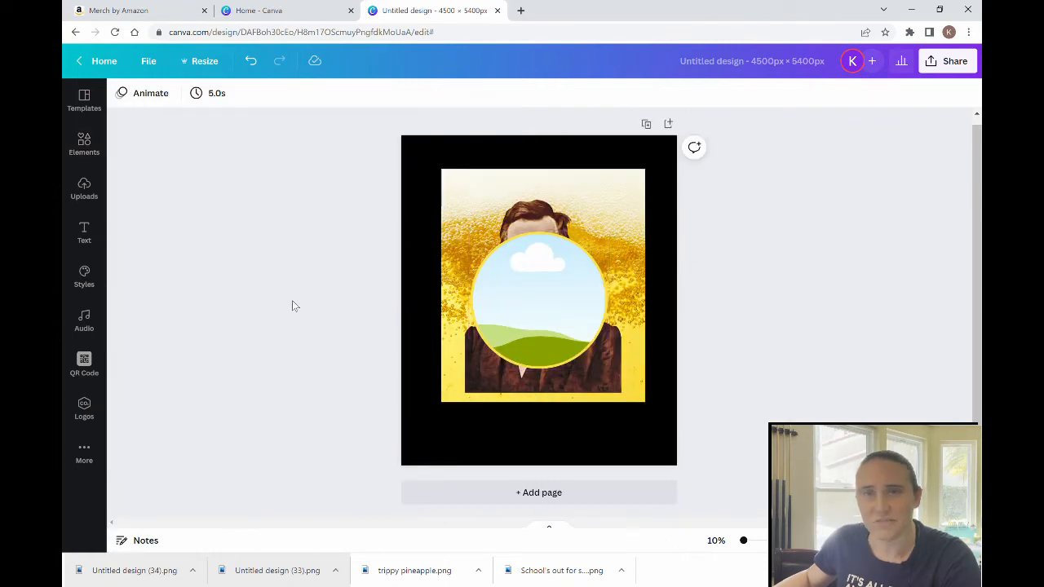
click(545, 318)
drag(610, 231, 639, 217)
drag(468, 372, 446, 392)
drag(528, 336, 538, 344)
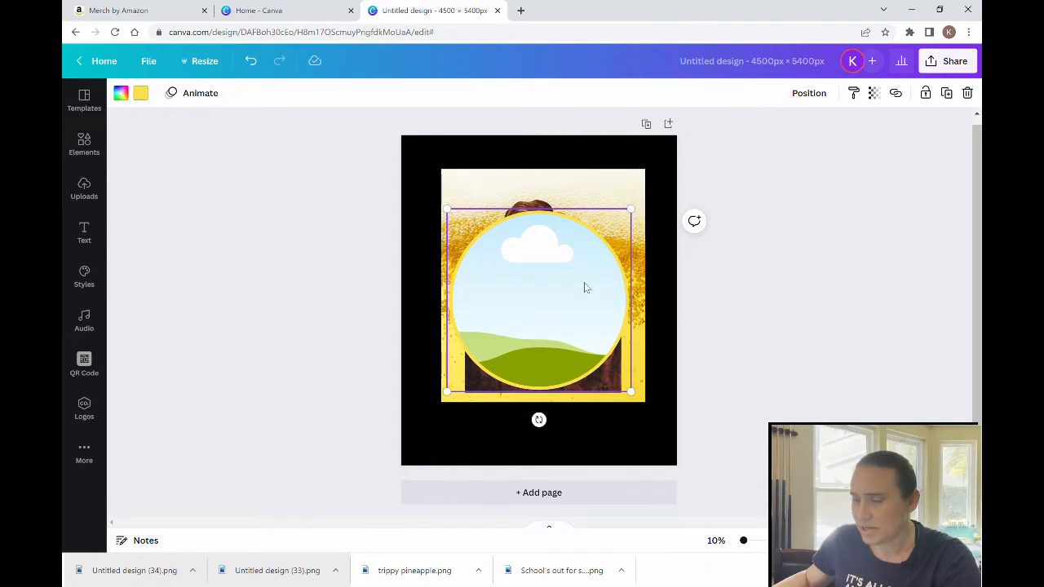
Step: Send the circular frame to the back, behind the Lincoln image
right_click(581, 307)
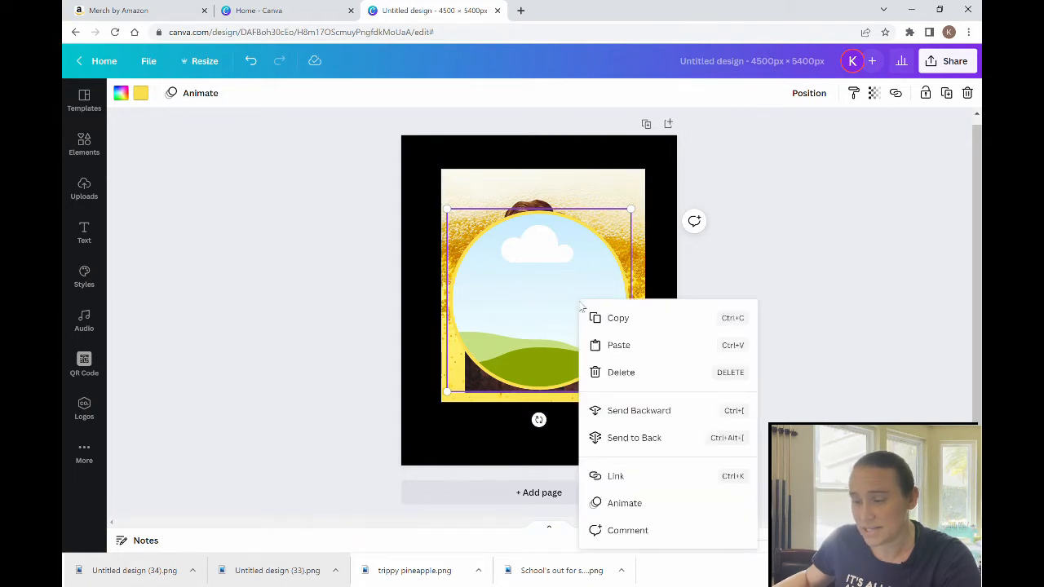
click(623, 436)
click(640, 461)
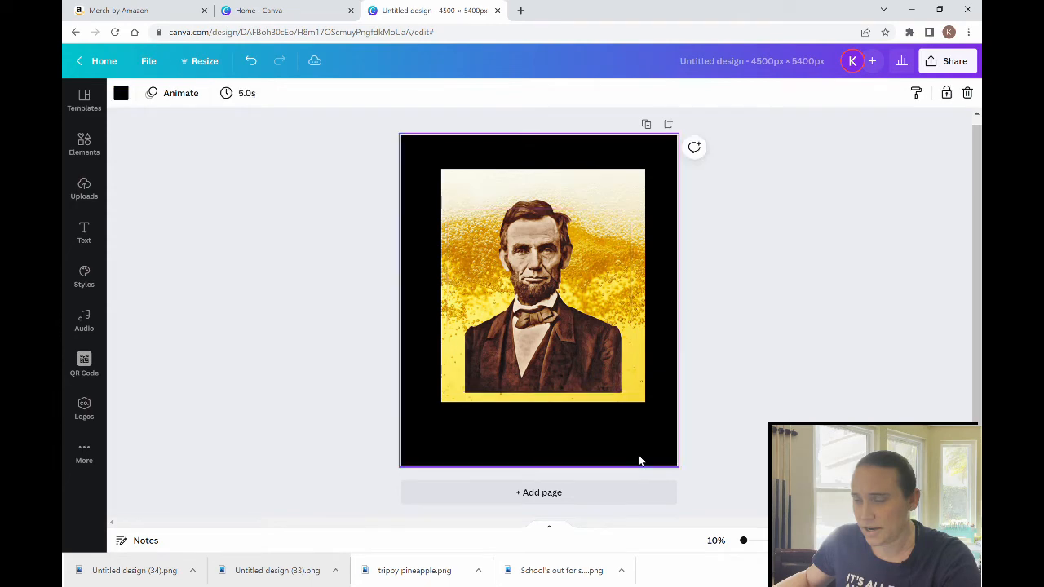
Step: Place the flattened Lincoln image inside the circular frame and finish its crop
drag(557, 317, 610, 289)
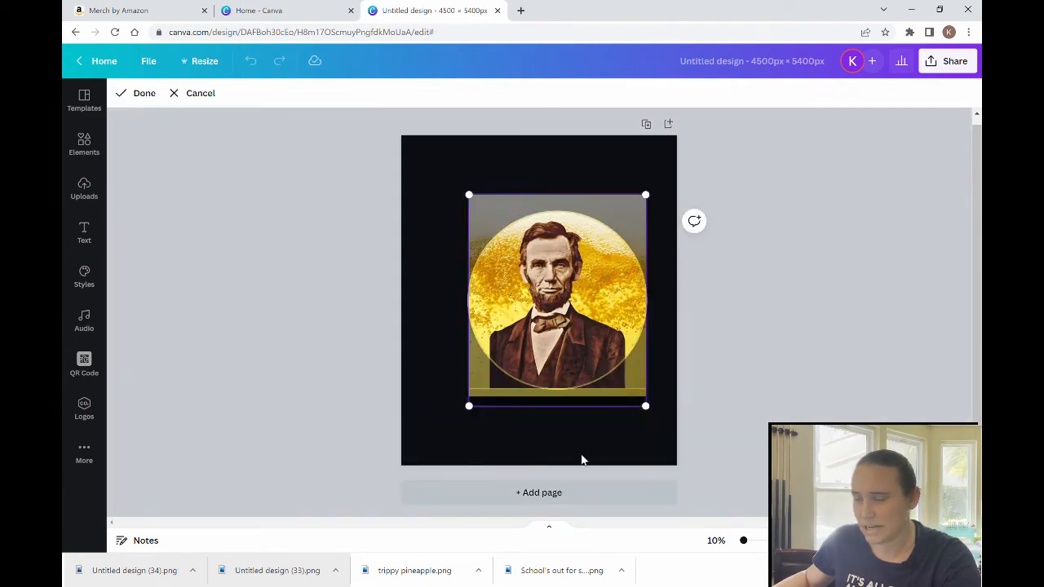
double_click(573, 336)
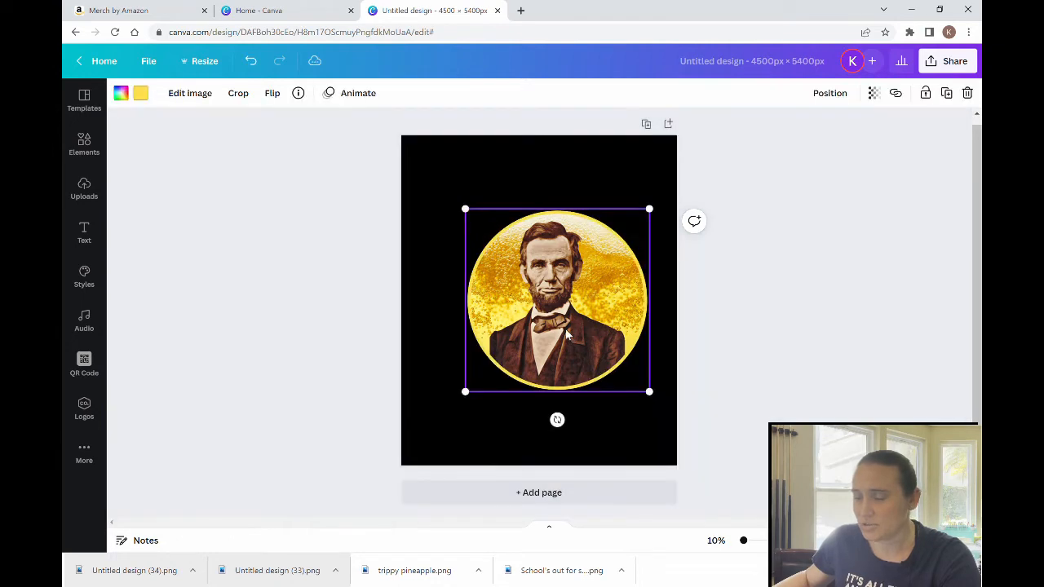
Step: Centre the circular framed Lincoln image on the page
drag(570, 336, 553, 334)
double_click(554, 334)
click(595, 453)
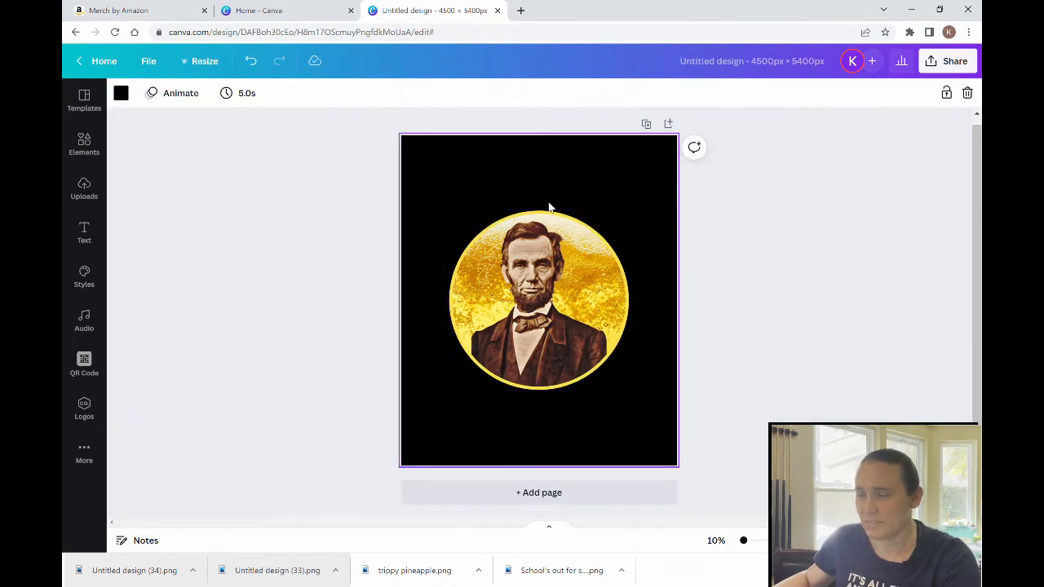
Step: Enlarge the Lincoln image inside the circular frame and recentre it so the top of his head extends past the circle
double_click(536, 291)
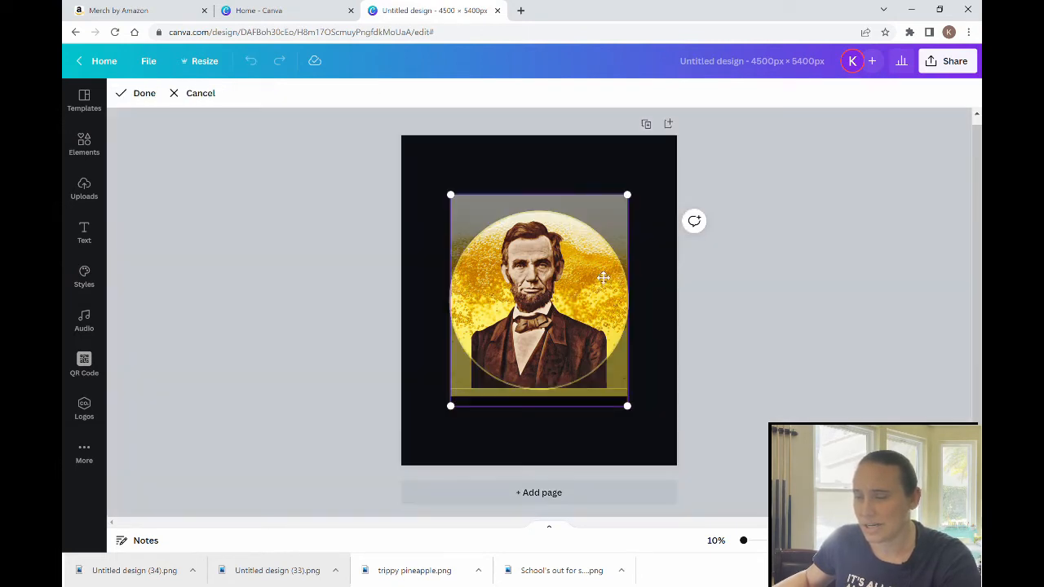
drag(637, 203, 666, 168)
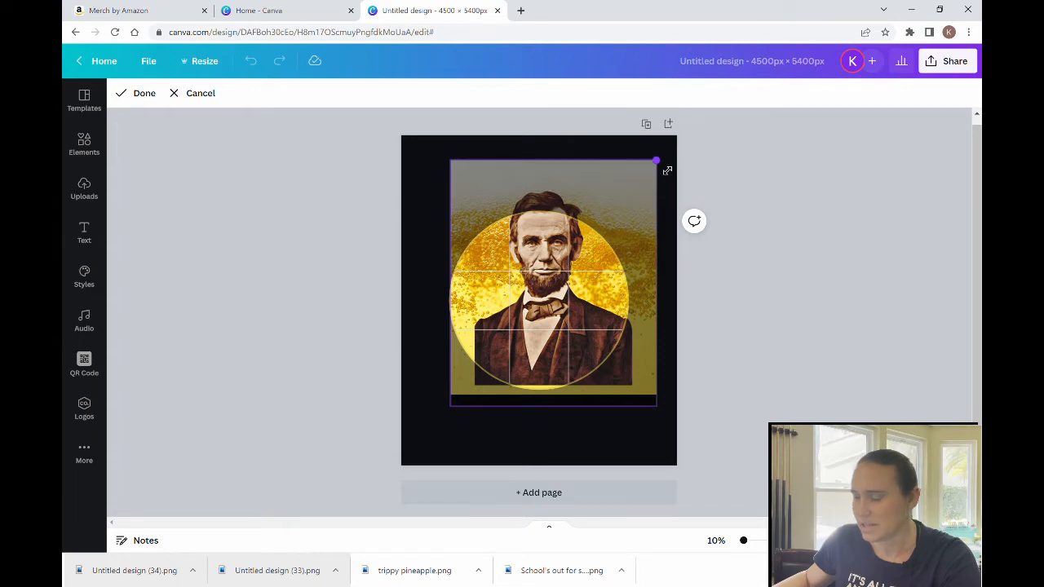
drag(667, 171, 676, 156)
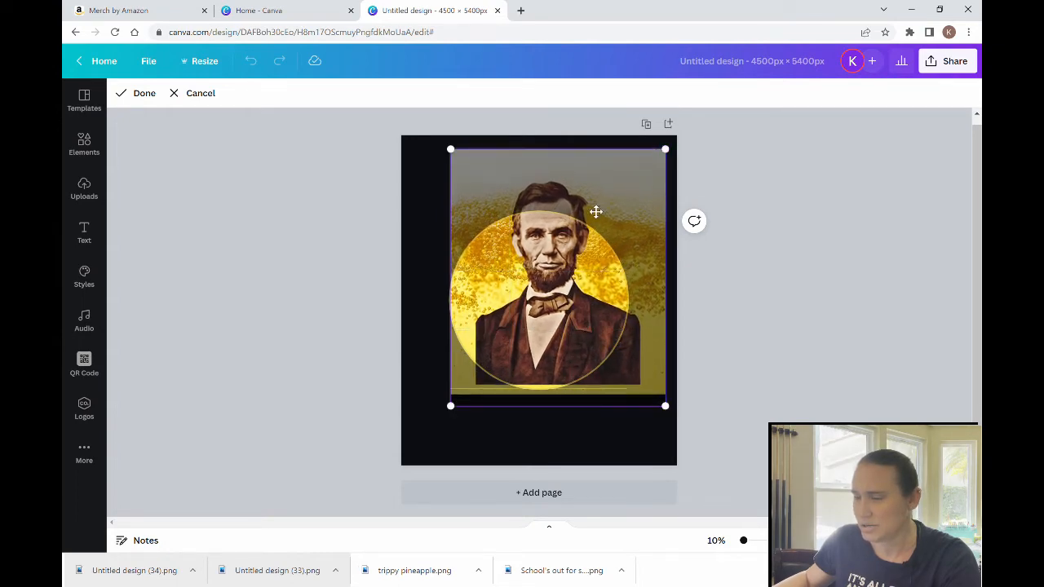
mouse_move(615, 205)
mouse_down()
mouse_move(587, 226)
mouse_move(607, 222)
mouse_move(597, 212)
mouse_up()
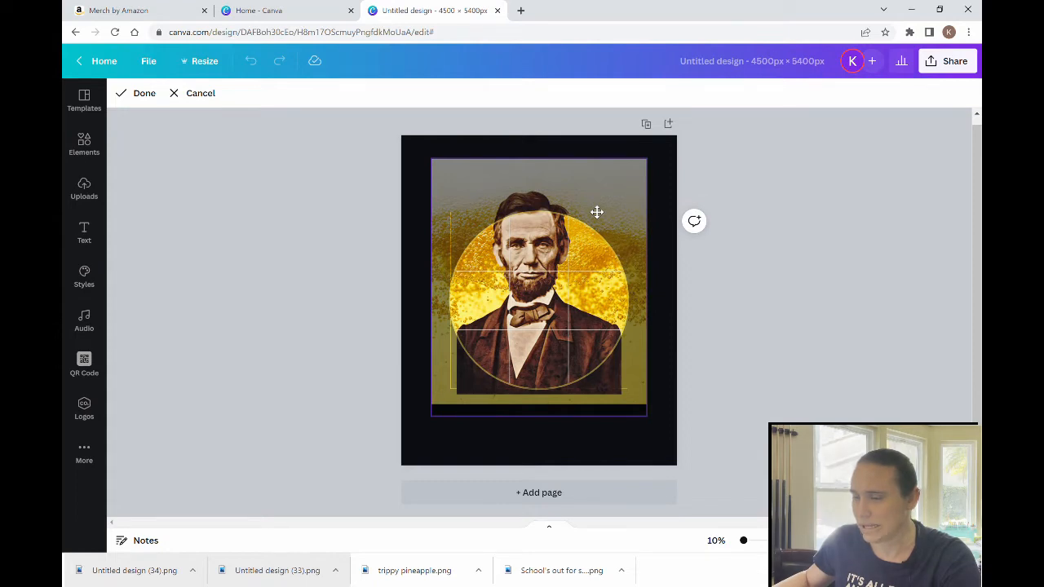
drag(598, 212, 598, 212)
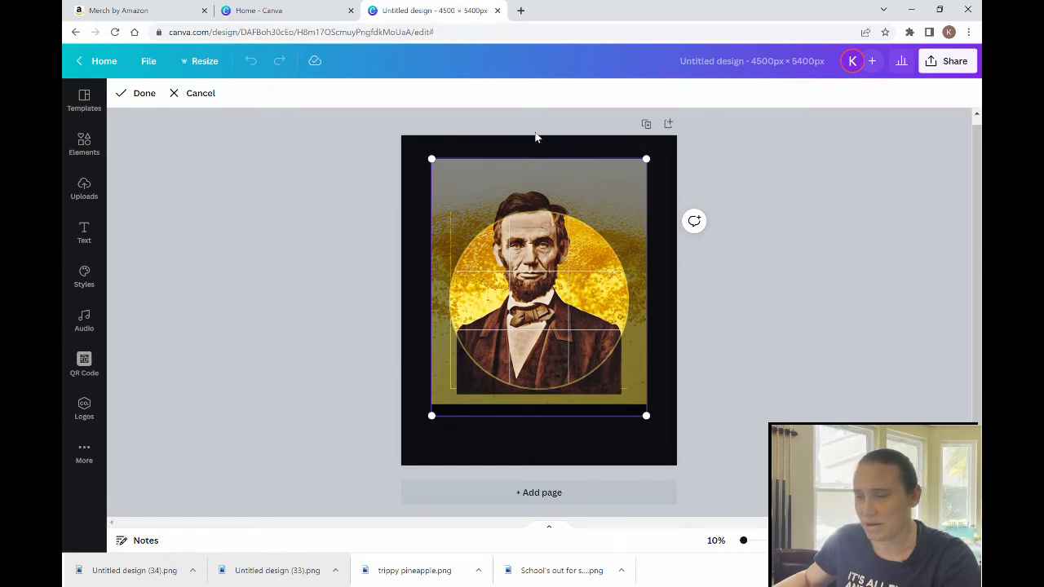
click(620, 453)
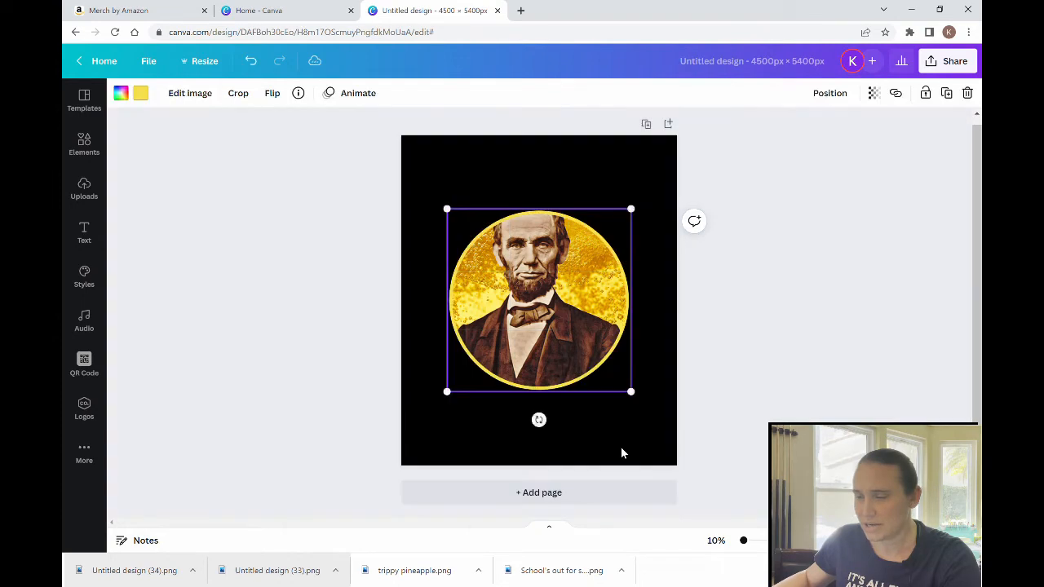
click(760, 368)
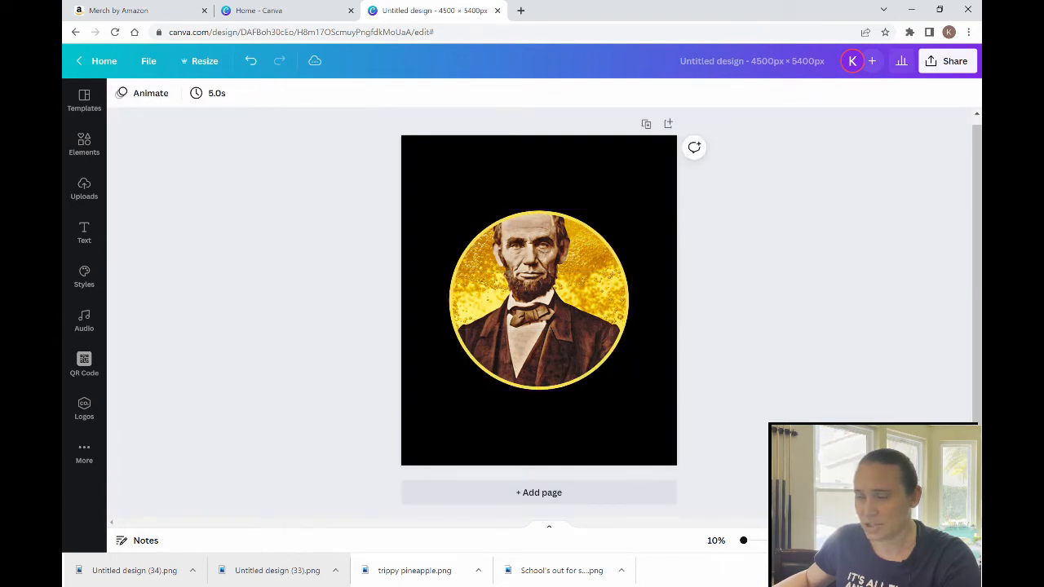
Step: Recolour the circular frame's border with the brown from the photo colours
click(563, 386)
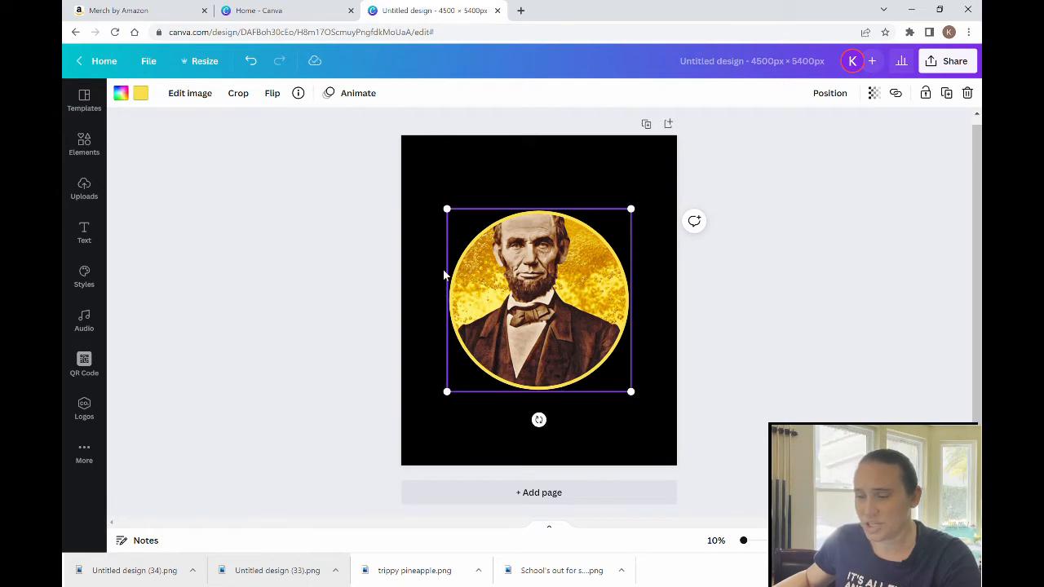
click(141, 94)
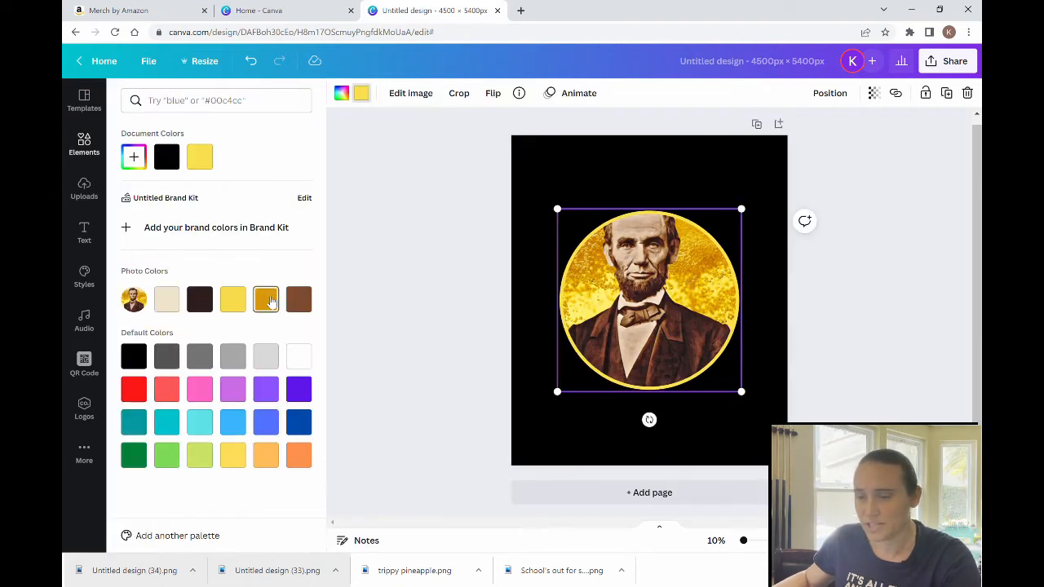
click(271, 302)
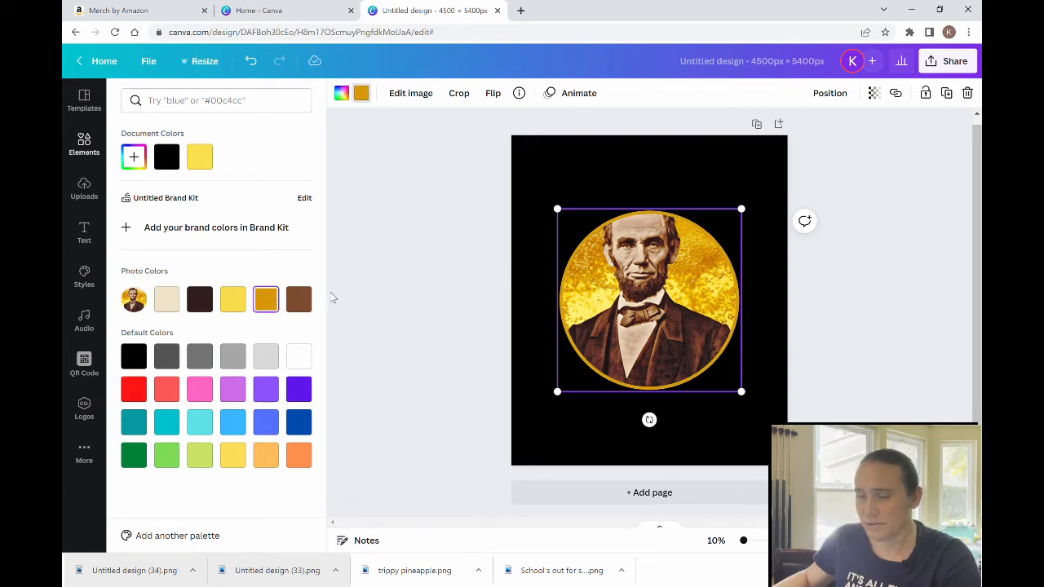
click(300, 300)
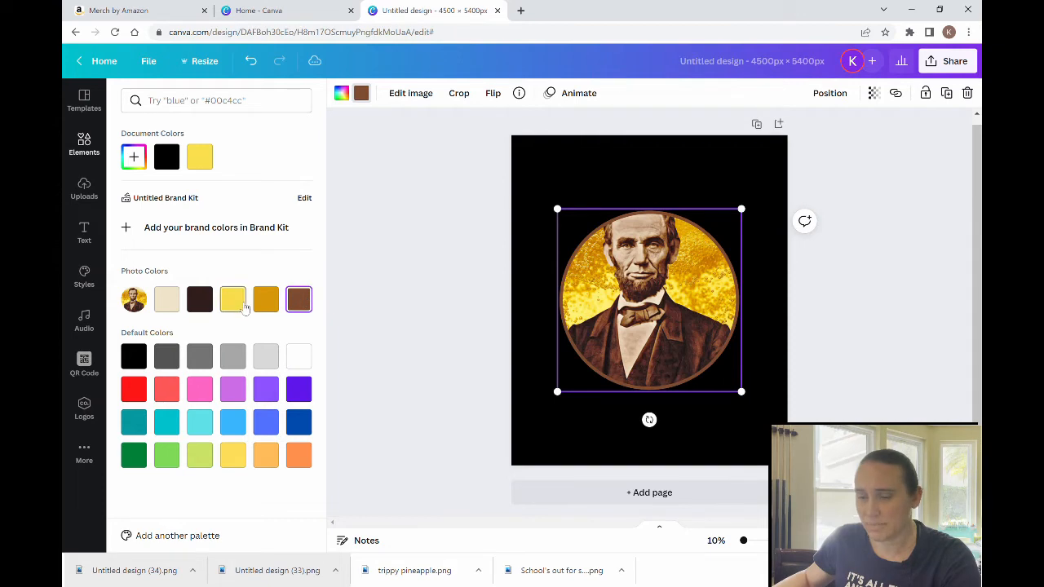
click(485, 341)
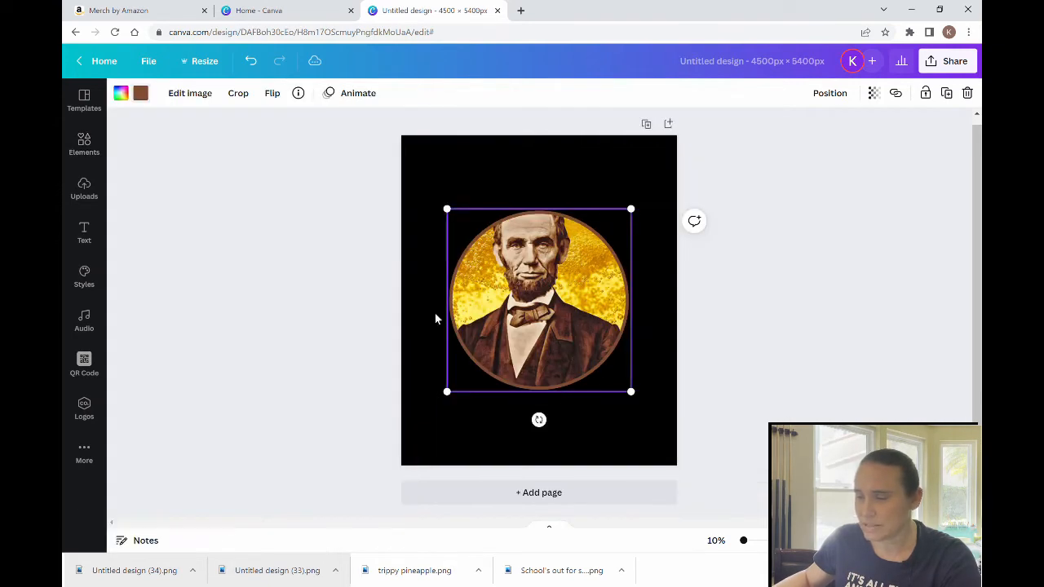
click(383, 314)
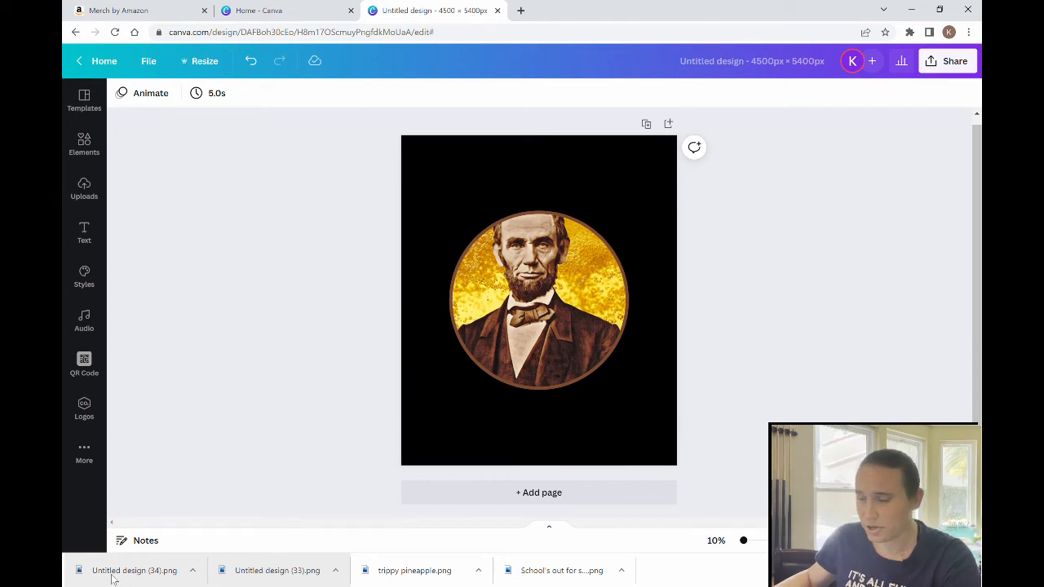
Step: Upload the downloaded file Untitled design (34).png to the design's uploads
drag(114, 578, 337, 329)
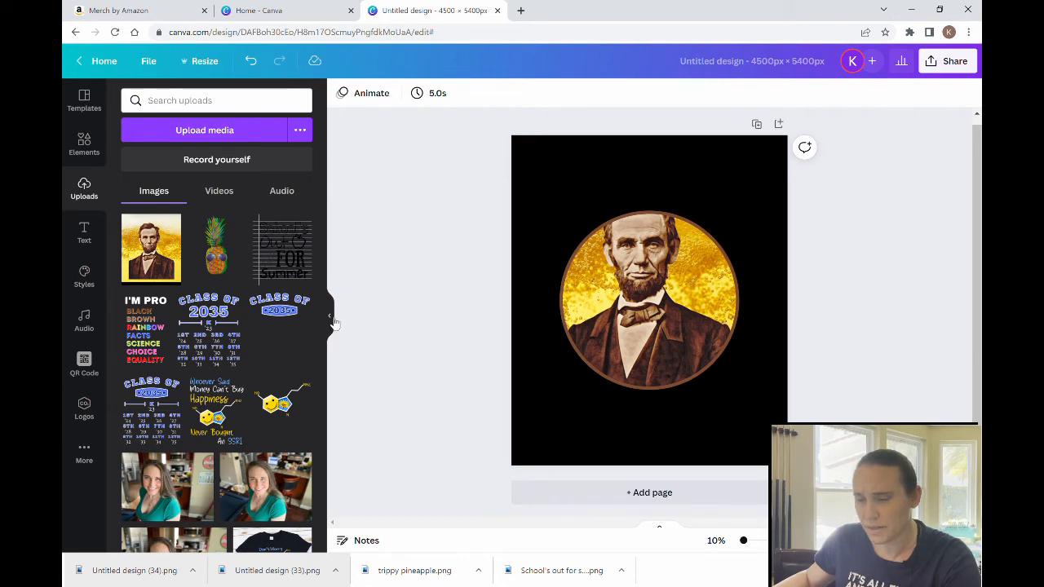
click(331, 318)
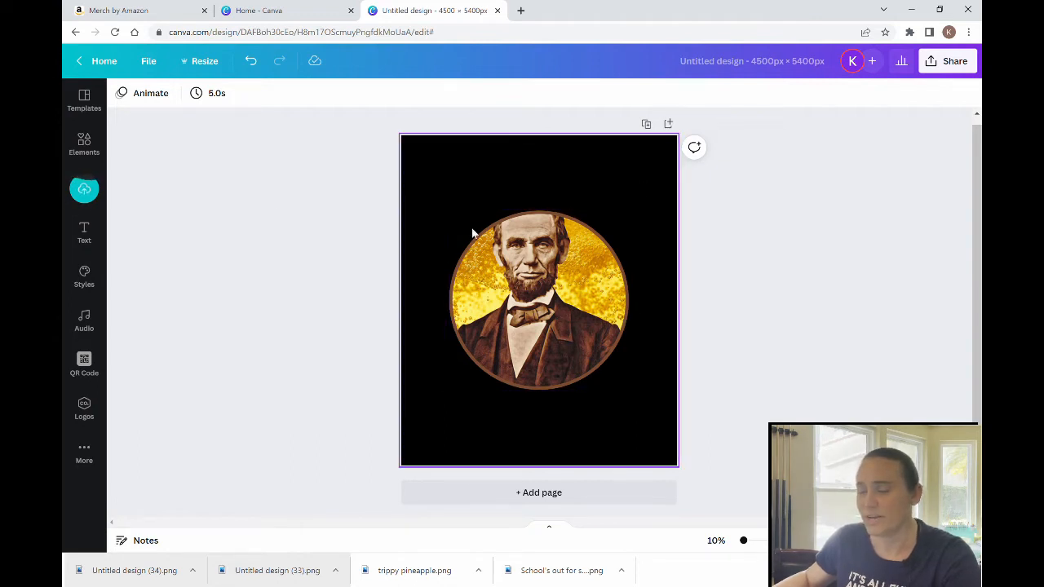
Step: Lock the circular framed Lincoln image in place on the page
click(601, 293)
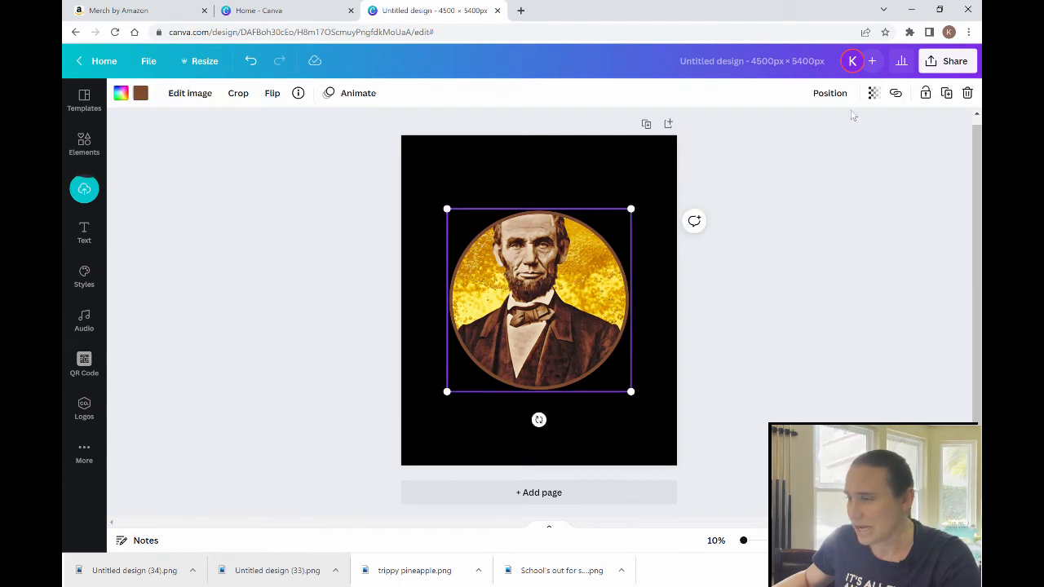
click(926, 94)
click(810, 331)
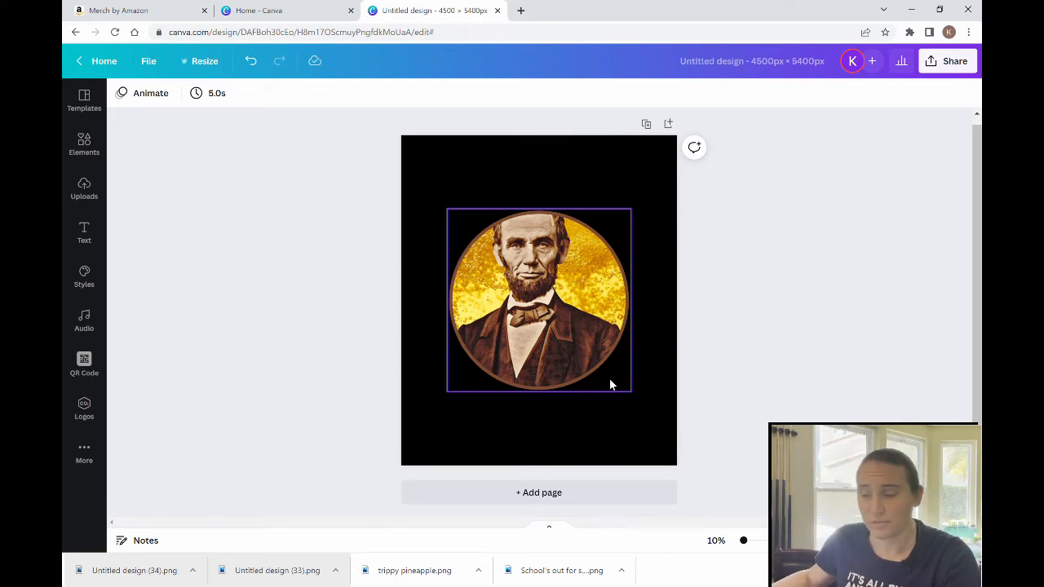
click(512, 193)
click(516, 175)
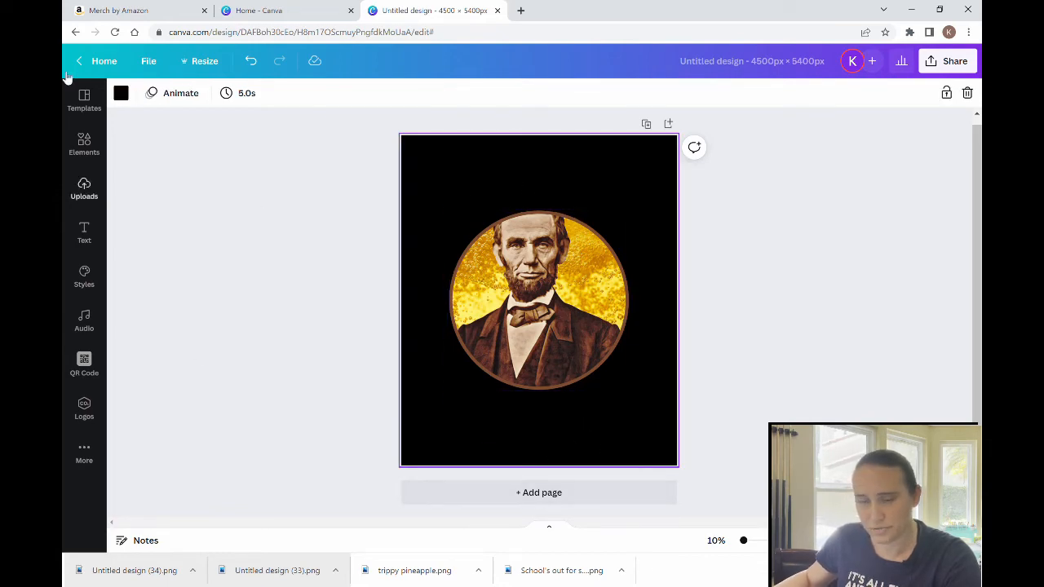
Step: Add the newly uploaded Lincoln image to the page and detach it from the background
click(85, 194)
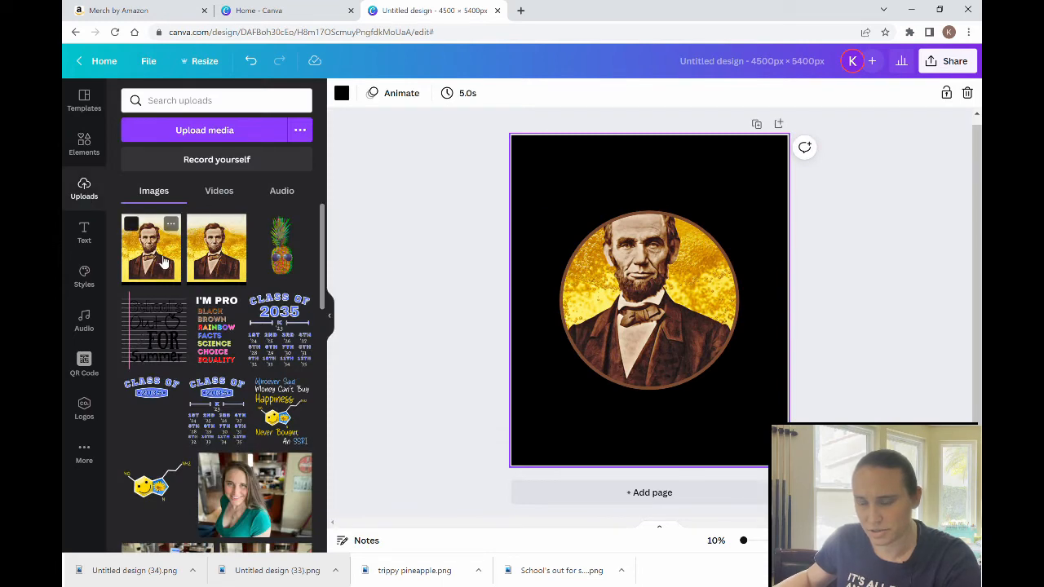
drag(161, 275, 537, 301)
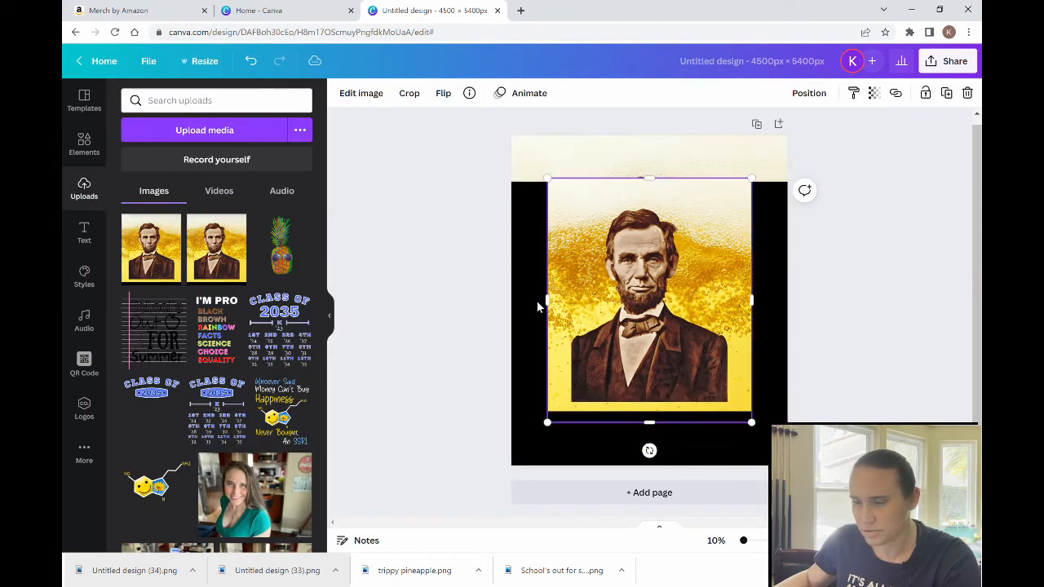
click(329, 317)
drag(589, 337, 70, 201)
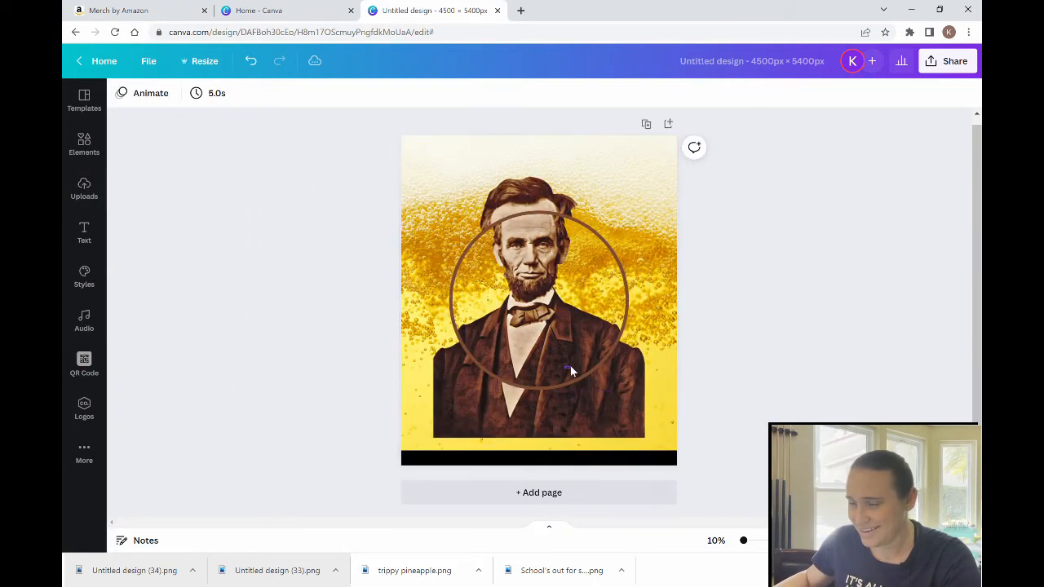
right_click(522, 444)
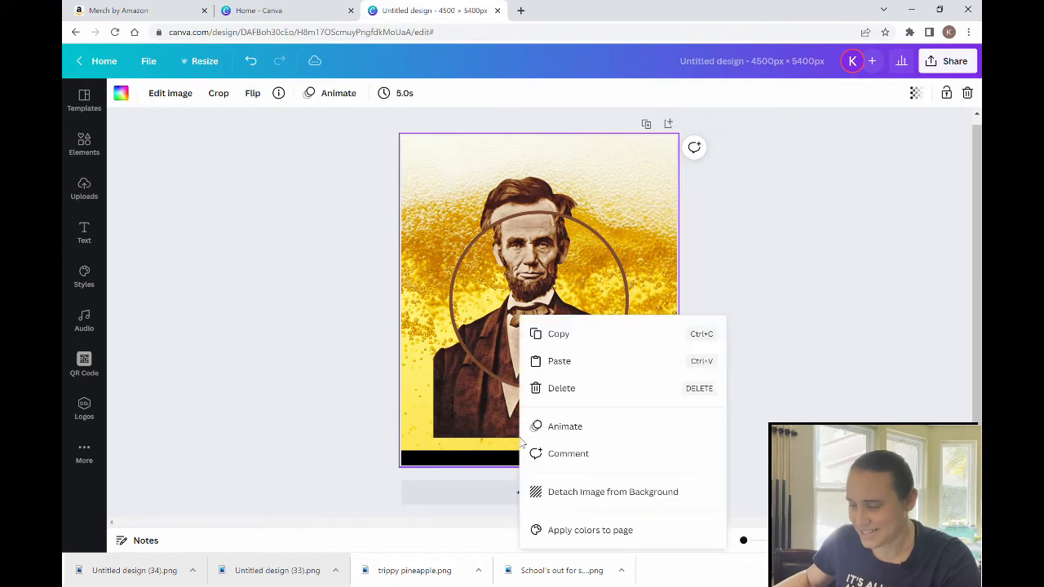
click(598, 492)
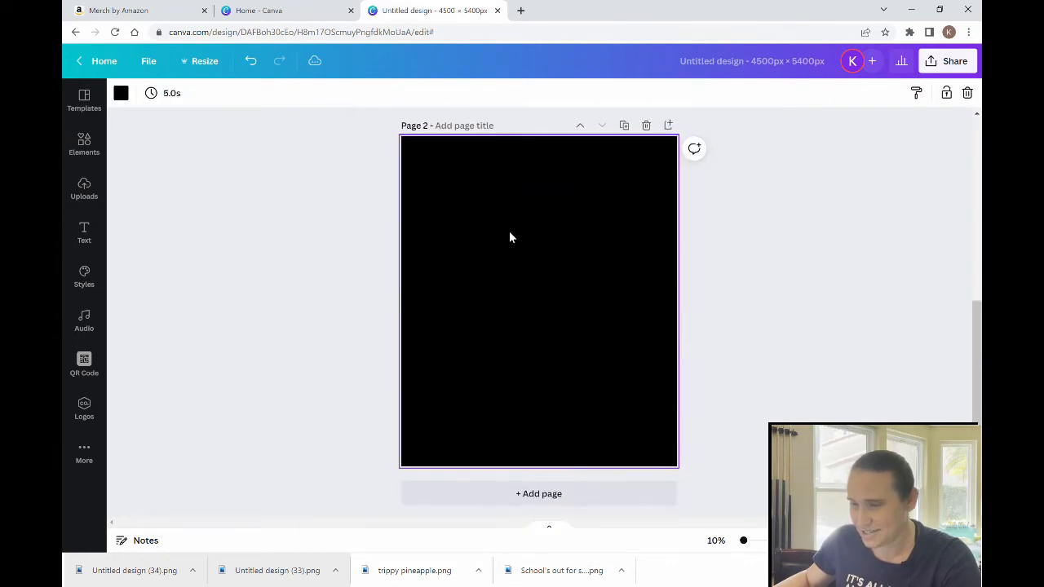
Step: Position the detached Lincoln image over the circular frame, roughly matching the portrait underneath
scroll(511, 236, up, 4)
click(646, 430)
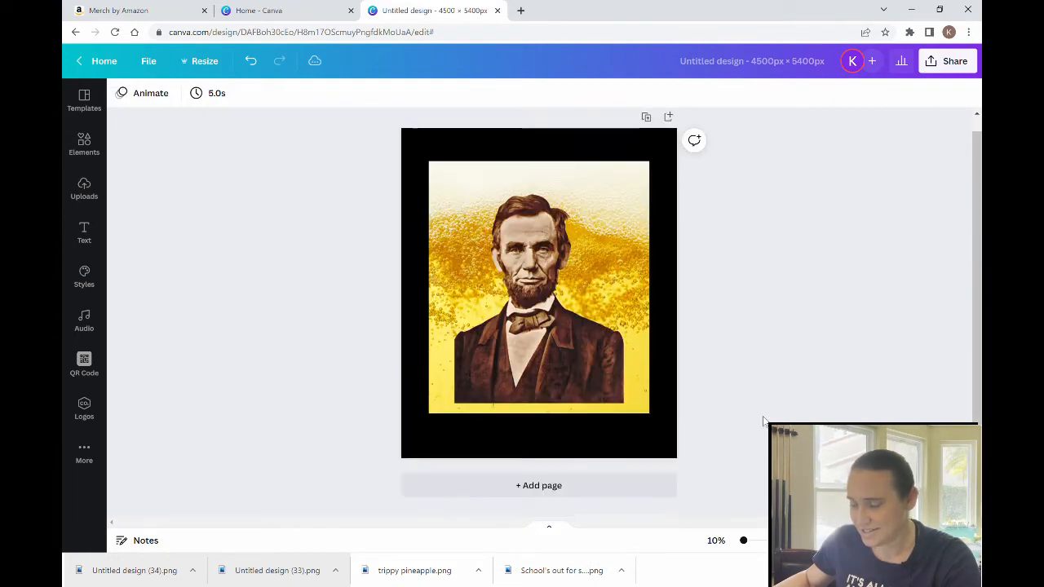
click(623, 342)
drag(622, 343, 609, 383)
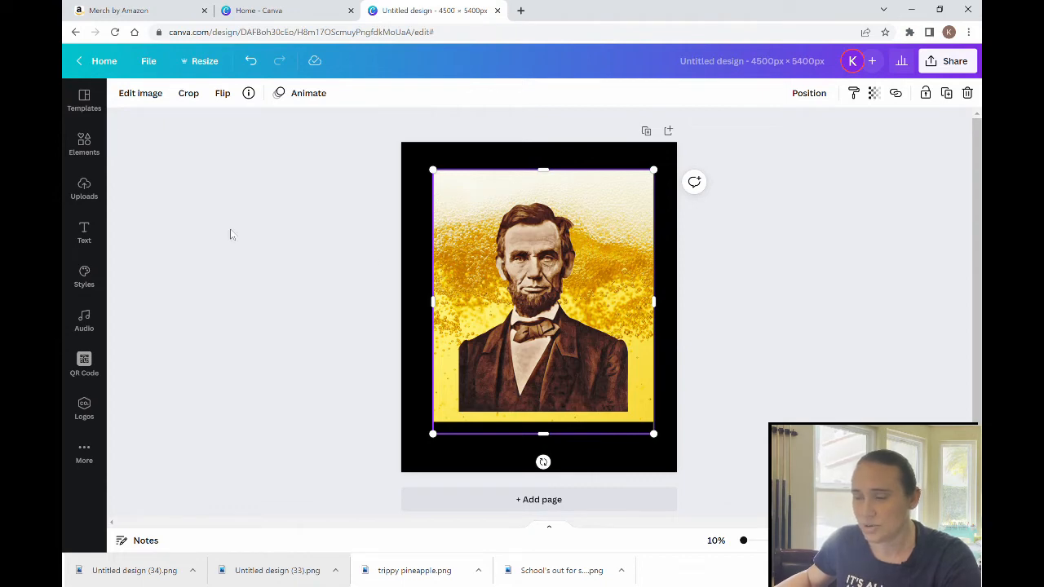
Step: Remove the beer background from the overlaid Lincoln image with the Background Remover and apply the result
click(147, 95)
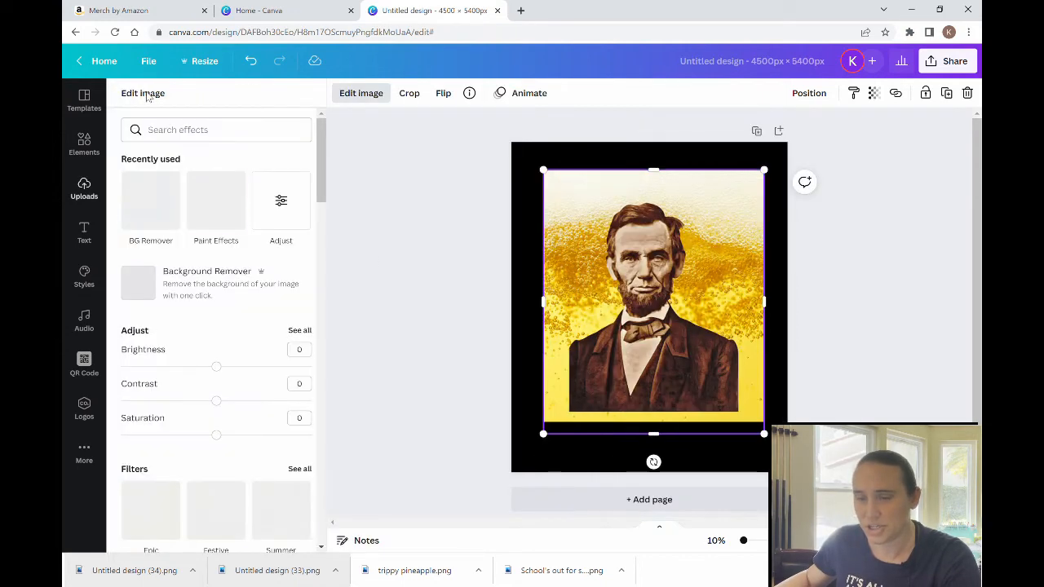
click(206, 282)
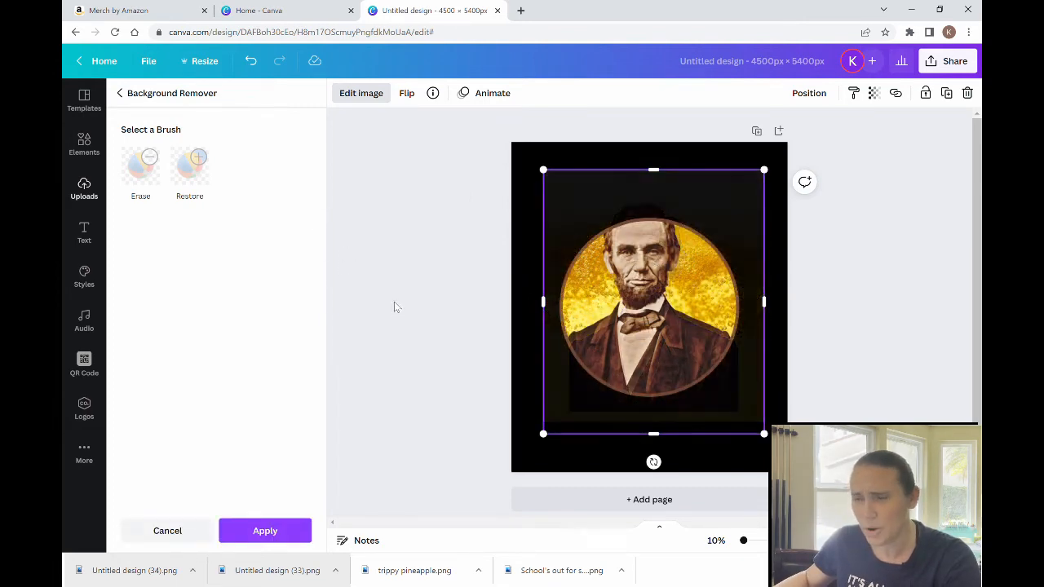
click(254, 63)
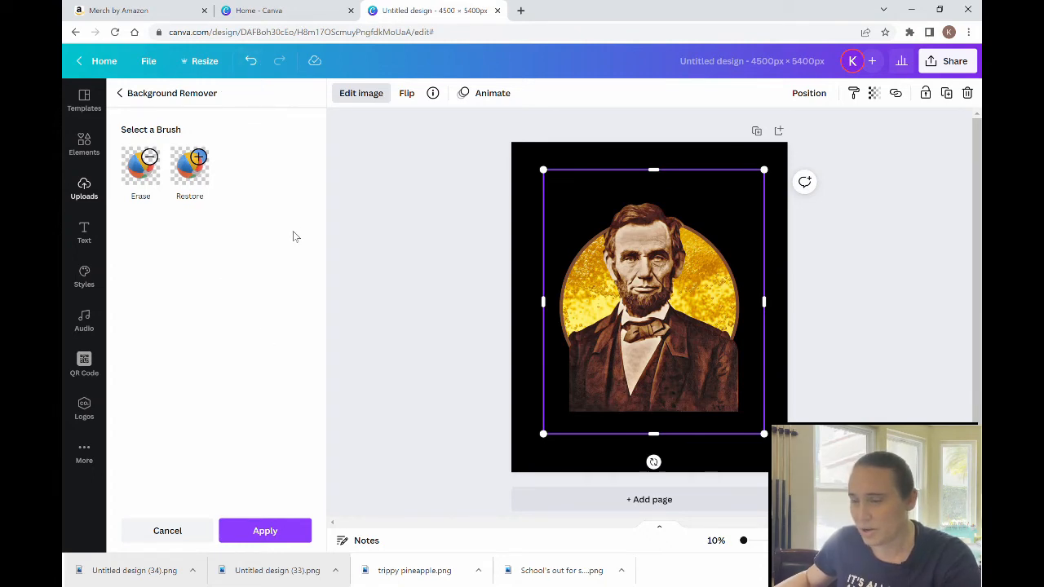
click(267, 531)
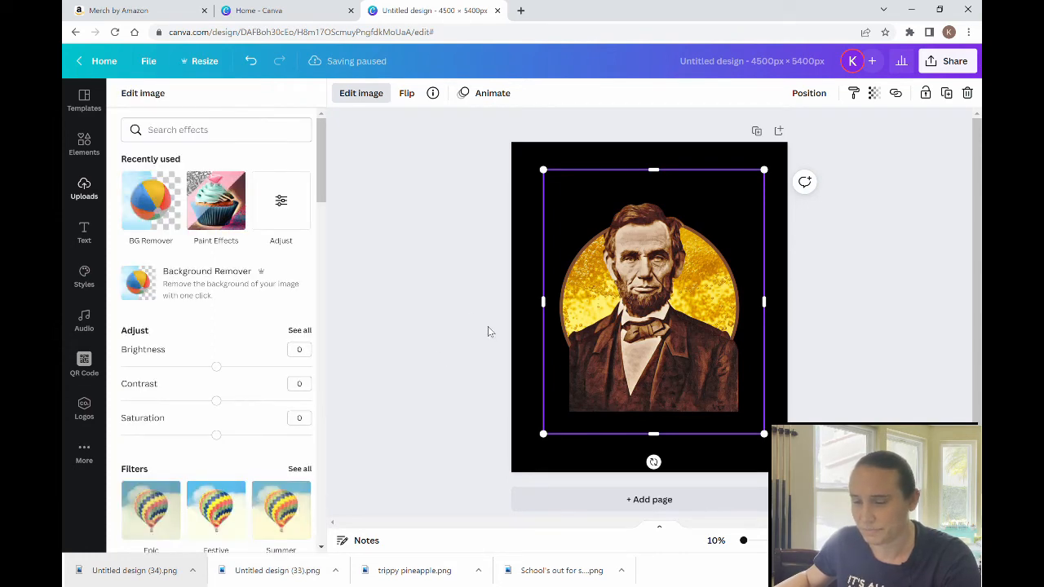
key(Escape)
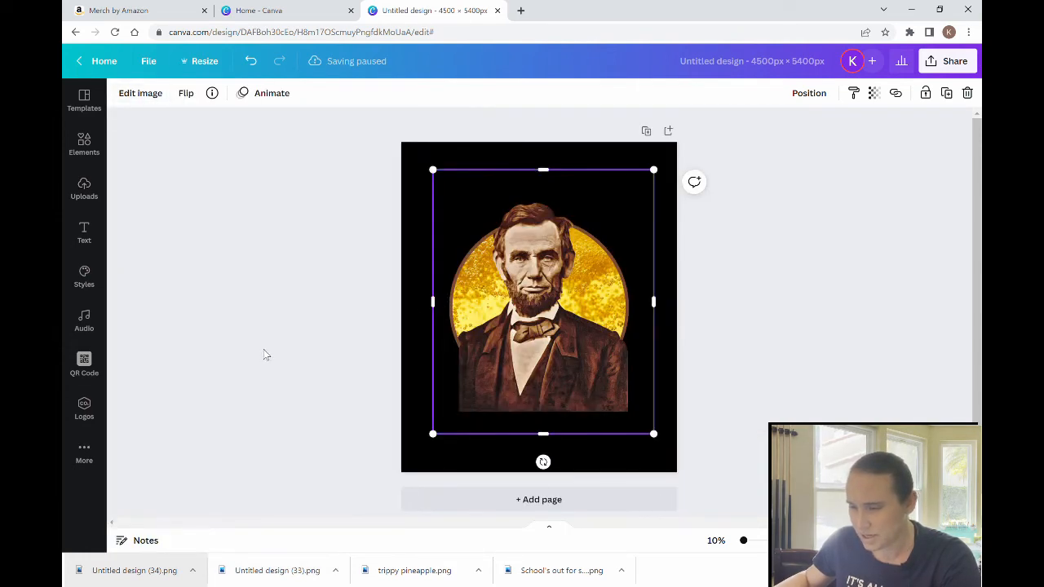
click(263, 354)
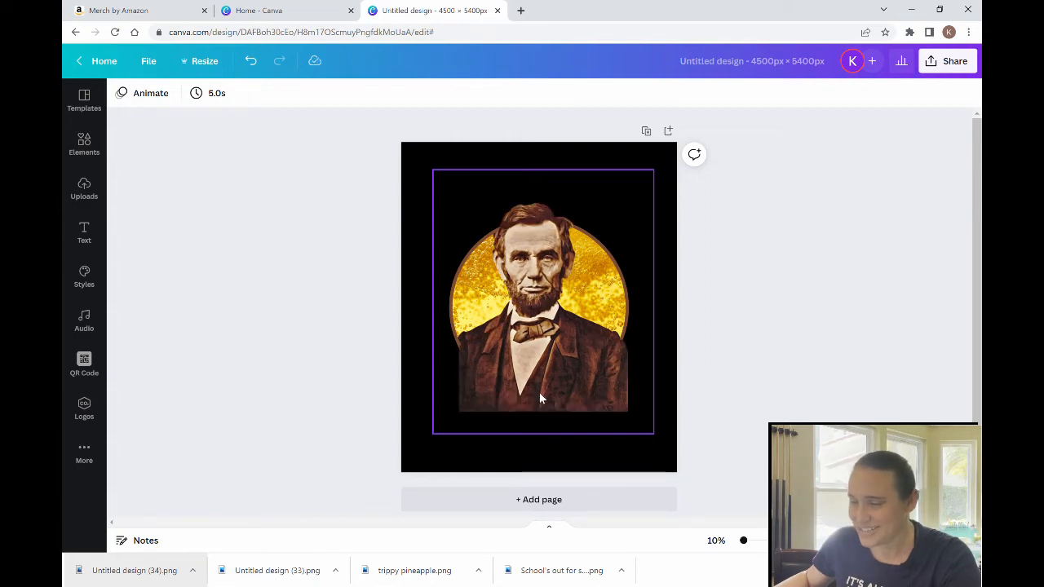
Step: Align the Lincoln cutout with the framed portrait and crop its lower part up to shoulder level inside the circle
drag(540, 390, 539, 384)
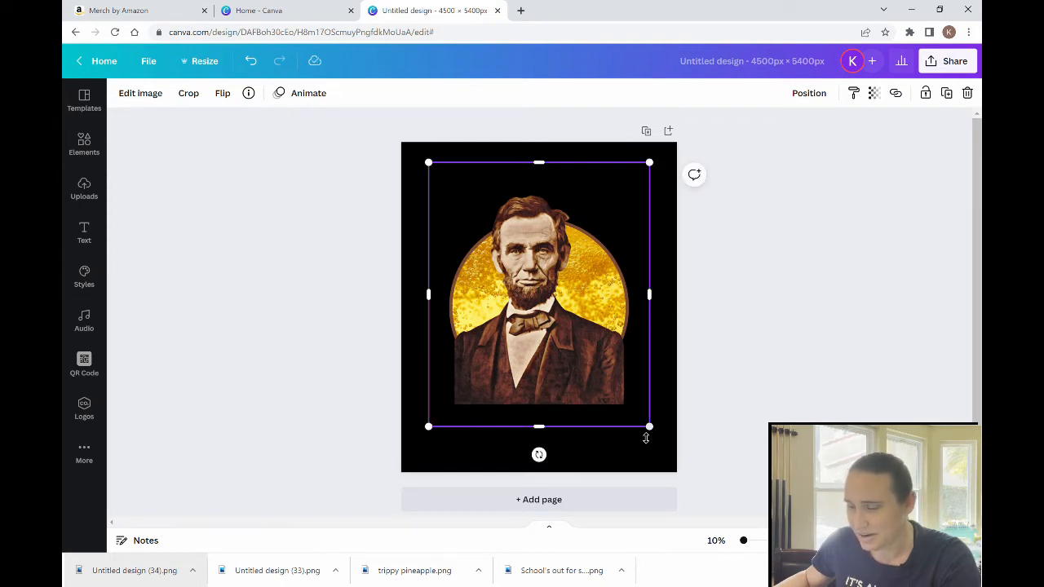
drag(546, 434, 553, 340)
click(754, 424)
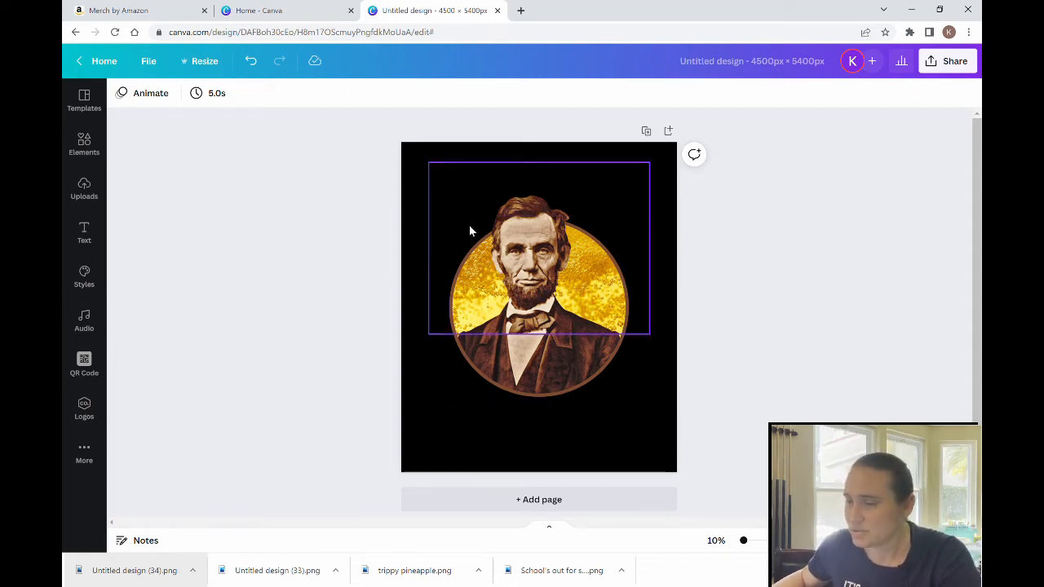
click(748, 542)
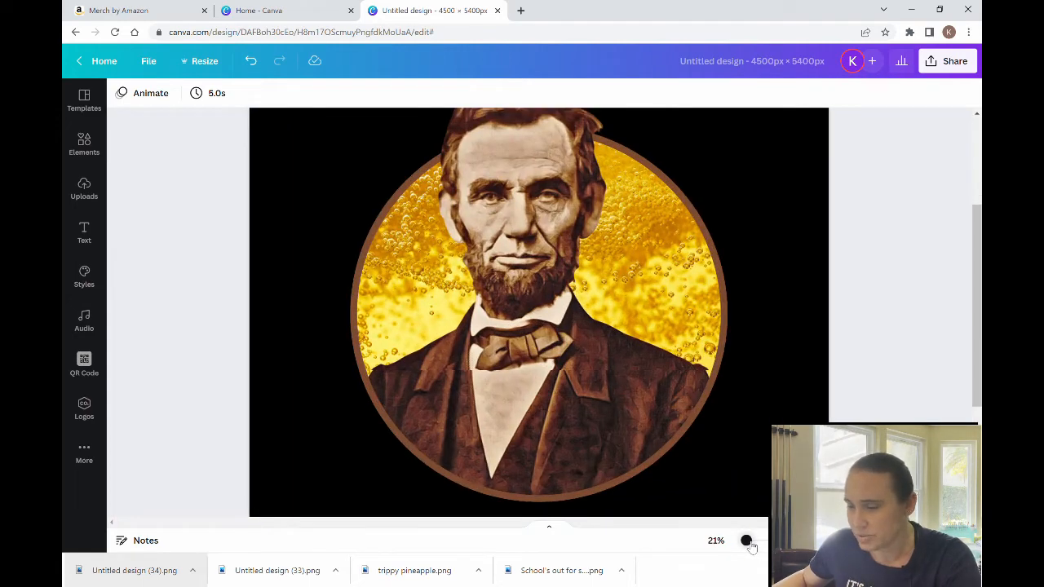
Step: Check the Lincoln cutout's crop up close and nudge the cutout slightly to the right over the framed portrait
drag(751, 544, 752, 544)
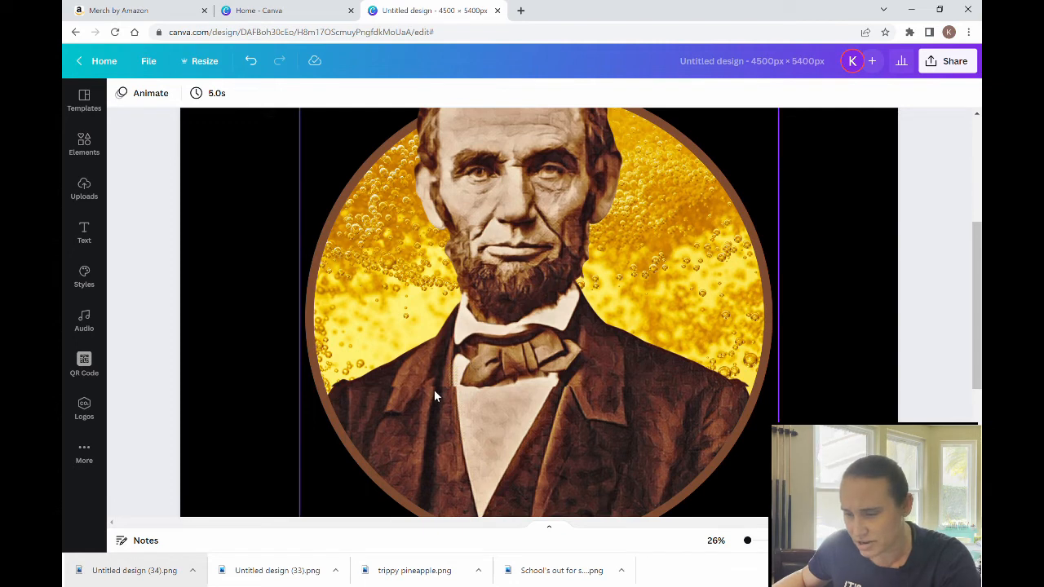
click(436, 349)
double_click(436, 349)
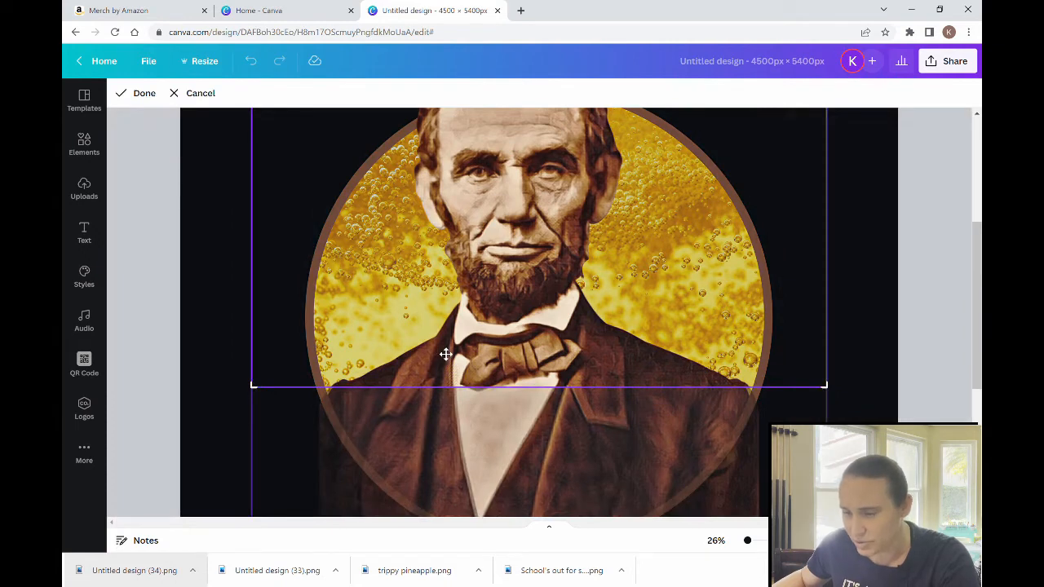
drag(447, 355, 628, 512)
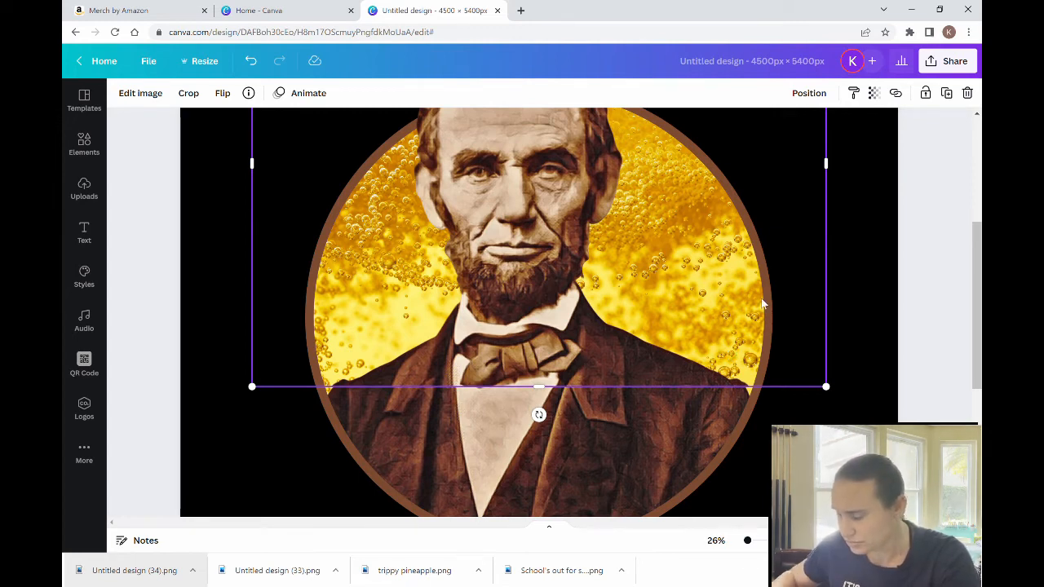
drag(764, 304, 768, 305)
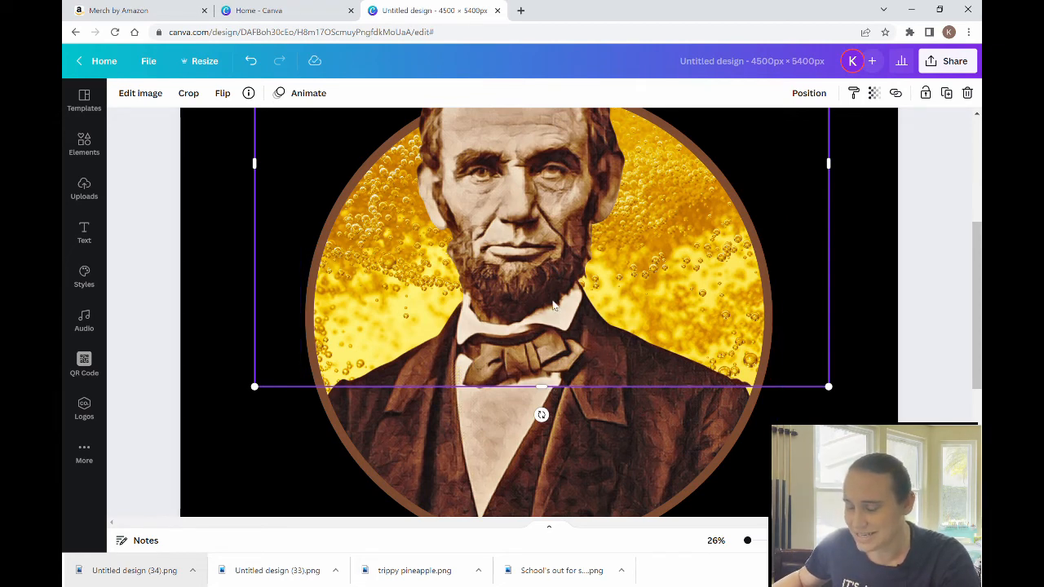
Step: Set the Lincoln cutout's transparency to 44 so the framed portrait underneath shows through for alignment
scroll(678, 349, up, 3)
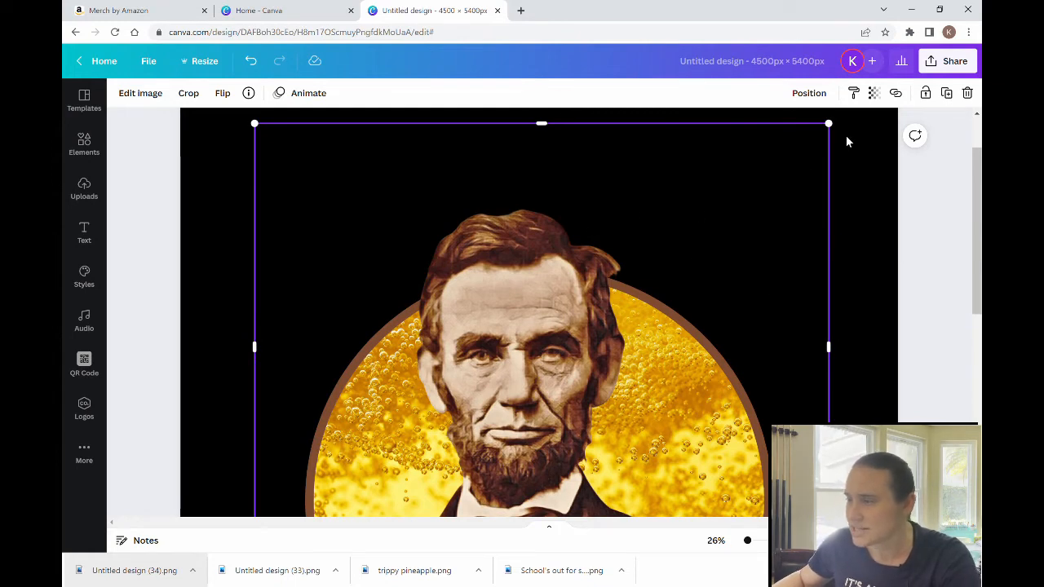
click(874, 93)
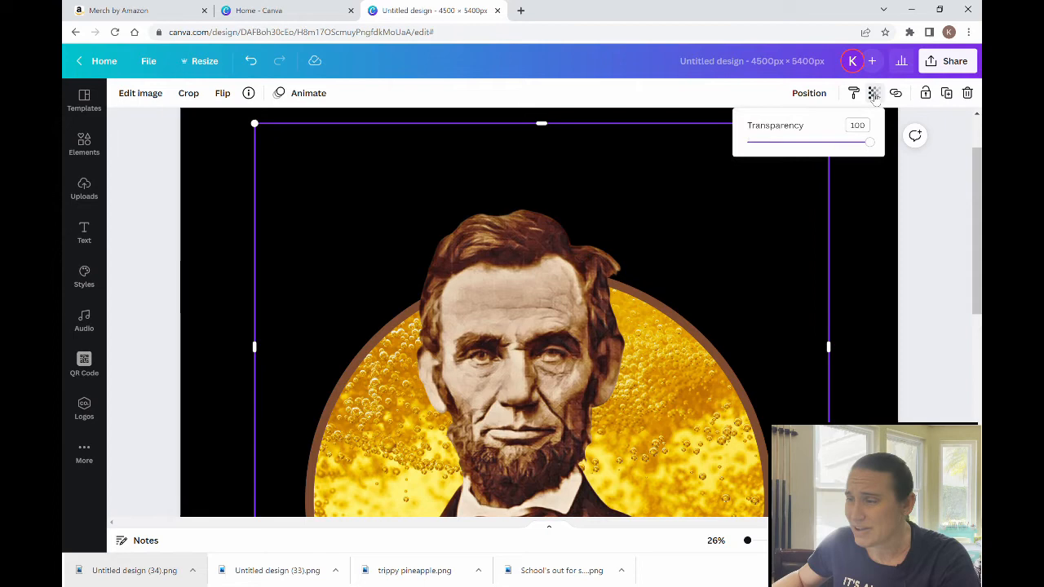
click(836, 144)
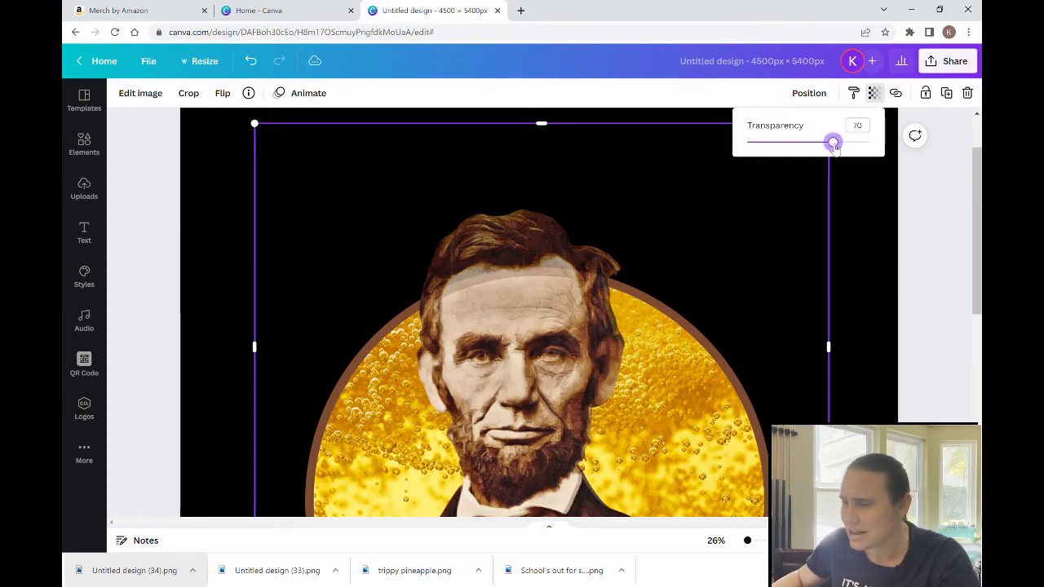
drag(833, 144, 800, 143)
scroll(668, 224, down, 1)
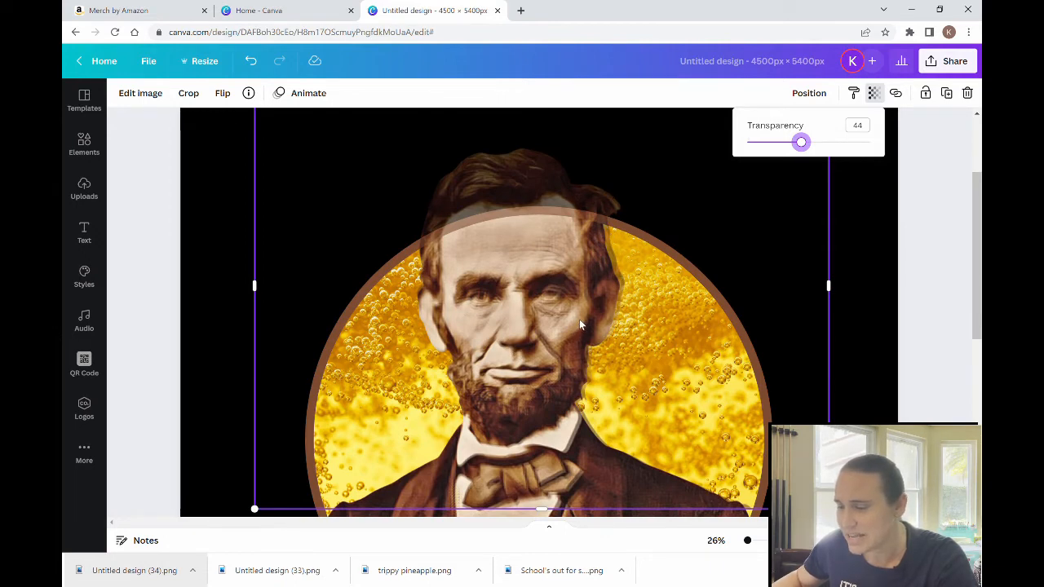
scroll(580, 325, down, 1)
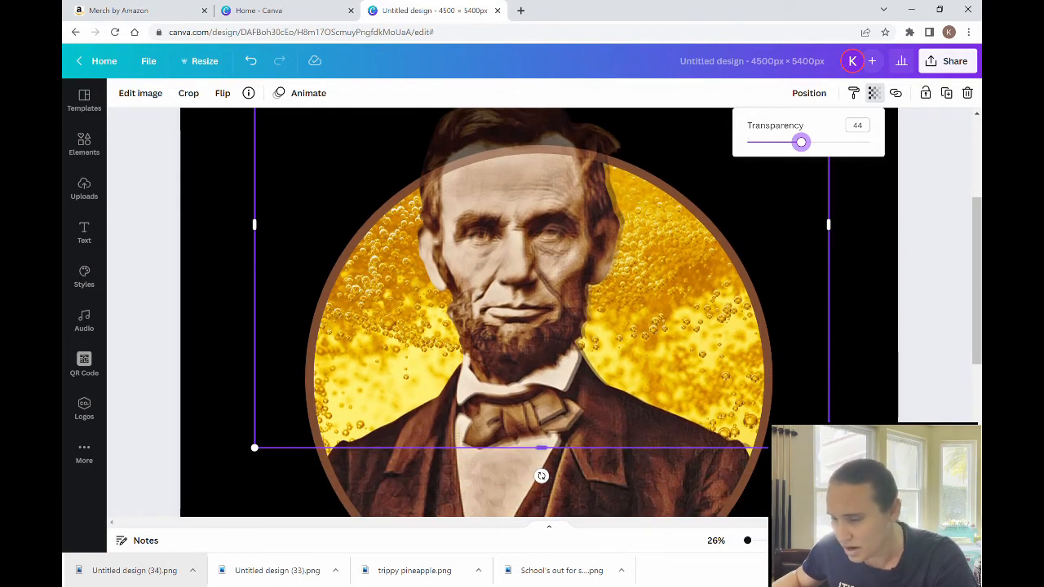
scroll(608, 416, up, 1)
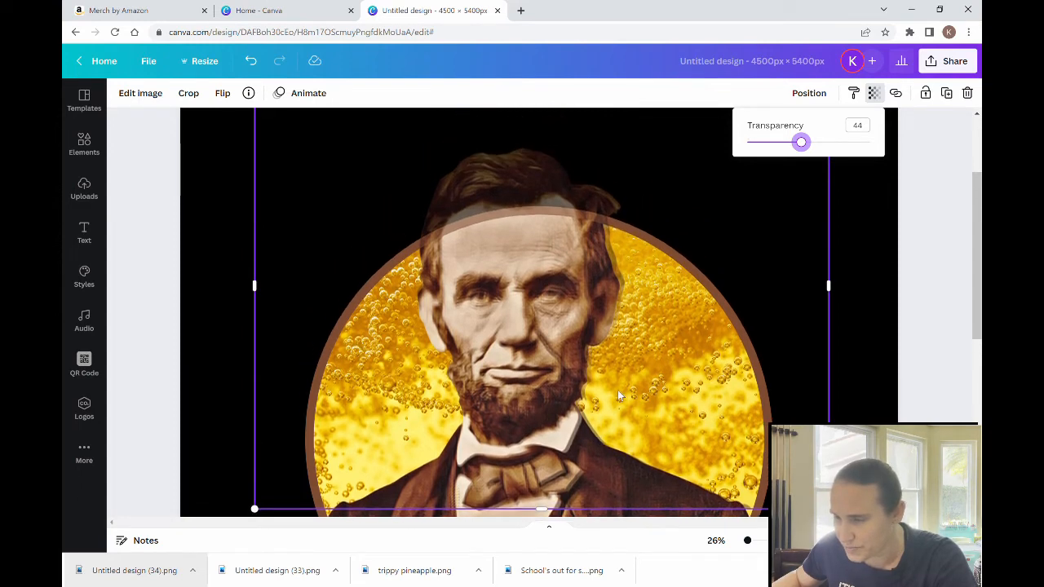
scroll(813, 417, down, 1)
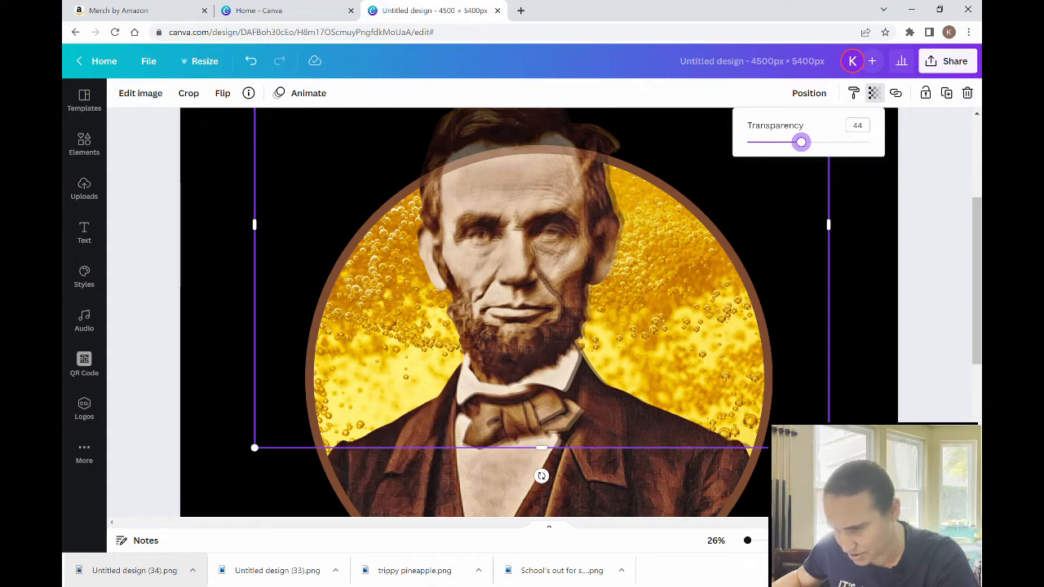
key(Escape)
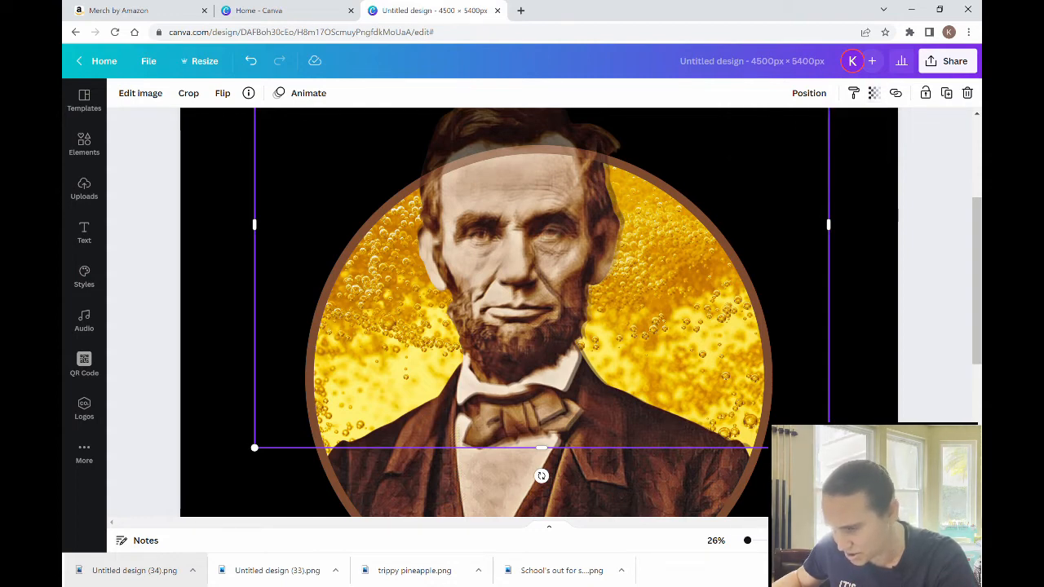
Step: Scale the semi-transparent Lincoln cutout down slightly from its corners to match the framed portrait's face and shoulders
drag(829, 448, 827, 446)
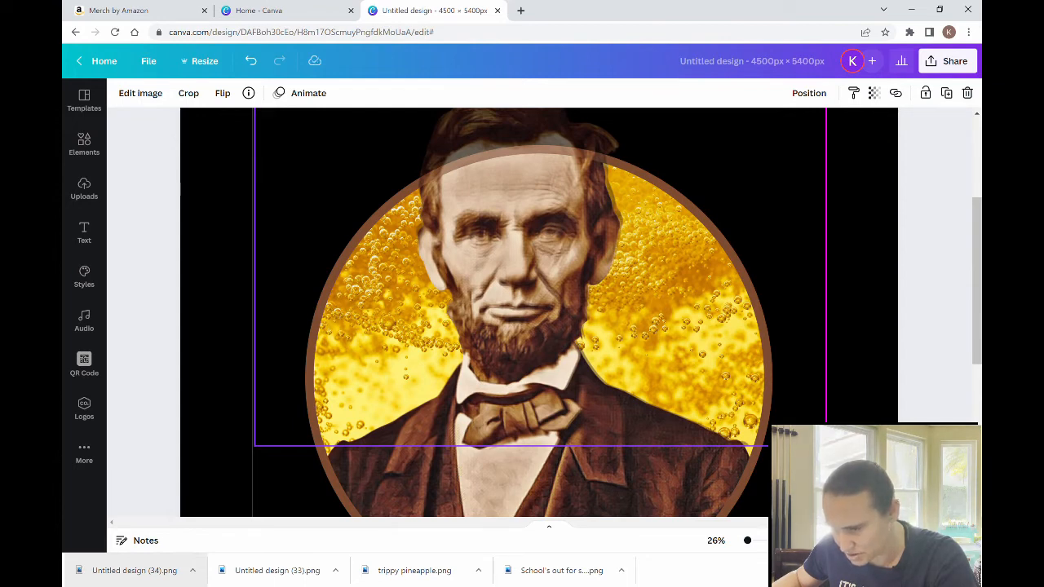
drag(827, 446, 822, 443)
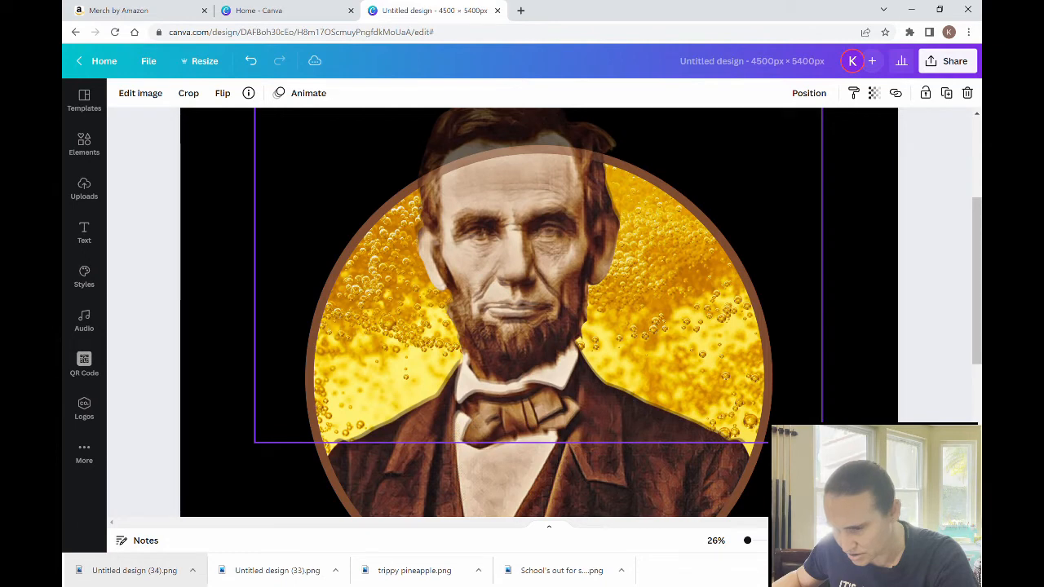
drag(823, 443, 827, 446)
scroll(721, 339, up, 3)
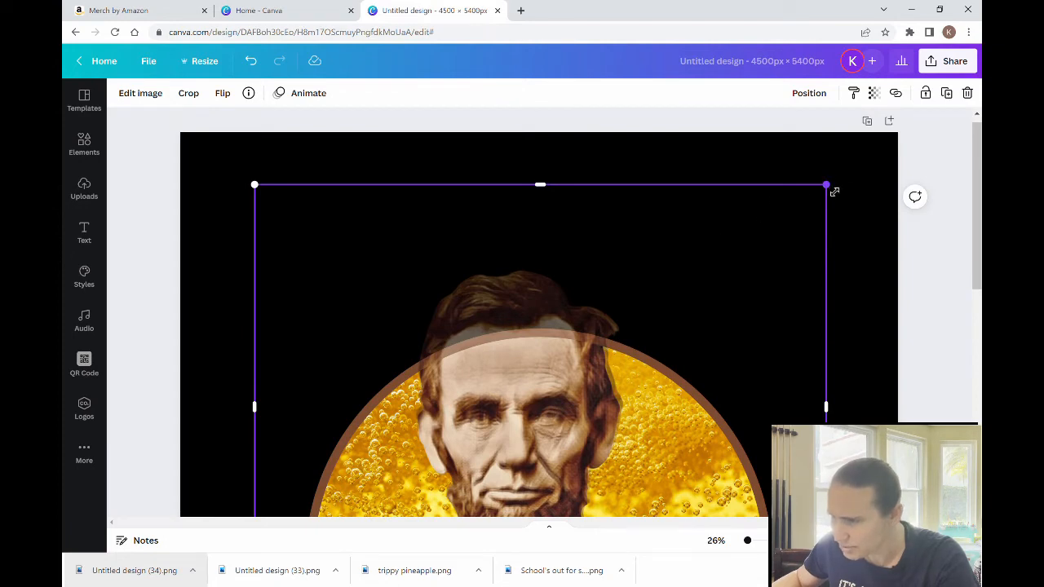
drag(826, 194, 826, 198)
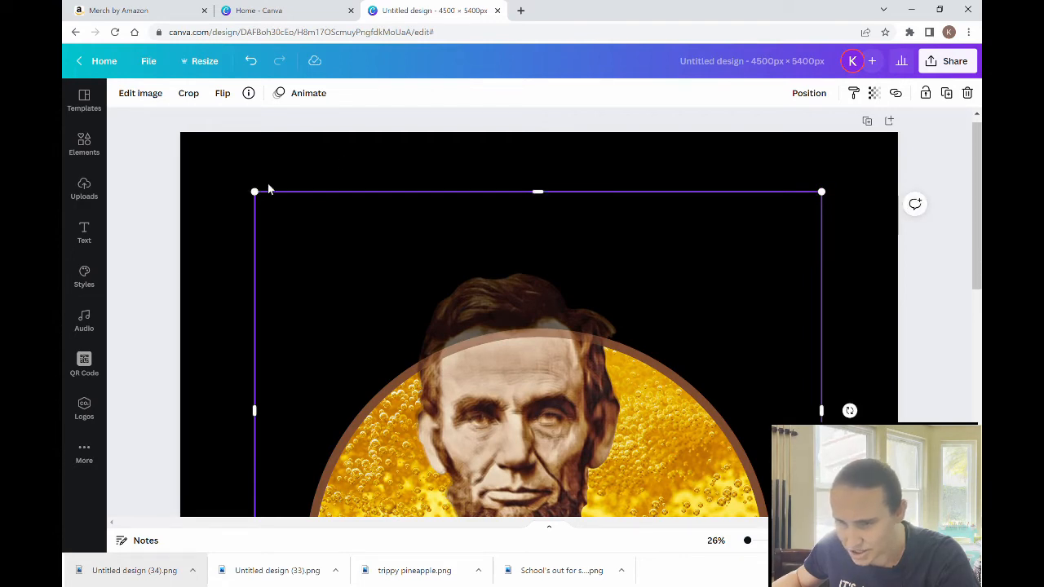
drag(258, 192, 268, 194)
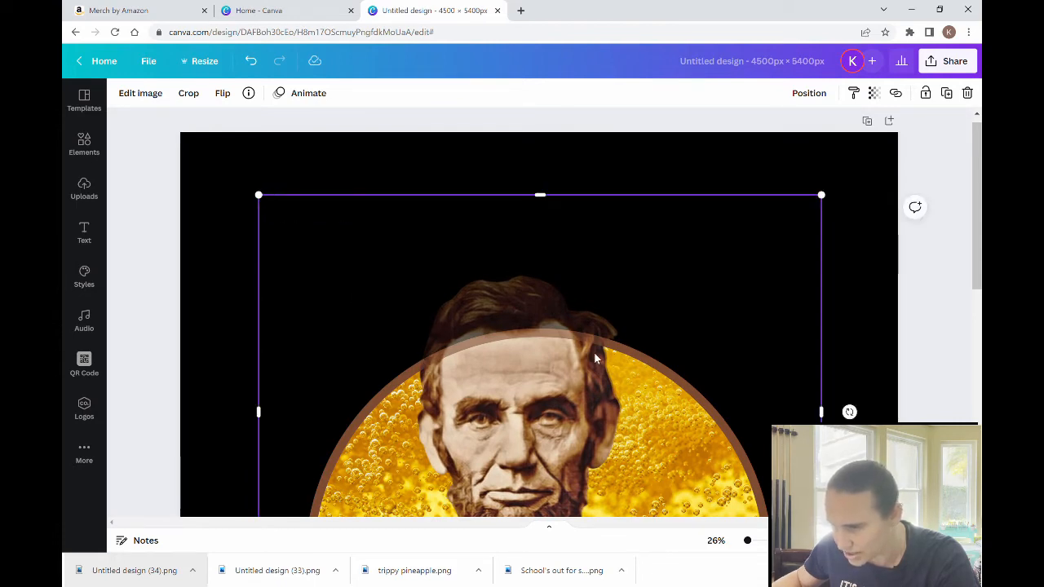
scroll(598, 326, down, 3)
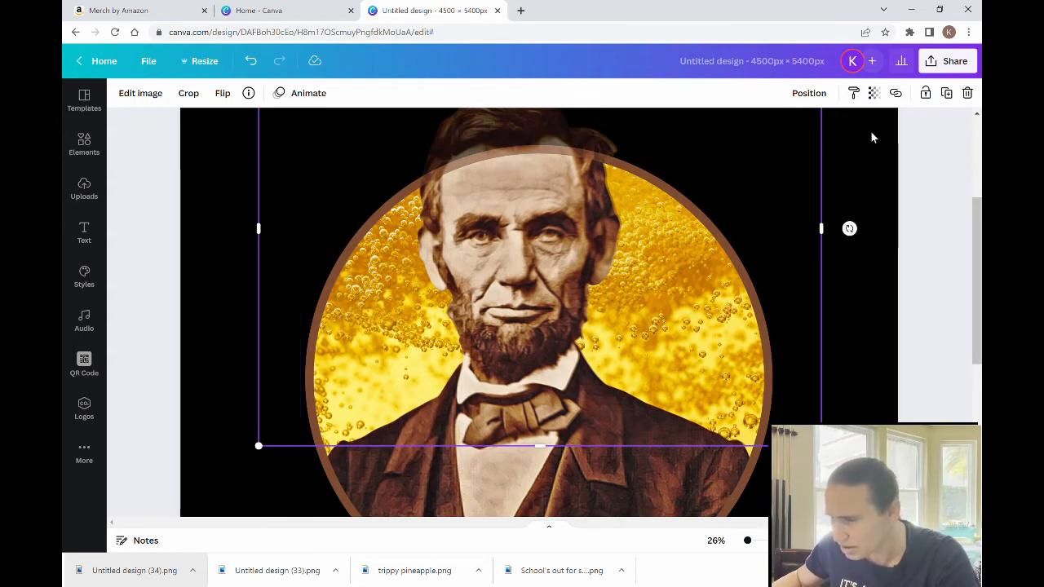
Step: Set the Lincoln cutout's transparency back to 100 and deselect it
click(874, 93)
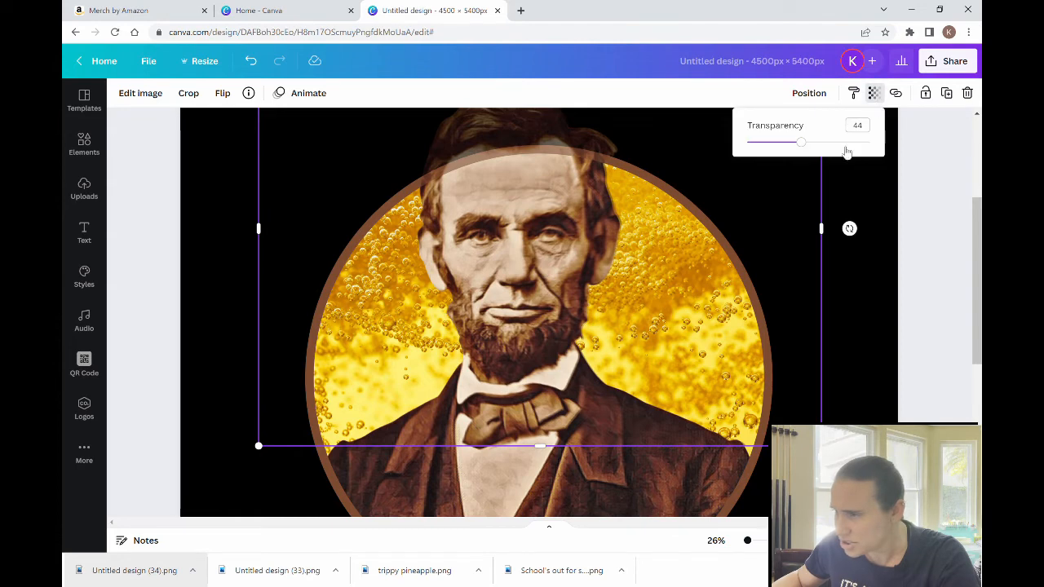
drag(802, 142, 916, 235)
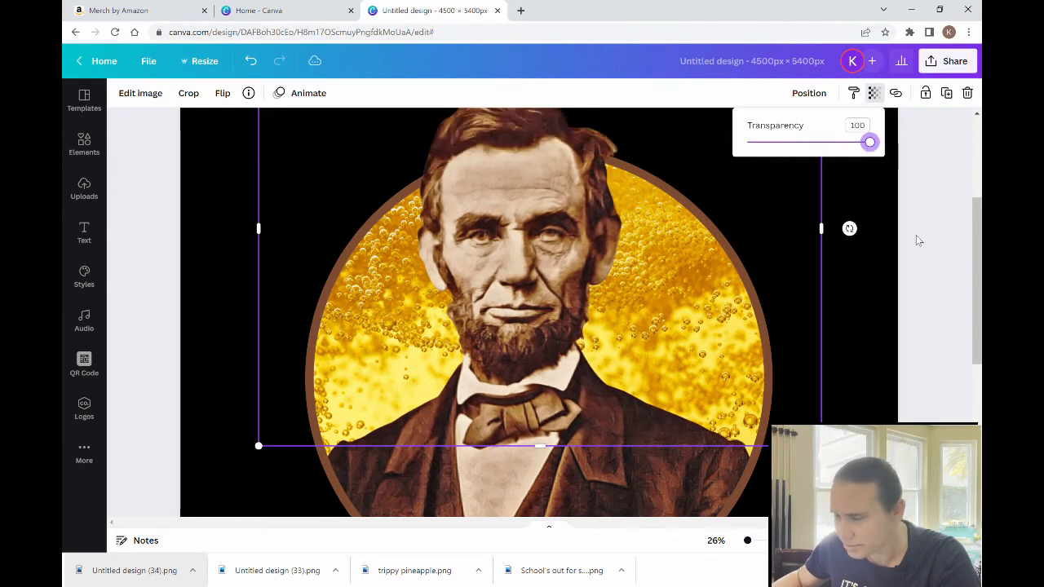
click(877, 406)
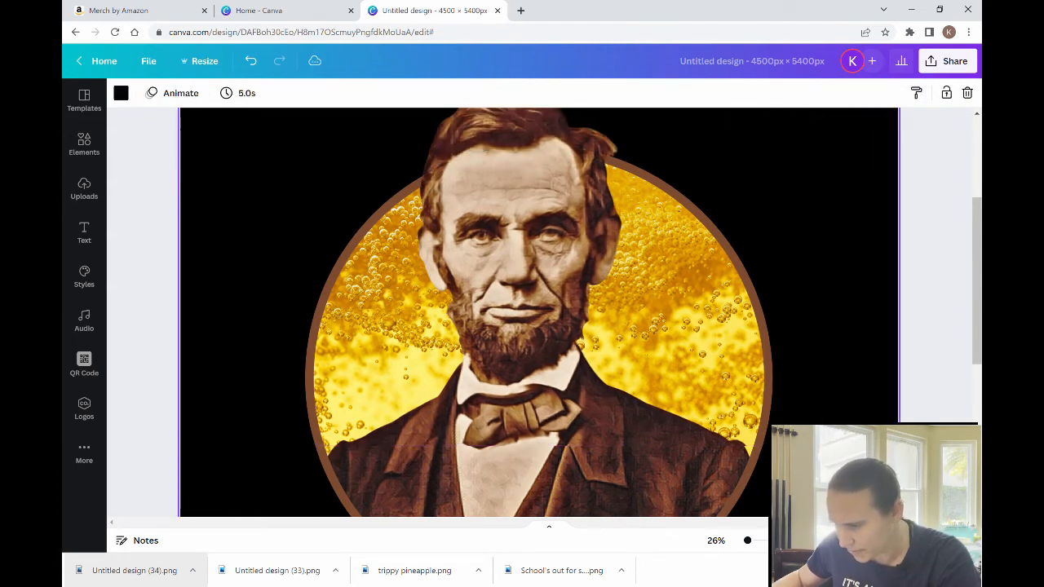
Step: Shrink the opaque Lincoln cutout very slightly from its upper corner to refine the match with the framed portrait
click(741, 441)
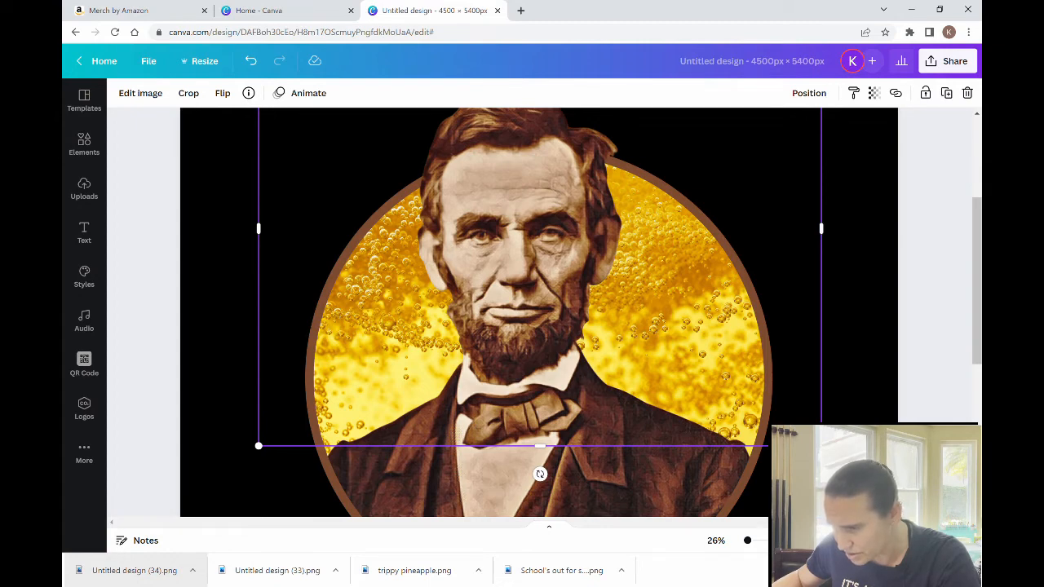
scroll(740, 167, up, 2)
scroll(816, 155, up, 1)
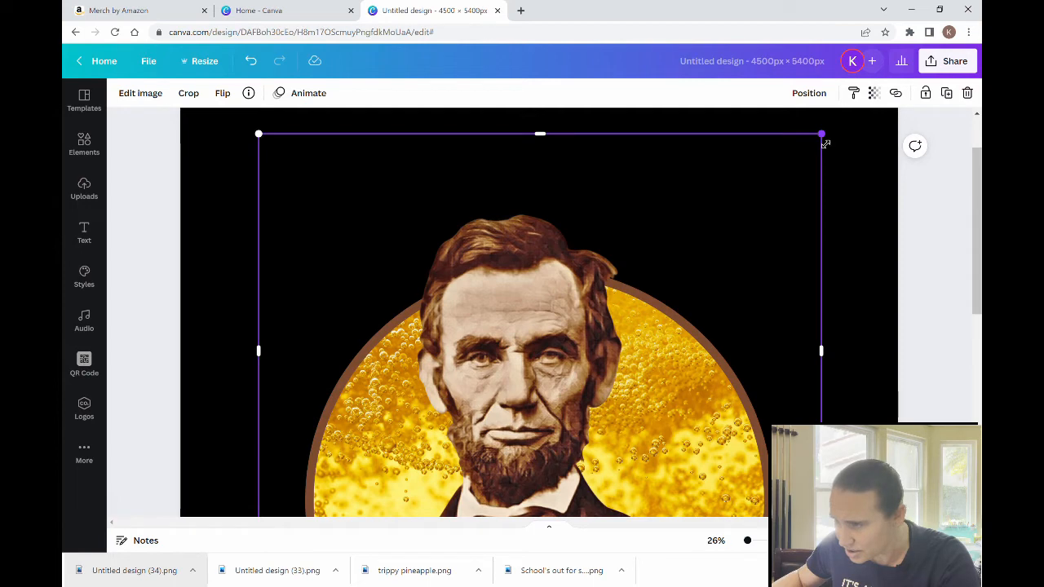
drag(825, 142, 822, 144)
scroll(865, 231, down, 1)
scroll(865, 231, down, 2)
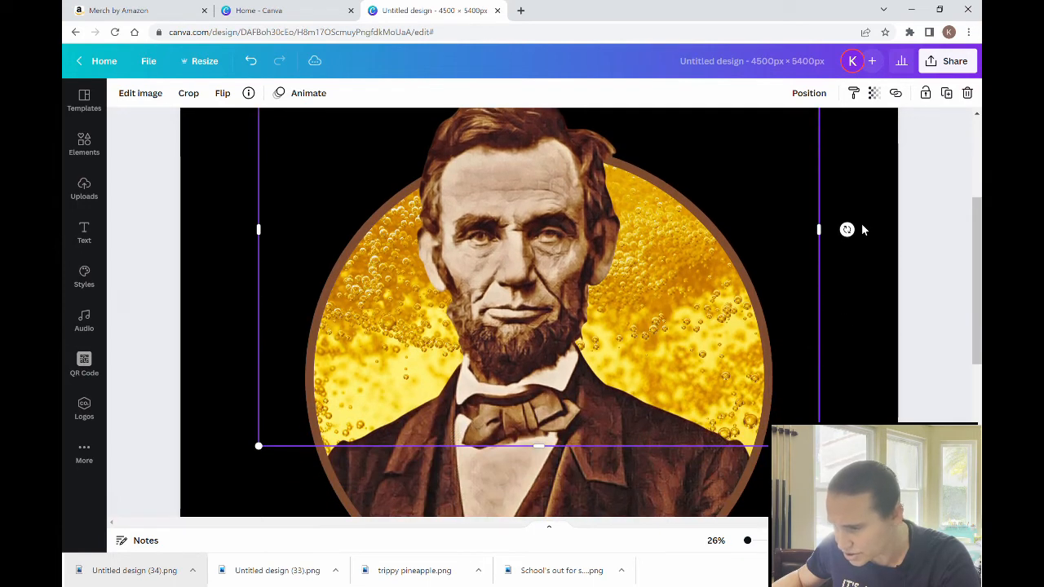
click(853, 251)
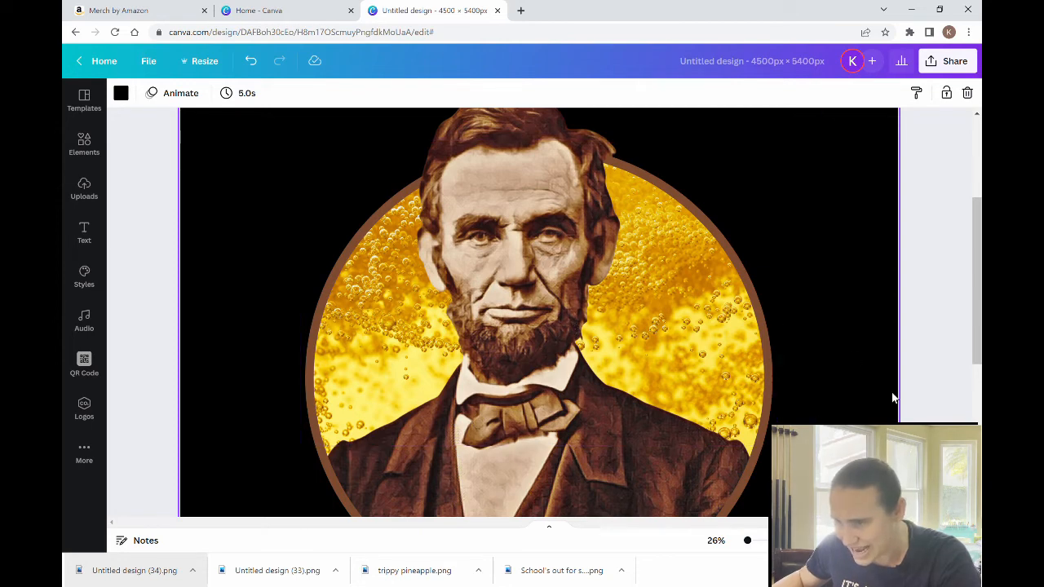
Step: Review the whole composition and unlock the circular beer frame so it can be selected with the cutout
scroll(900, 402, up, 3)
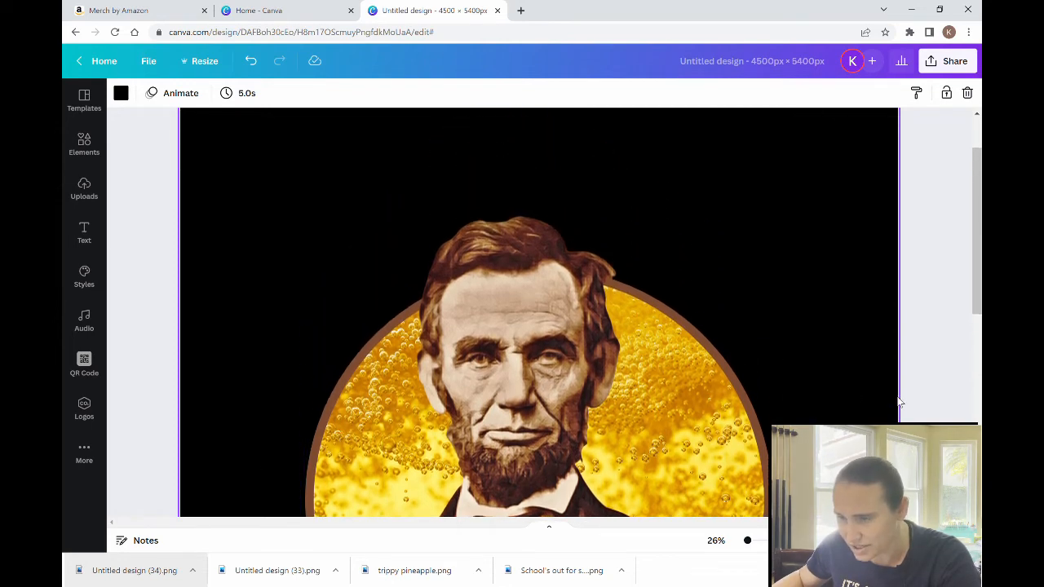
scroll(900, 402, down, 3)
scroll(900, 402, down, 3)
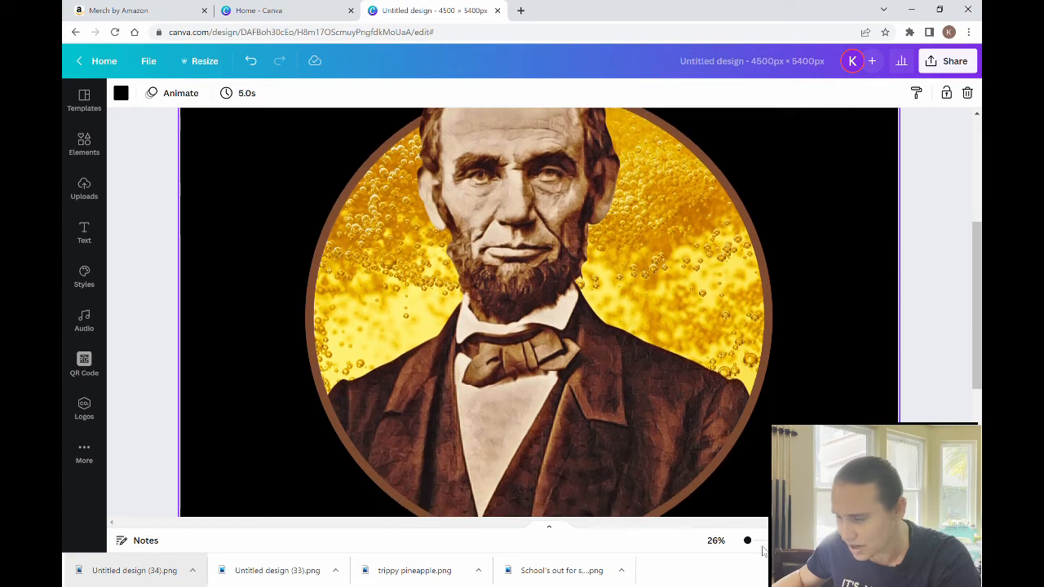
drag(748, 541, 744, 541)
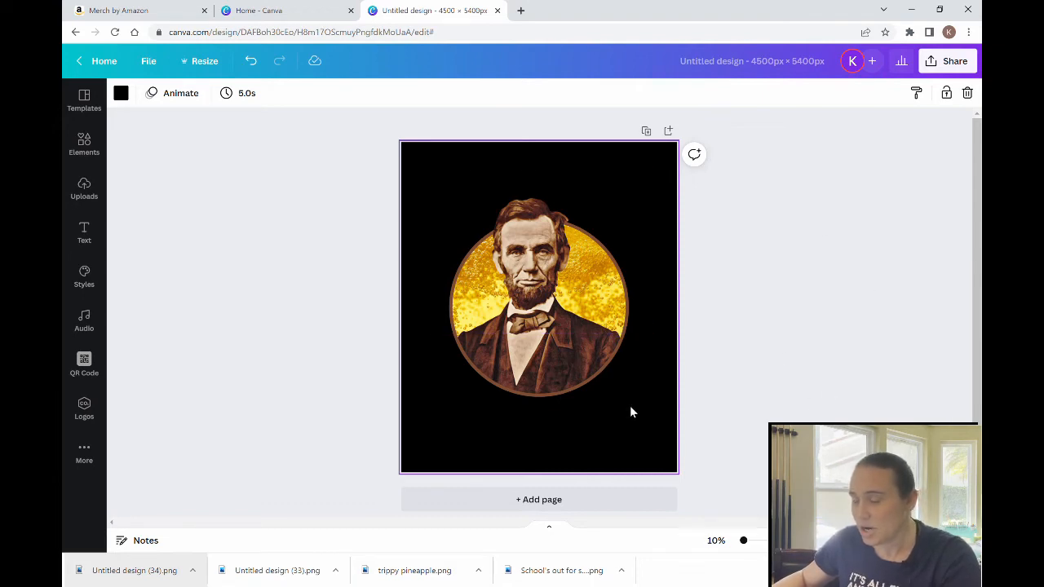
drag(630, 412, 462, 228)
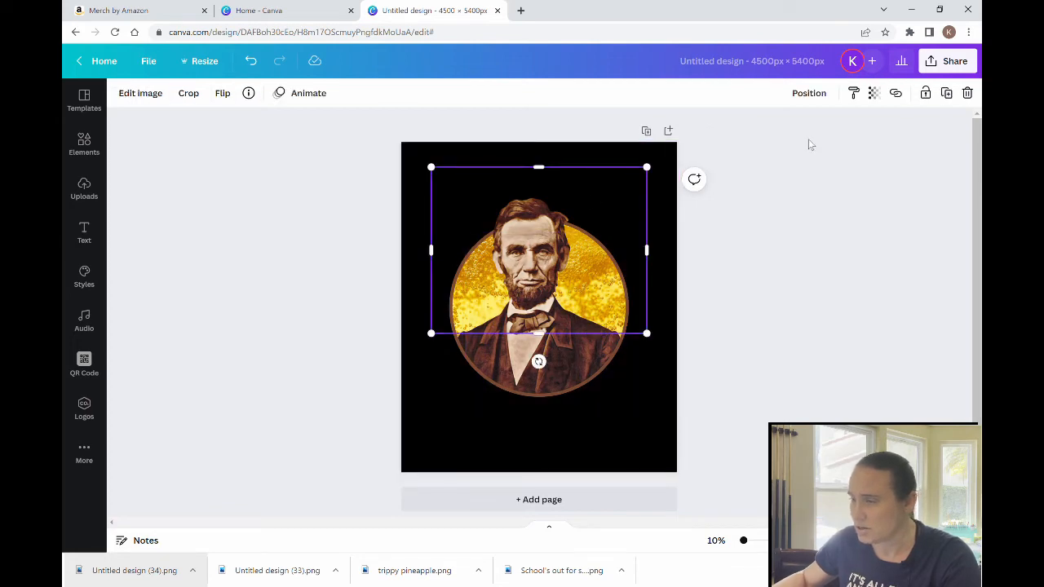
click(622, 402)
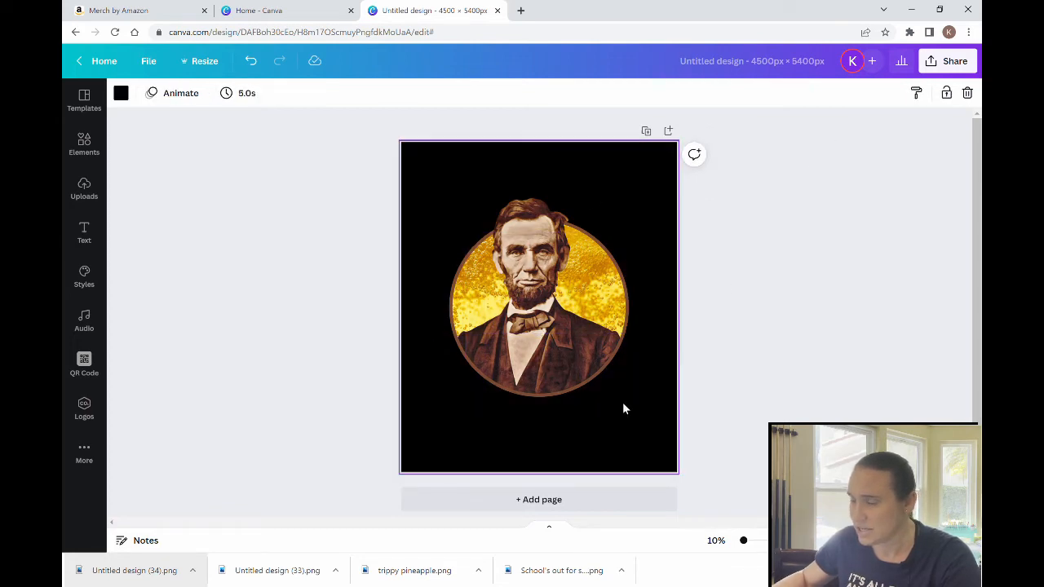
click(563, 394)
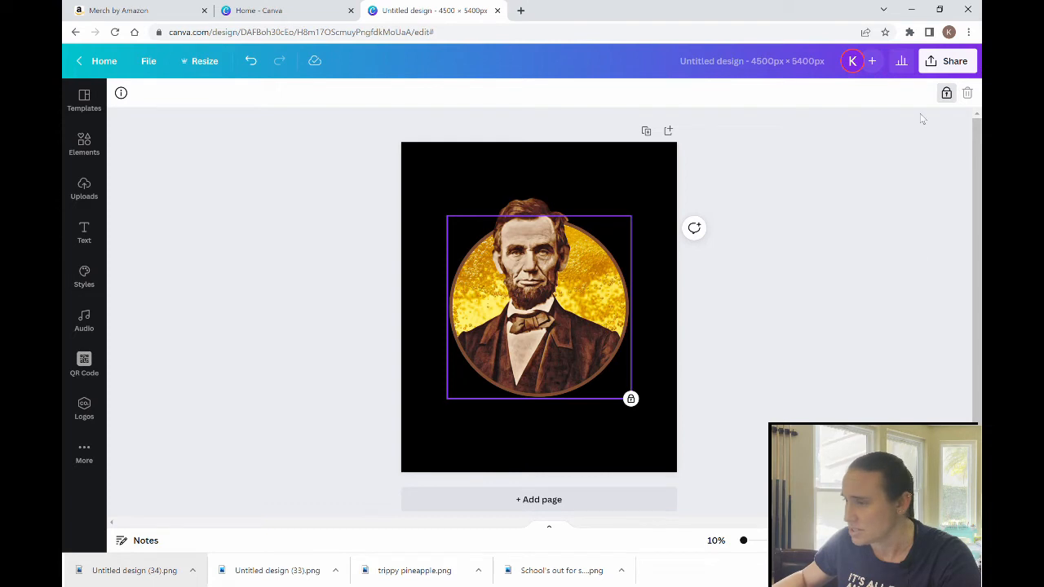
click(947, 94)
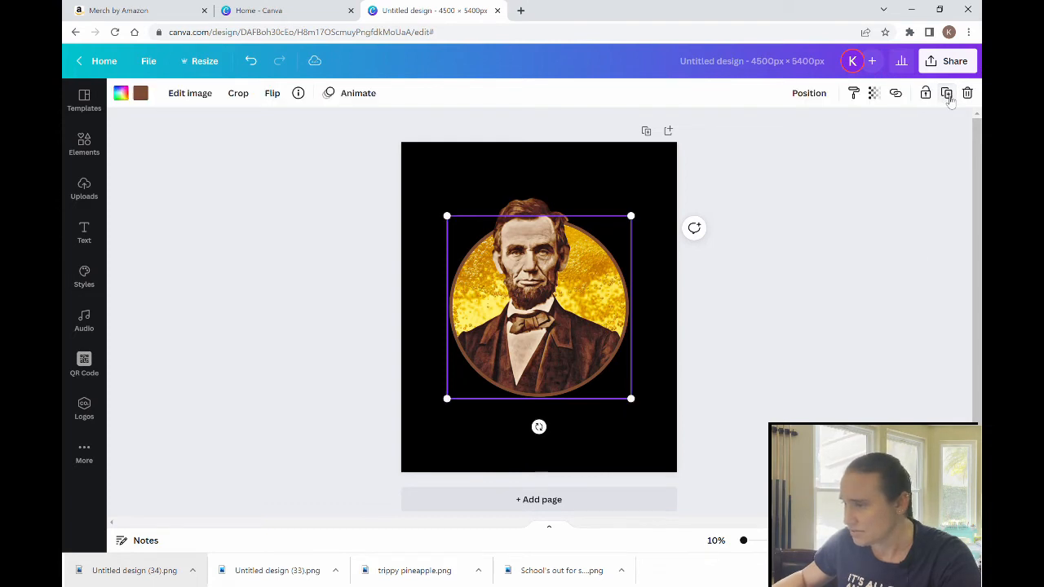
Step: Group the Lincoln cutout with the circular frame and move the group slightly down and to the right on the page
click(634, 453)
drag(639, 438, 435, 230)
click(788, 101)
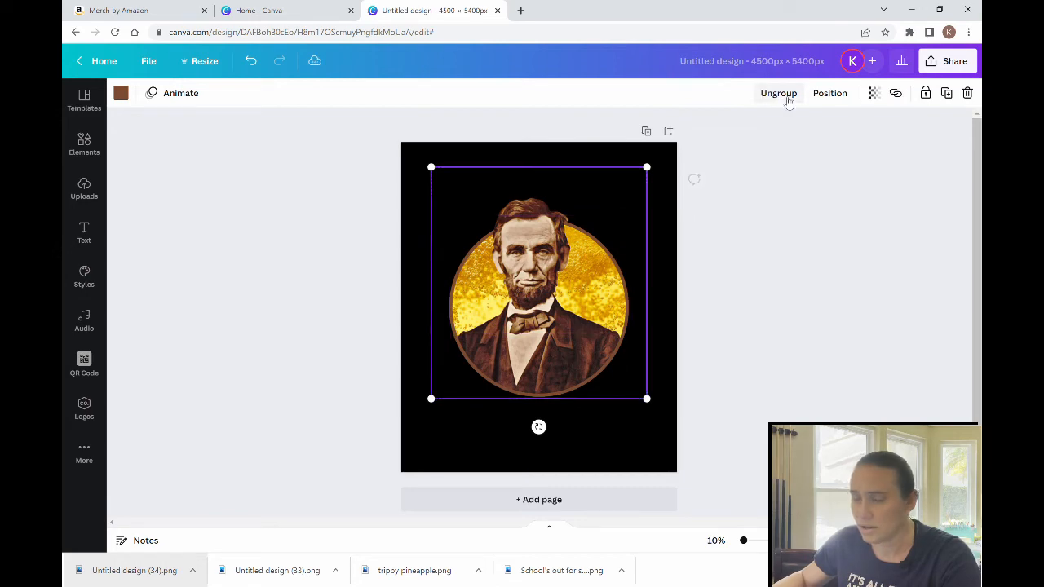
click(766, 279)
drag(592, 373, 560, 351)
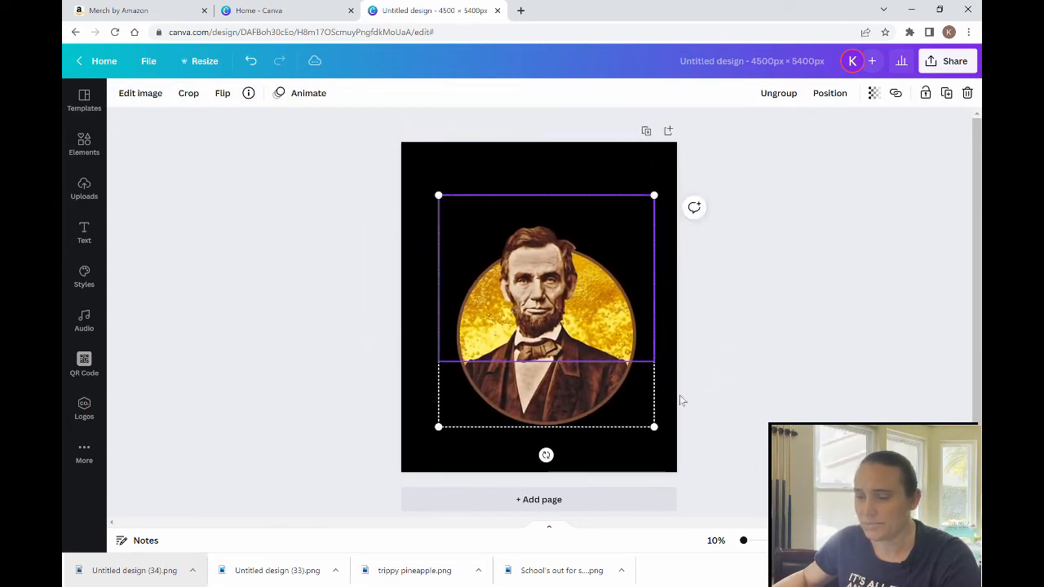
click(818, 365)
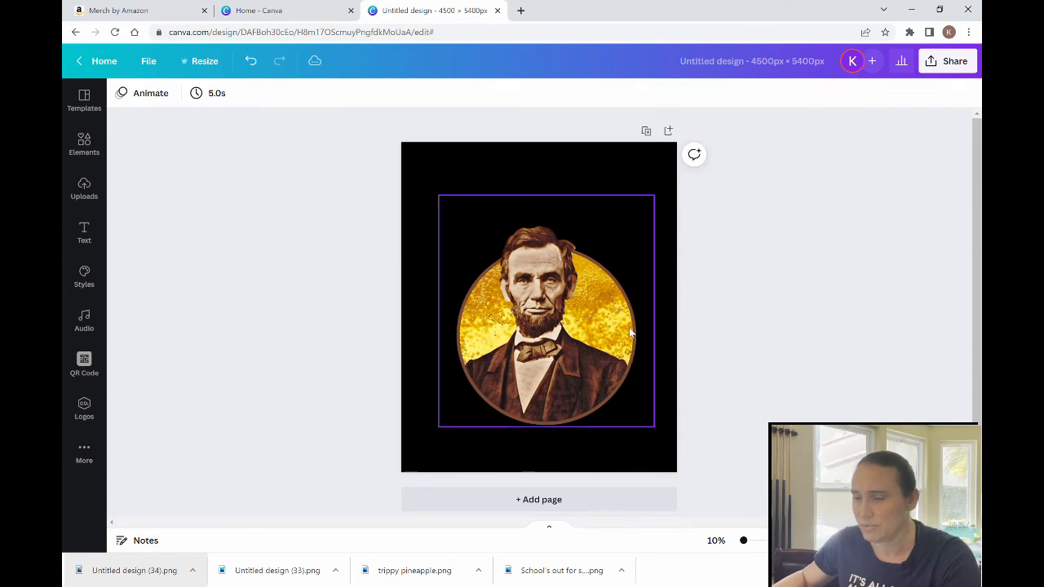
Step: Move the Lincoln and circular frame group slightly up on the page and deselect it
click(584, 359)
click(782, 379)
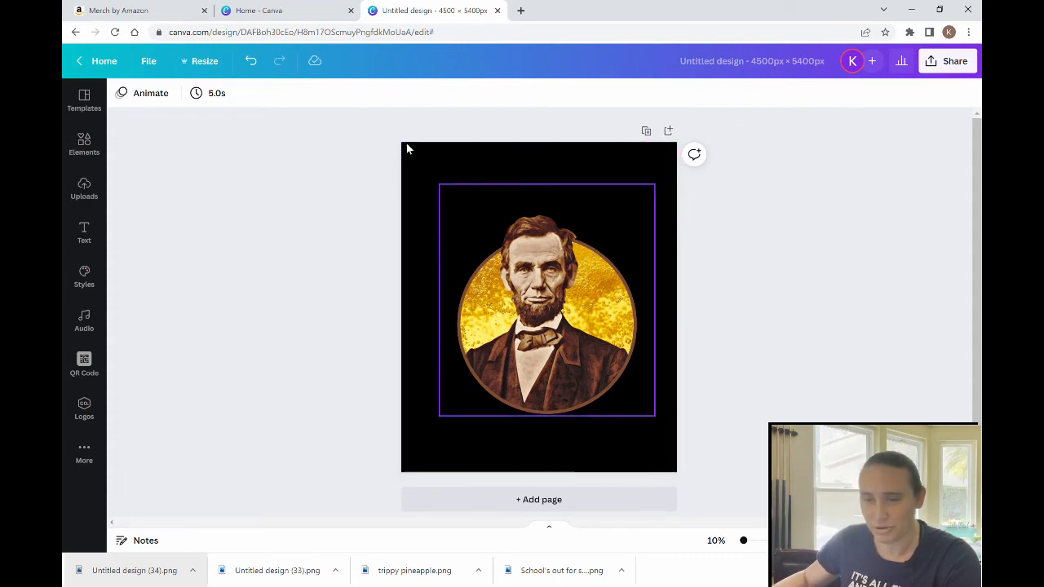
Step: Search all design elements for "beer" in place of the earlier frames search
click(86, 151)
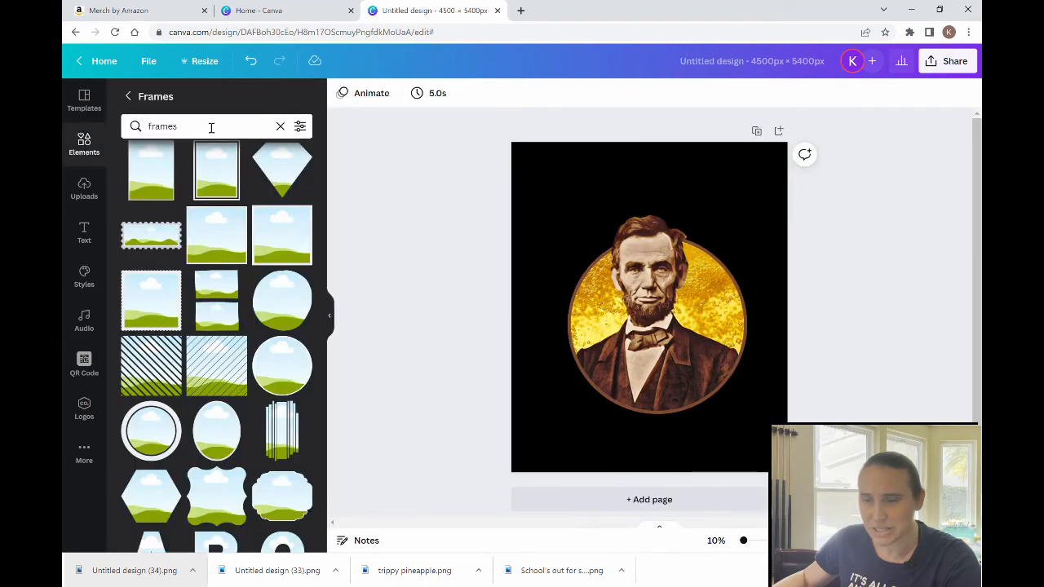
click(130, 96)
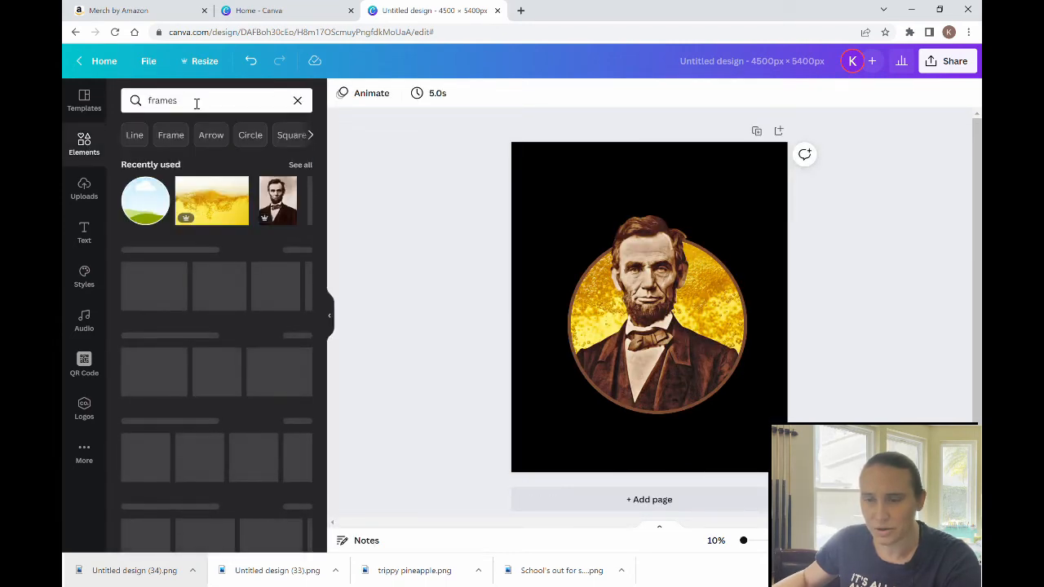
click(196, 101)
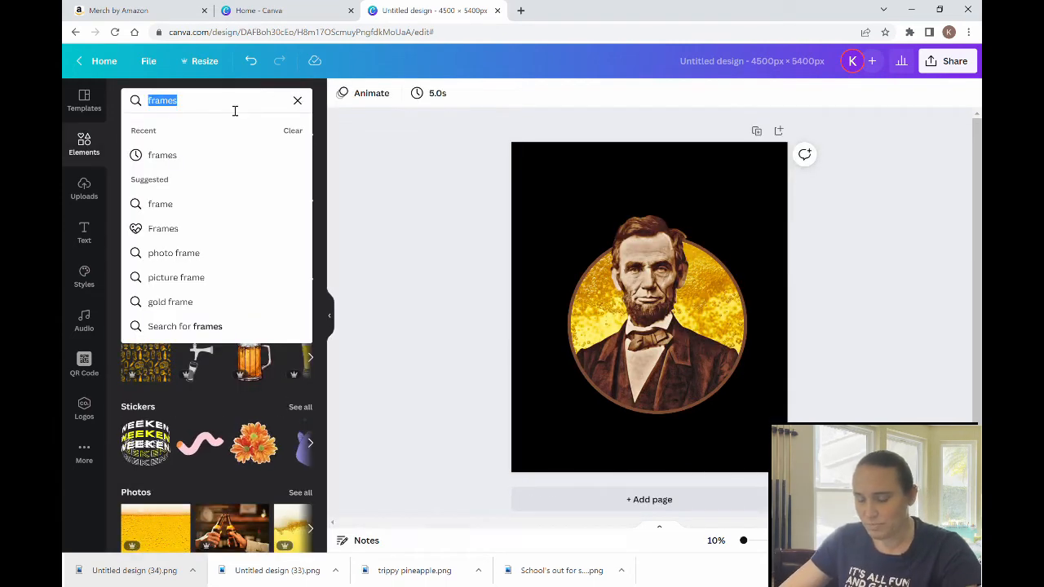
key(BackSpace)
text(beer)
key(Return)
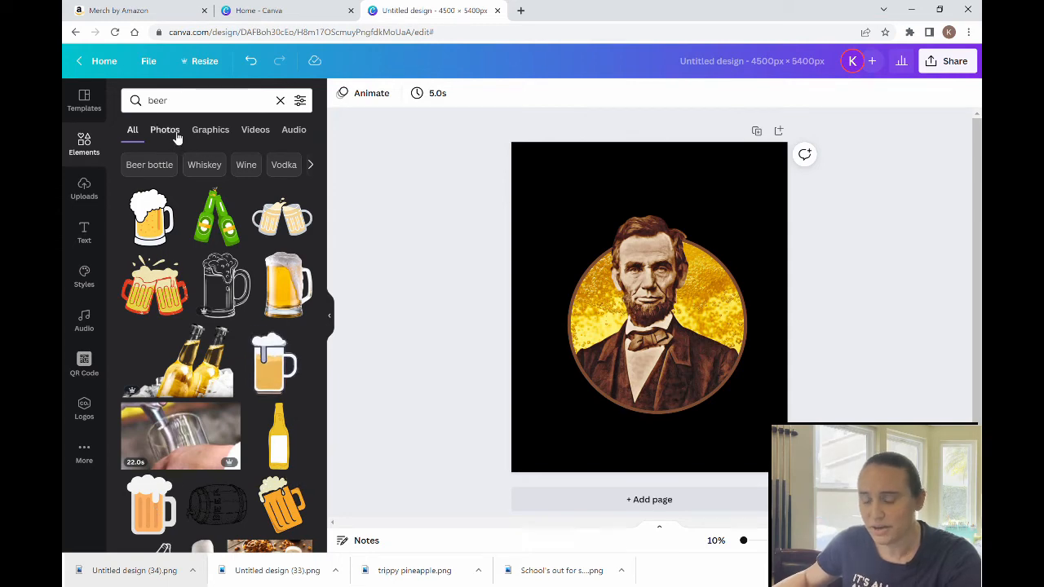
Step: Browse the beer results and add the tall, foam-topped pilsner glass photo to the page
scroll(194, 260, down, 4)
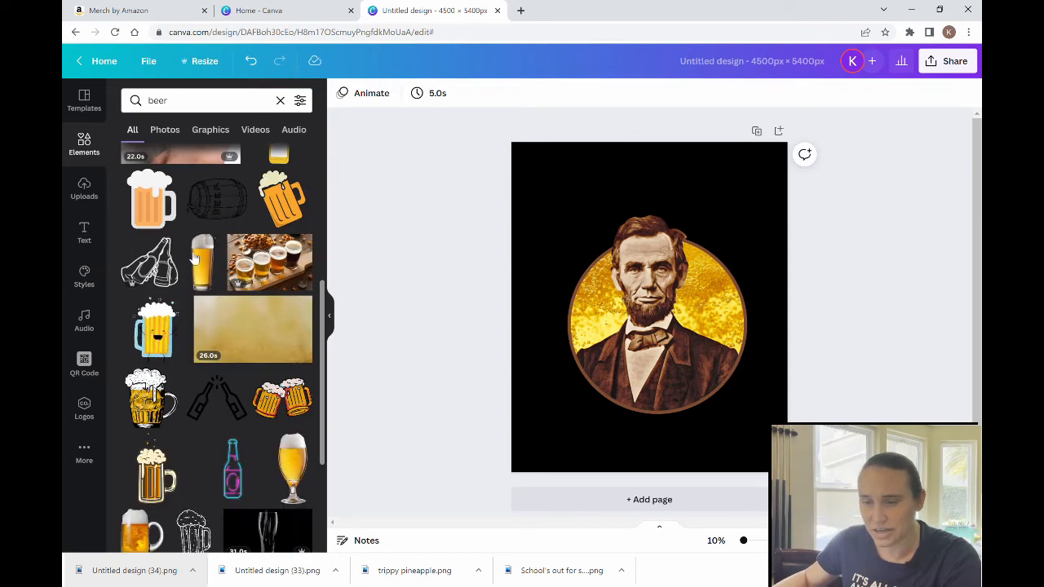
scroll(196, 258, down, 6)
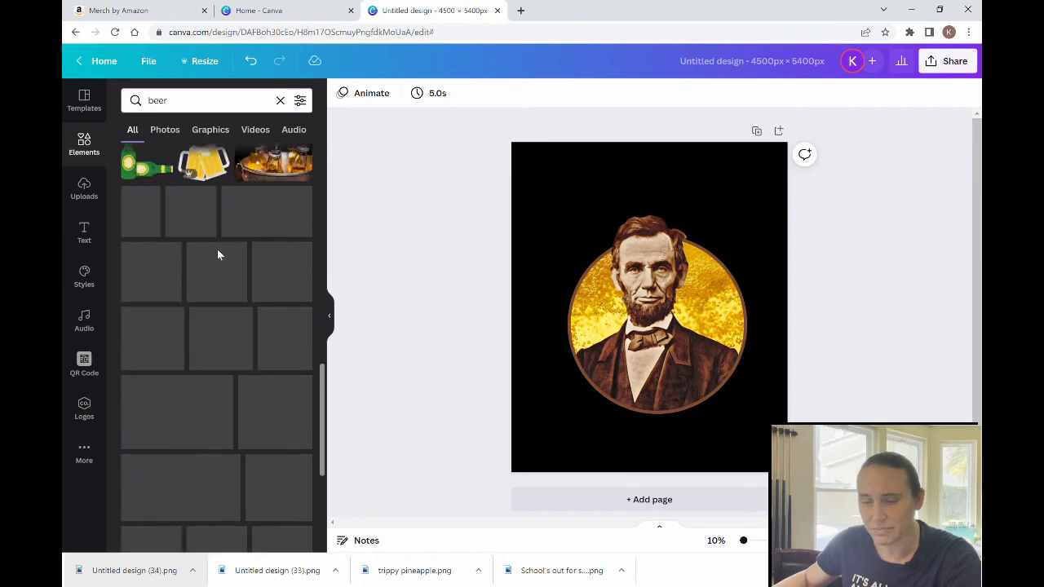
scroll(242, 248, down, 4)
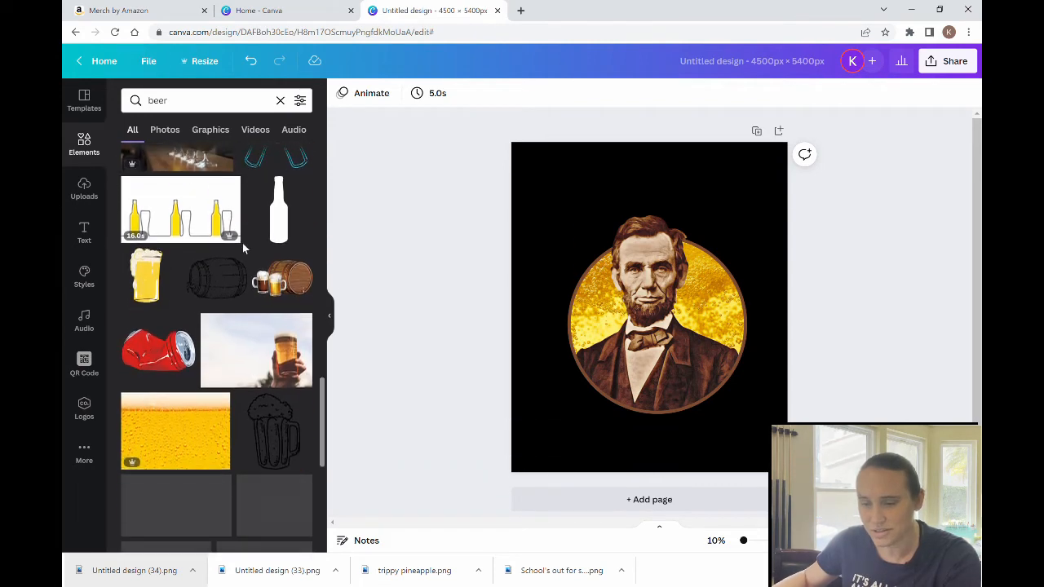
scroll(243, 243, up, 2)
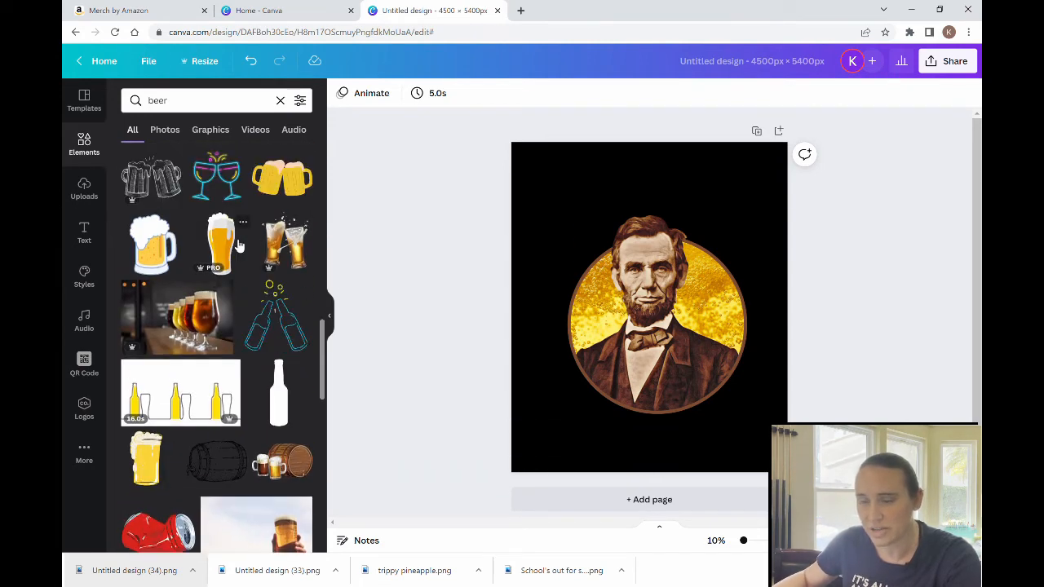
scroll(261, 244, down, 4)
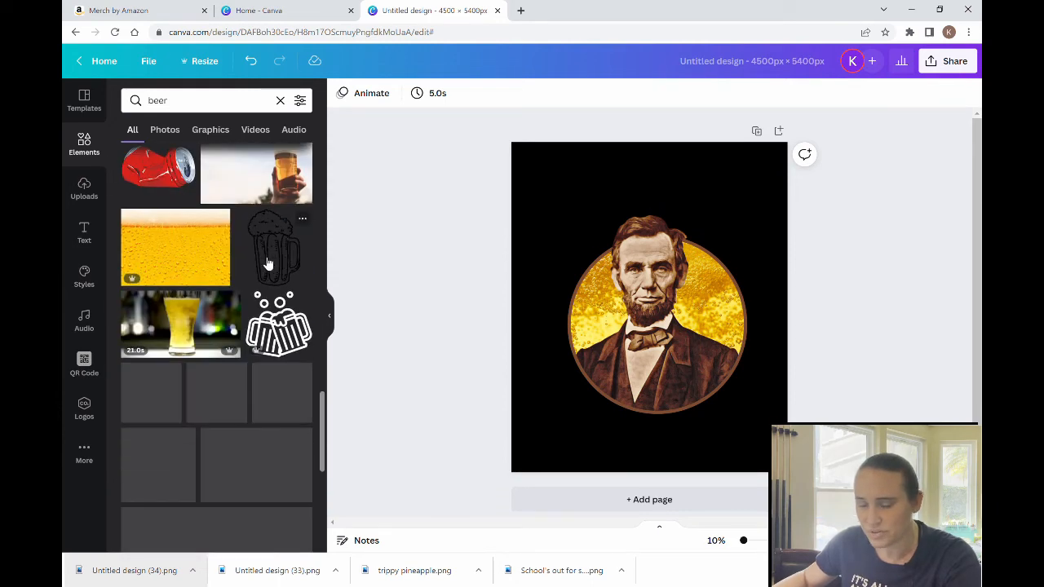
scroll(266, 263, down, 5)
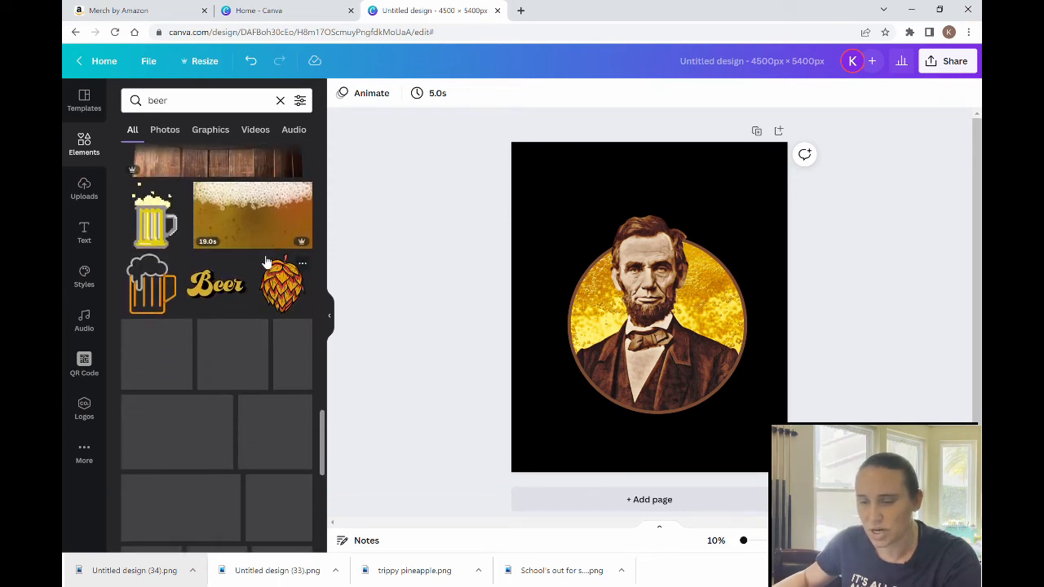
scroll(269, 265, down, 2)
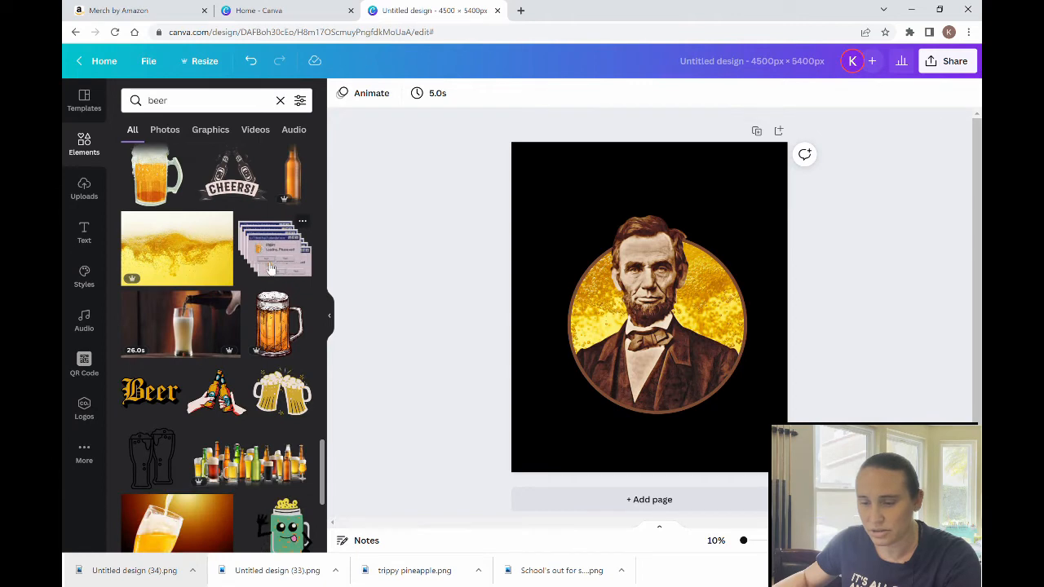
scroll(272, 269, down, 2)
scroll(259, 314, down, 1)
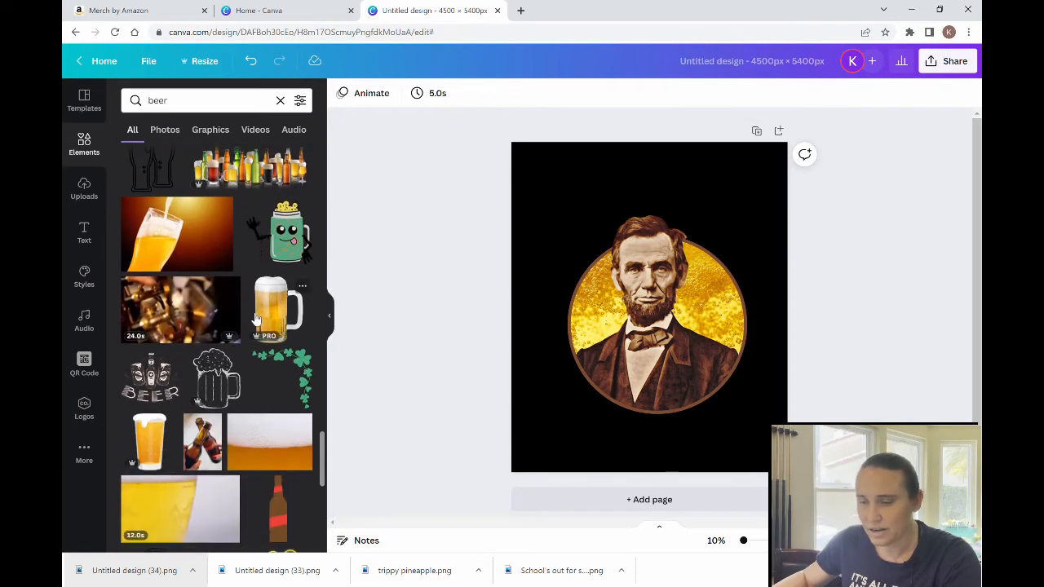
scroll(233, 336, down, 2)
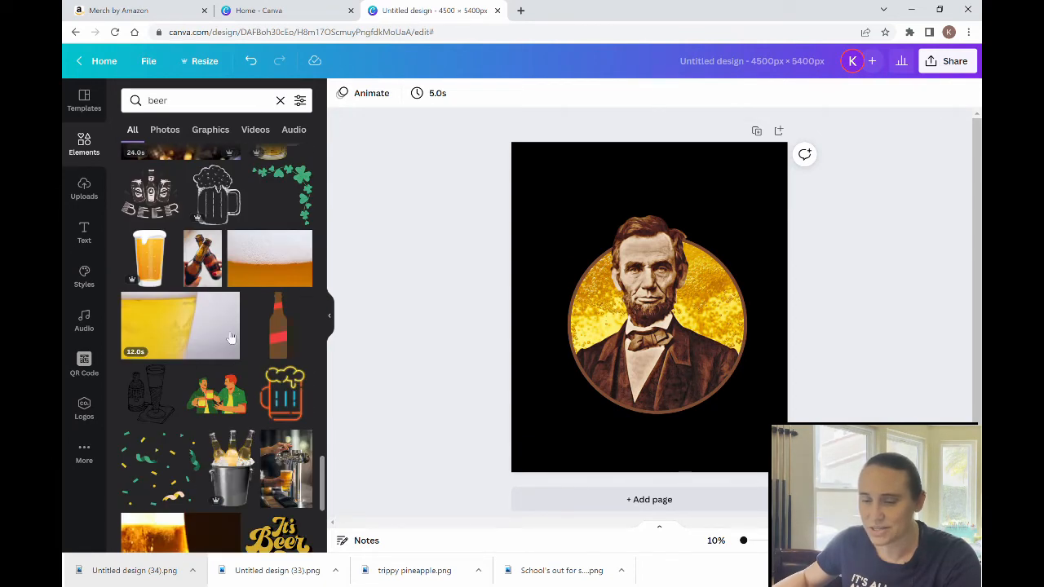
scroll(221, 292, down, 3)
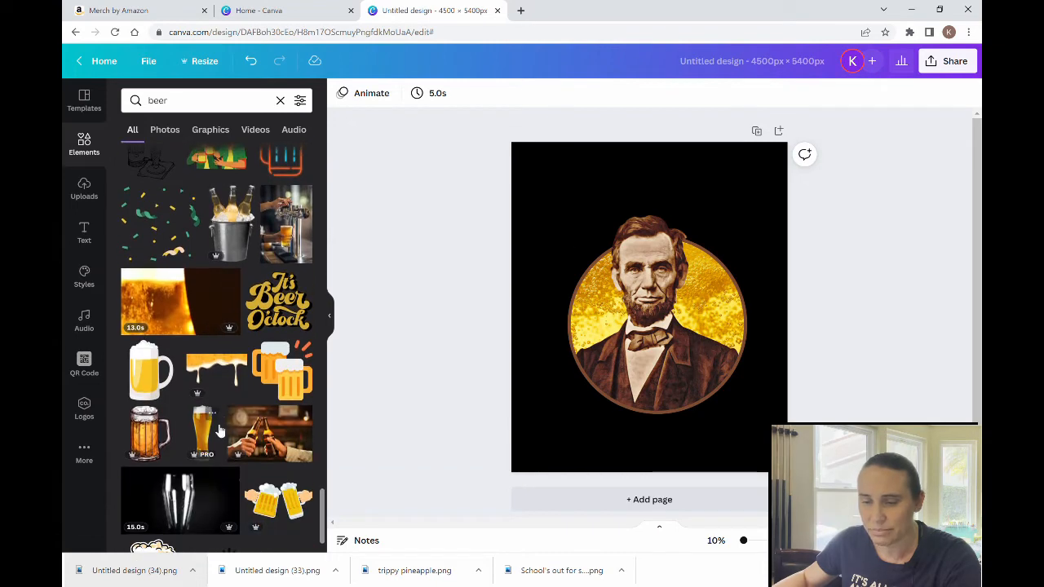
click(206, 433)
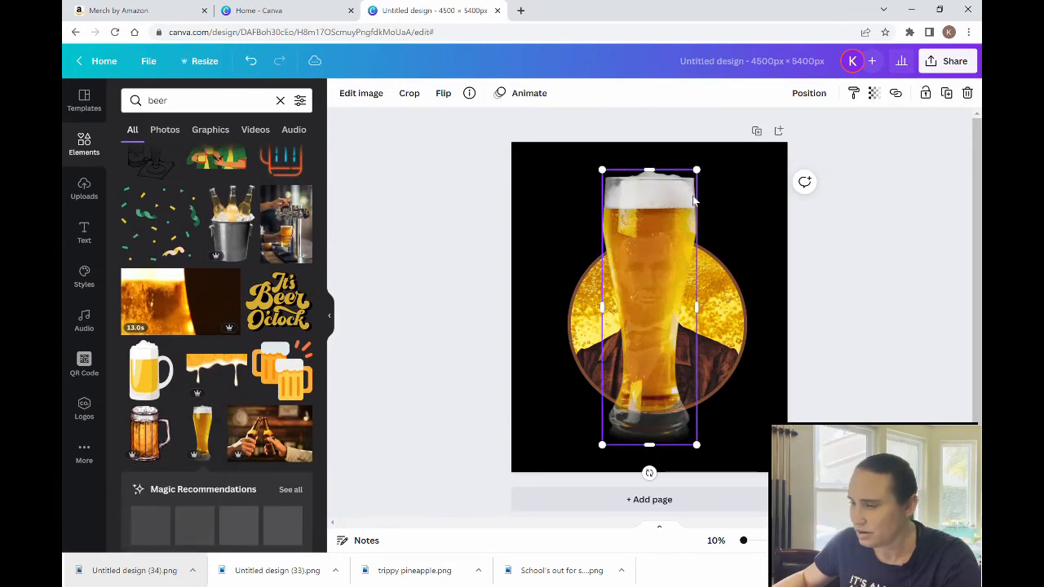
Step: Shrink the beer glass to slightly over half the page height and place it overlapping the left side of Lincoln's circle
drag(698, 171, 660, 278)
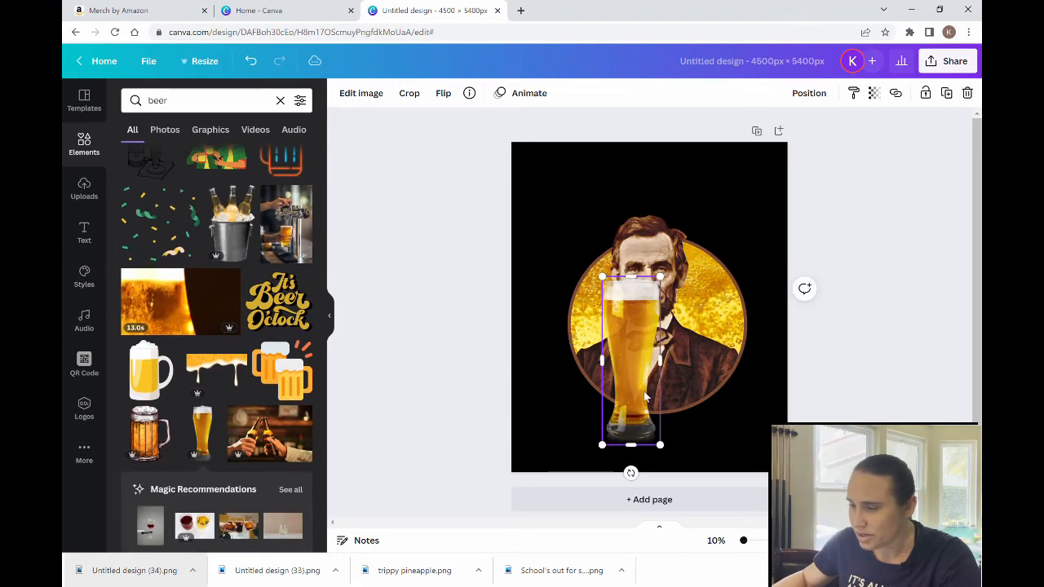
drag(644, 396, 562, 328)
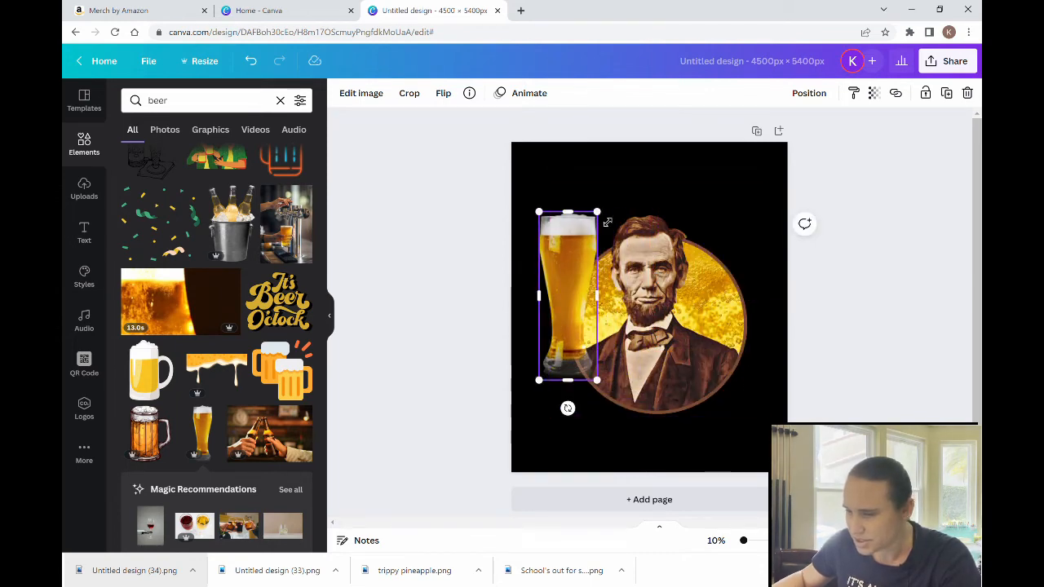
drag(607, 219, 615, 205)
drag(555, 309, 562, 332)
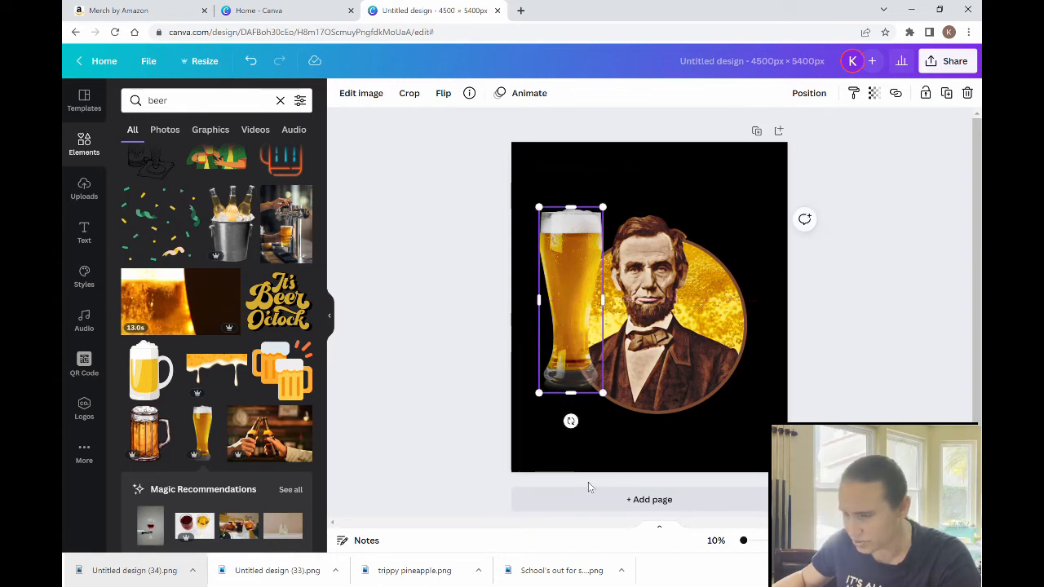
Step: Send the beer glass to the back so it sits behind the Lincoln circle, and deselect everything
right_click(563, 324)
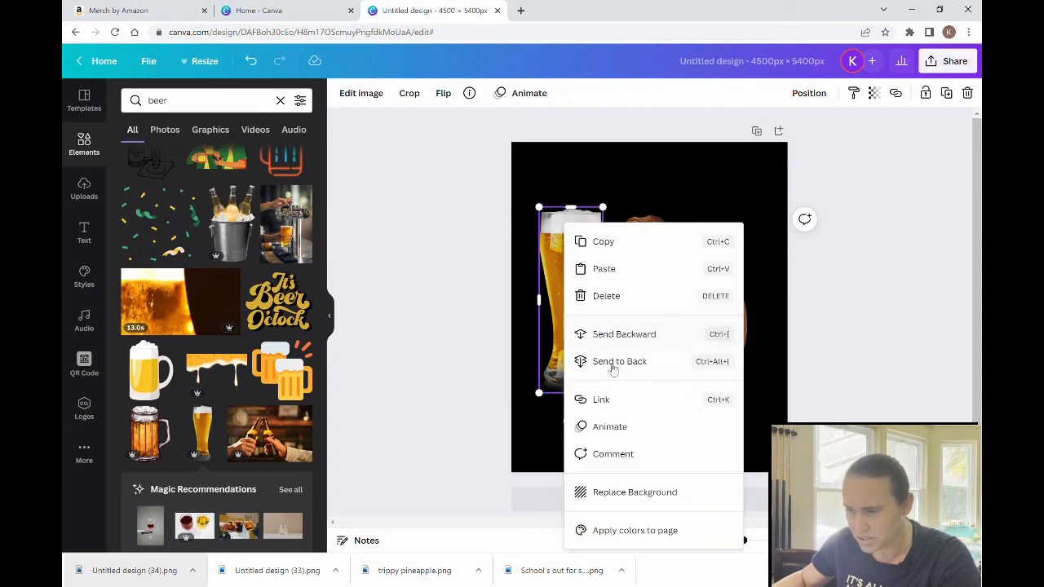
double_click(616, 372)
click(527, 459)
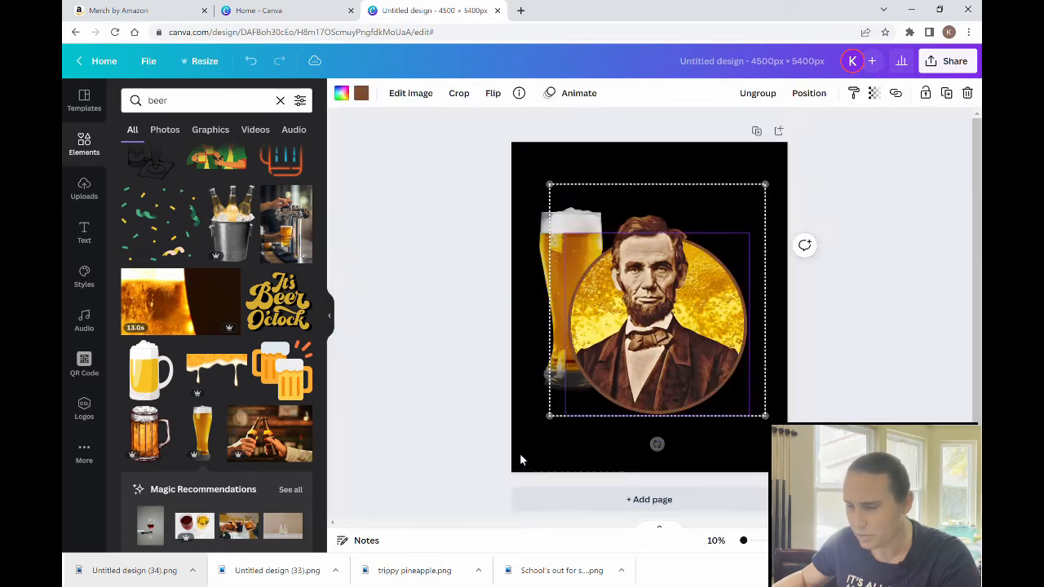
click(448, 443)
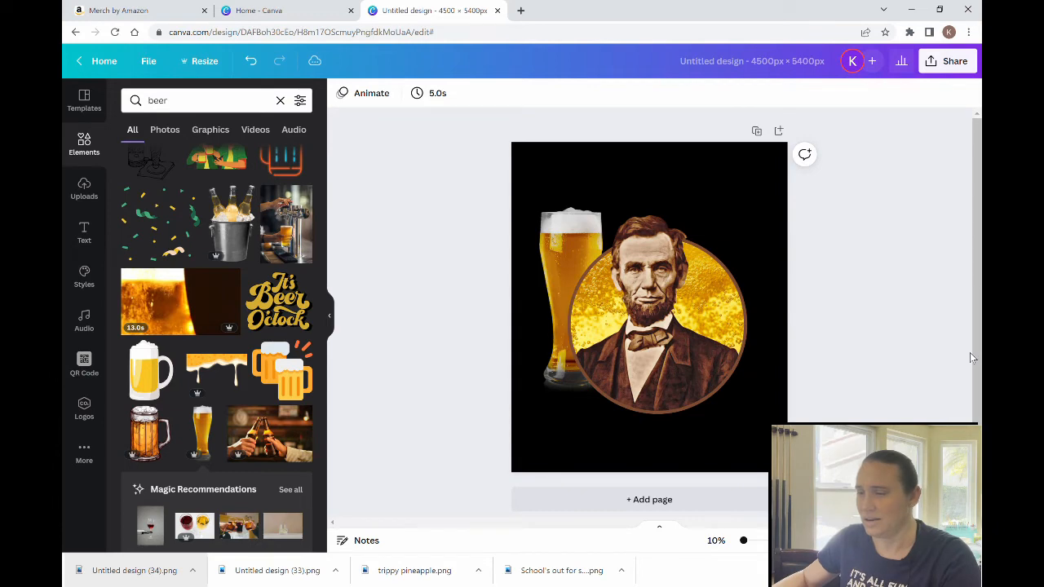
Step: Duplicate the beer glass onto the right side of Lincoln's circle, level with the original glass
click(547, 233)
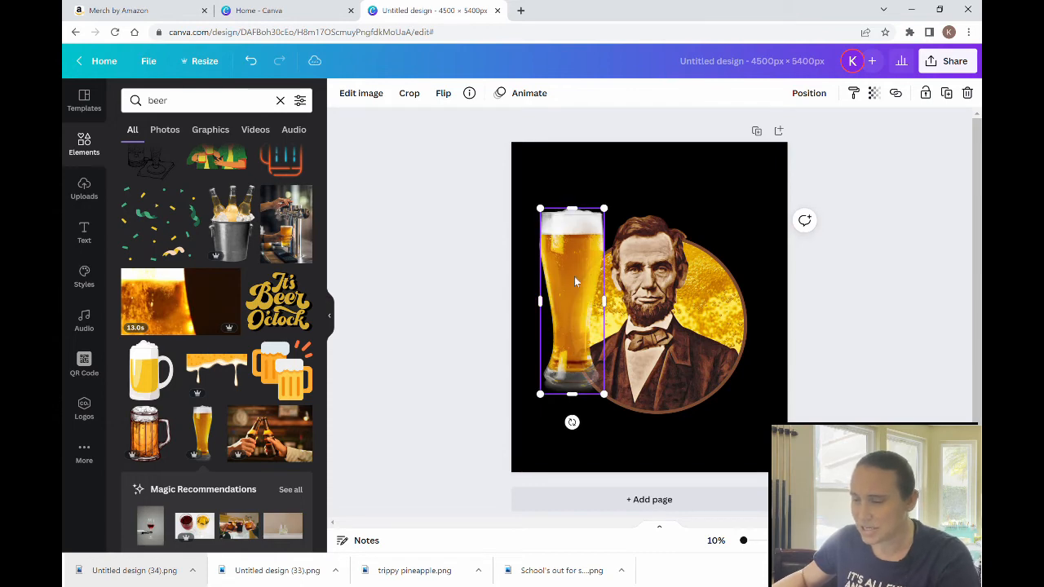
drag(572, 289, 749, 287)
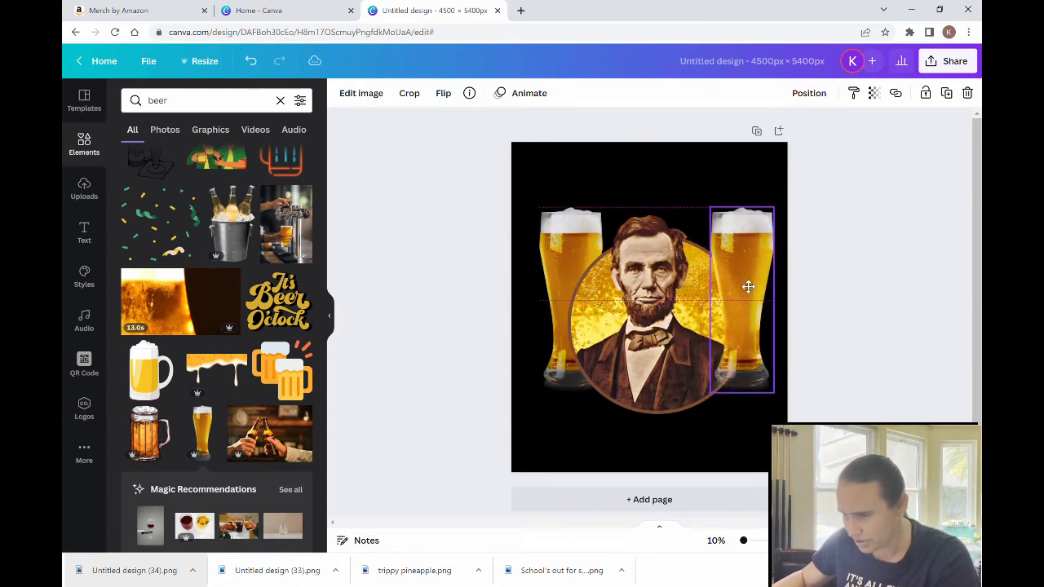
drag(748, 287, 752, 287)
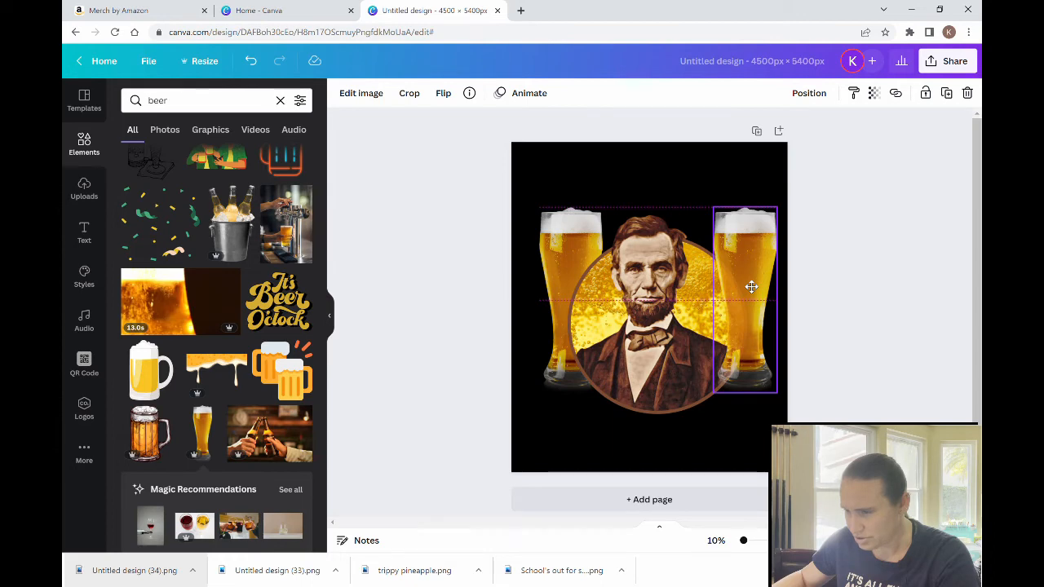
Step: Send the right-hand beer glass to the back, behind the Lincoln circle, and deselect it
right_click(752, 287)
click(806, 366)
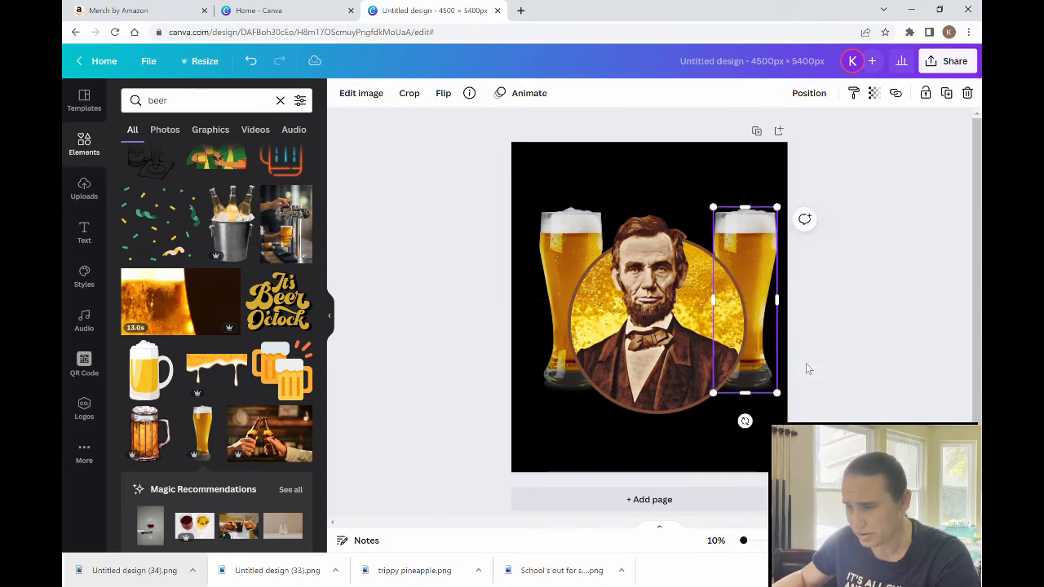
click(873, 345)
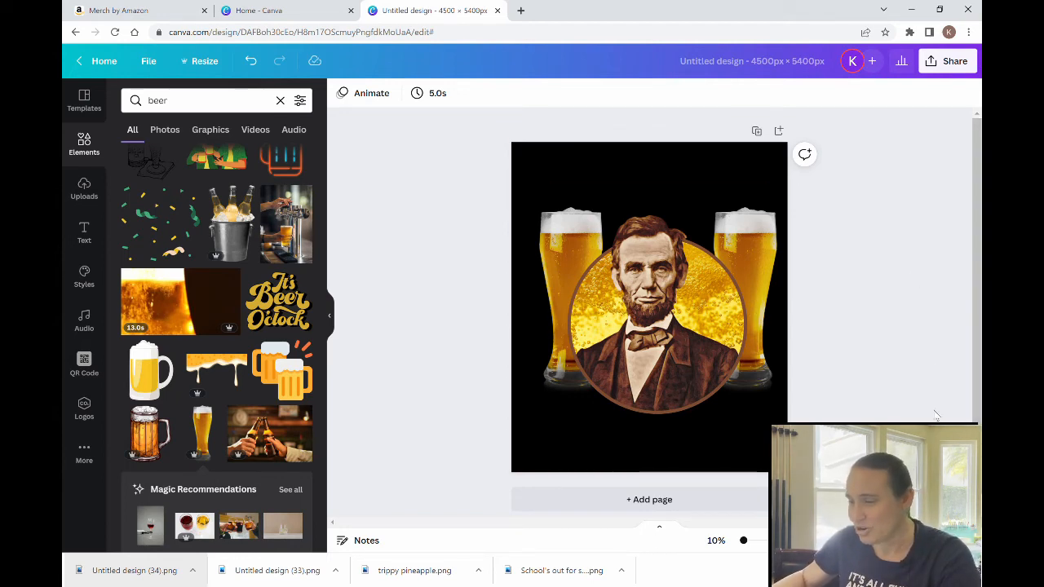
Step: Select both beer glasses with the Lincoln group, centre them together horizontally on the page, and deselect them
drag(639, 419, 535, 243)
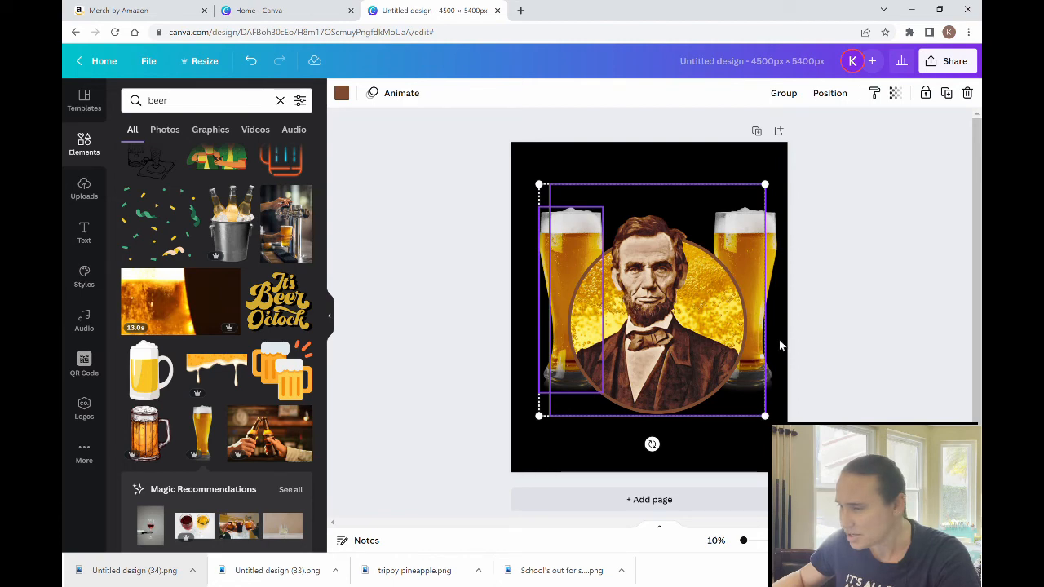
click(734, 447)
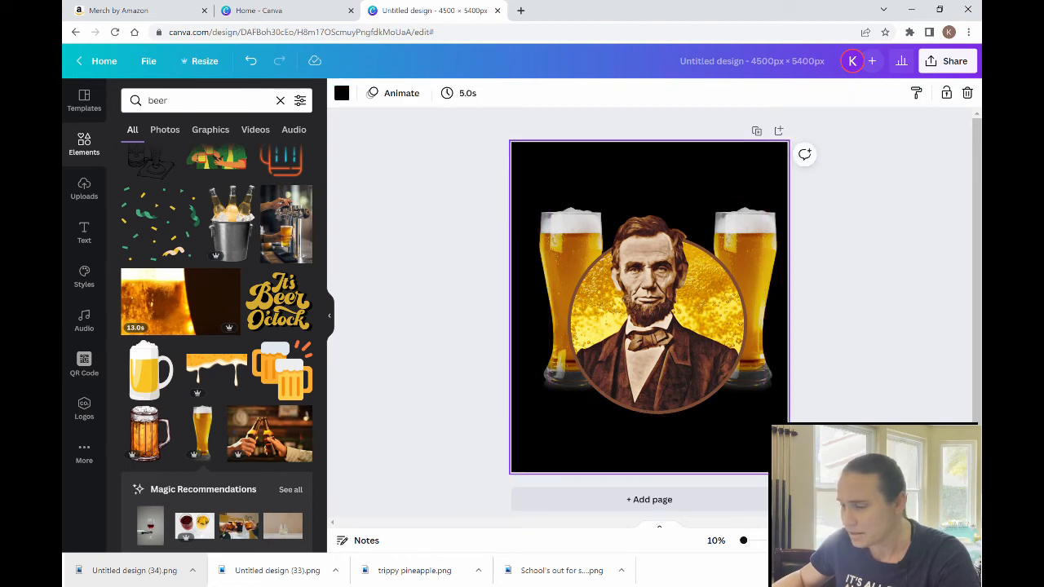
drag(767, 418, 537, 186)
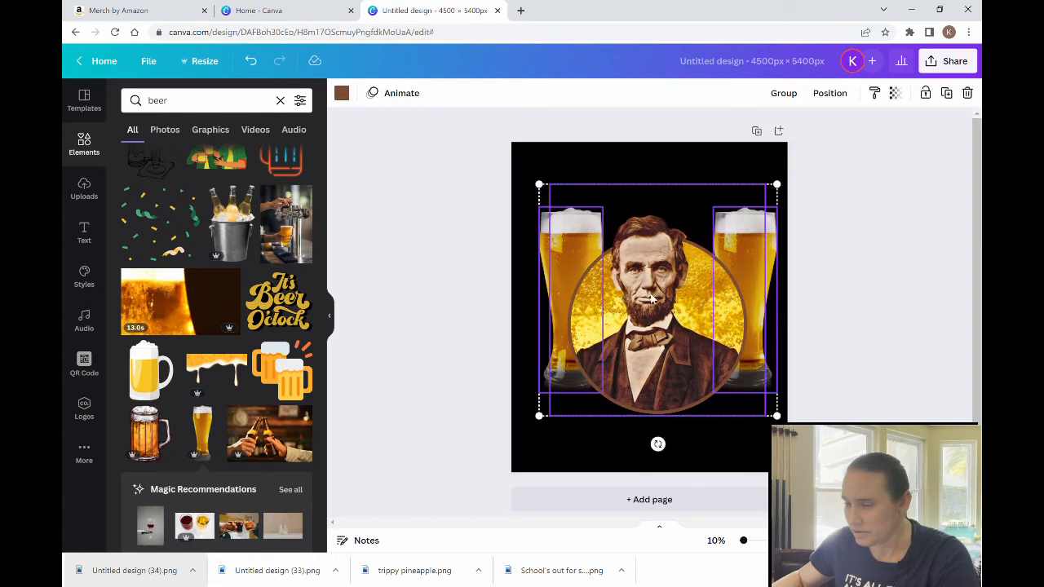
mouse_move(660, 308)
mouse_down()
mouse_move(643, 314)
mouse_move(656, 321)
mouse_up()
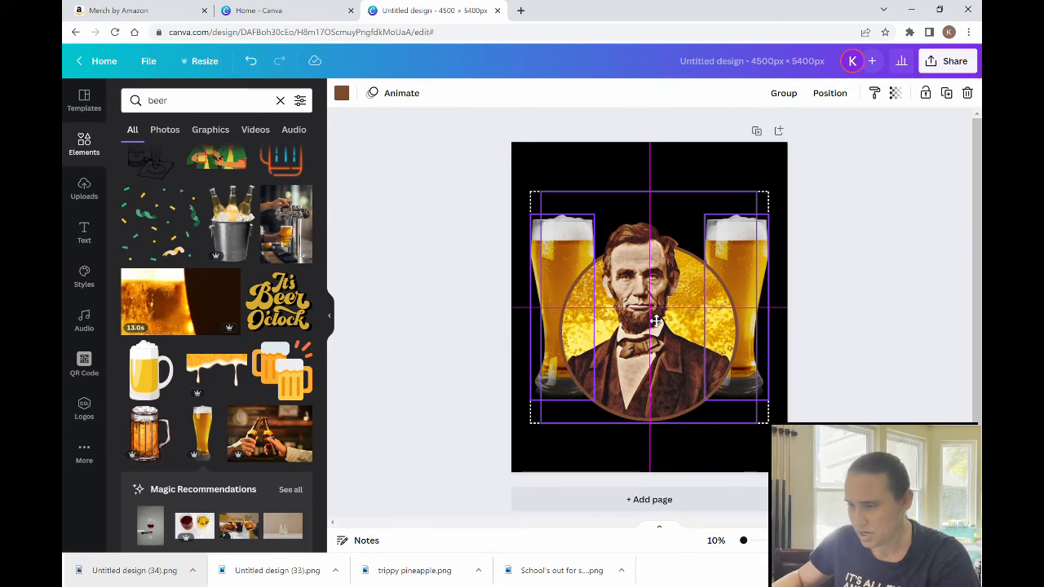
drag(657, 322, 656, 313)
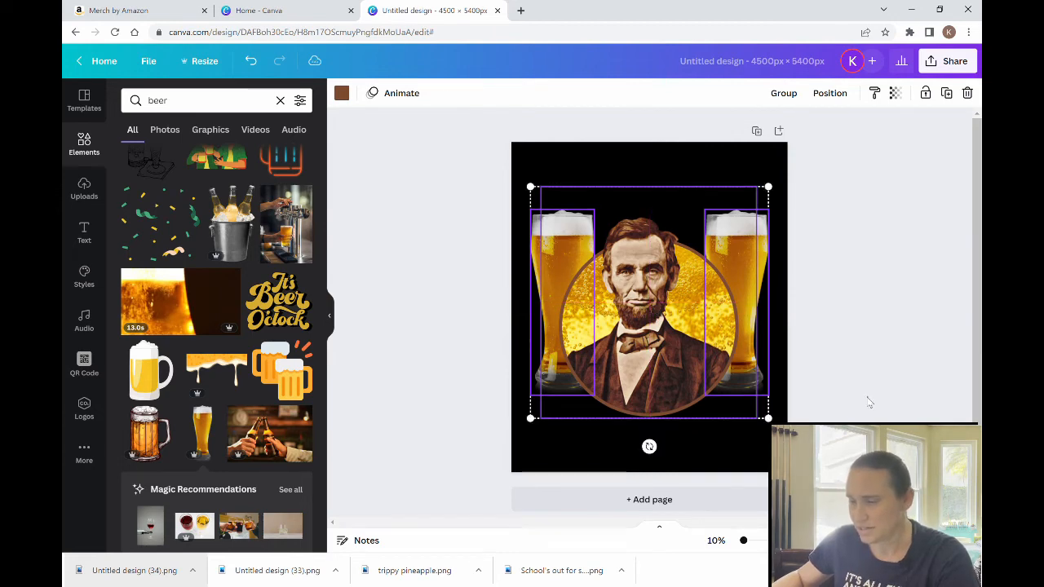
click(870, 401)
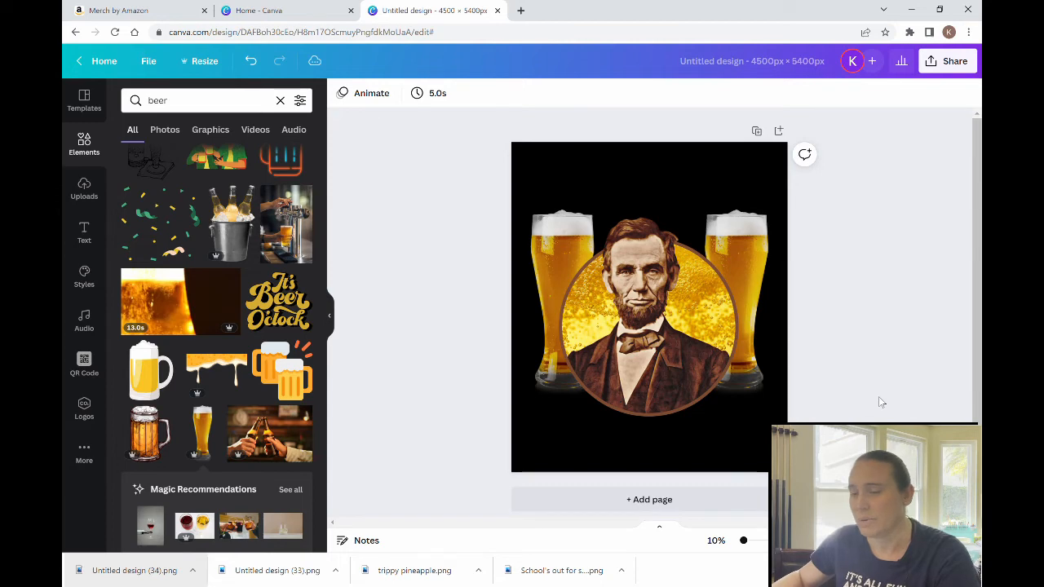
Step: Add a new text box and move it into the black area above Lincoln's head
click(328, 317)
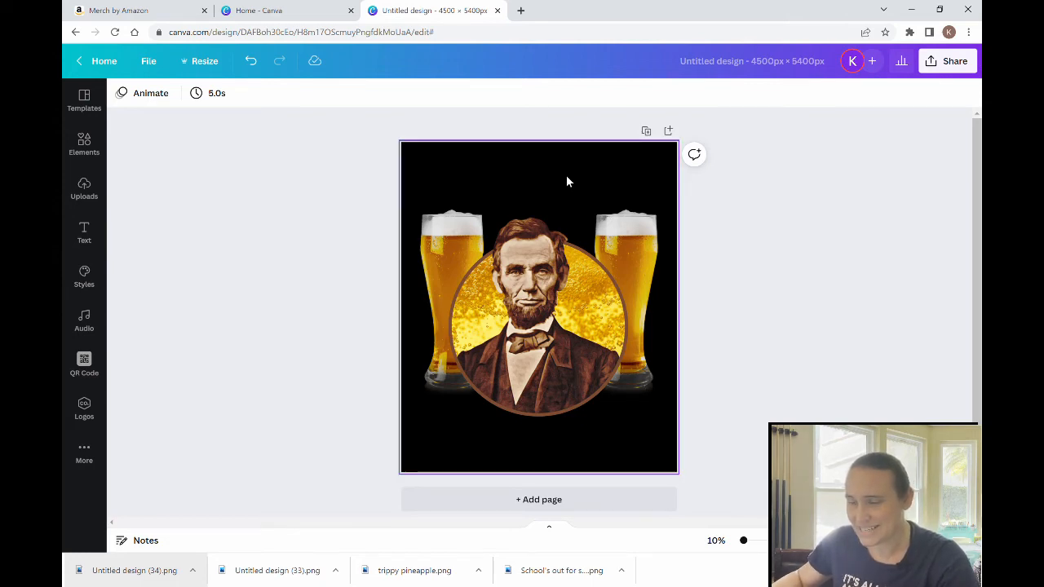
key(t)
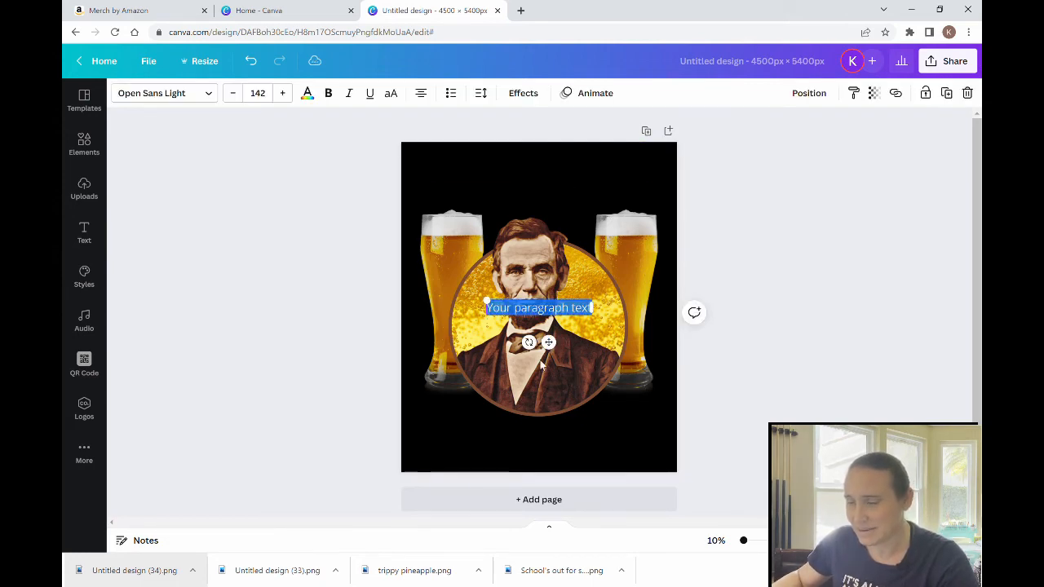
click(788, 366)
drag(529, 324, 563, 170)
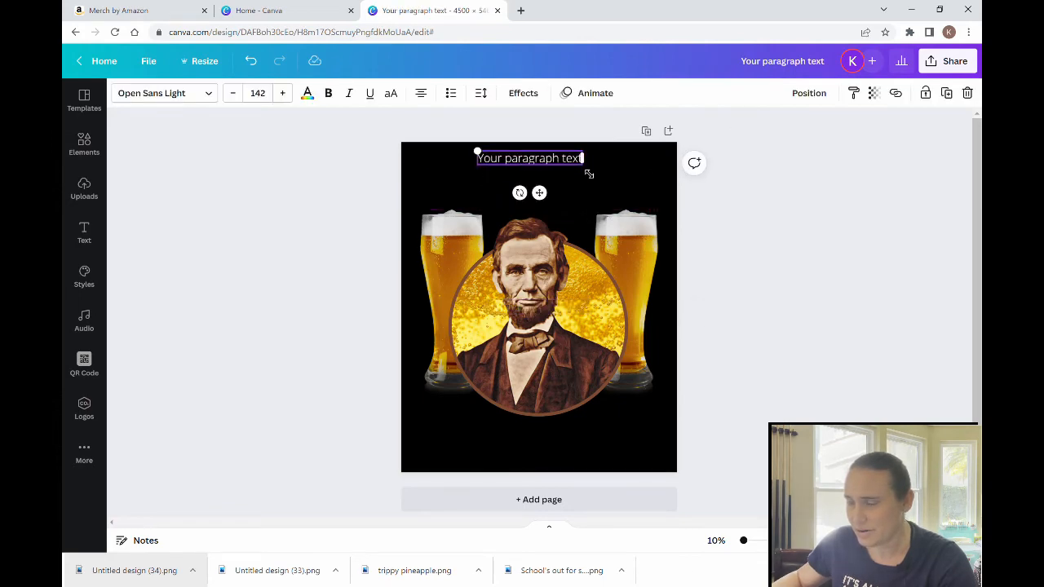
click(607, 201)
double_click(606, 199)
click(563, 150)
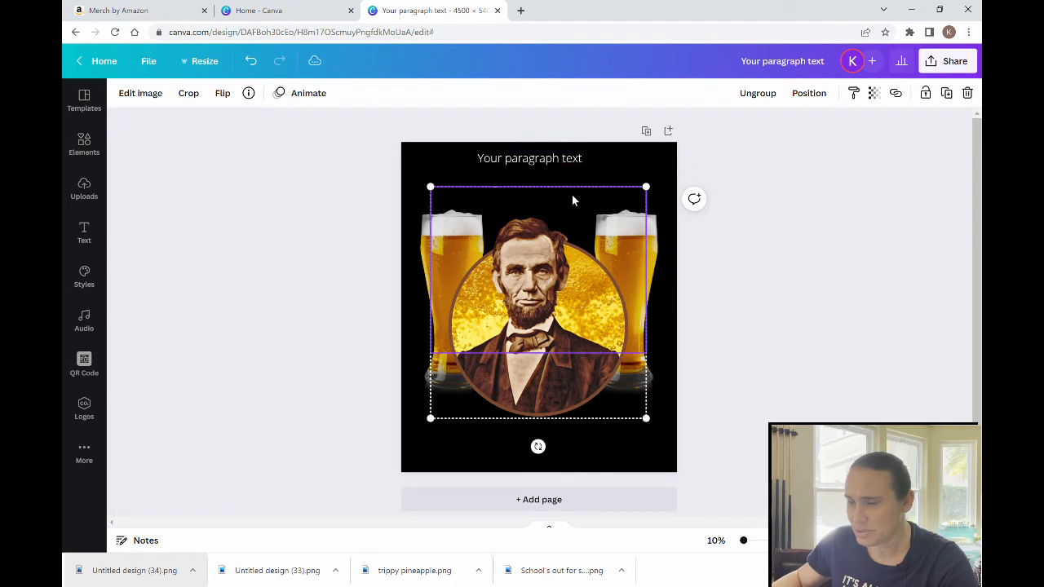
Step: Replace the placeholder text above Lincoln with "Drinkin'" and deselect it
click(562, 160)
key(ctrl+a)
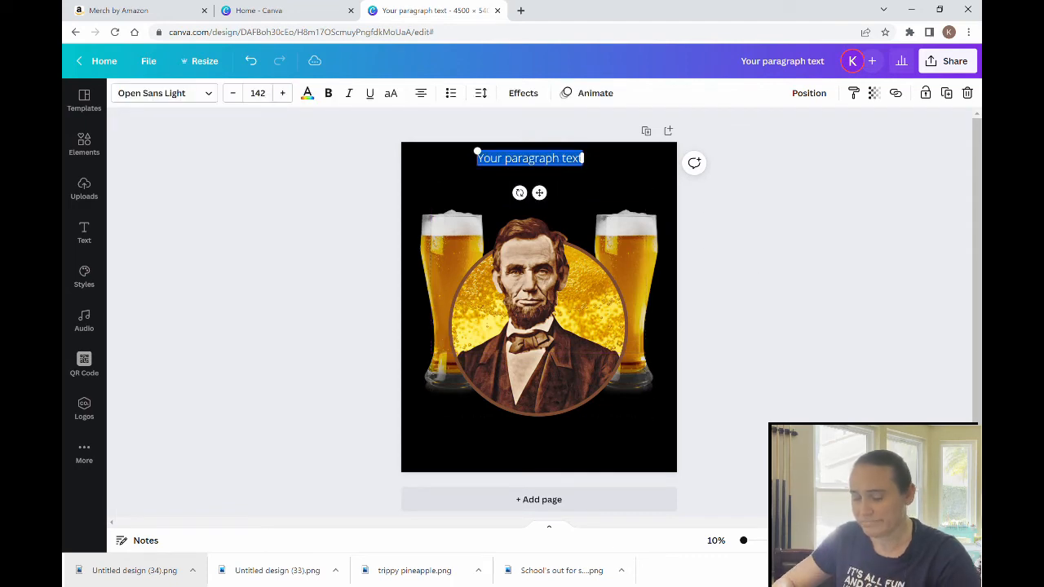
text(Drinkin)
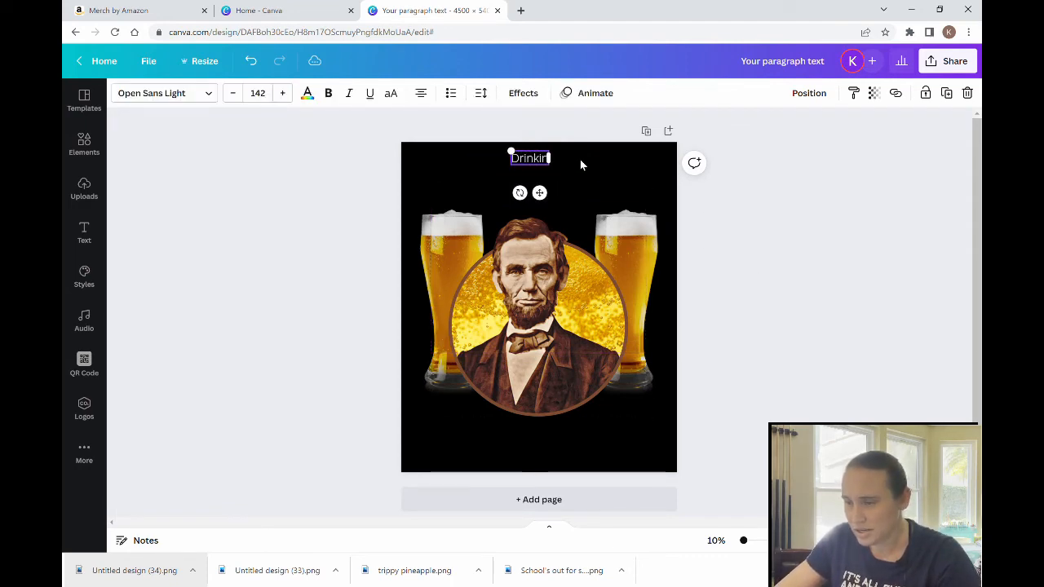
text(')
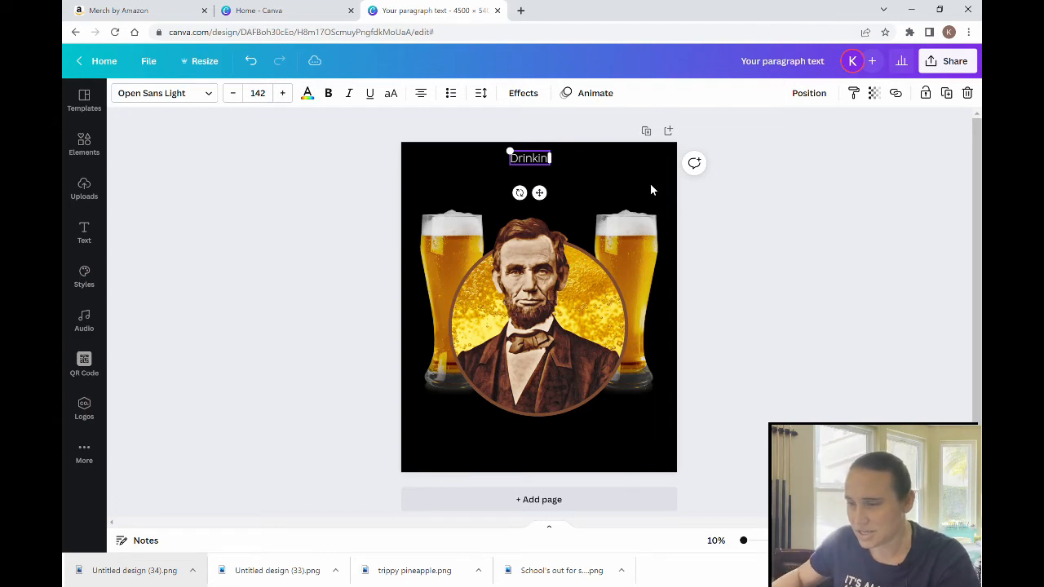
click(636, 179)
Step: Enlarge the "Drinkin'" text proportionally to font size 441
double_click(546, 167)
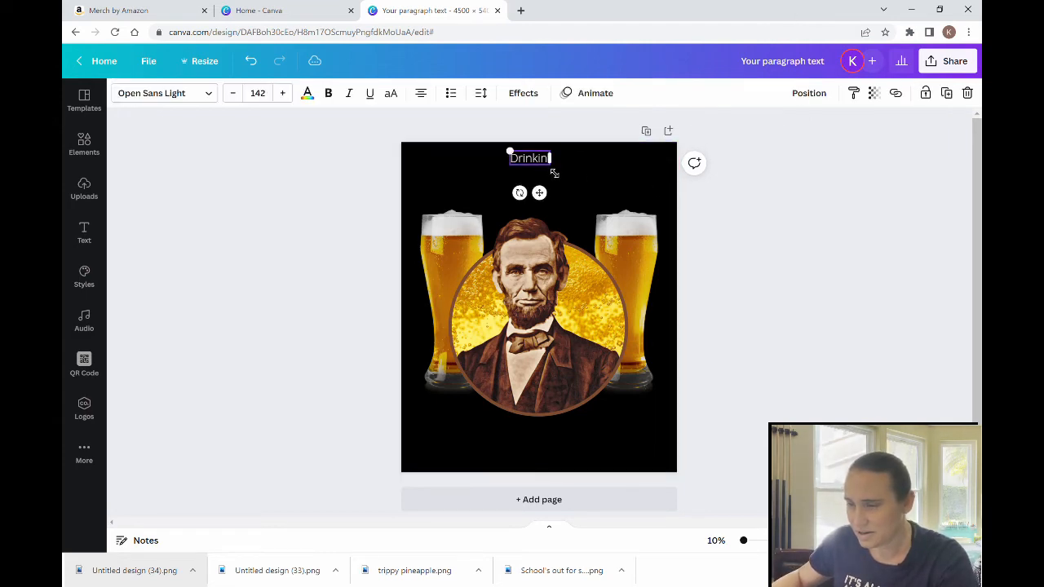
drag(555, 174, 590, 213)
click(539, 162)
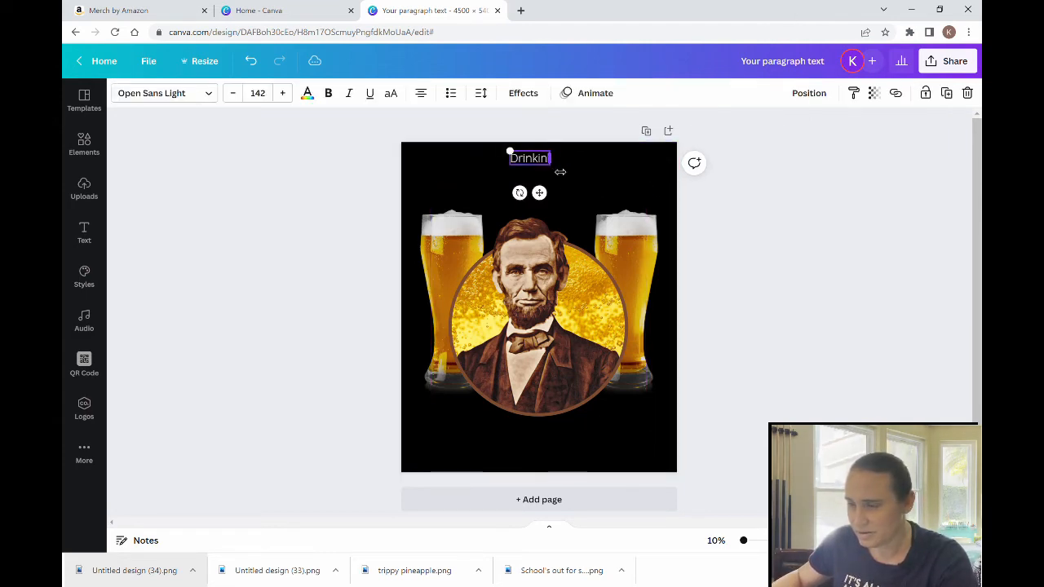
drag(556, 172, 576, 175)
click(560, 167)
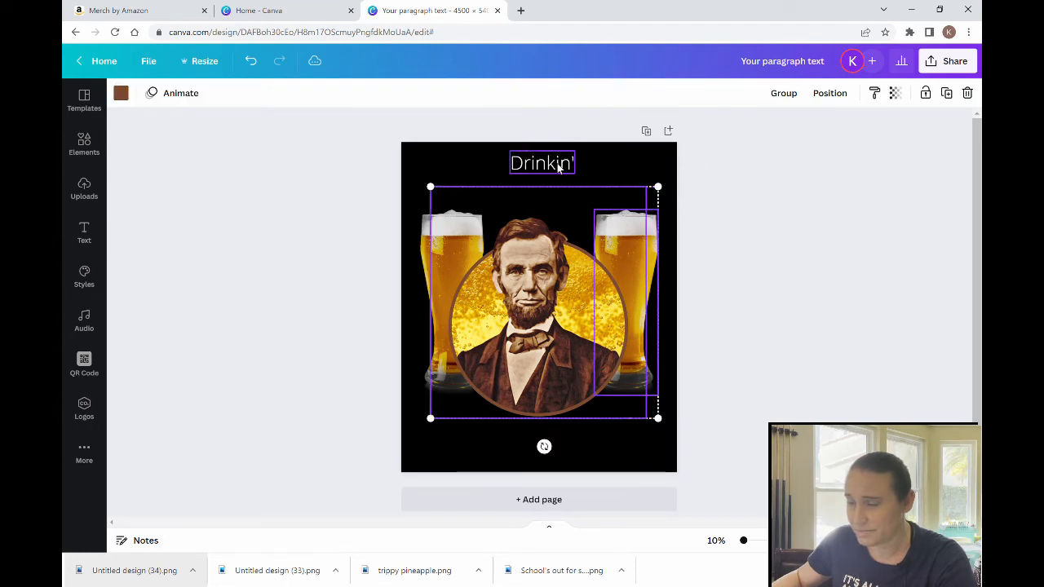
click(539, 163)
drag(510, 152, 449, 131)
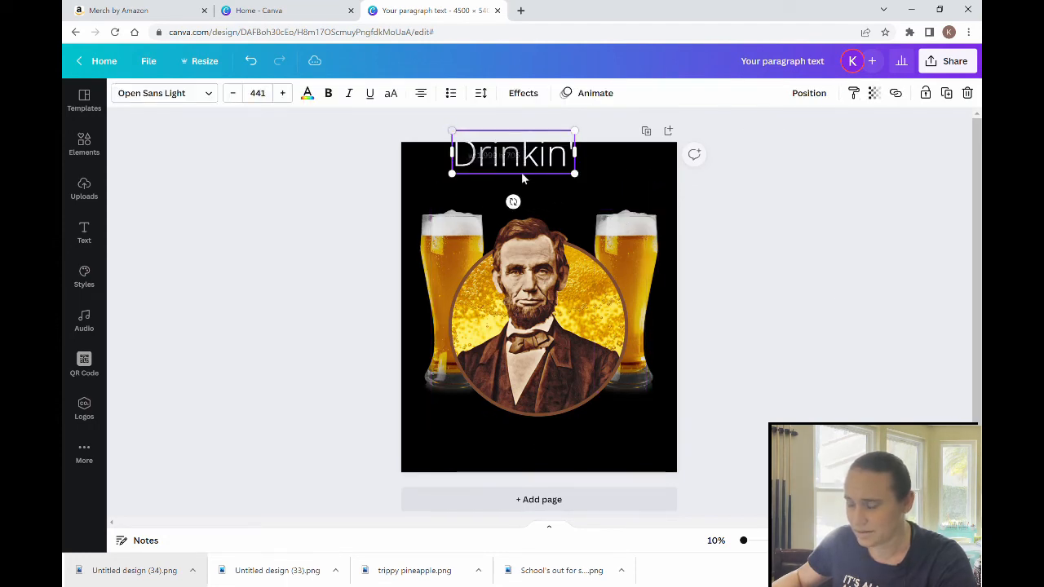
Step: Centre the "Drinkin'" text horizontally just below the page's upper edge and deselect it
click(573, 167)
drag(572, 167, 598, 184)
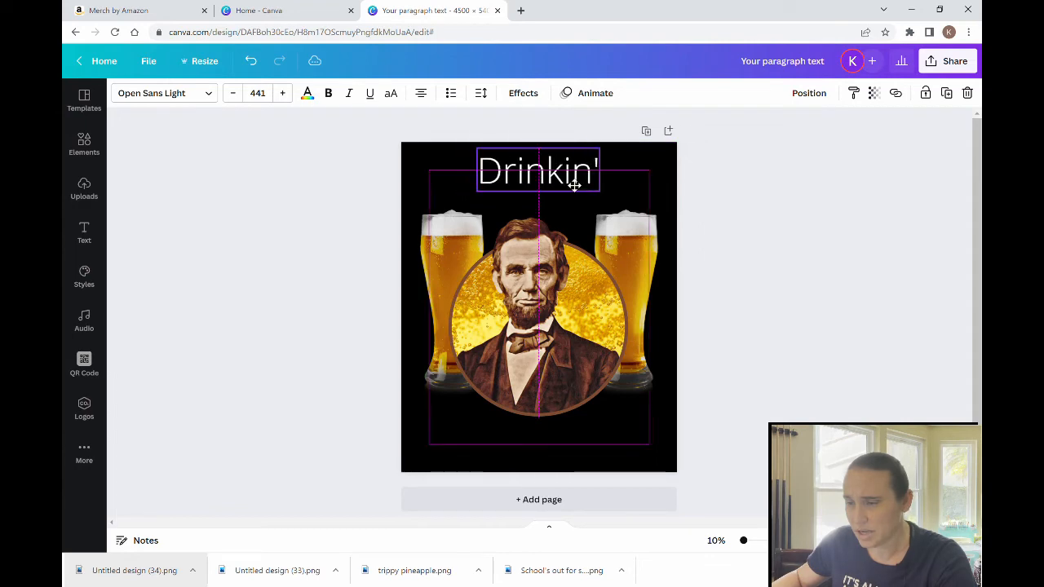
click(842, 294)
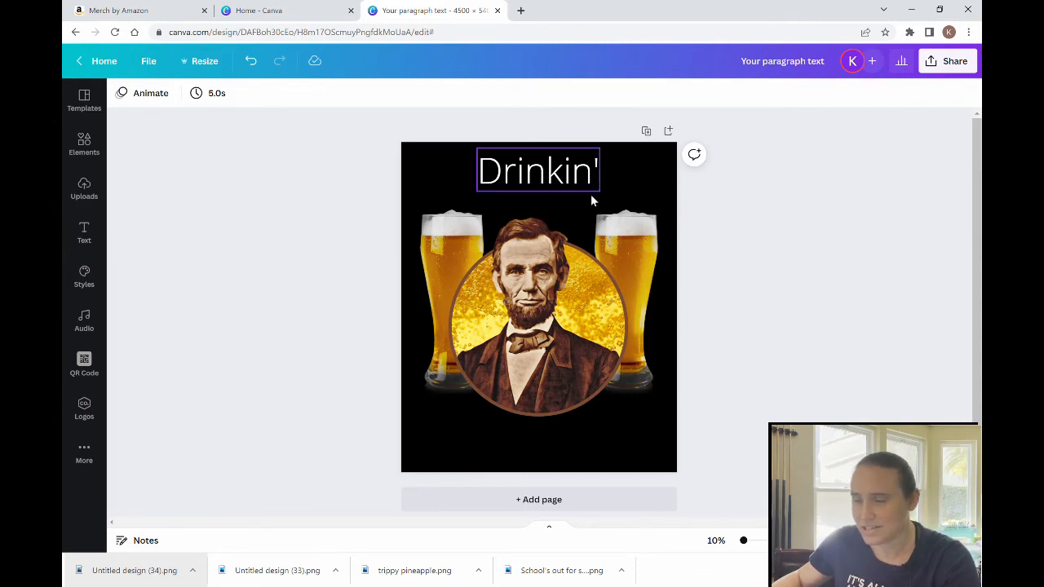
Step: Change the font of the "Drinkin'" text to the uploaded DD Rosrage Regular and deselect it
click(529, 180)
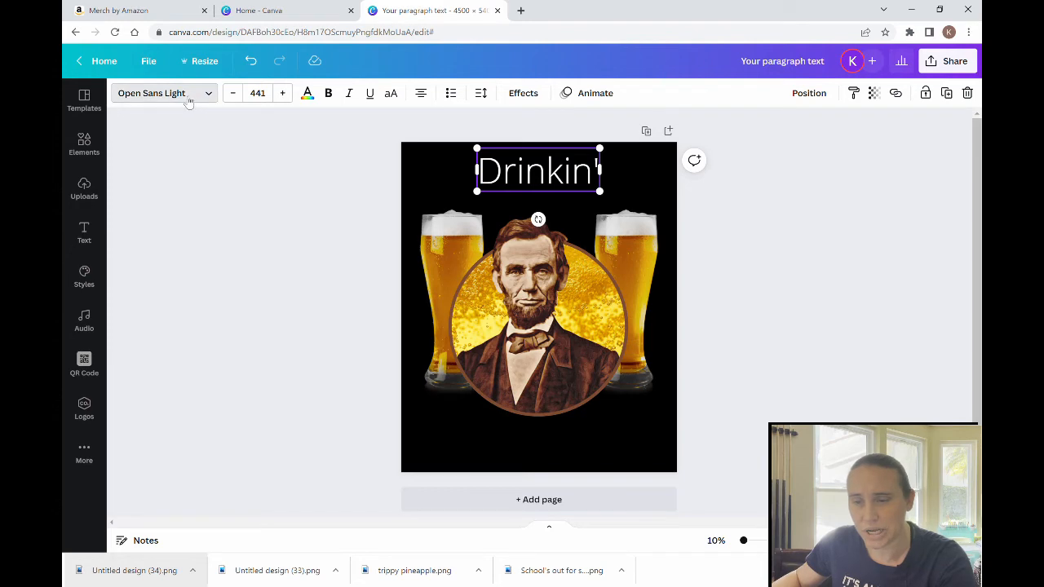
click(163, 93)
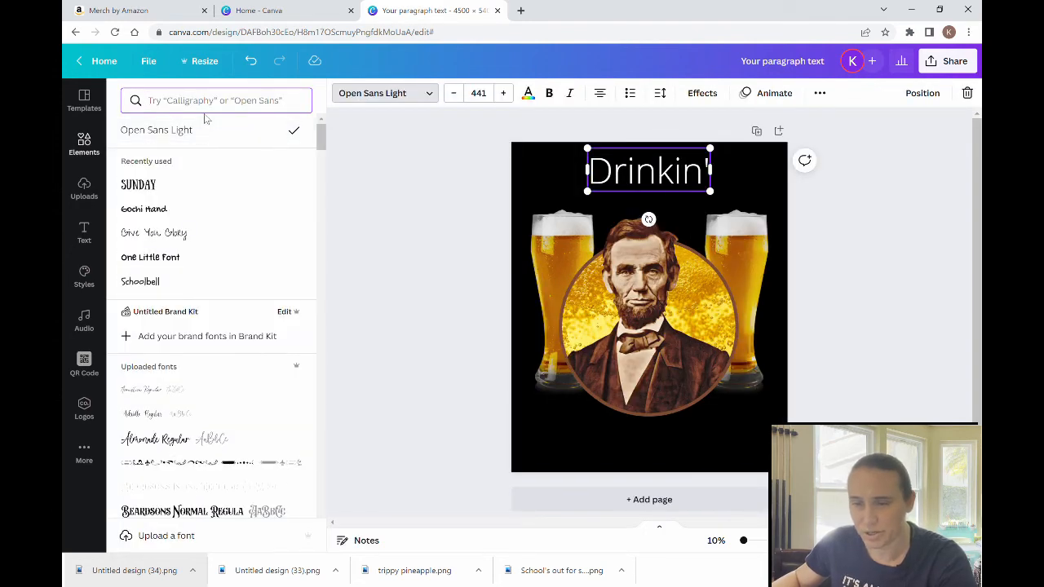
scroll(232, 163, down, 5)
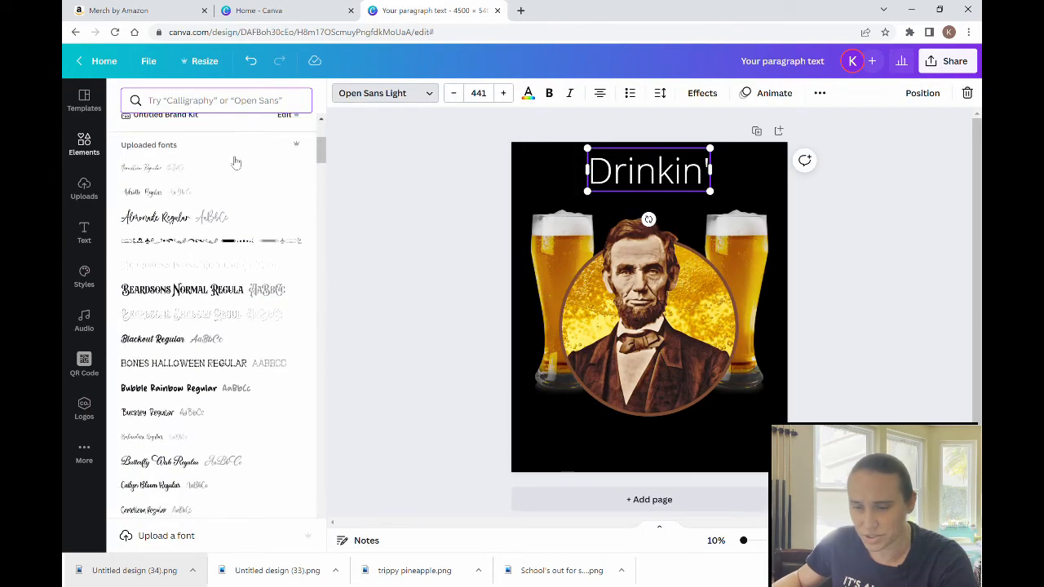
scroll(235, 158, down, 3)
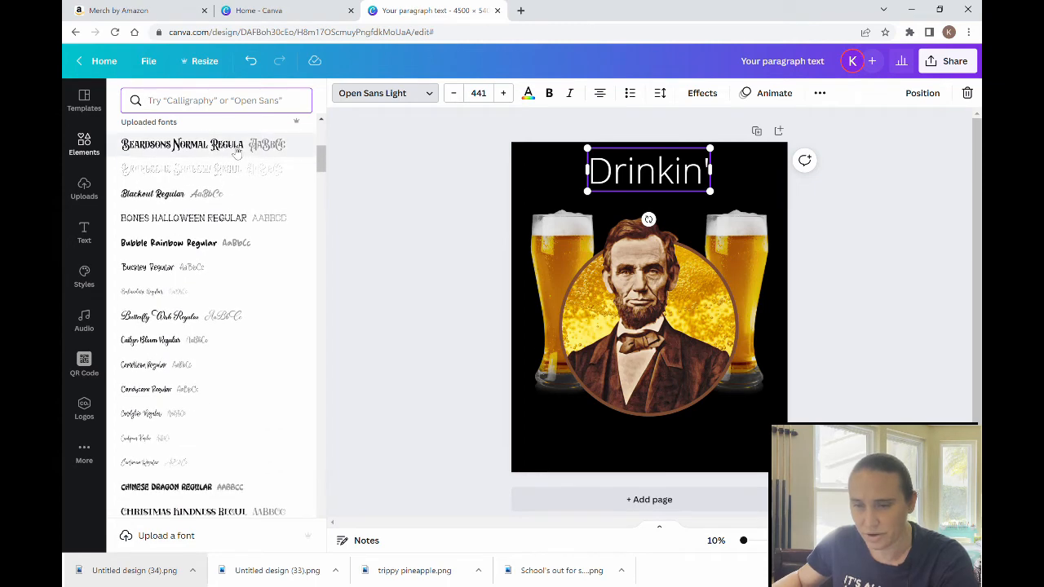
scroll(239, 146, down, 1)
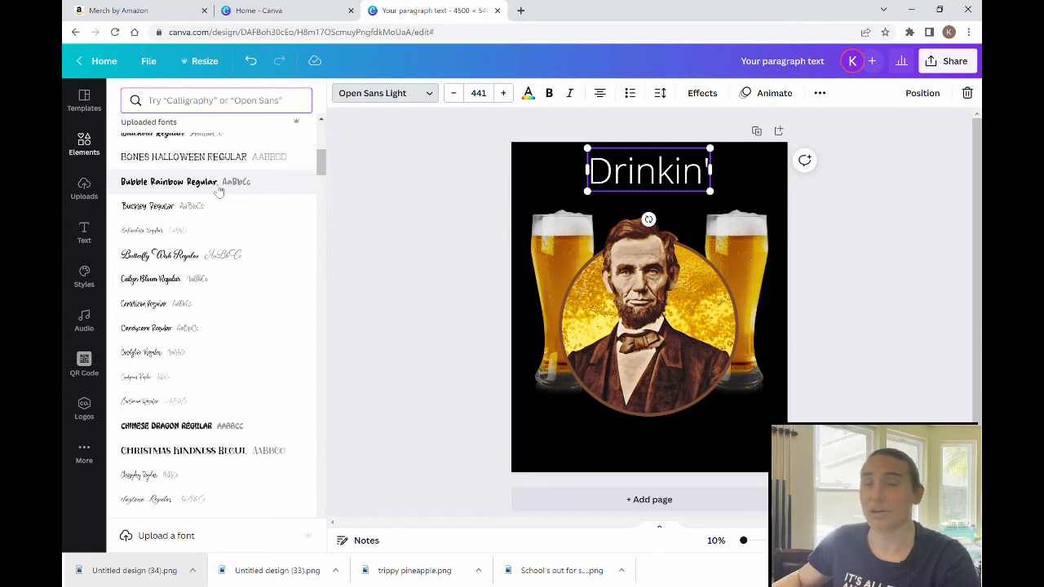
scroll(168, 192, down, 1)
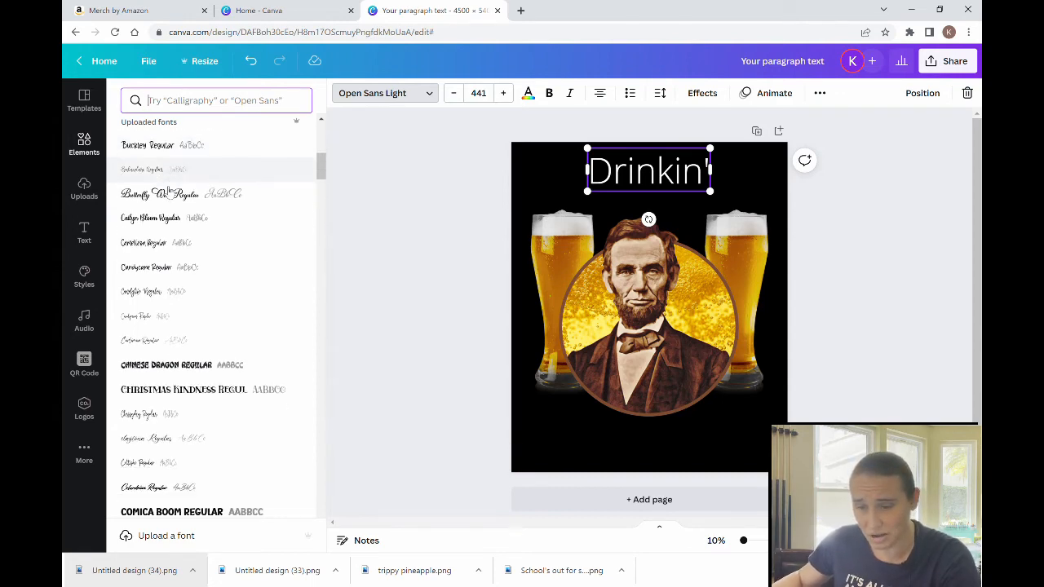
scroll(167, 193, down, 2)
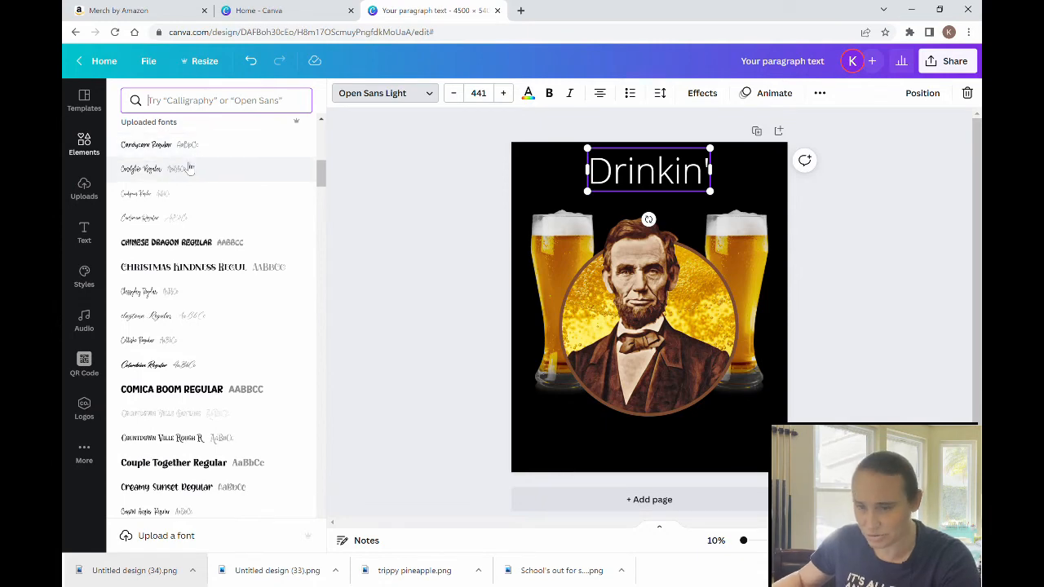
scroll(187, 166, down, 3)
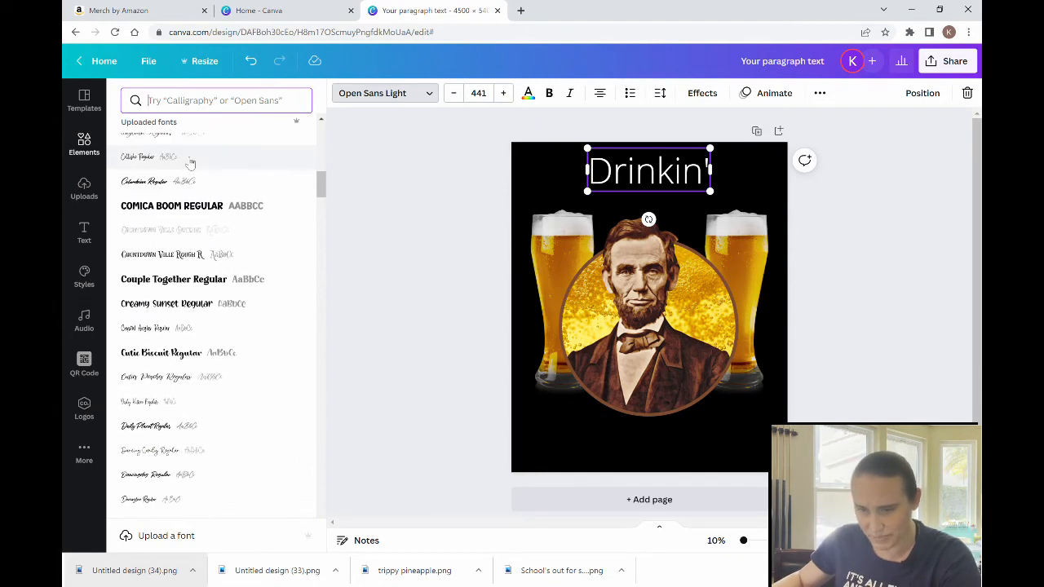
scroll(190, 163, down, 2)
scroll(190, 164, down, 1)
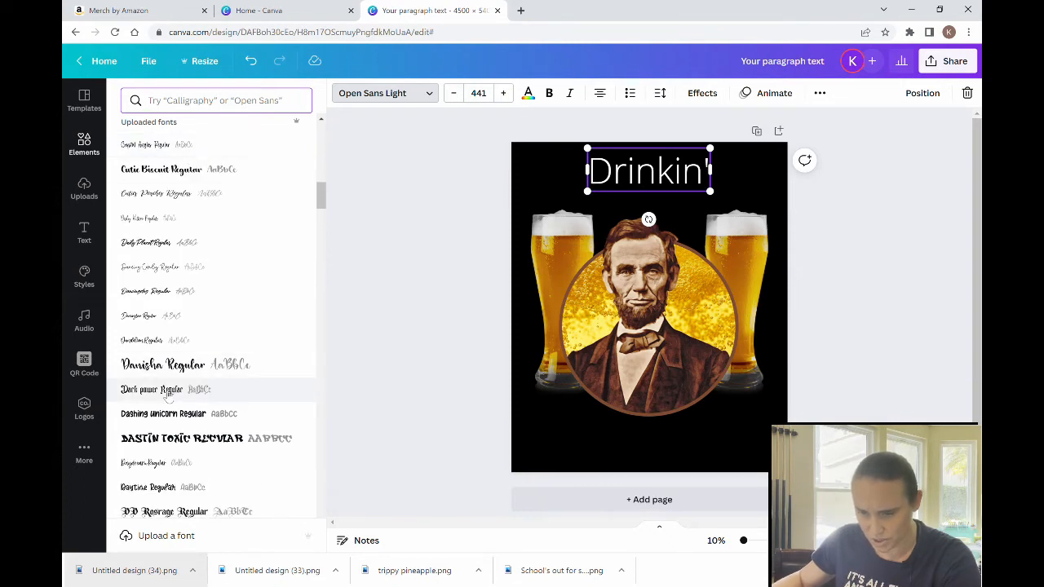
scroll(167, 394, down, 1)
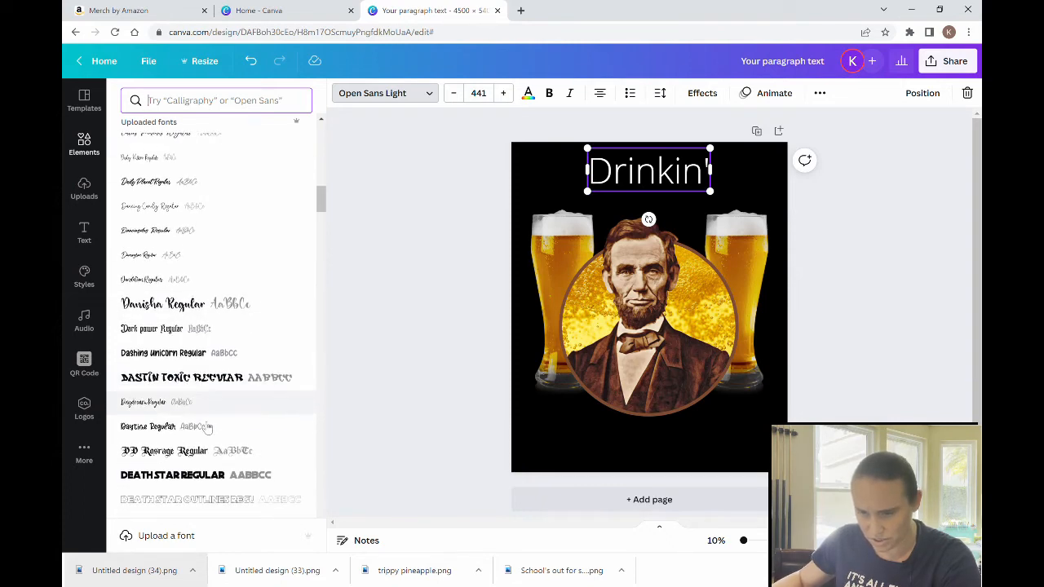
click(141, 455)
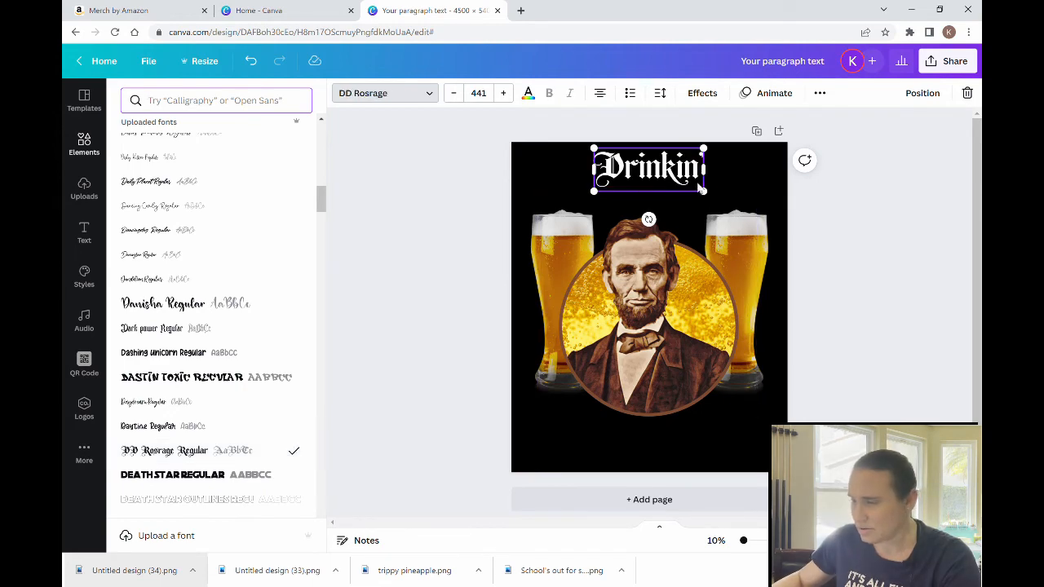
click(400, 351)
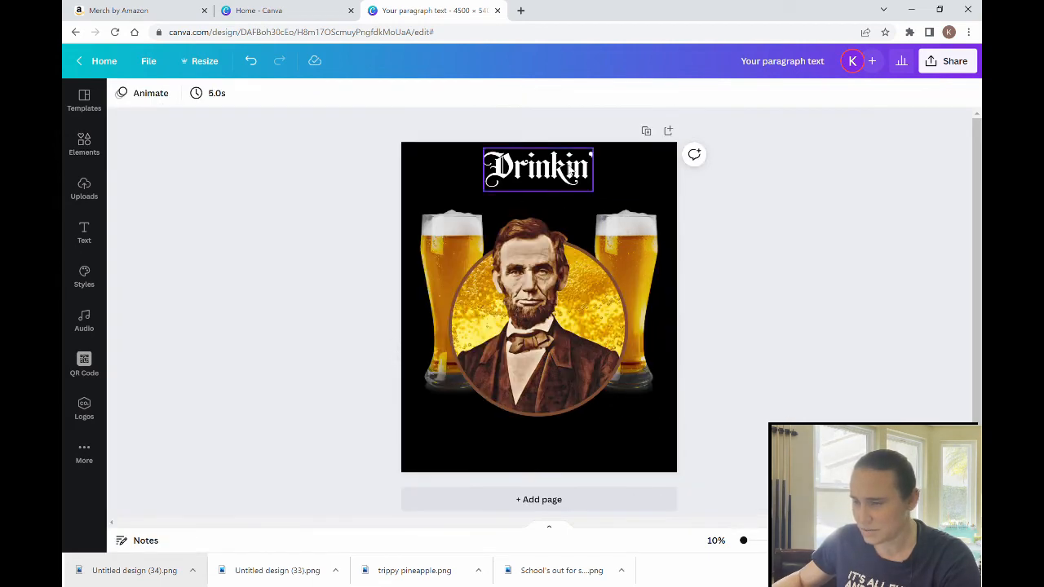
Step: Enlarge the "Drinkin'" text proportionally to font size 627 and deselect everything
click(589, 186)
drag(601, 201, 639, 245)
click(639, 245)
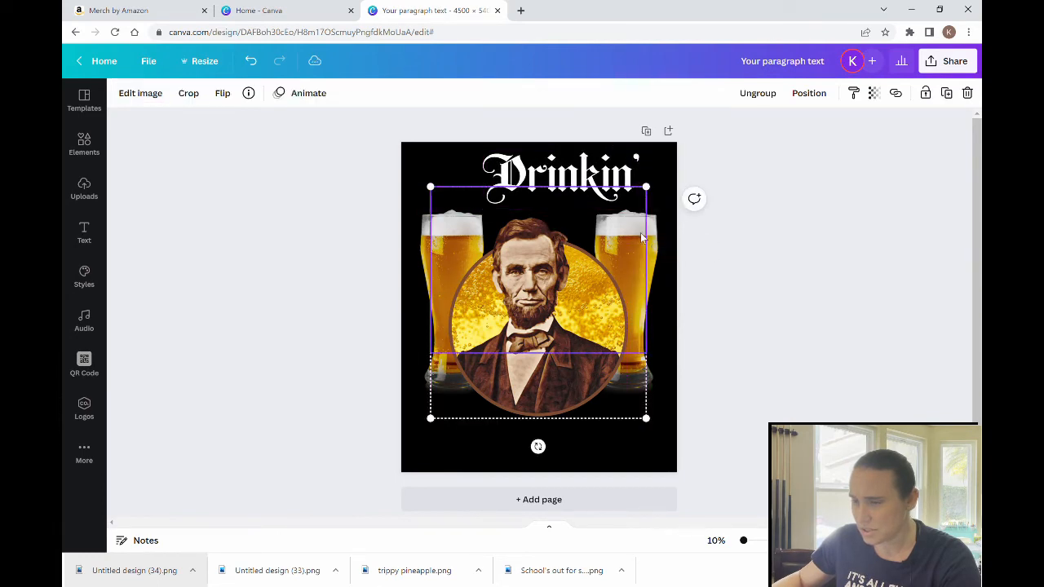
click(821, 275)
Step: Centre the enlarged "Drinkin'" text horizontally on the page above Lincoln, and deselect it
drag(578, 163, 545, 163)
double_click(572, 175)
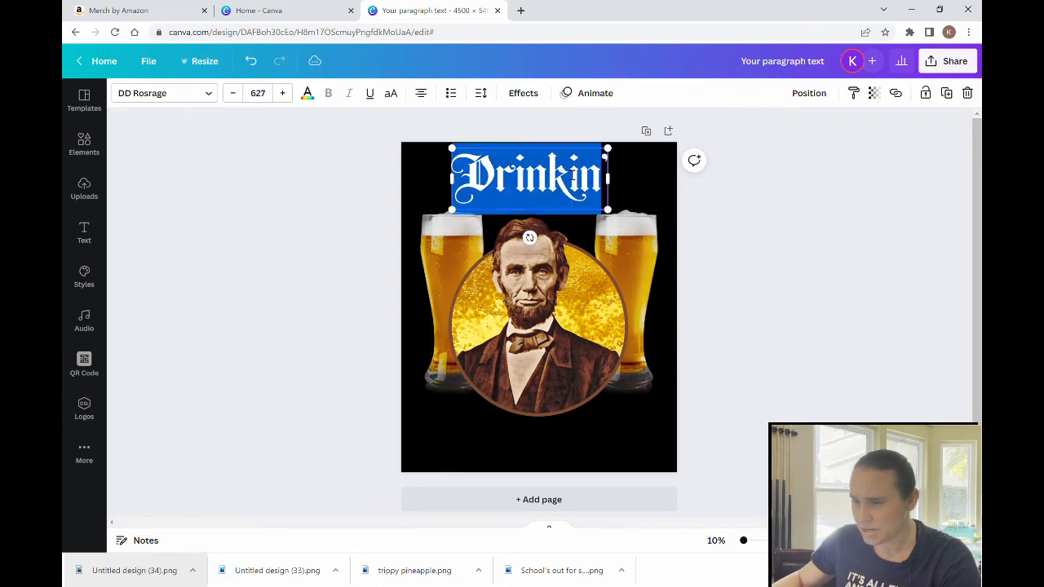
click(704, 219)
double_click(571, 181)
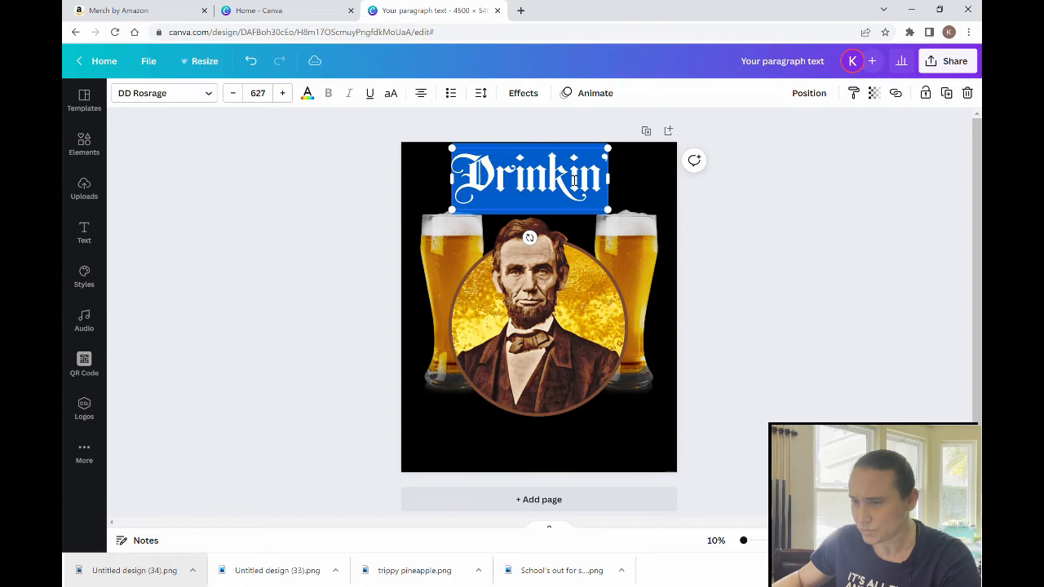
click(790, 228)
click(531, 176)
double_click(544, 179)
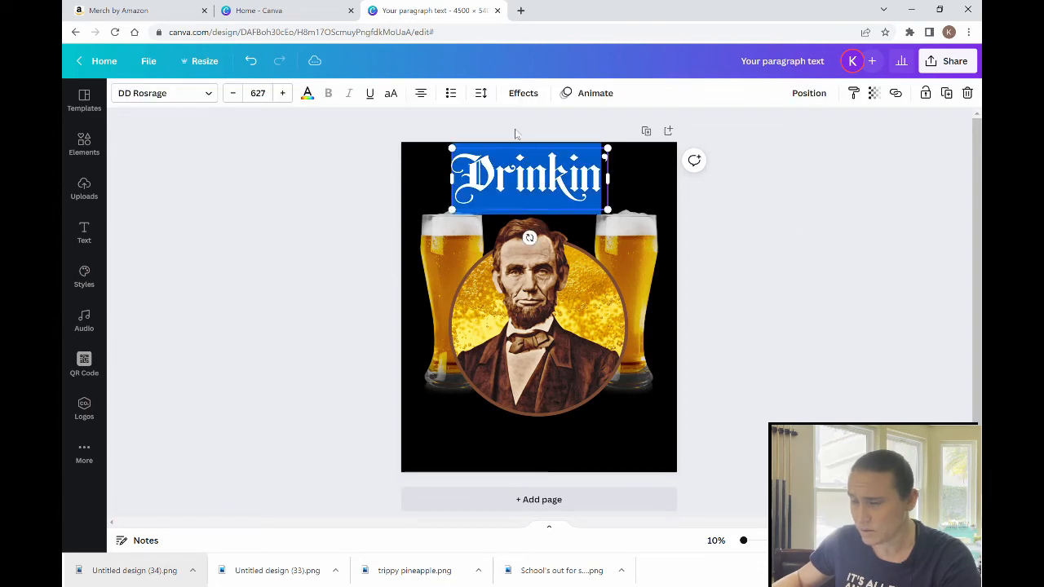
click(516, 133)
drag(530, 181, 540, 181)
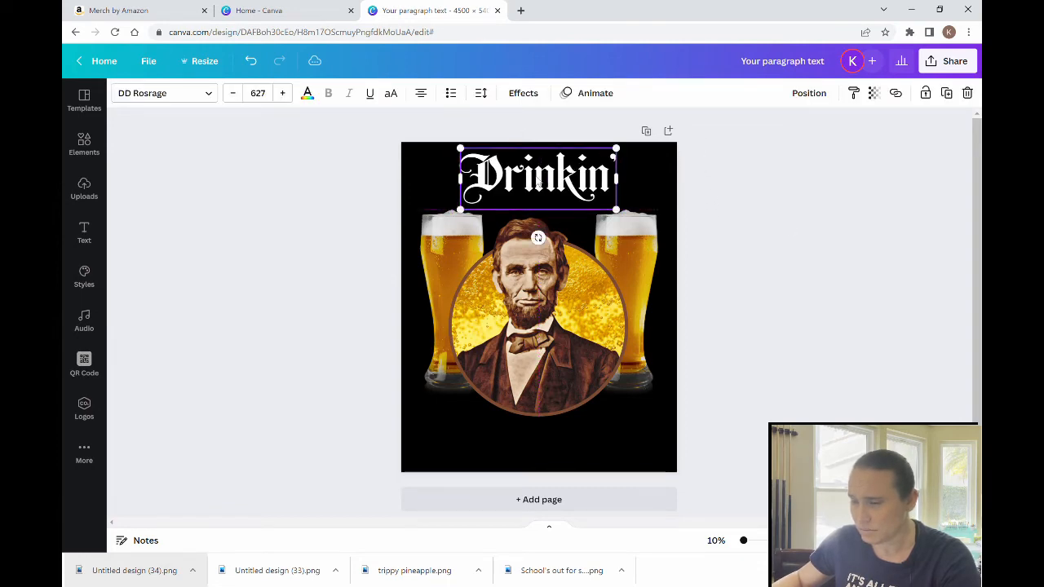
click(742, 251)
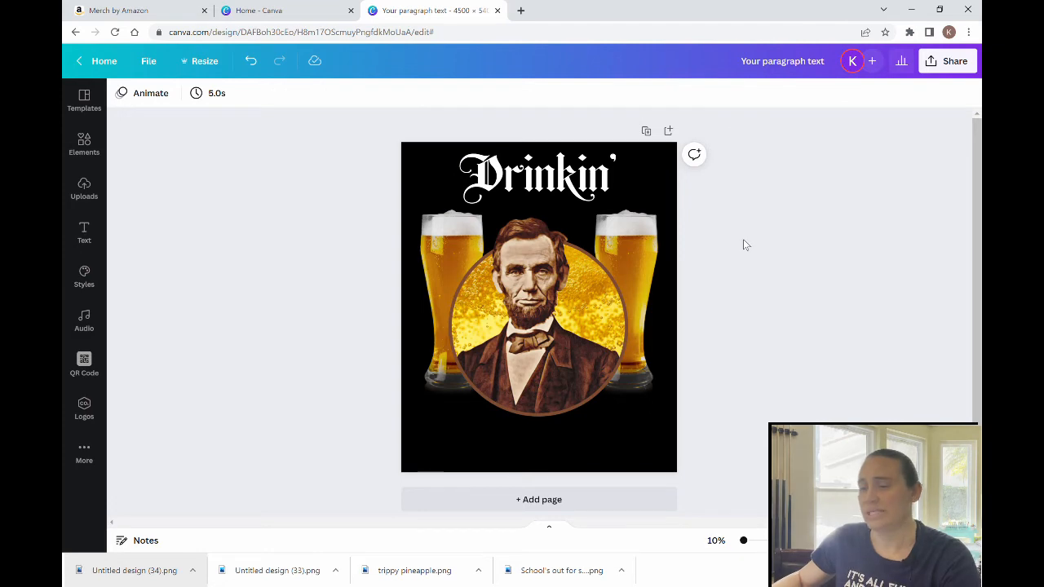
Step: Add a second text box reading "Like Lincoln" in DD Rosrage at font size 627
click(552, 468)
key(t)
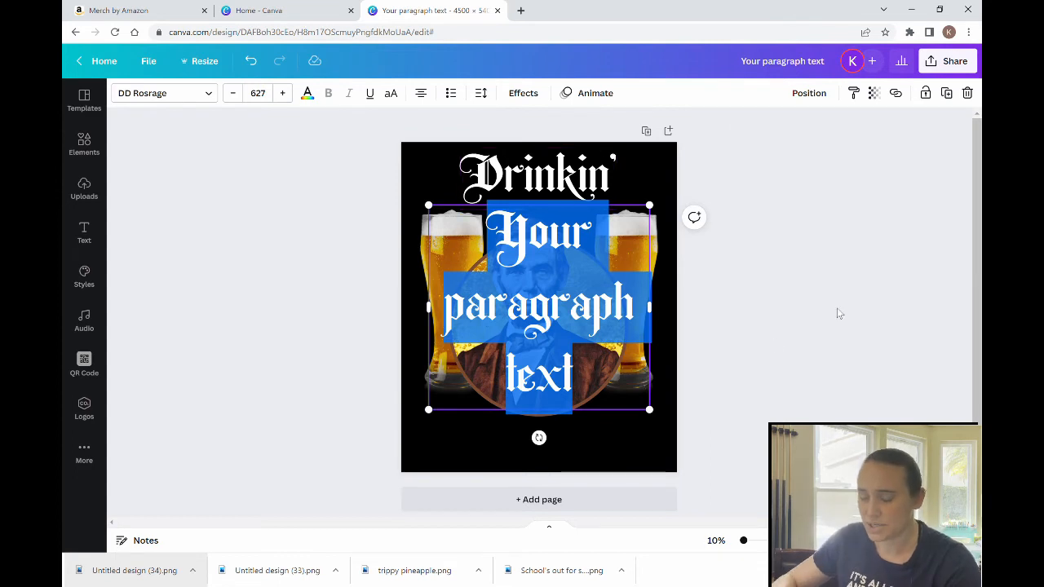
text(L)
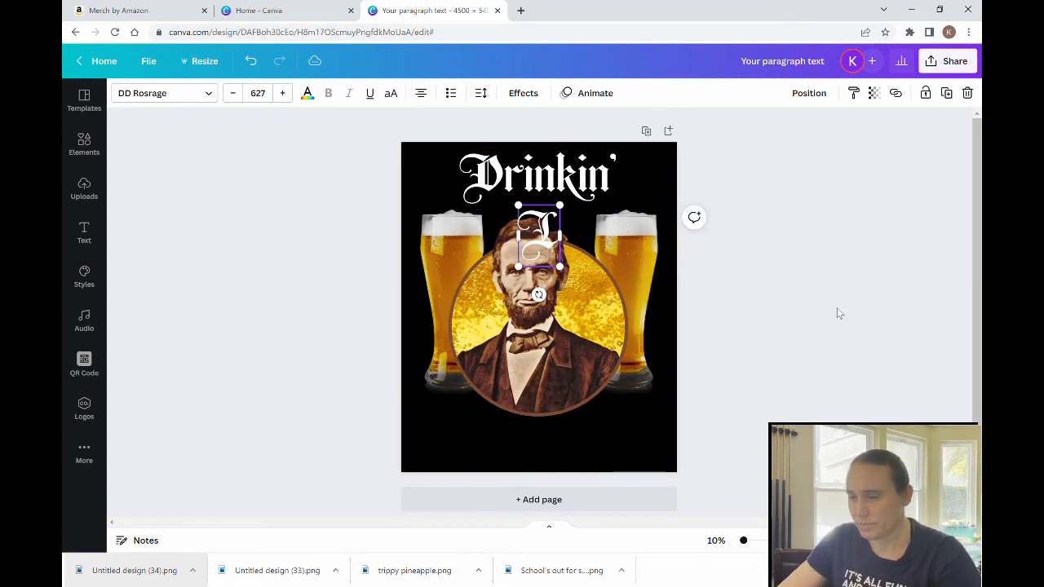
text(ike Lin)
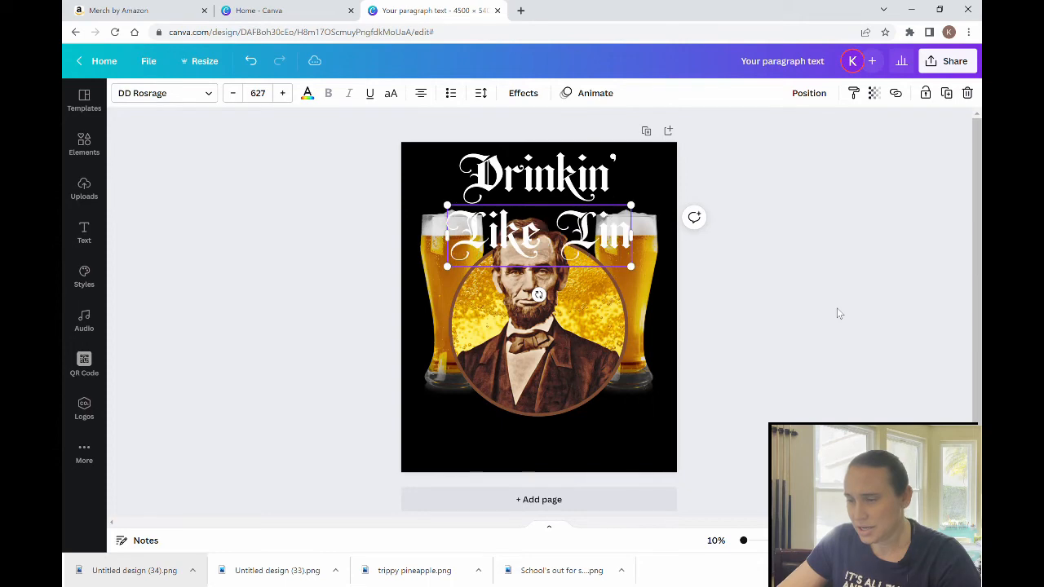
text(coln)
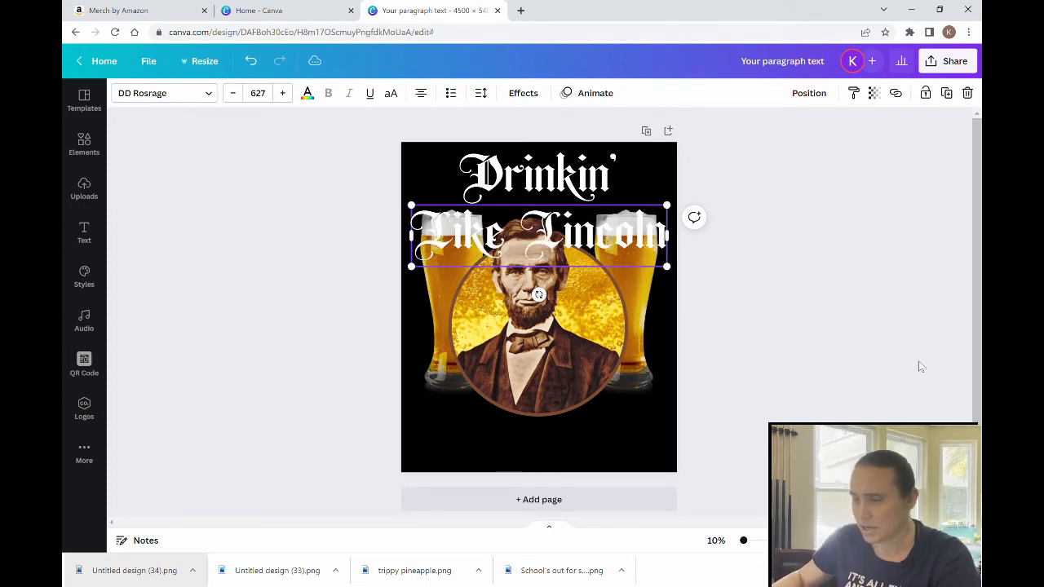
Step: Move the "Like Lincoln" text below Lincoln so it overlaps the lower edge of the beer circle, and deselect it
click(800, 344)
click(592, 247)
drag(592, 248, 588, 432)
click(719, 426)
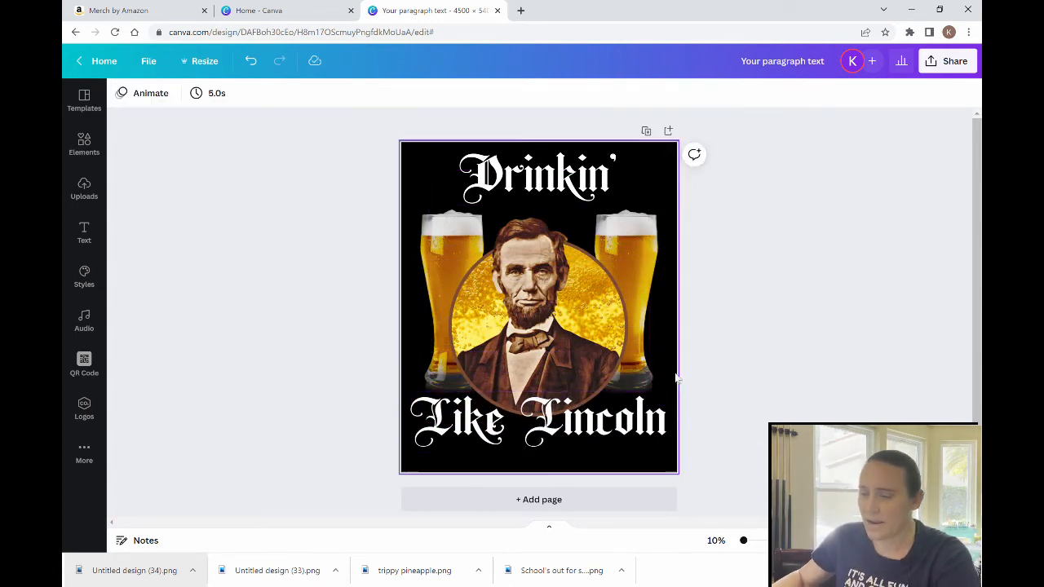
drag(626, 426, 633, 448)
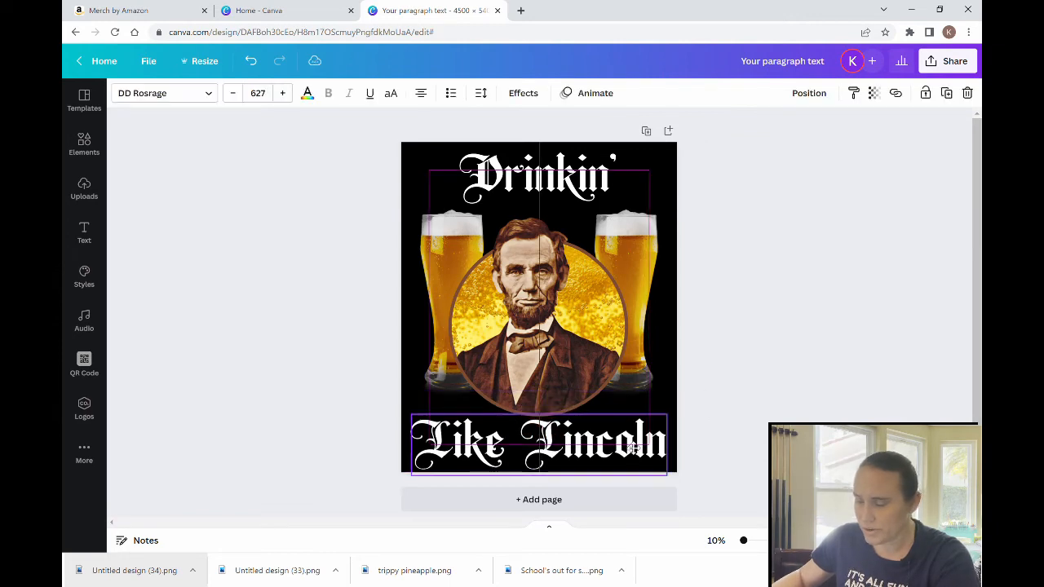
click(694, 428)
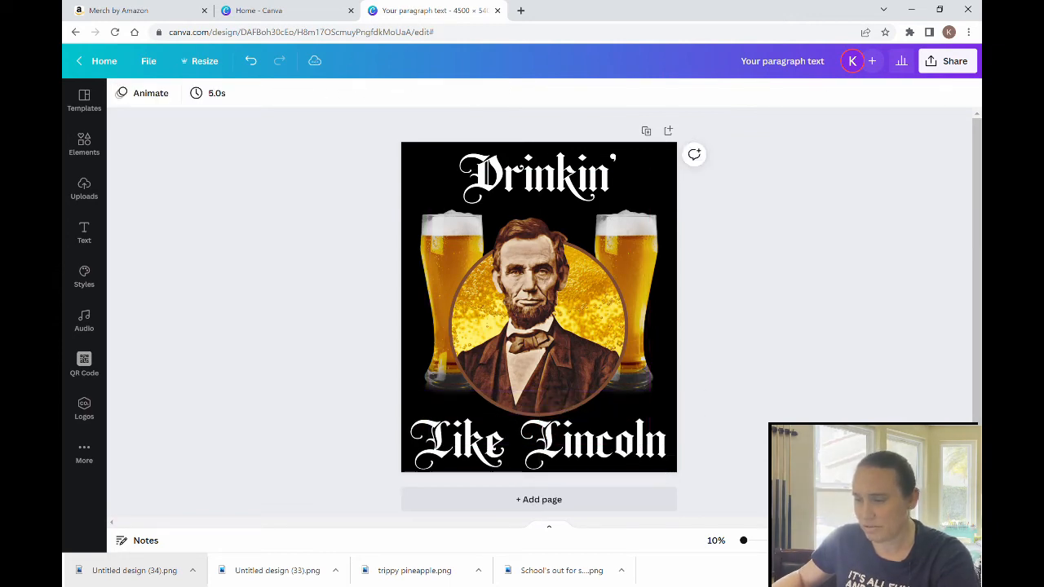
drag(632, 449, 640, 420)
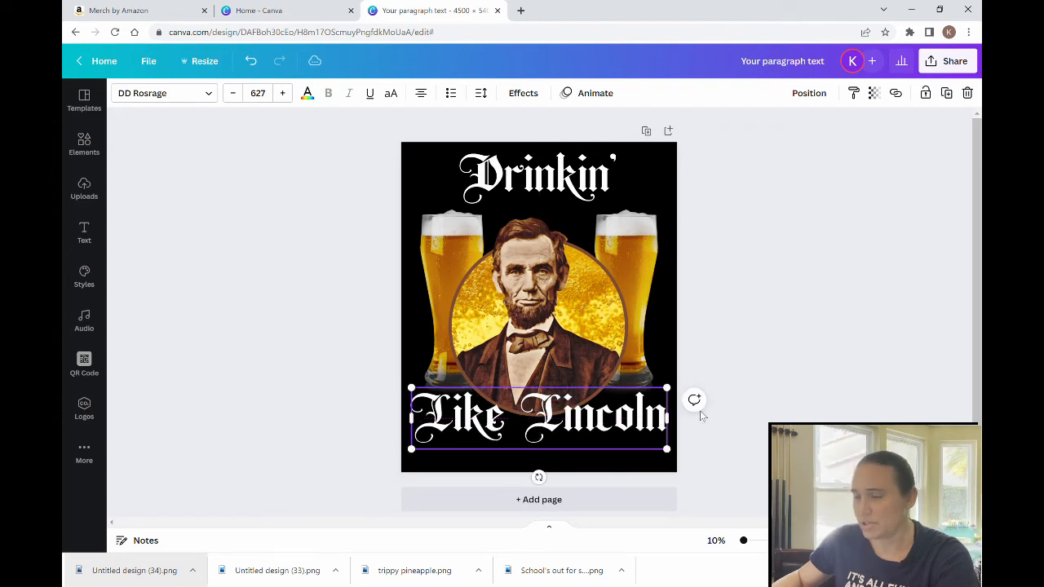
click(805, 421)
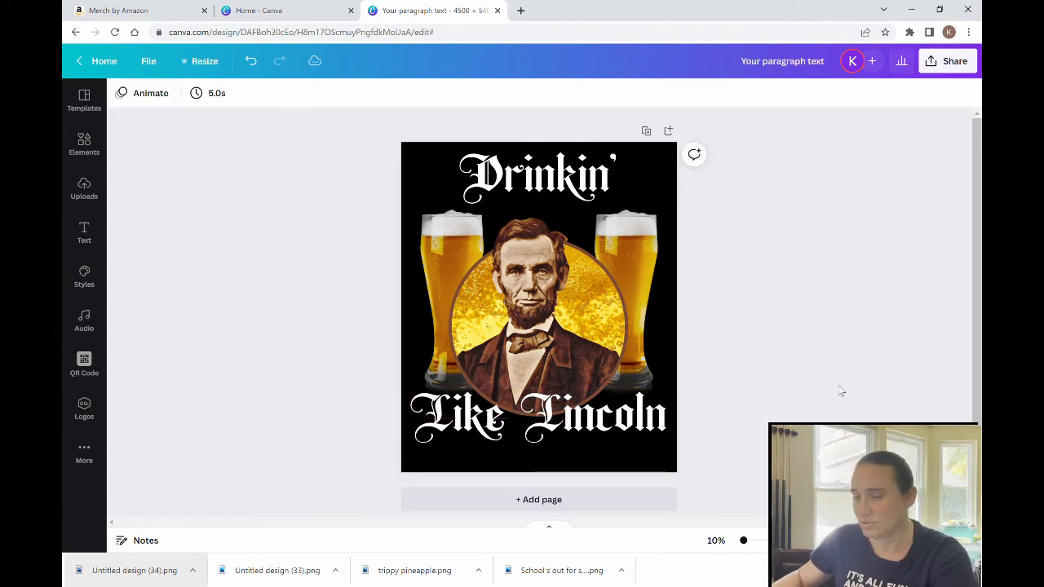
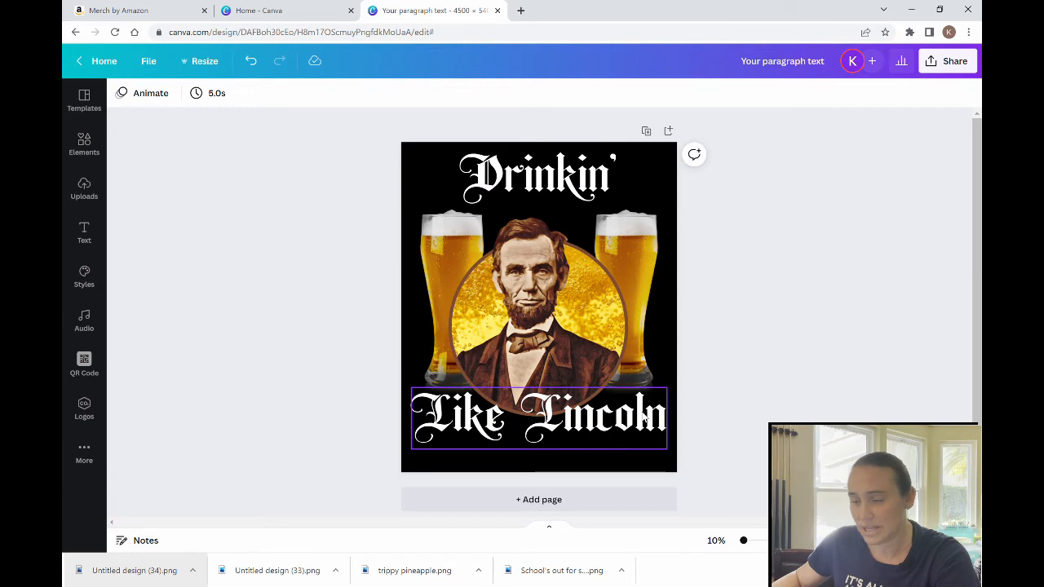
Step: Recolour the "Like Lincoln" text with the golden orange from the photo colours and apply the change to all matching white text
click(644, 417)
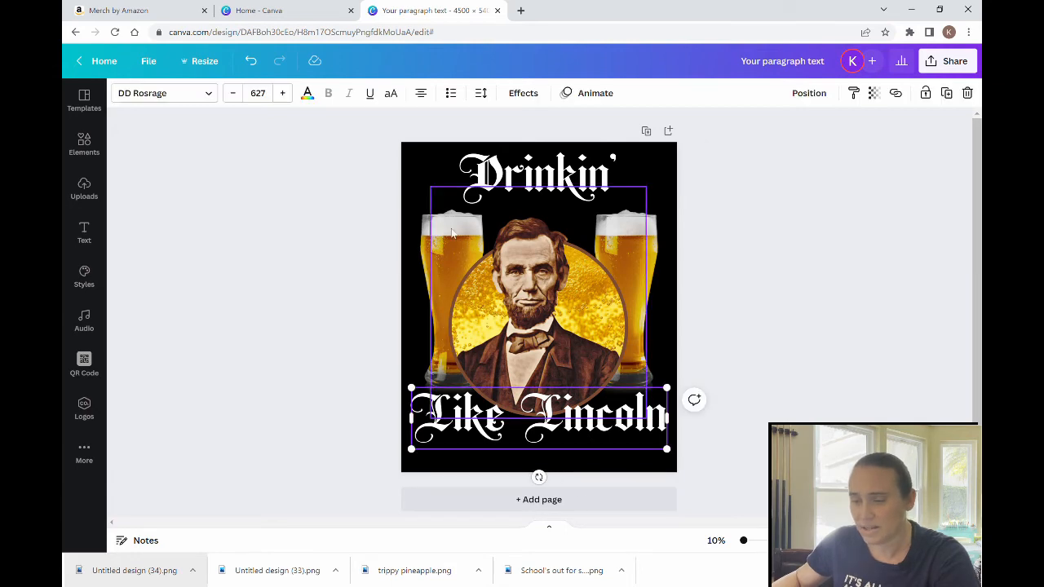
click(307, 93)
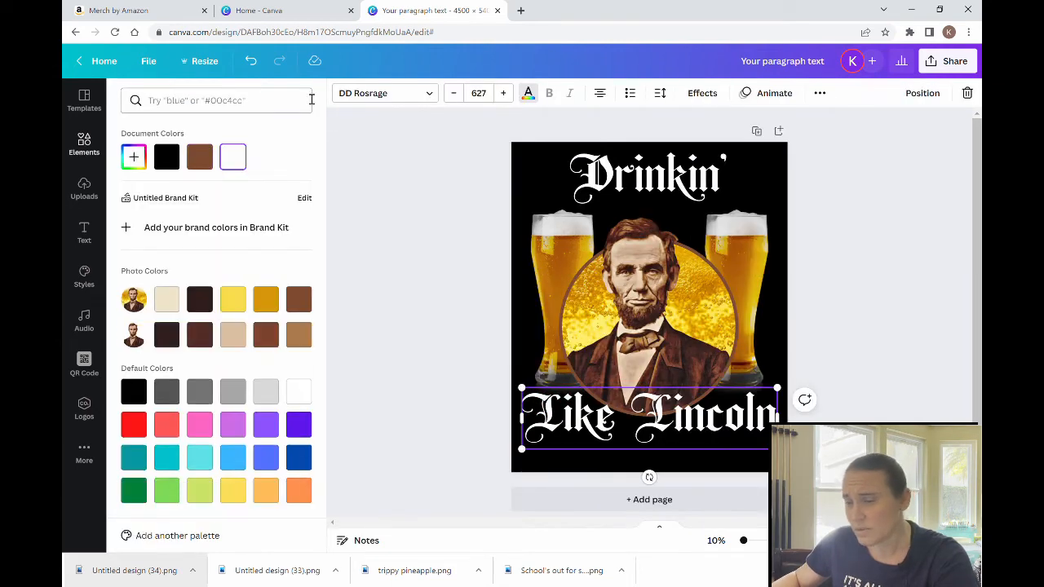
click(267, 306)
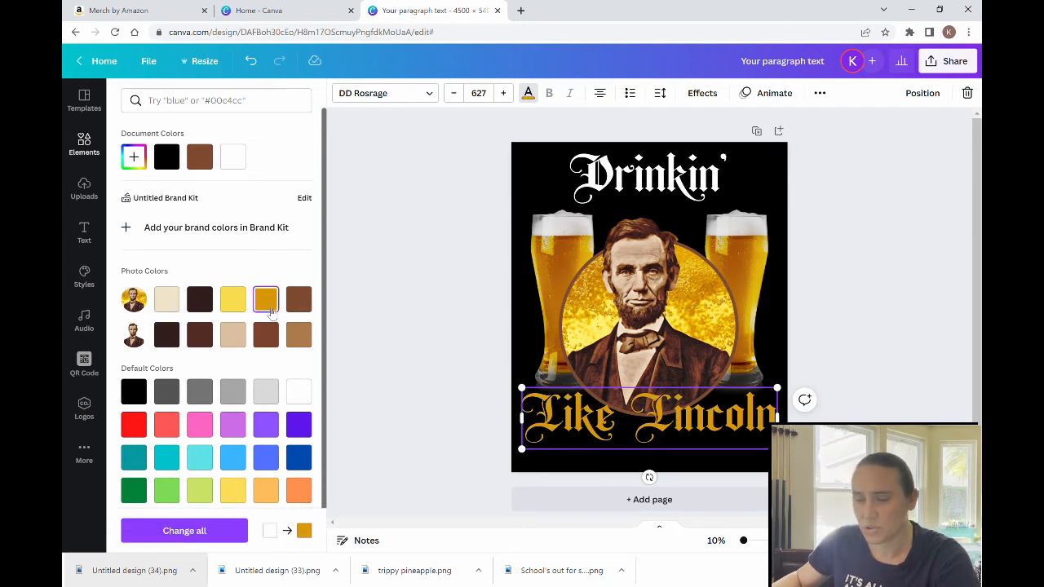
click(238, 531)
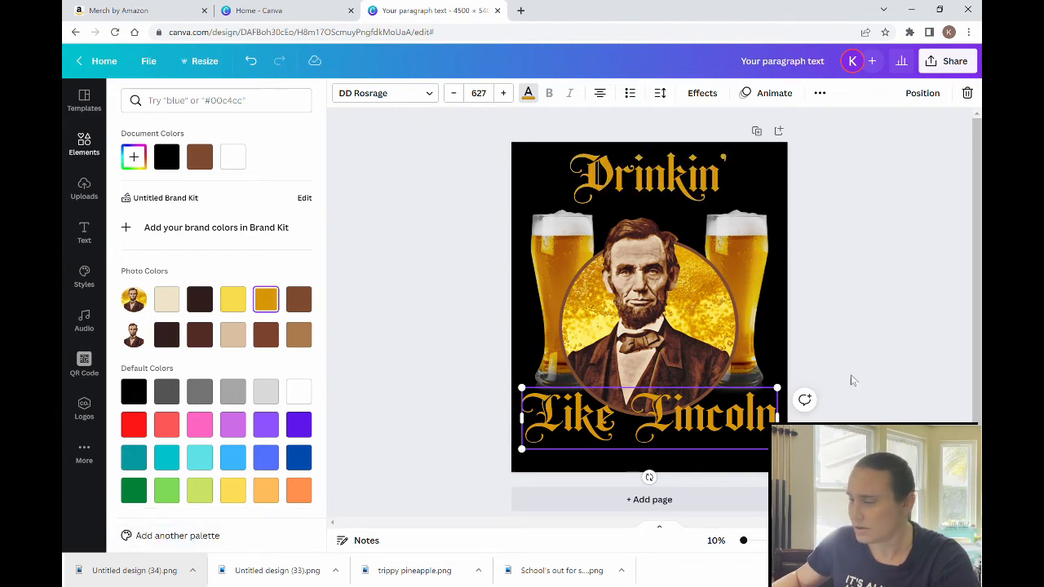
click(833, 331)
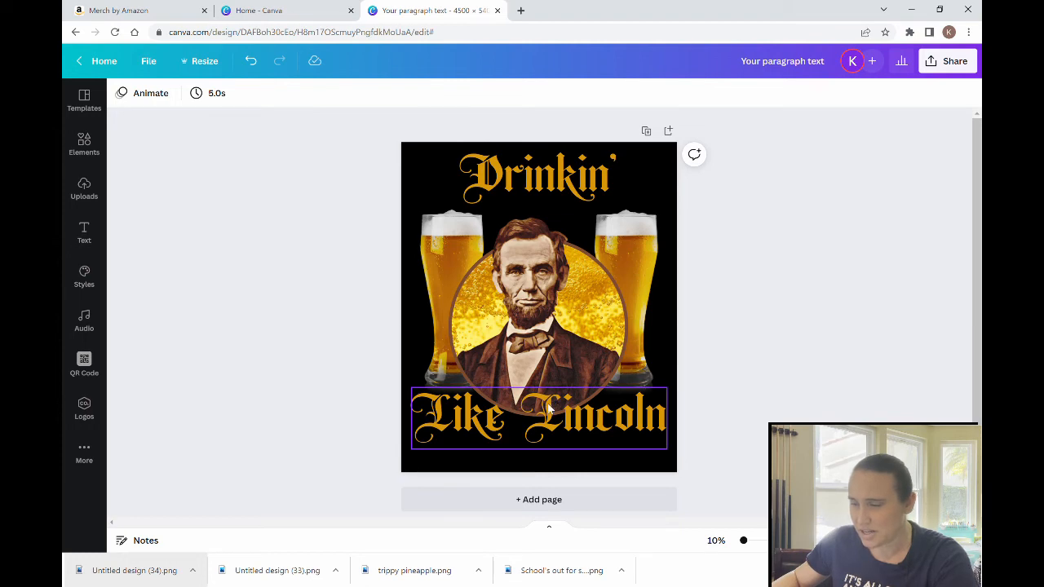
Step: Apply a Shadow effect in black to the "Like Lincoln" text
click(586, 431)
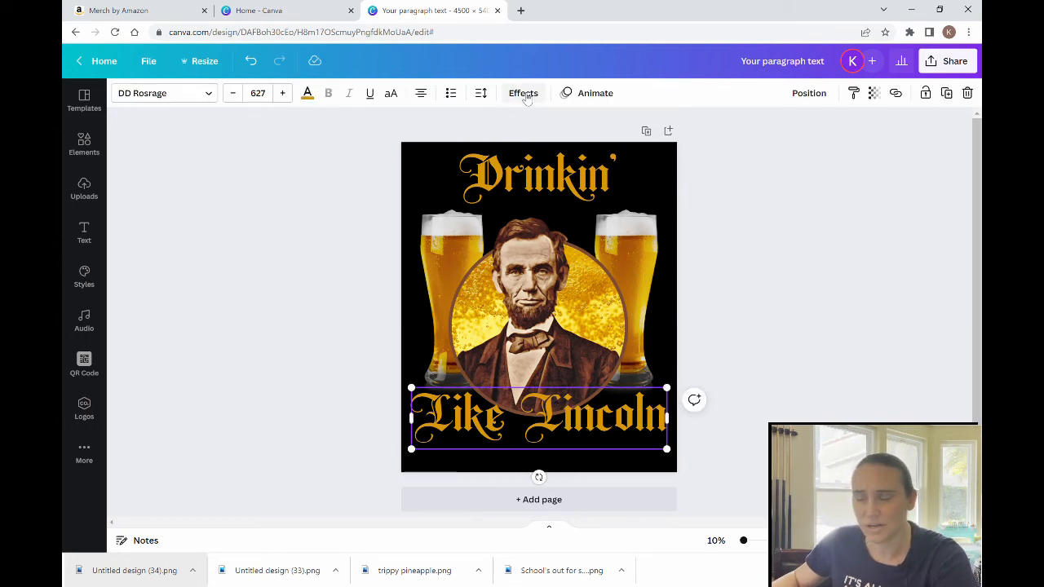
click(308, 93)
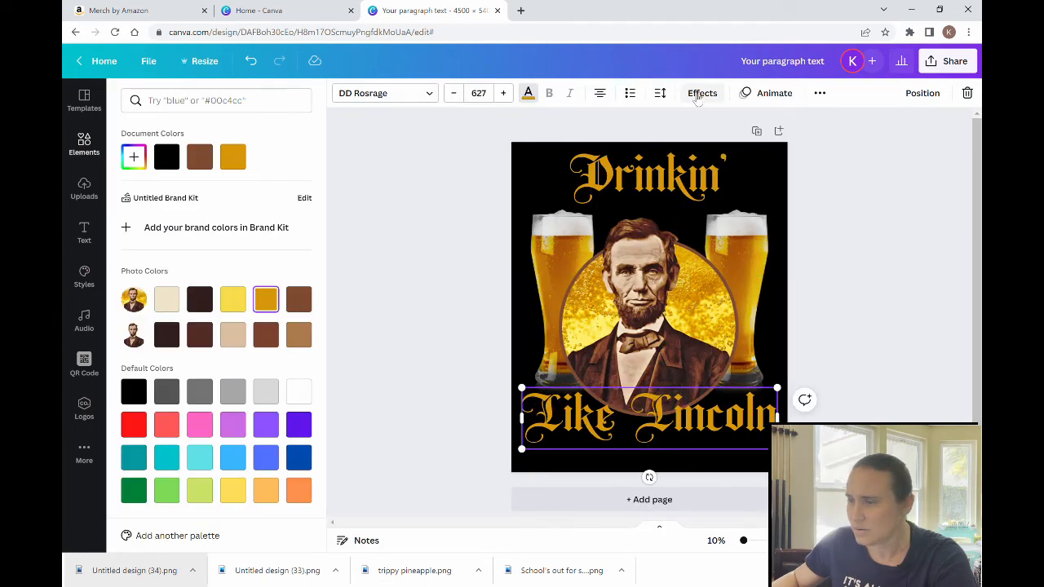
click(831, 382)
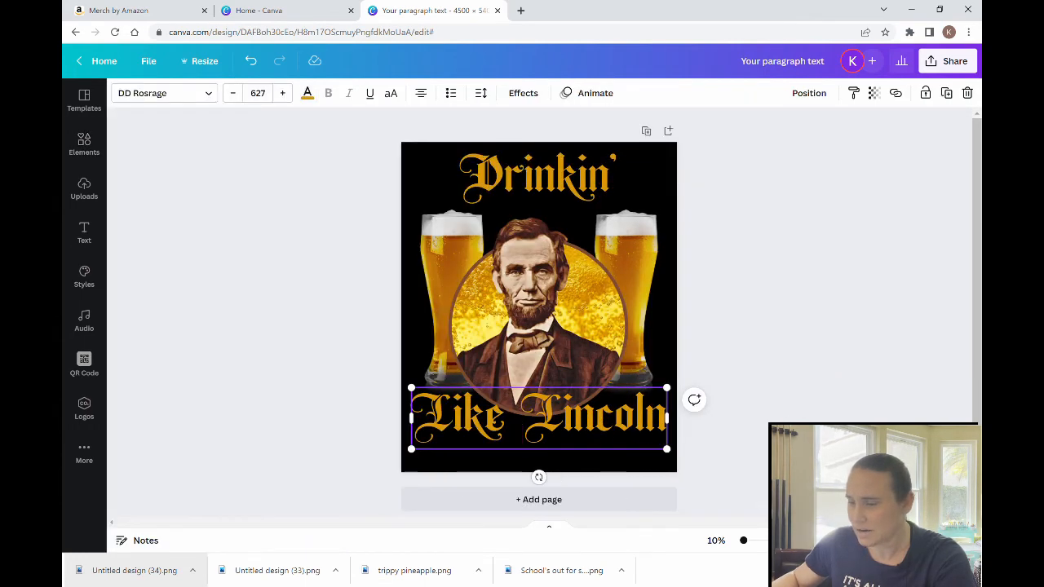
click(523, 93)
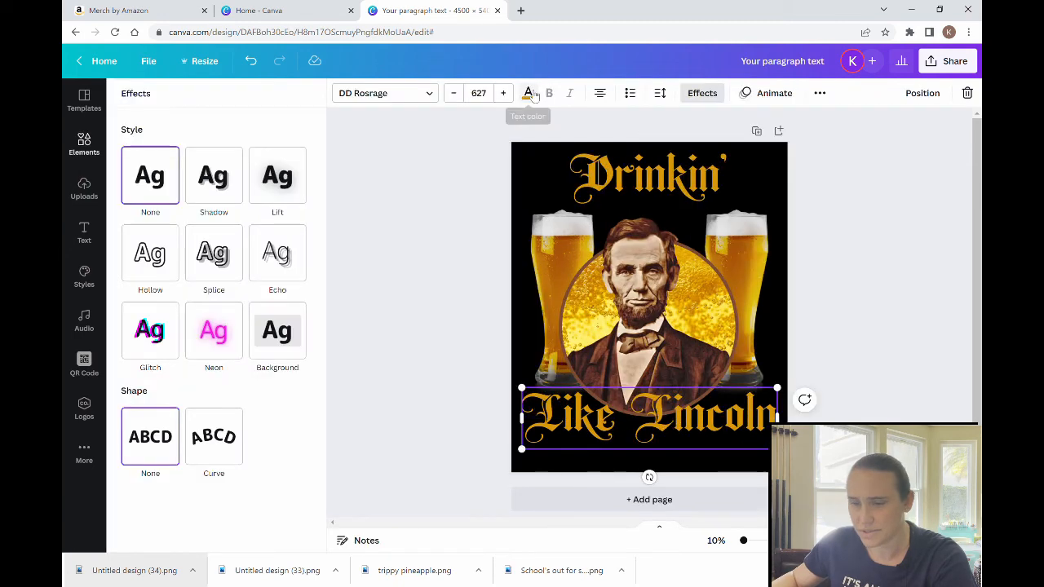
click(220, 175)
click(297, 371)
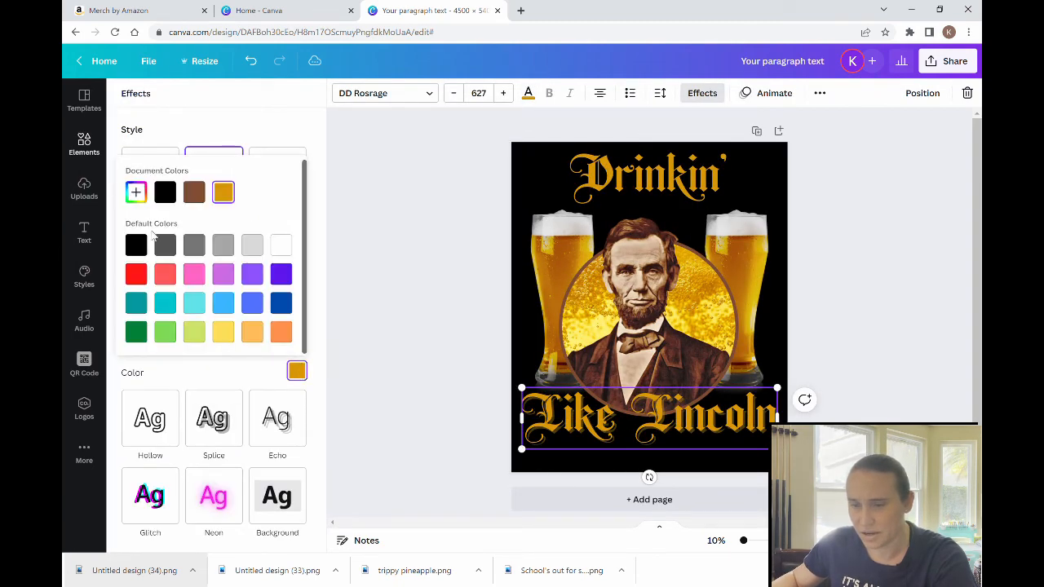
click(135, 246)
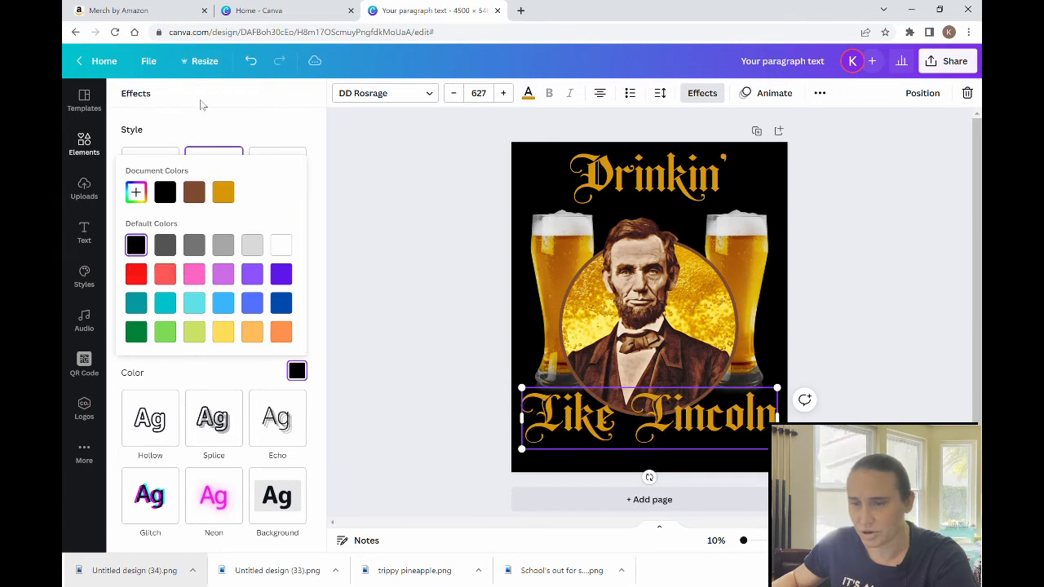
click(198, 106)
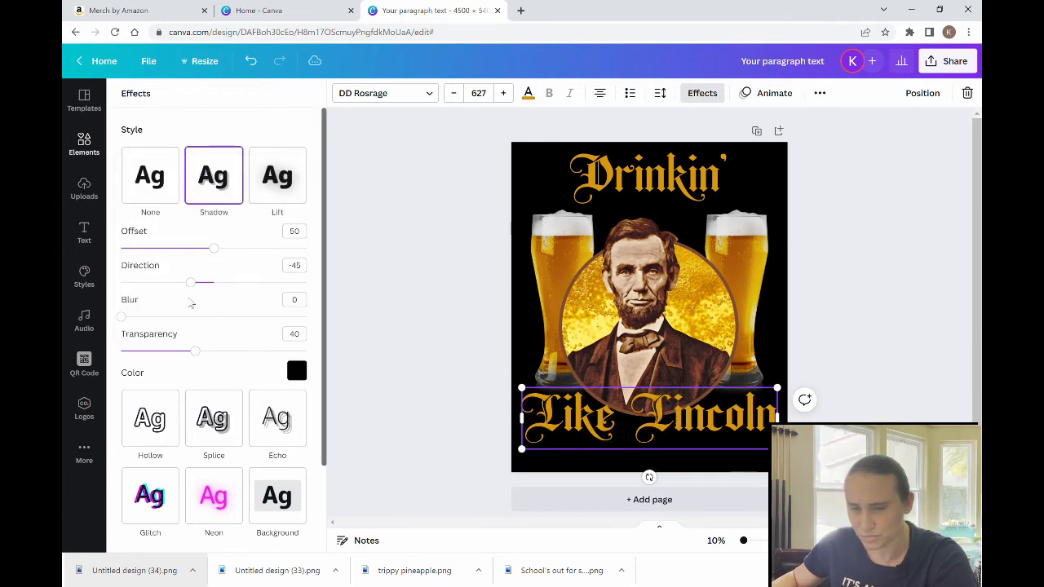
Step: Set the "Like Lincoln" shadow's transparency to 80 and its offset to 34, and deselect the text
drag(196, 352, 199, 352)
drag(269, 361, 270, 362)
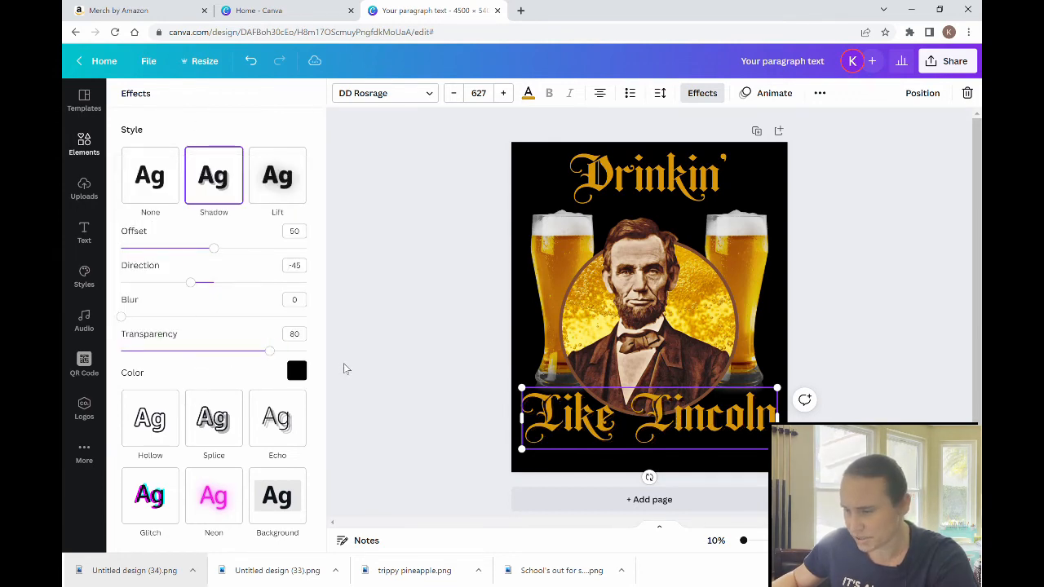
drag(215, 249, 184, 250)
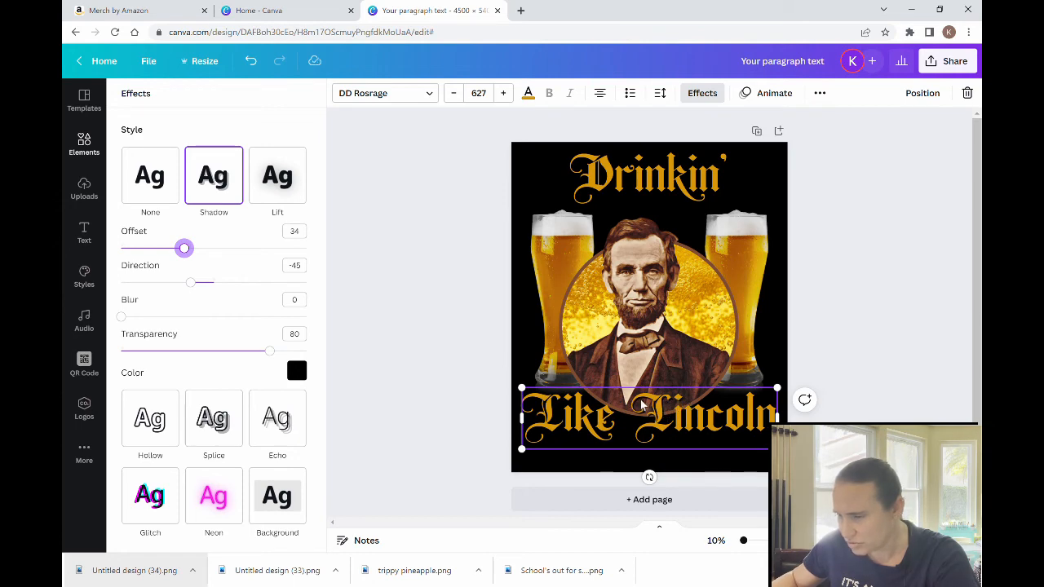
click(860, 319)
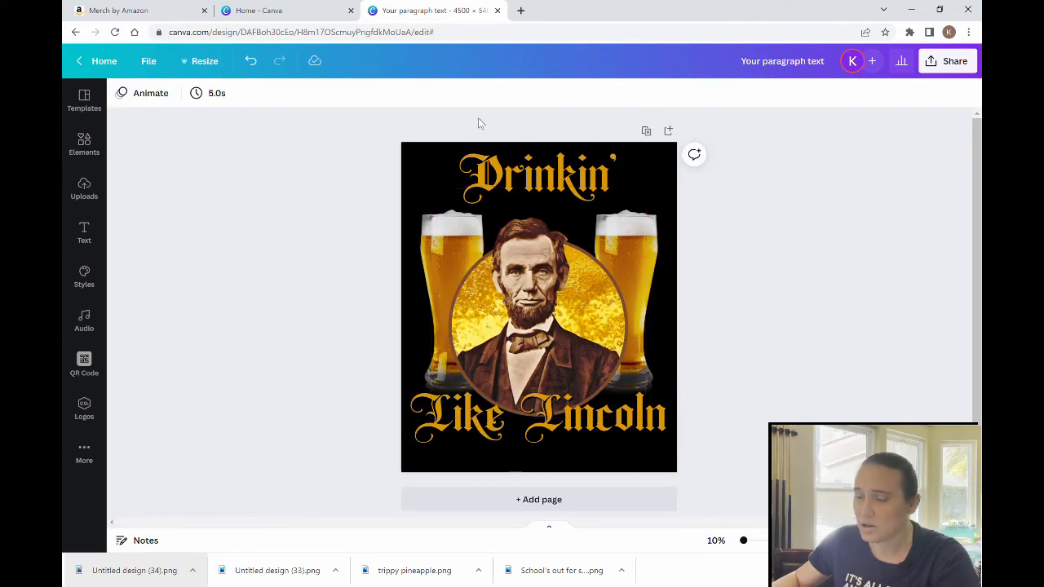
Step: Change the page background from black to white
click(670, 474)
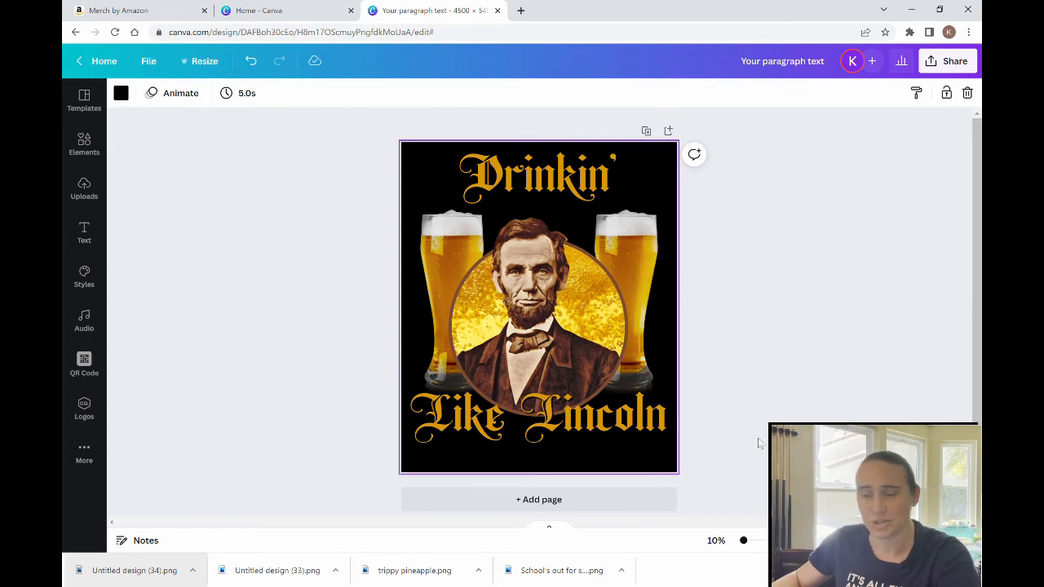
click(121, 93)
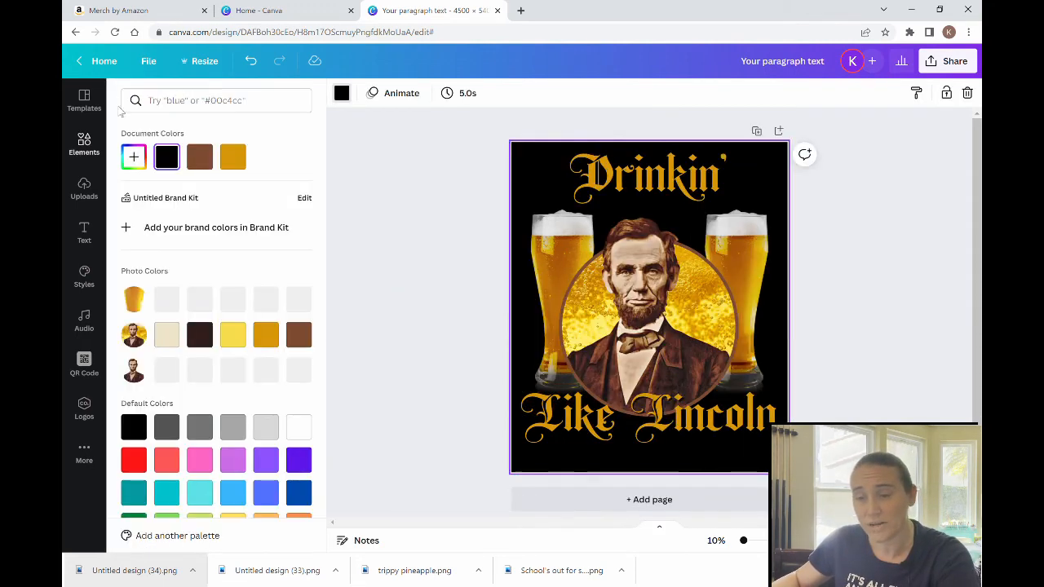
click(295, 396)
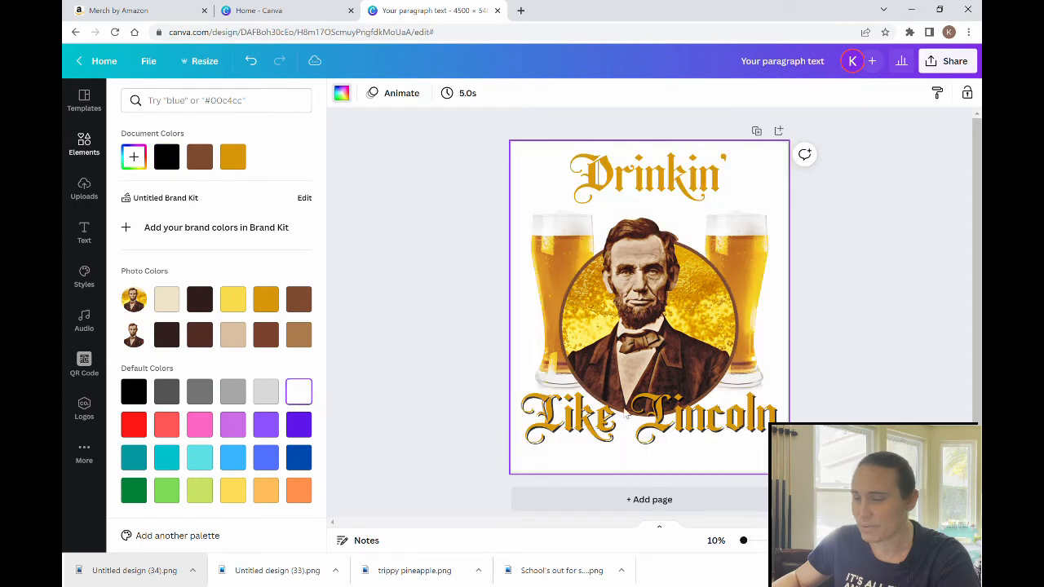
click(828, 371)
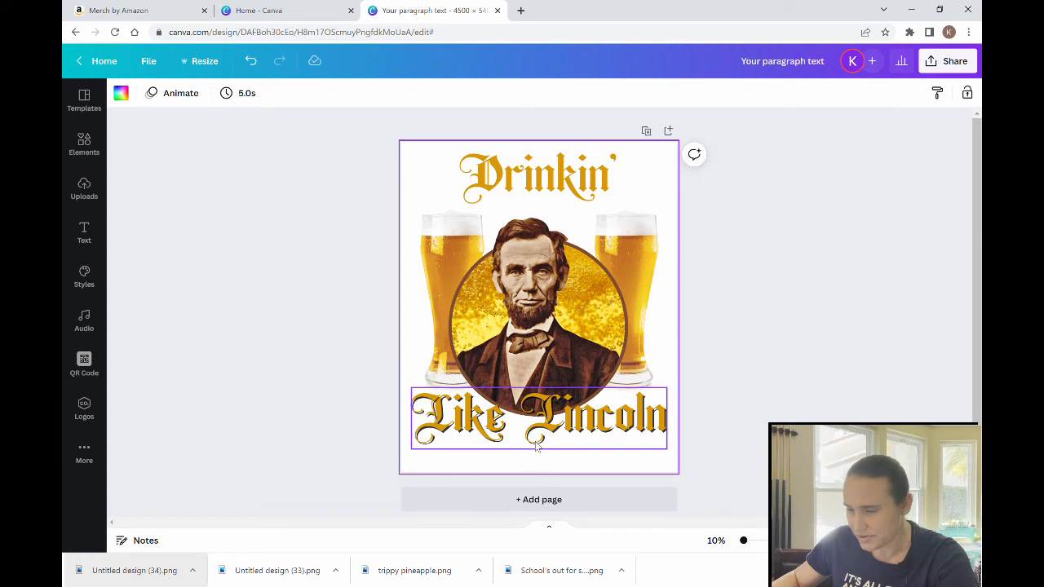
Step: Reduce the shadow offset of the "Like Lincoln" text to 16 and deselect it
click(603, 433)
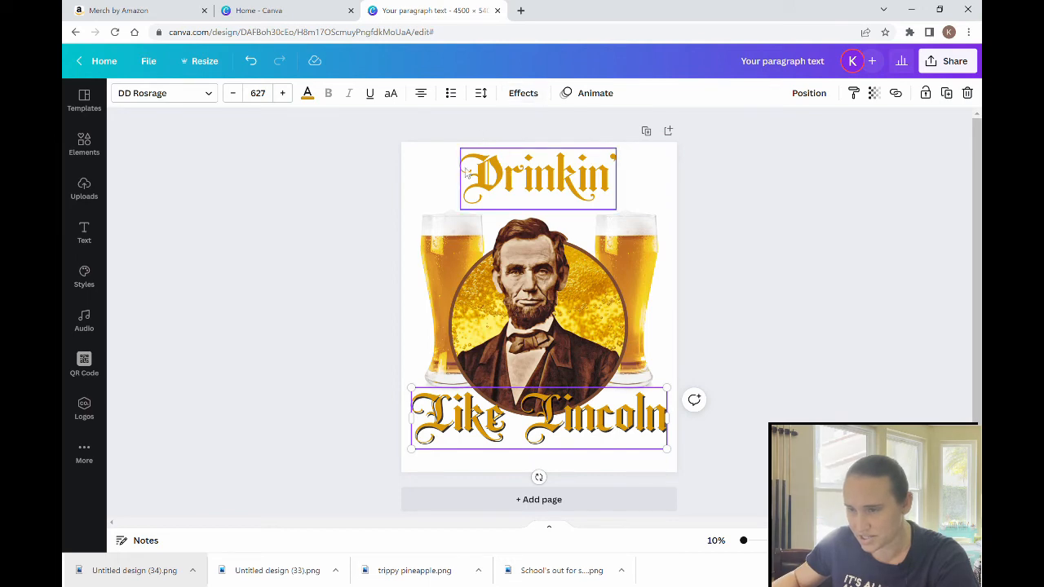
click(522, 97)
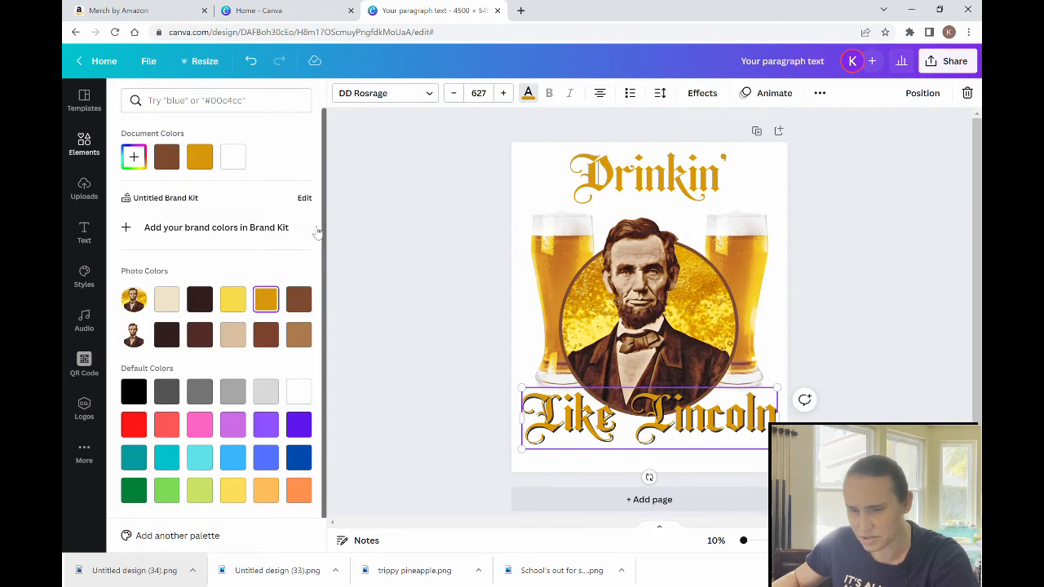
click(701, 93)
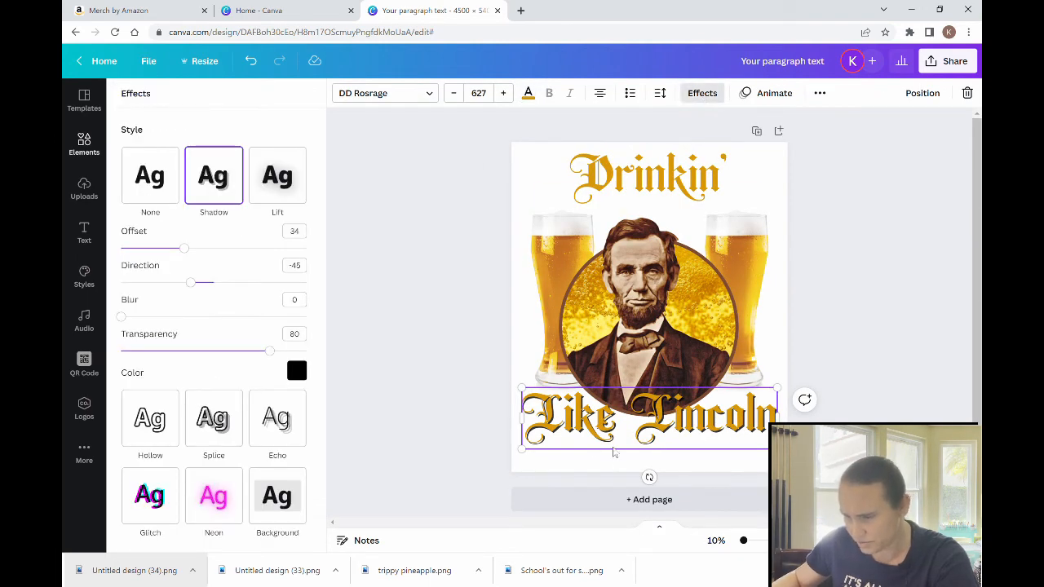
drag(184, 249, 153, 250)
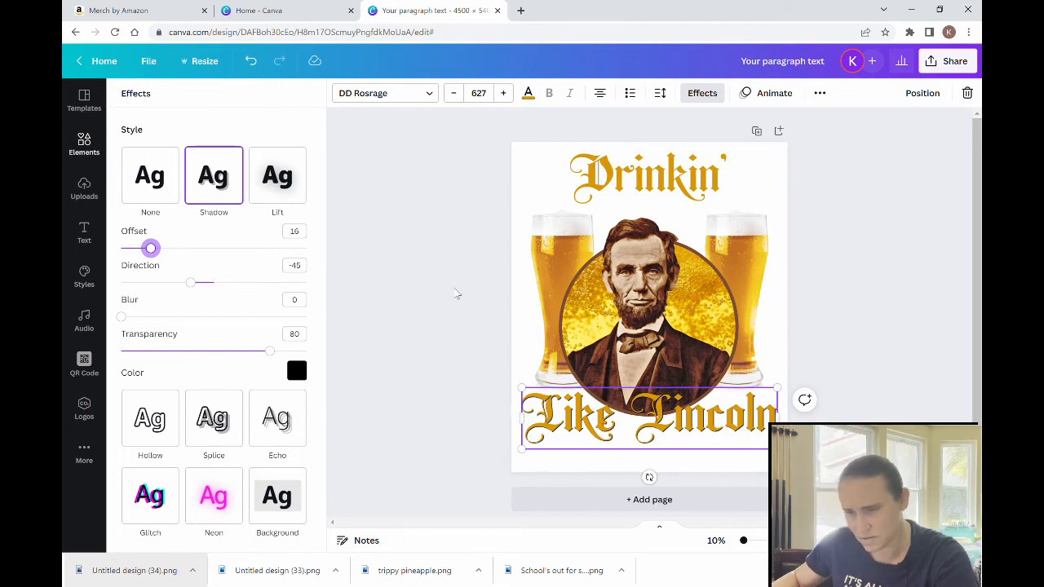
click(404, 261)
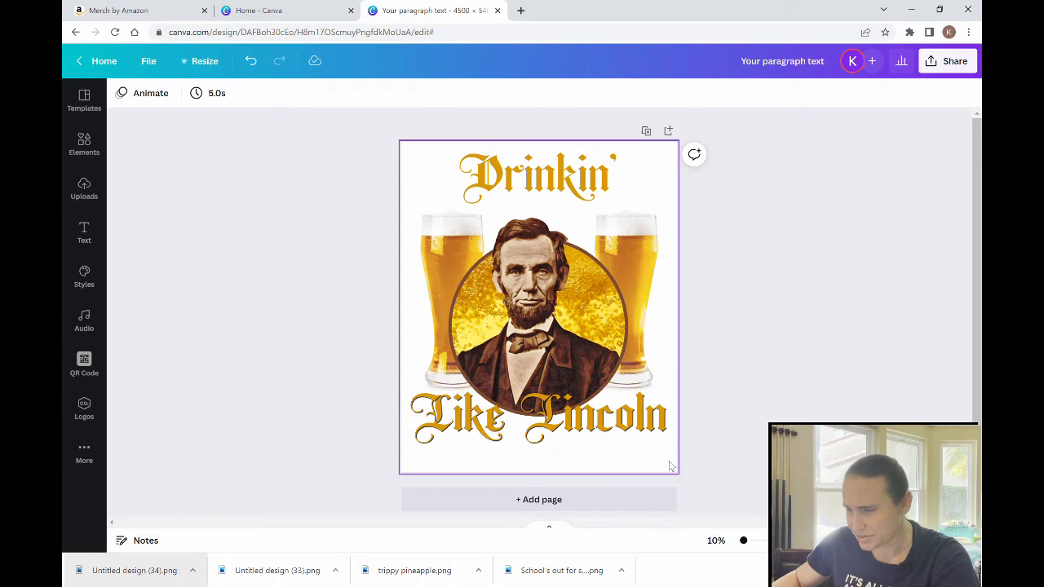
Step: Move the beer glasses, Lincoln circle and "Like Lincoln" text down together to make more room below "Drinkin'"
drag(673, 466, 393, 279)
drag(538, 297, 548, 315)
click(779, 285)
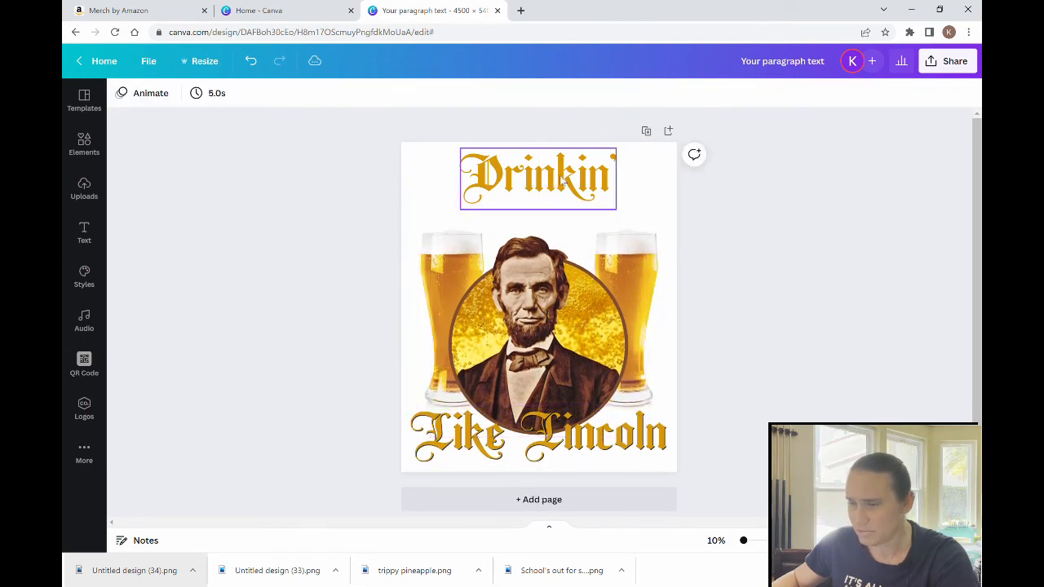
Step: Enlarge the "Drinkin'" text proportionally on both sides to font size 845 and deselect it
click(606, 192)
drag(619, 212, 652, 239)
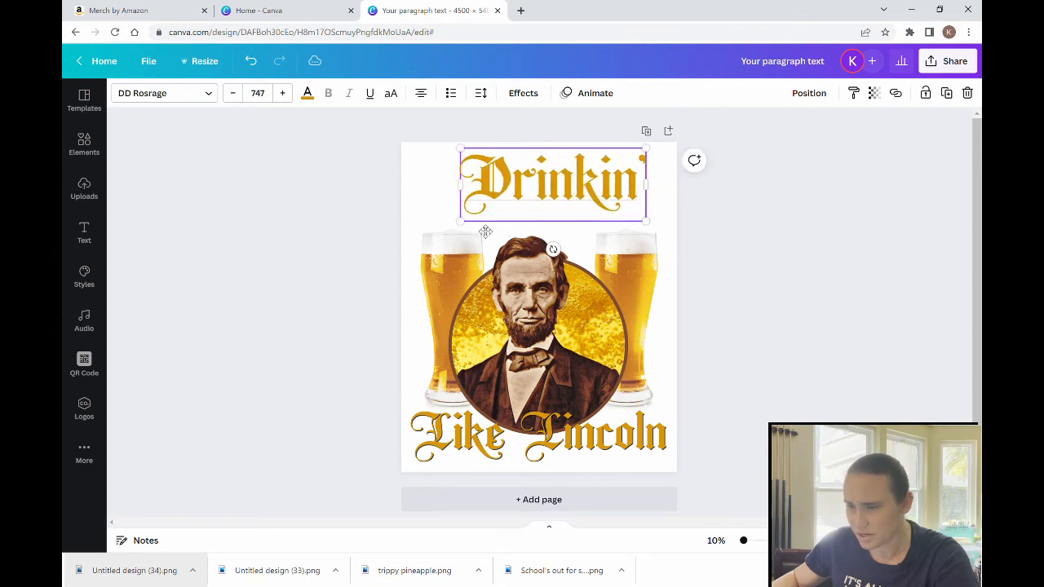
drag(461, 221, 441, 242)
click(814, 341)
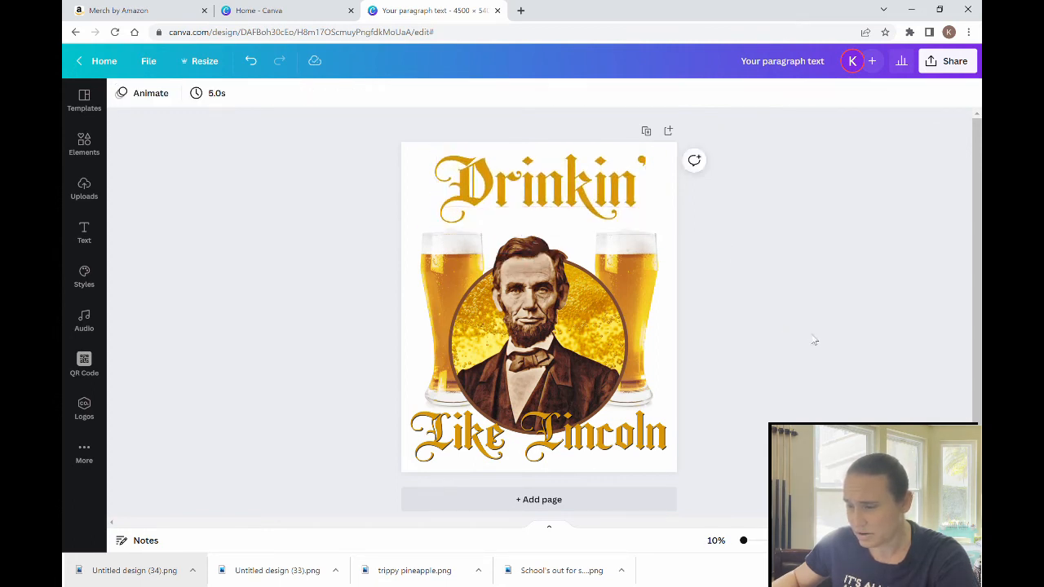
Step: Nudge the enlarged "Drinkin'" text slightly upward above the beer glasses and deselect it
click(547, 190)
double_click(557, 193)
key(Escape)
click(581, 200)
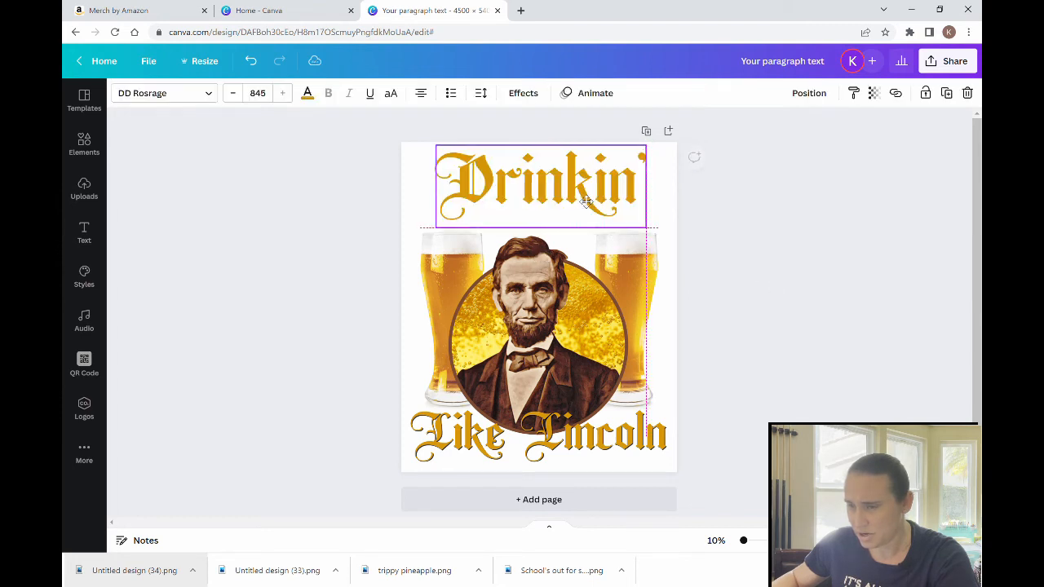
key(Escape)
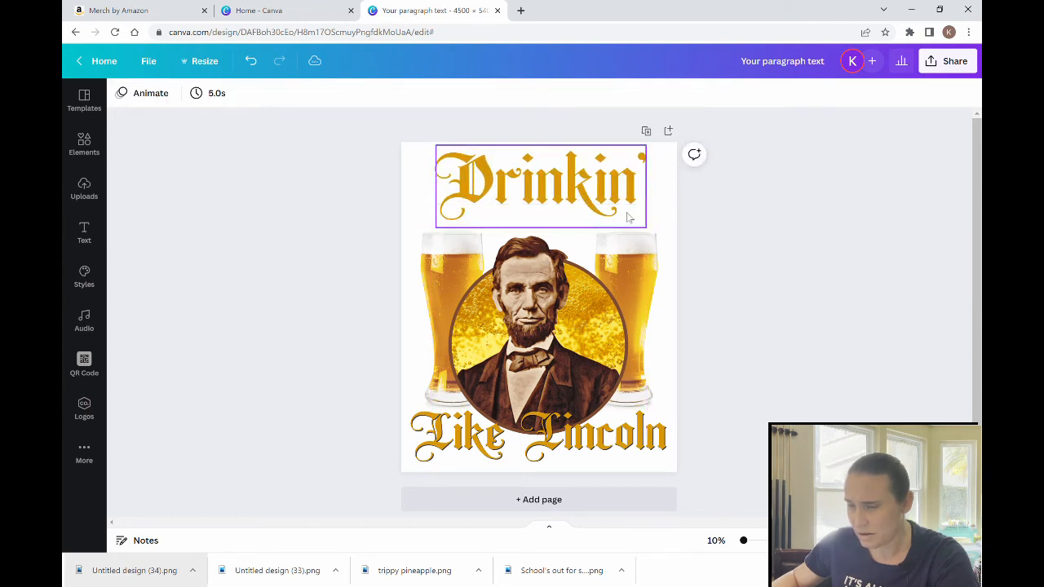
Step: Nudge the "Drinkin'" text slightly left to centre it above the beer glasses and deselect it
click(603, 202)
drag(602, 202, 598, 200)
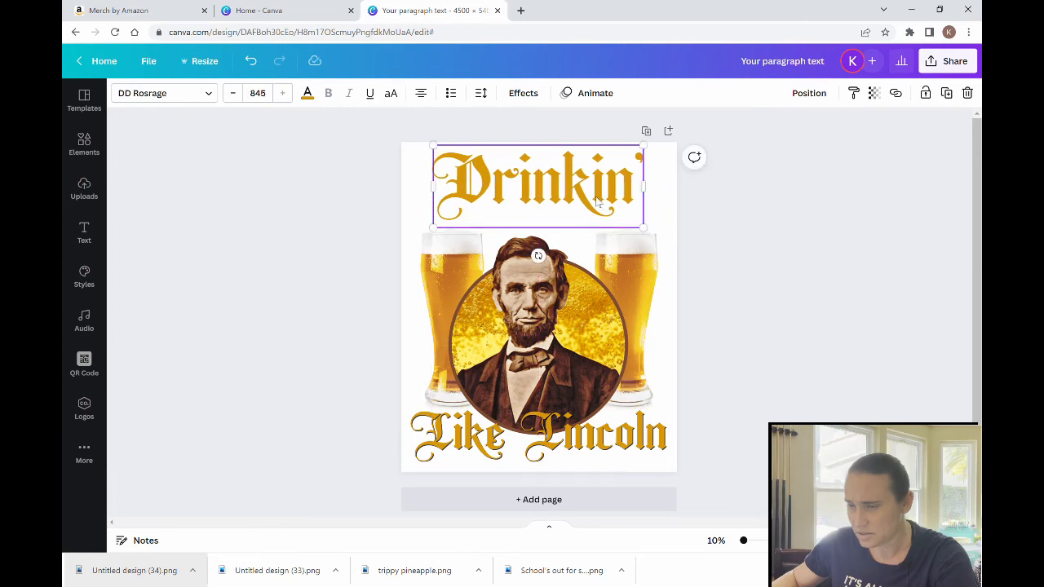
double_click(596, 202)
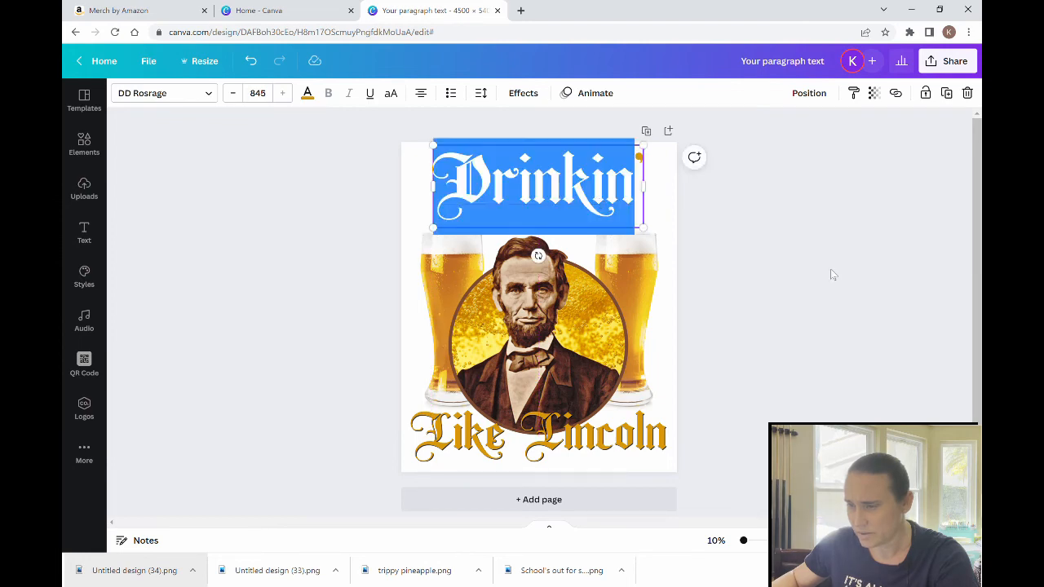
click(831, 271)
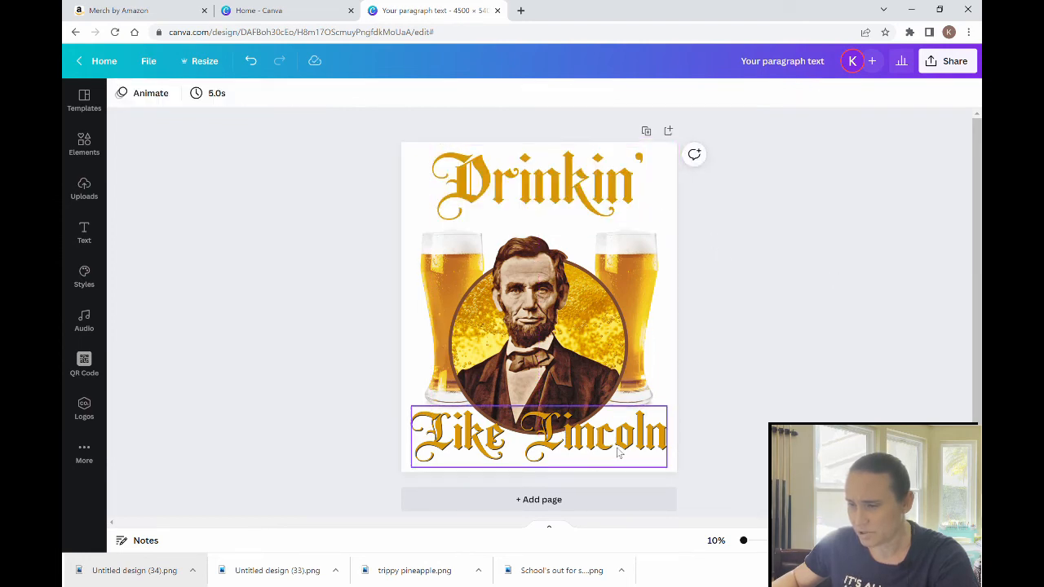
Step: Give the "Drinkin'" text a black shadow with transparency 100 and offset 12, and deselect it
click(555, 153)
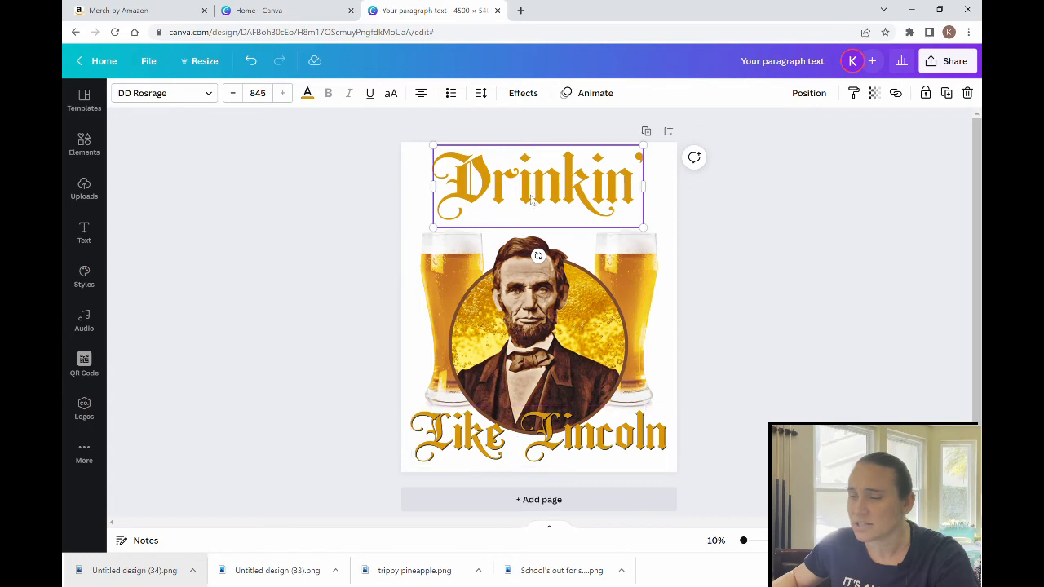
click(523, 93)
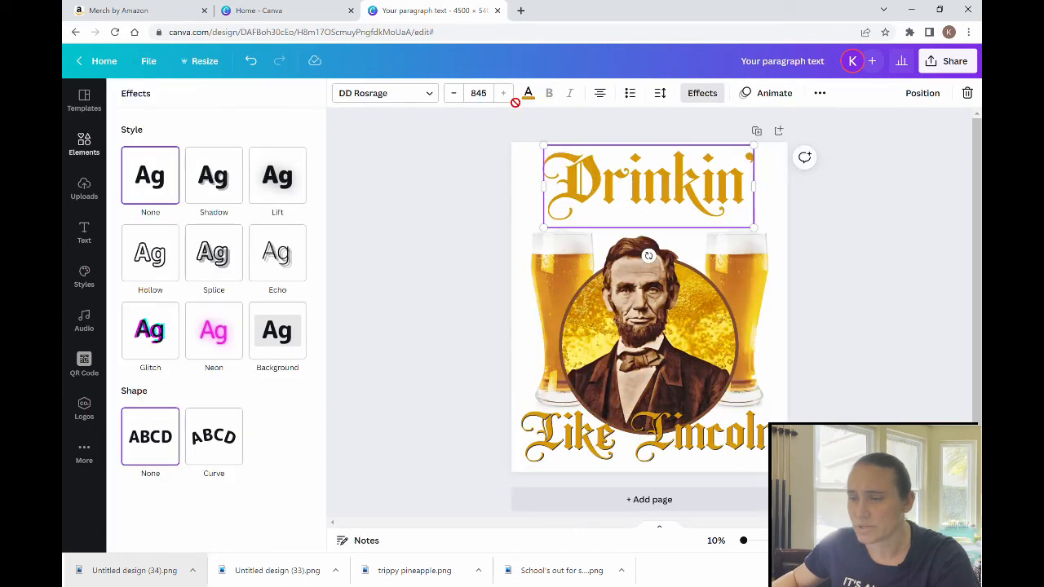
click(214, 175)
click(297, 371)
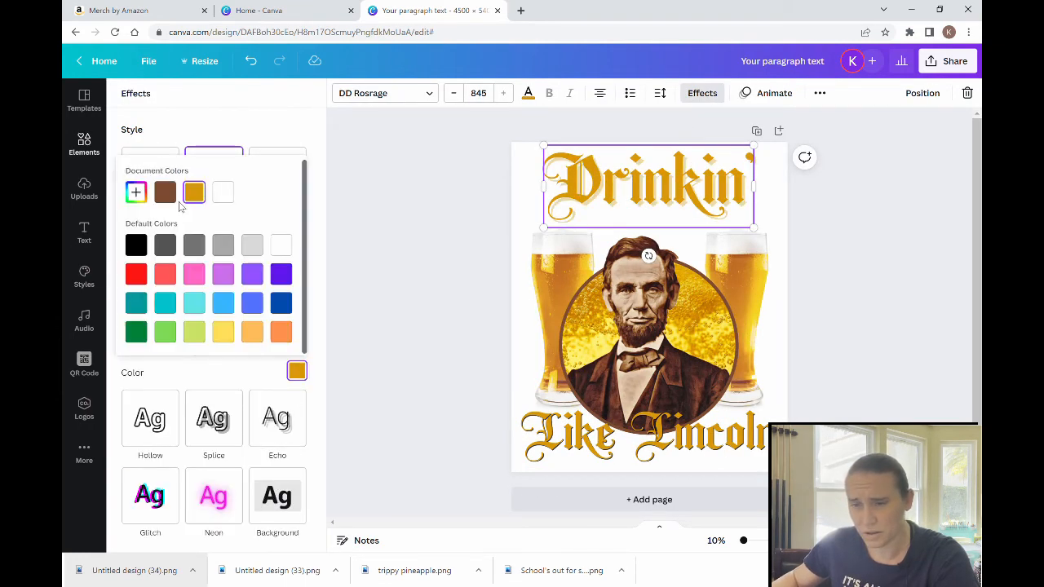
click(137, 245)
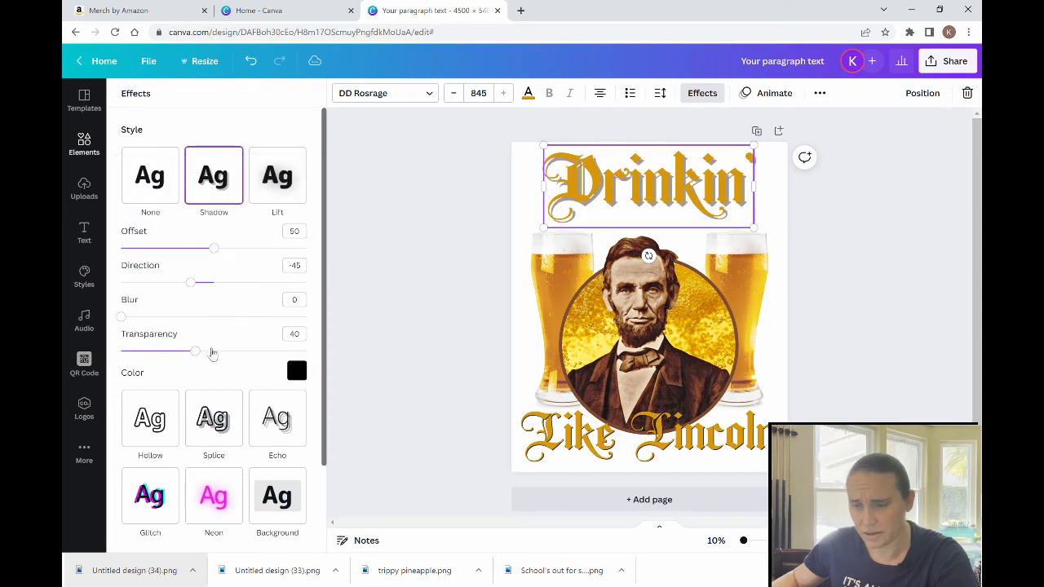
drag(211, 351, 339, 364)
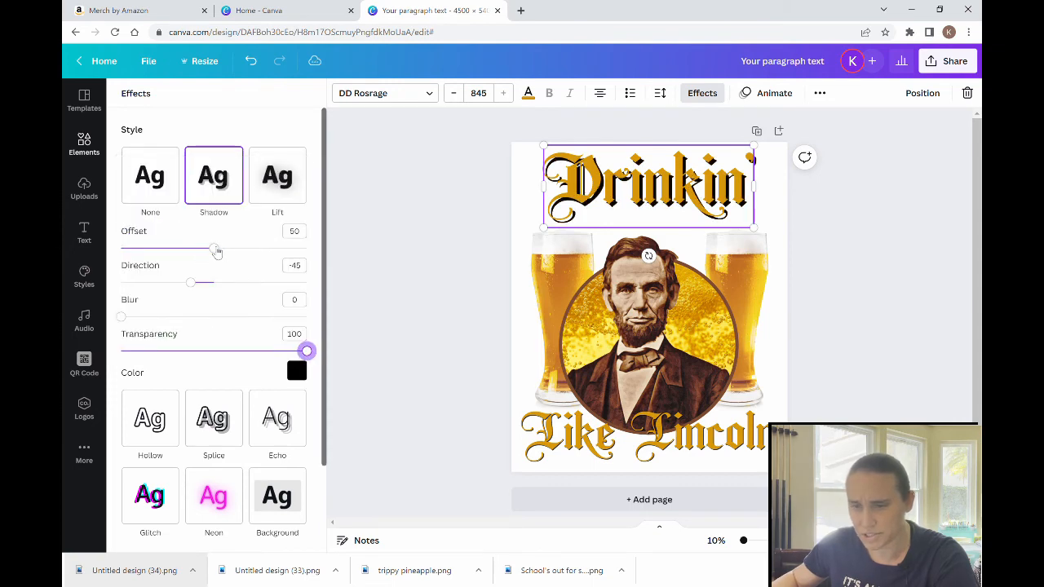
drag(216, 250, 149, 248)
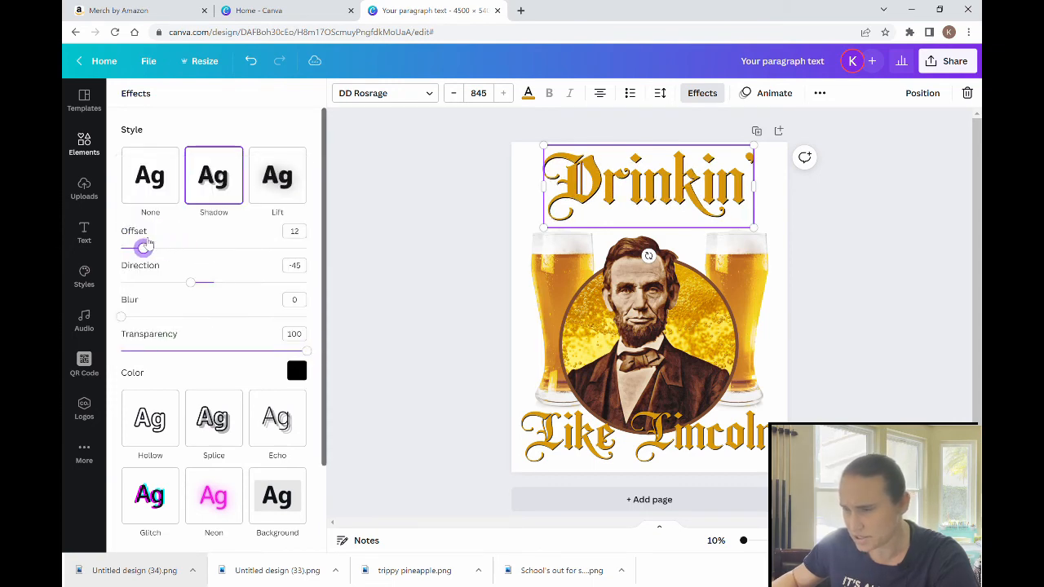
click(391, 277)
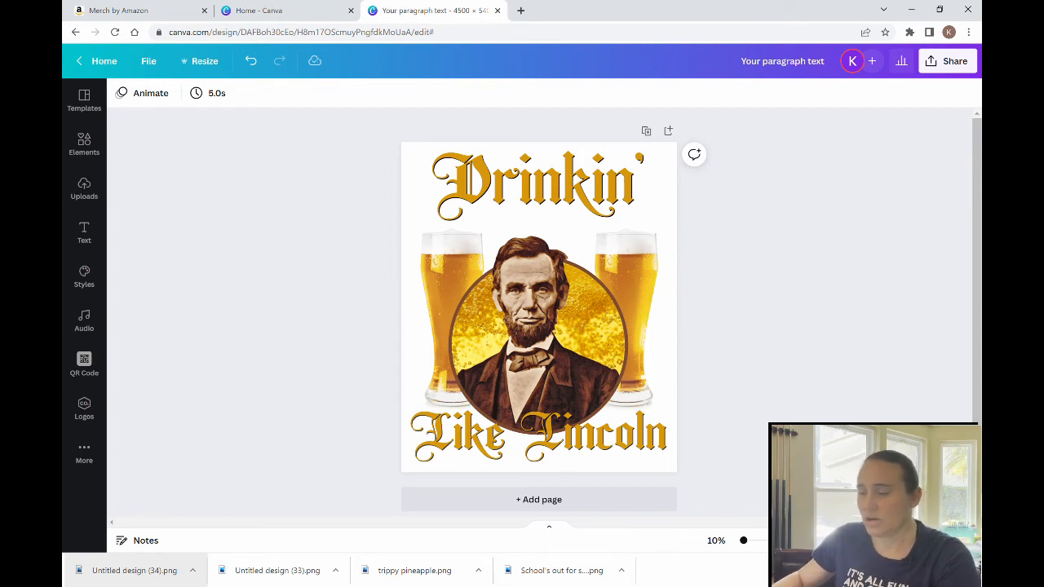
Step: Try light gray, brown, dark blue and red page backgrounds behind the design, returning to dark blue
click(677, 233)
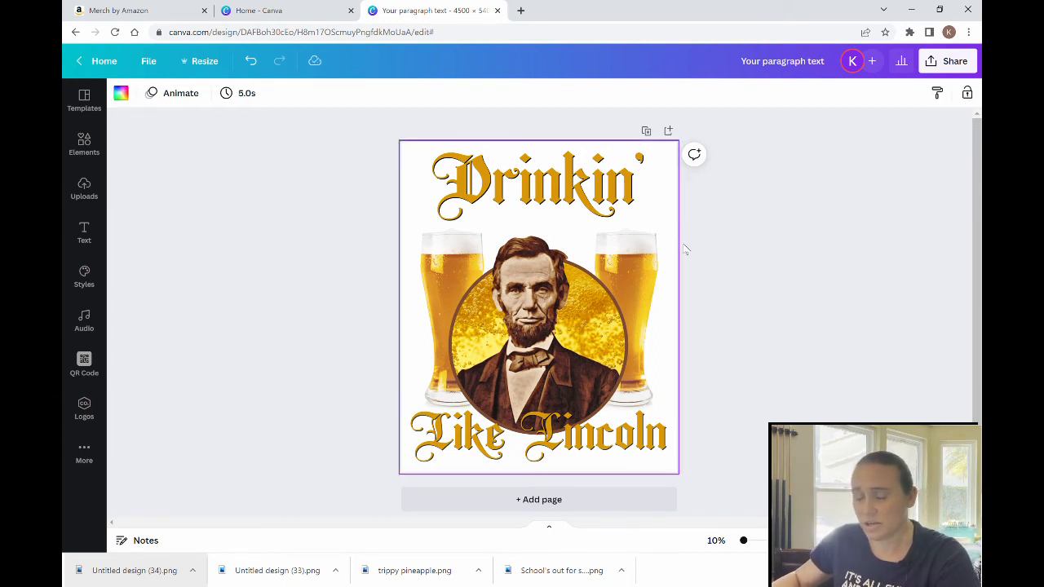
click(120, 94)
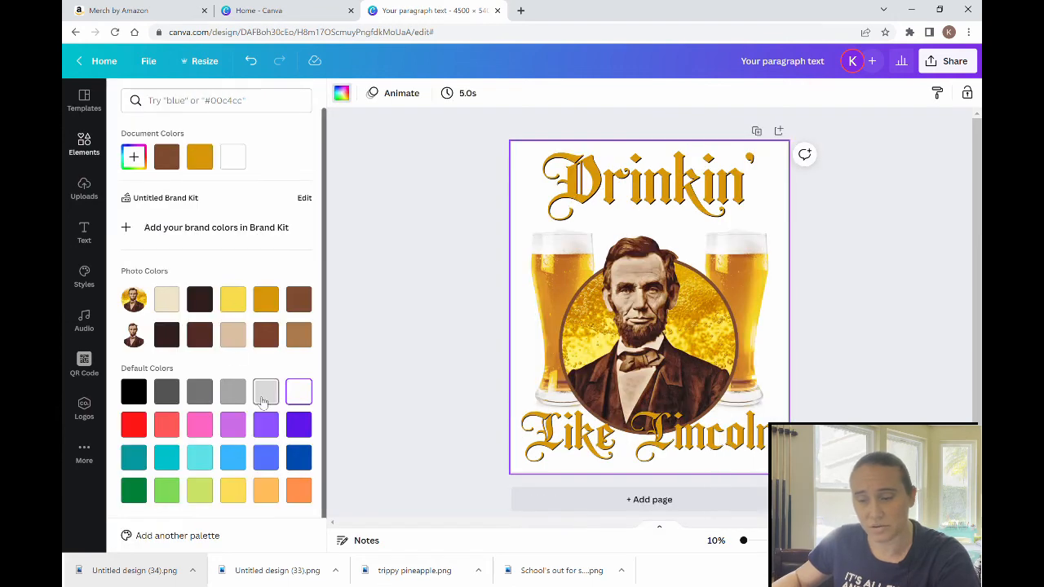
click(265, 394)
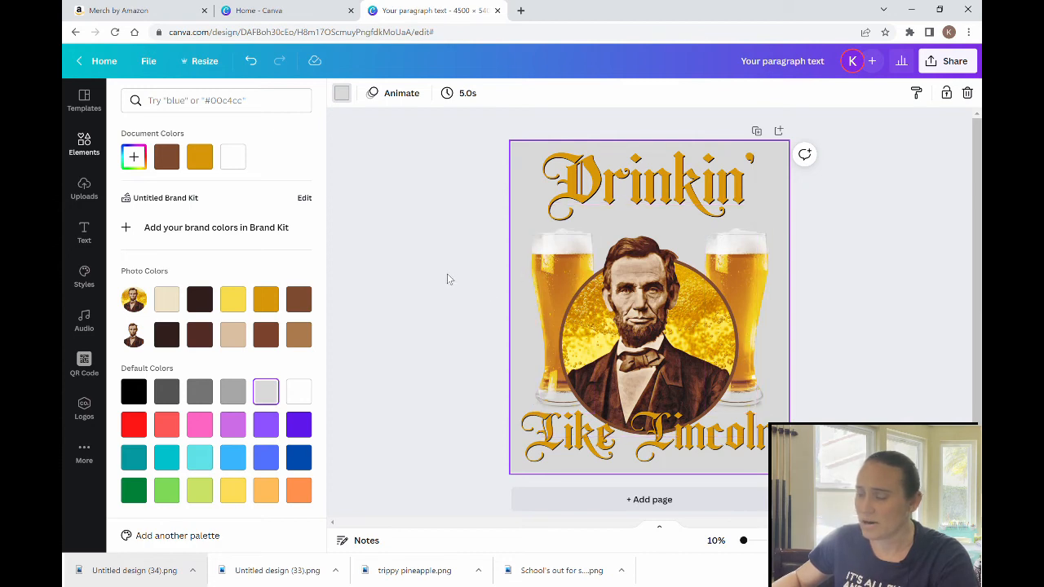
click(307, 306)
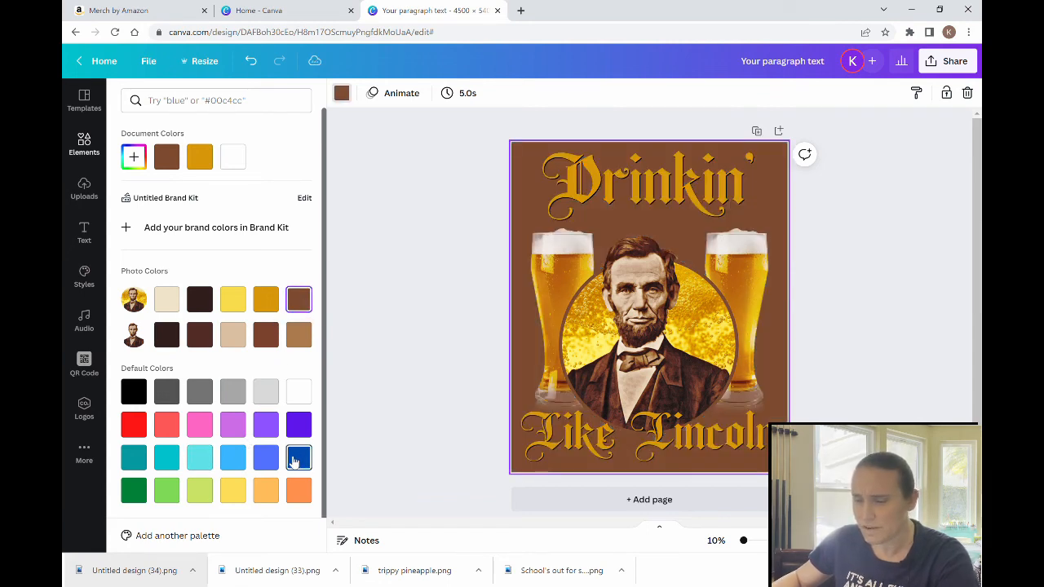
click(306, 463)
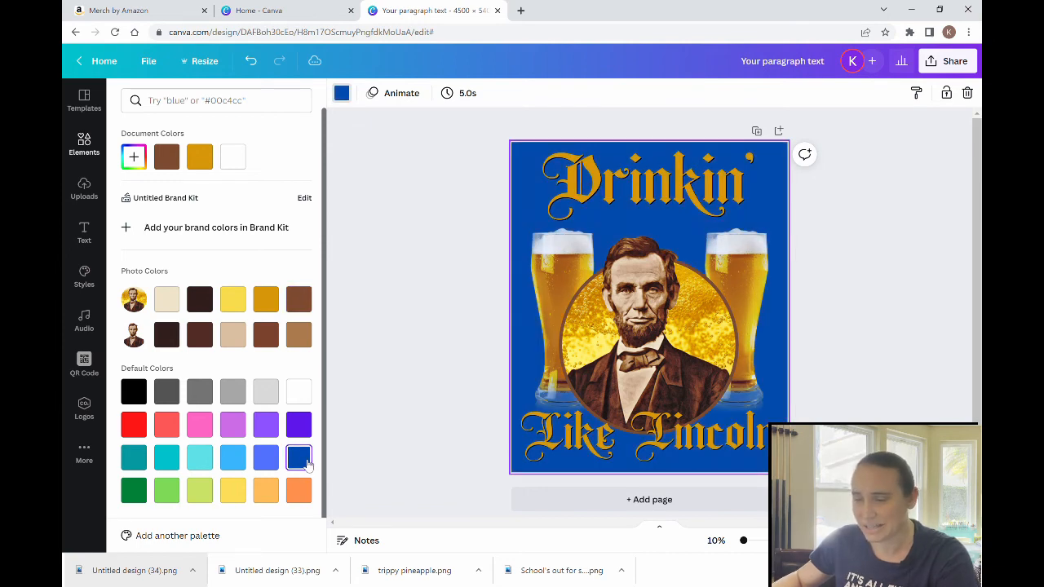
click(135, 425)
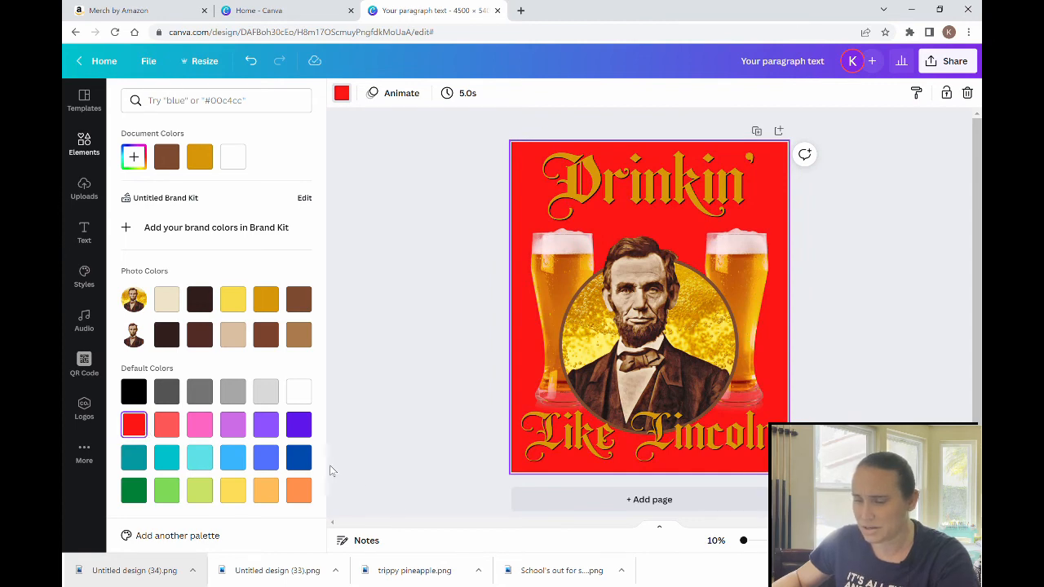
click(301, 460)
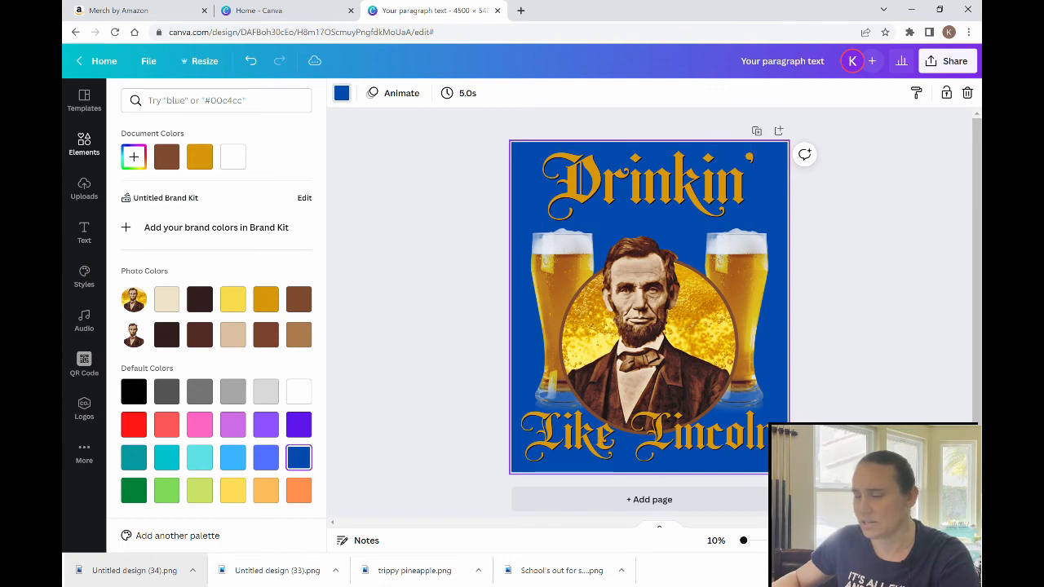
Step: Set the page background to black and deselect the page
click(133, 395)
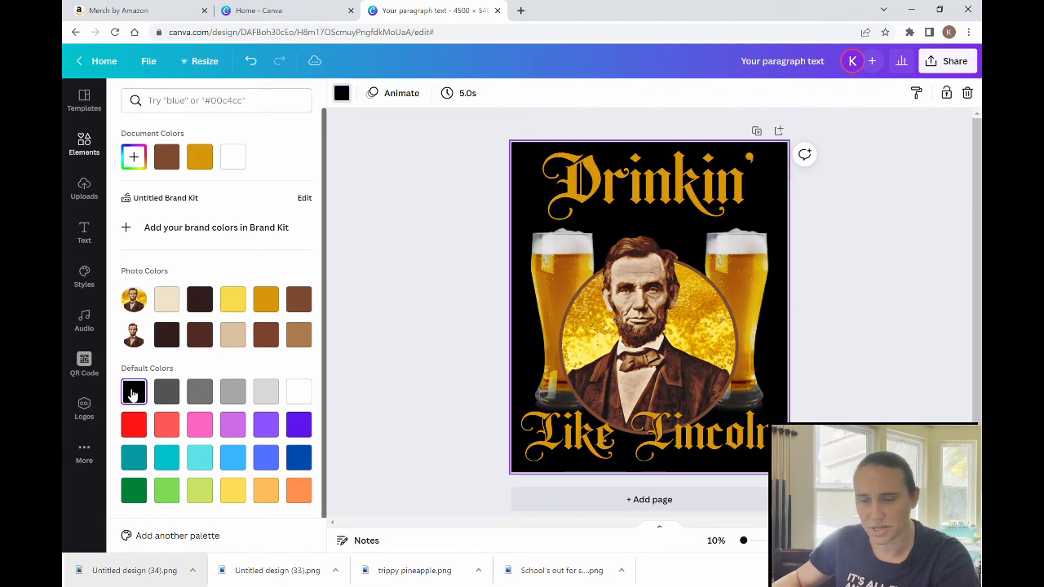
click(431, 339)
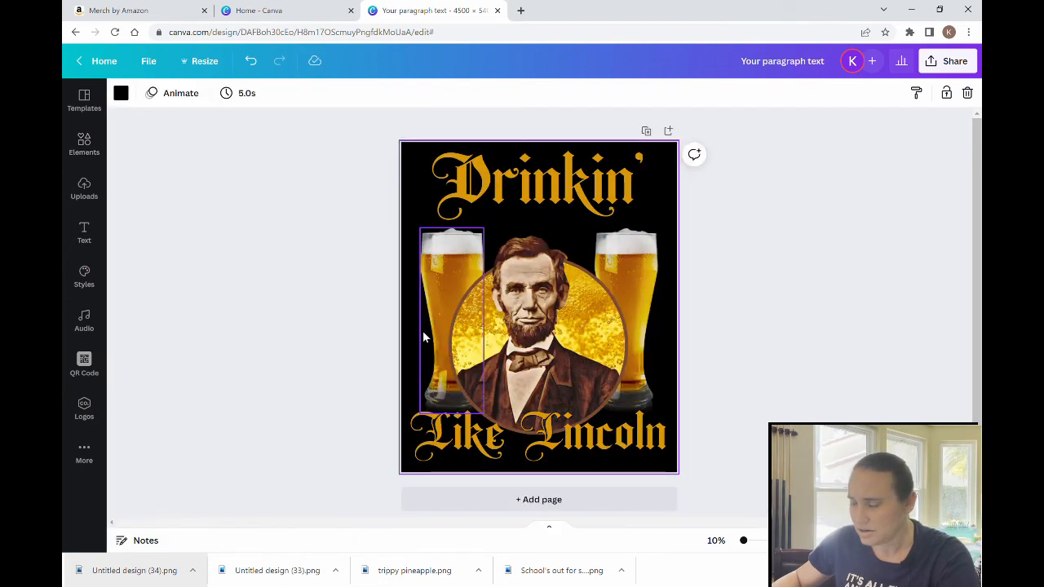
click(791, 322)
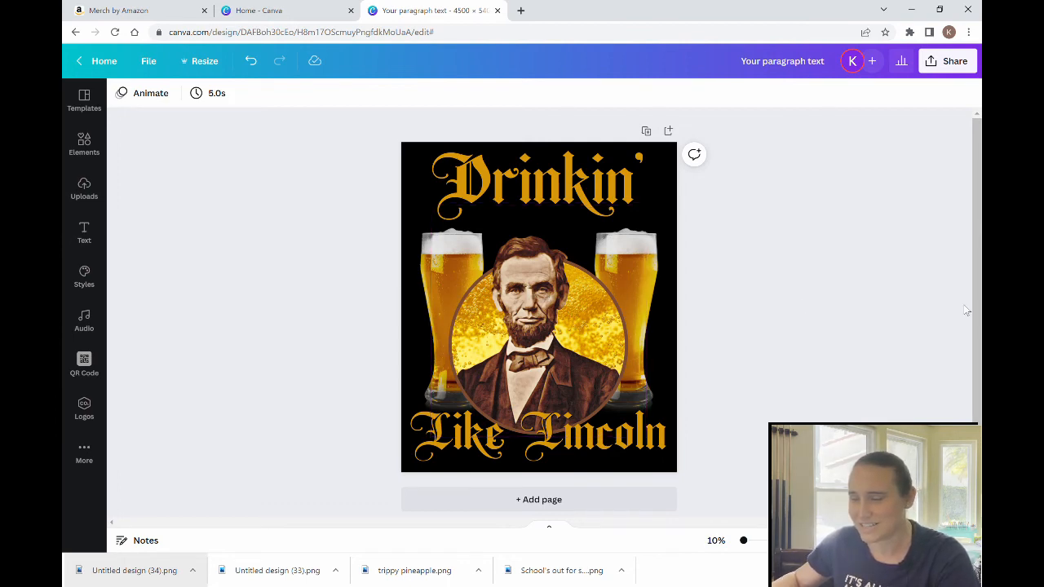
Step: Search the elements library for American flag sunglasses
click(84, 145)
click(194, 106)
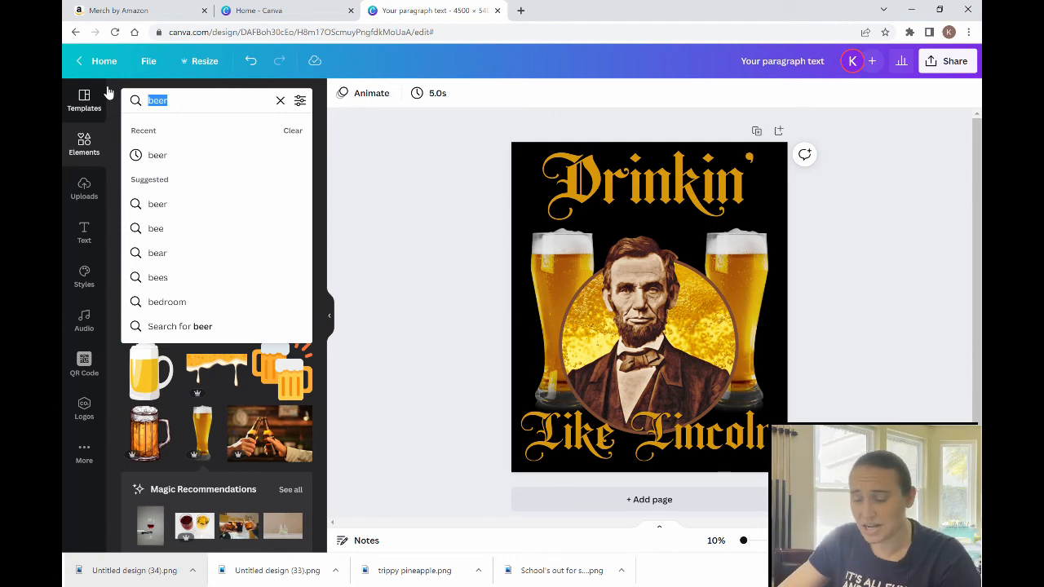
text(amer)
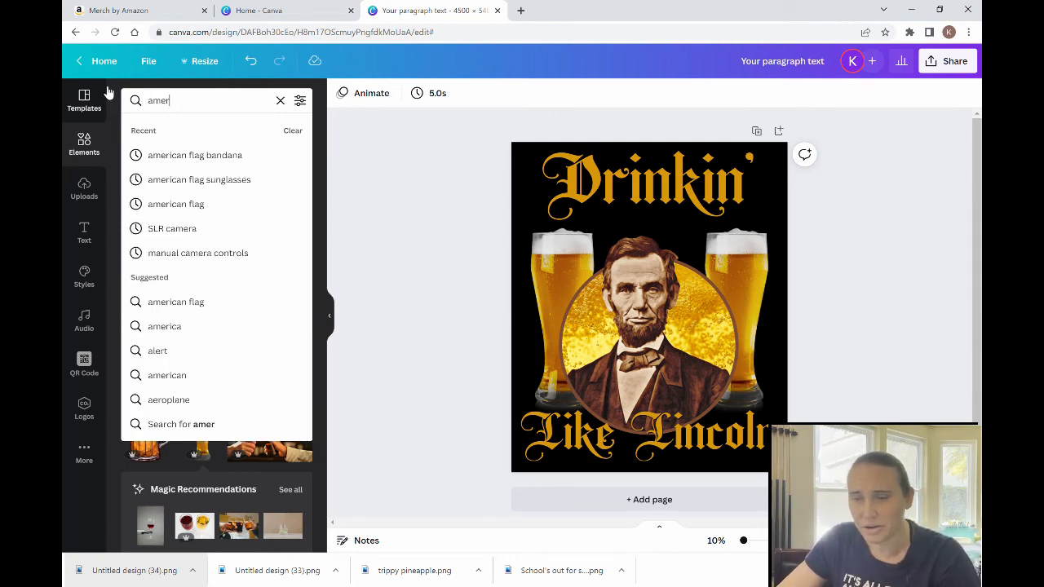
text(ic)
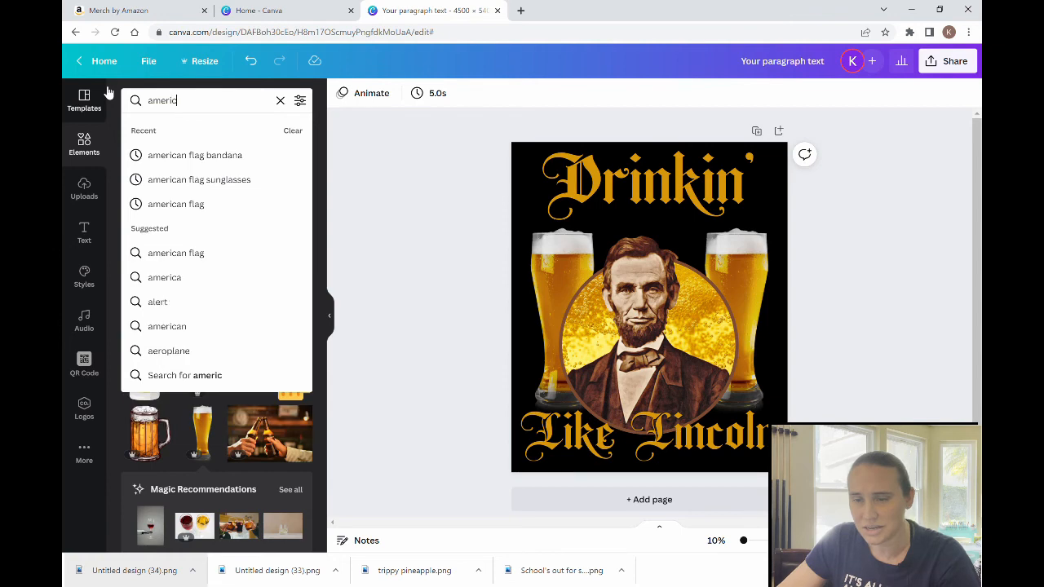
text(nfflag su)
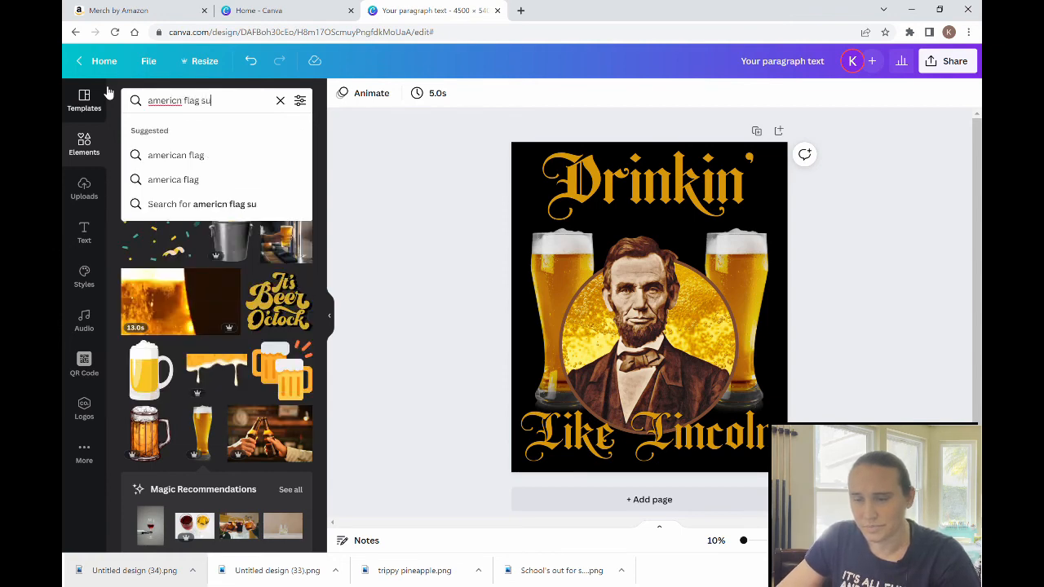
text(nglasses)
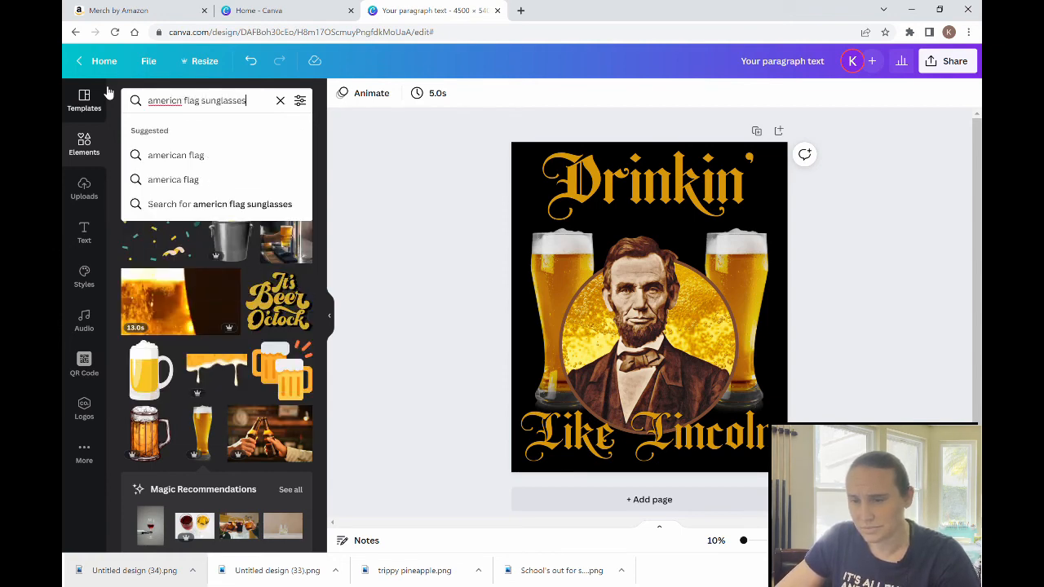
key(Return)
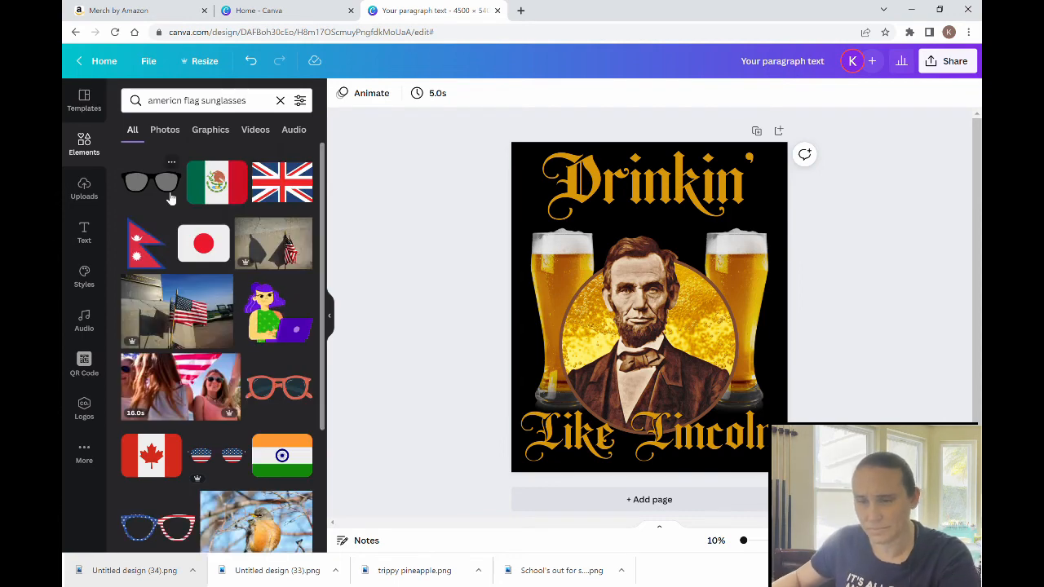
Step: Add the black-framed sunglasses graphic with white stars on one lens and red stripes on the other from the search results
scroll(184, 188, down, 1)
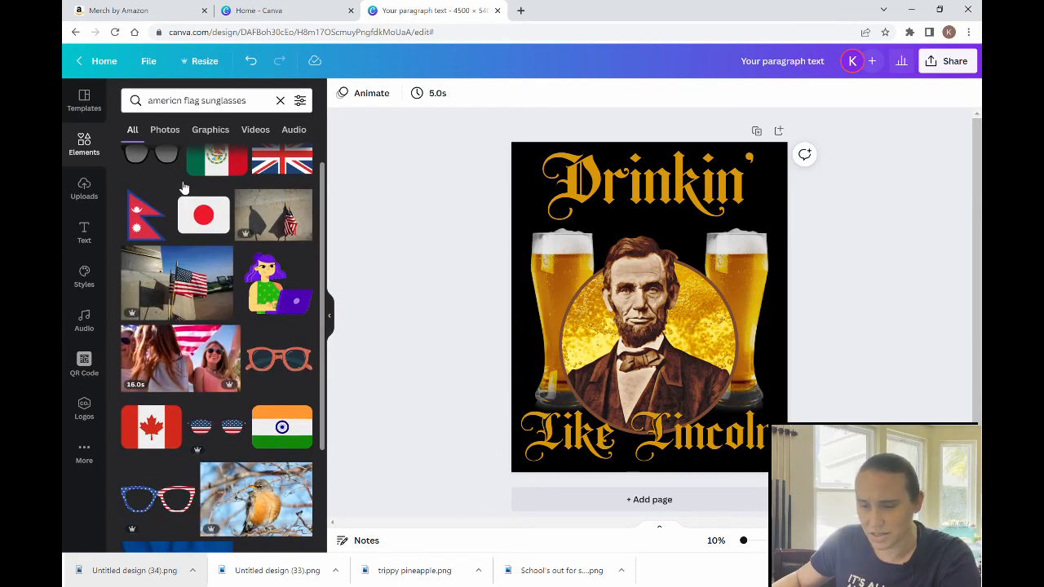
scroll(185, 188, down, 1)
scroll(223, 348, down, 2)
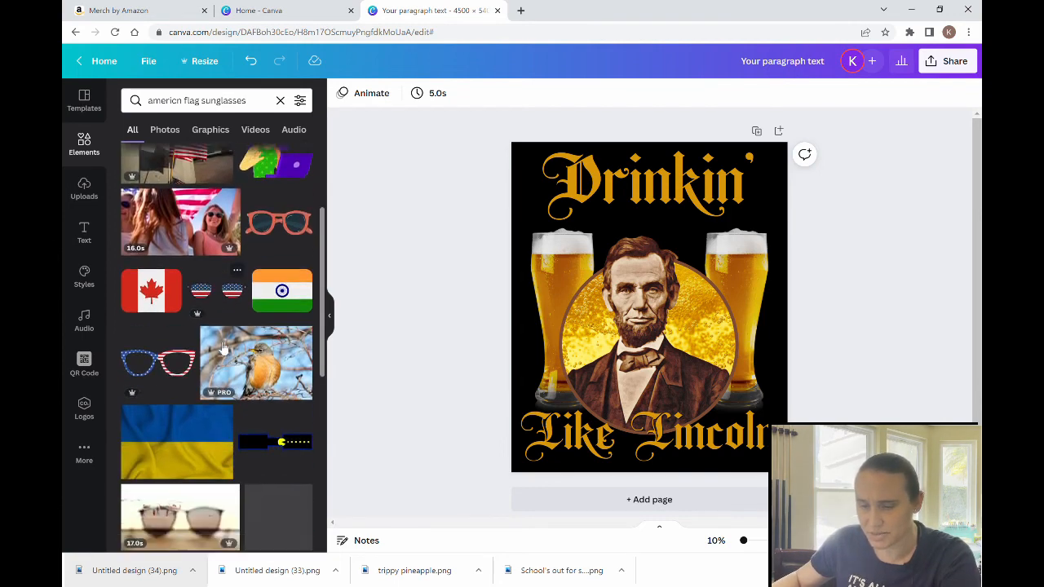
scroll(226, 310, down, 5)
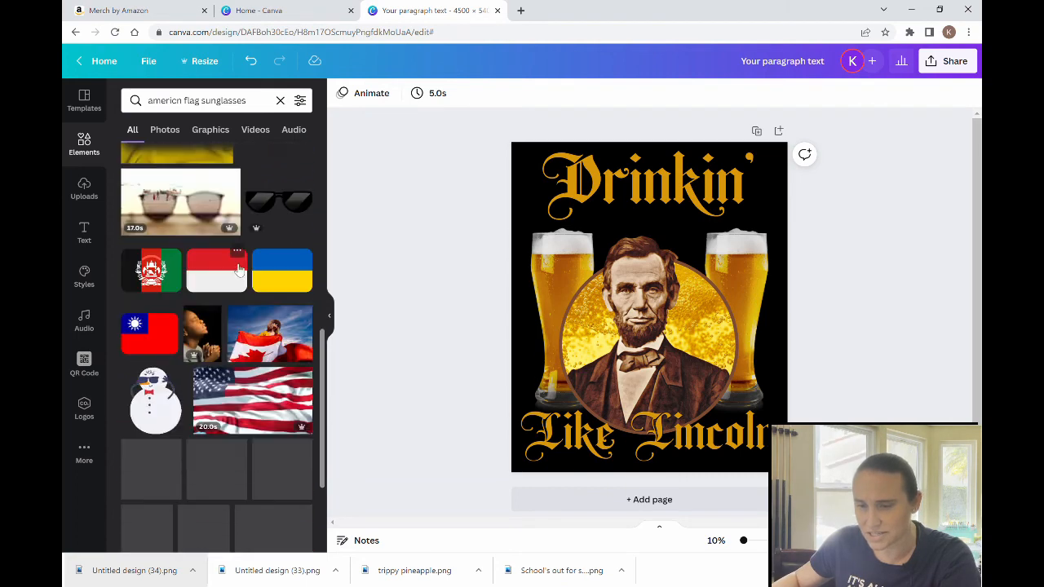
scroll(239, 269, down, 1)
scroll(310, 447, down, 2)
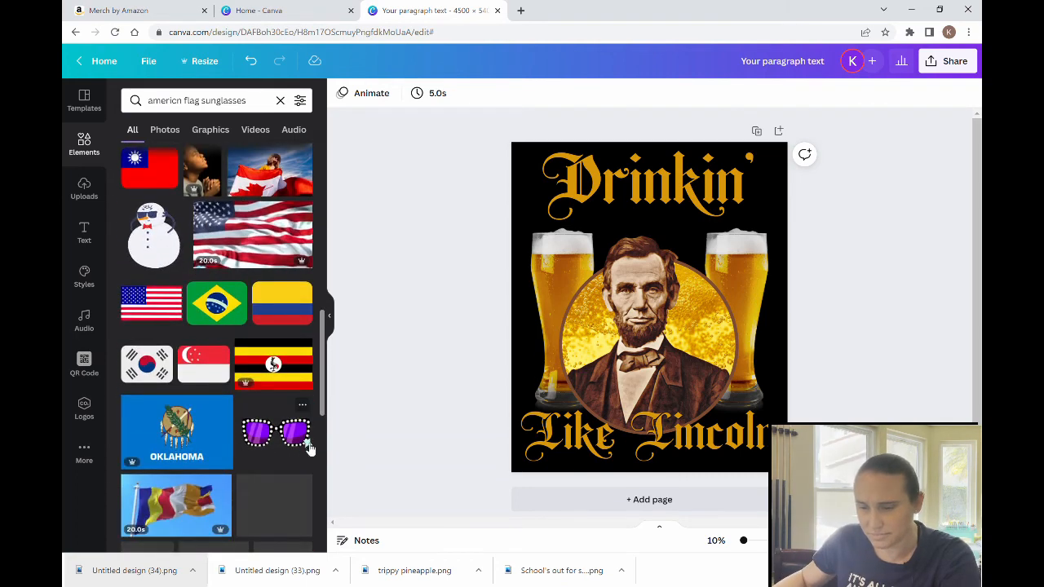
scroll(275, 400, down, 6)
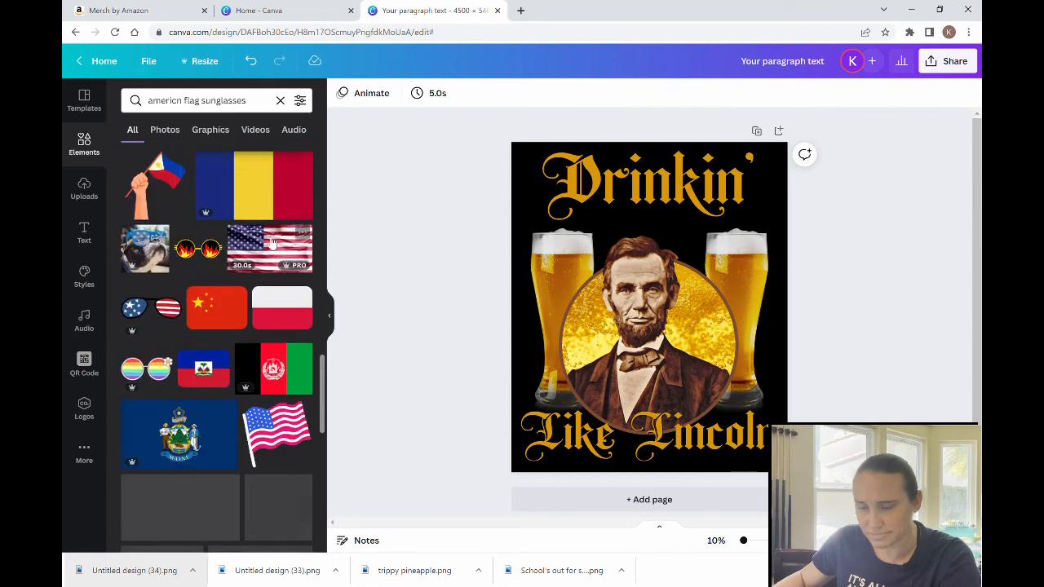
click(150, 314)
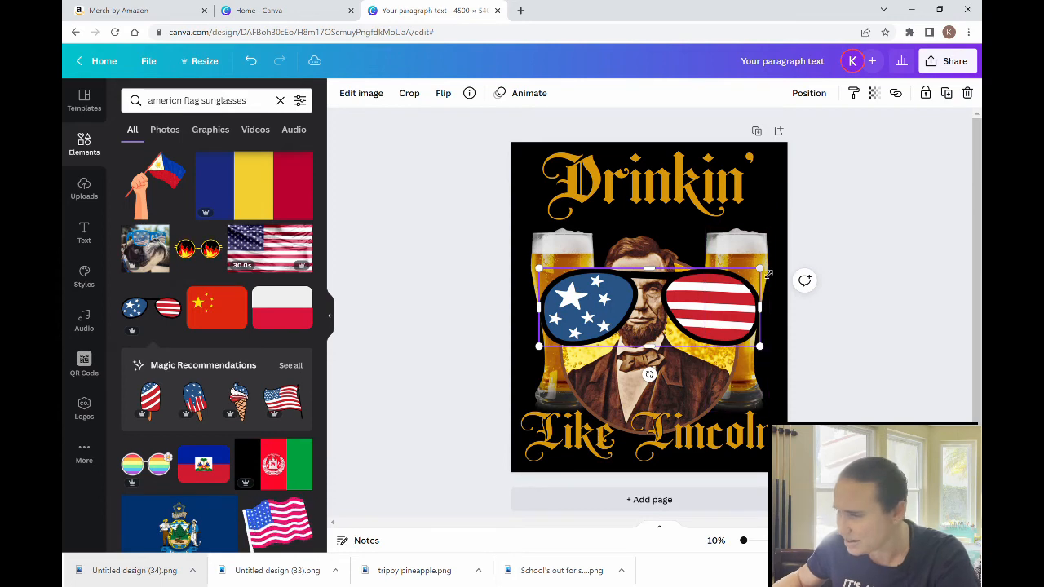
Step: Shrink the flag sunglasses to the width of Lincoln's face, place them over his eyes and deselect them
drag(763, 276, 667, 303)
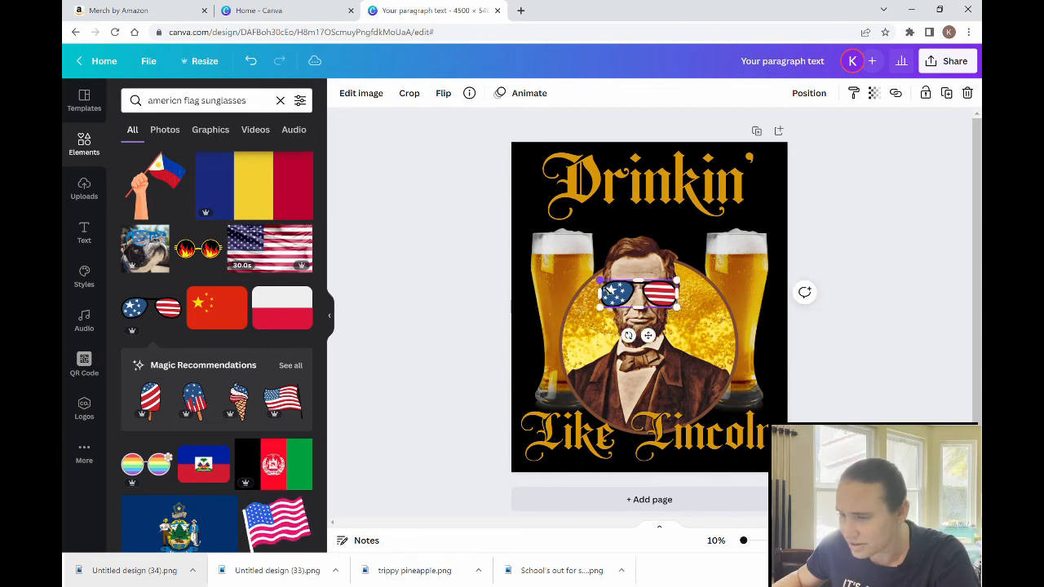
drag(609, 289, 662, 303)
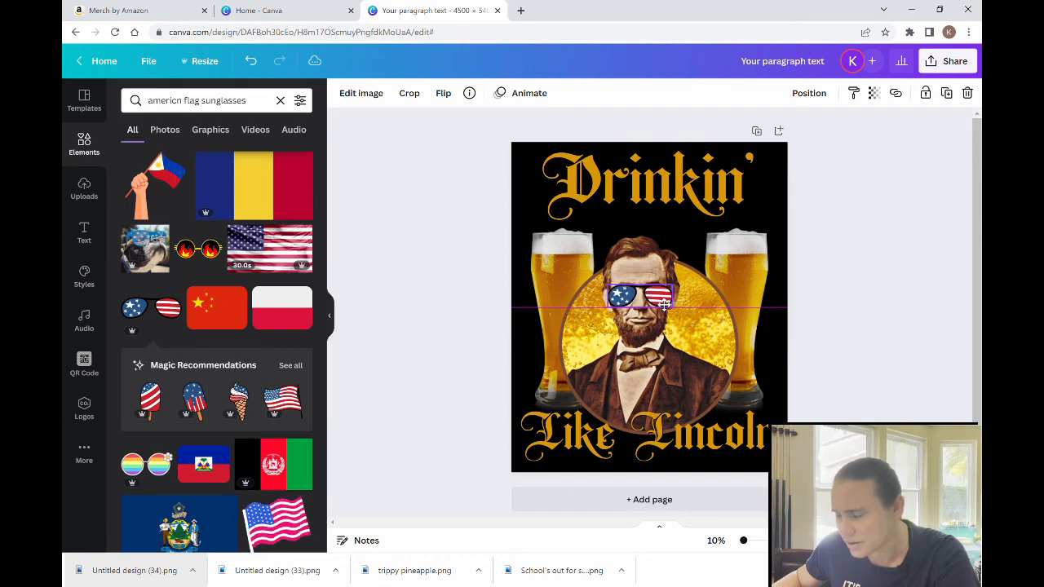
click(848, 396)
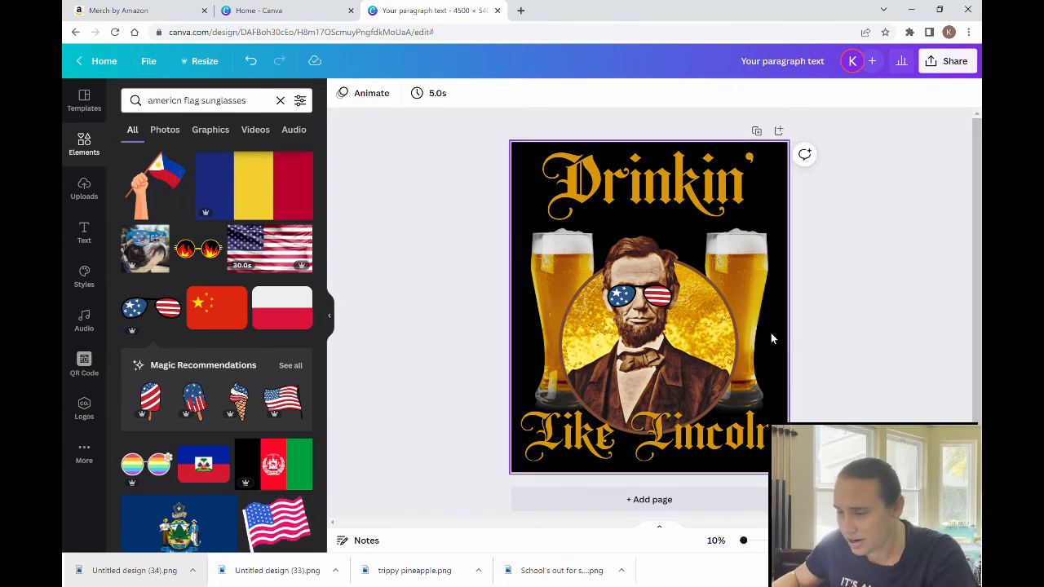
Step: Look through the American flag sunglasses search results for an alternative pair for Lincoln
scroll(162, 318, down, 5)
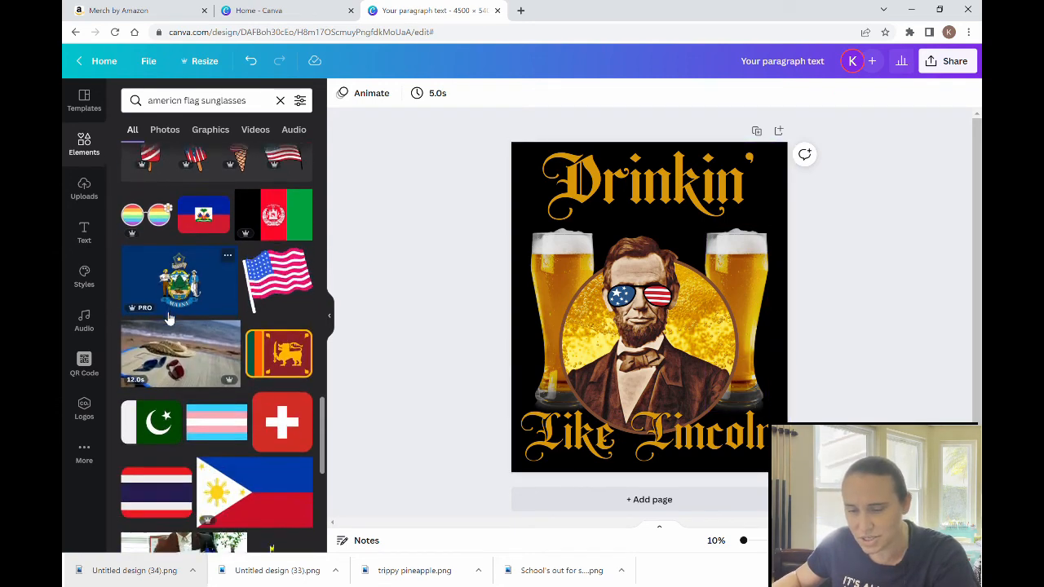
scroll(181, 308, down, 3)
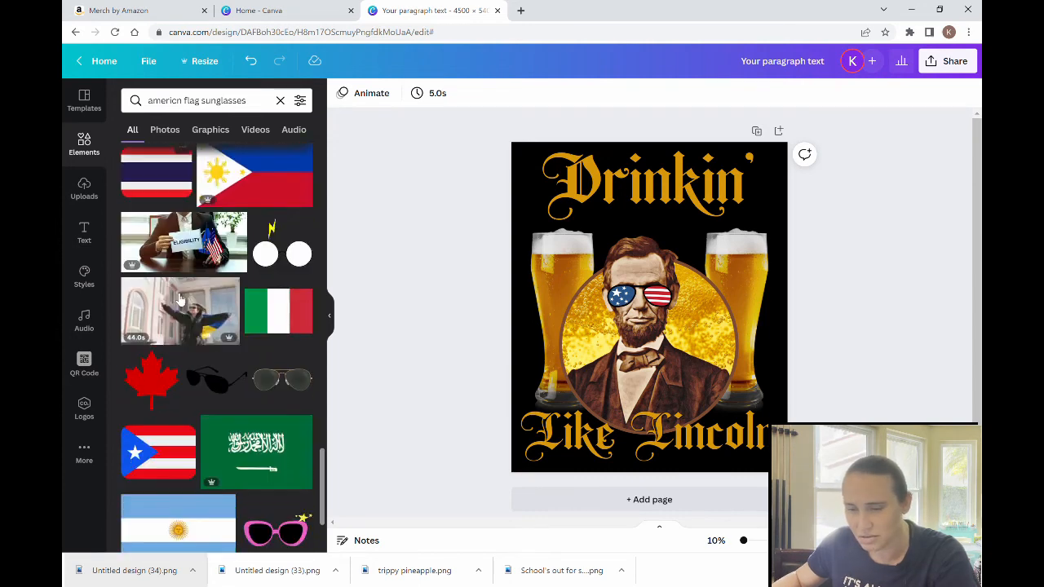
scroll(196, 307, down, 5)
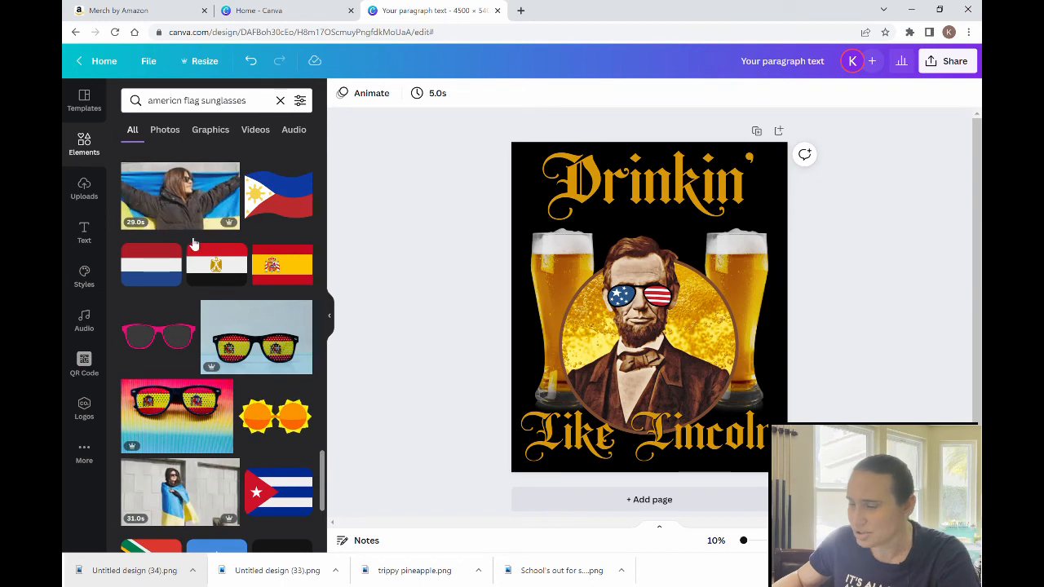
scroll(184, 305, down, 5)
scroll(196, 302, down, 4)
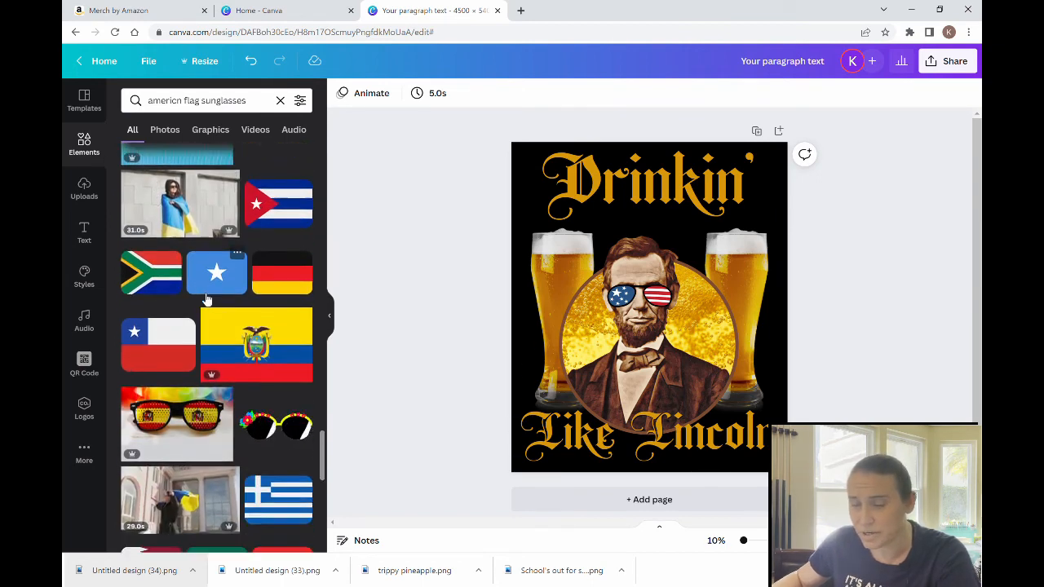
scroll(212, 319, down, 4)
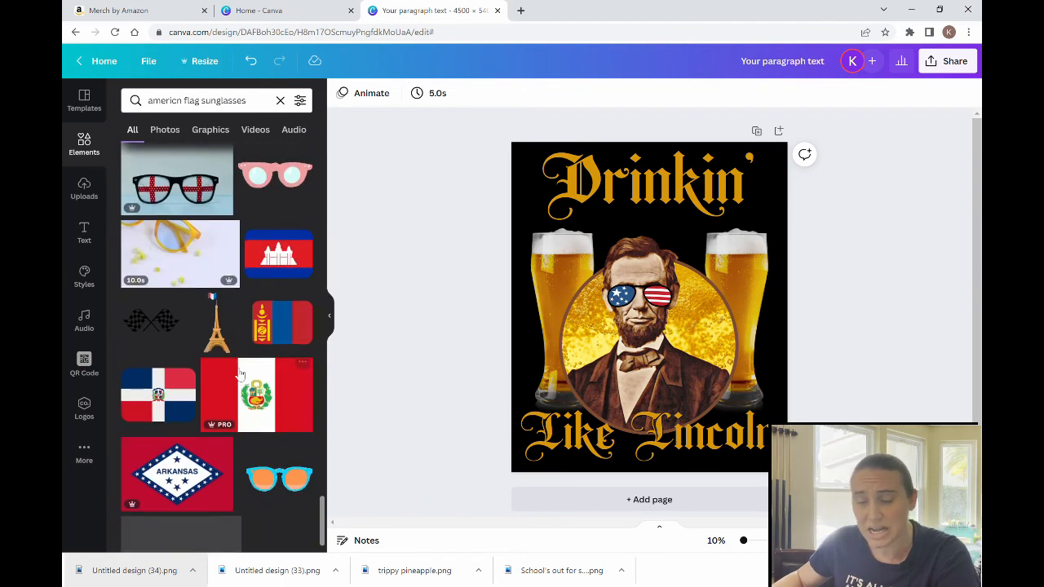
scroll(233, 349, down, 3)
scroll(233, 349, down, 4)
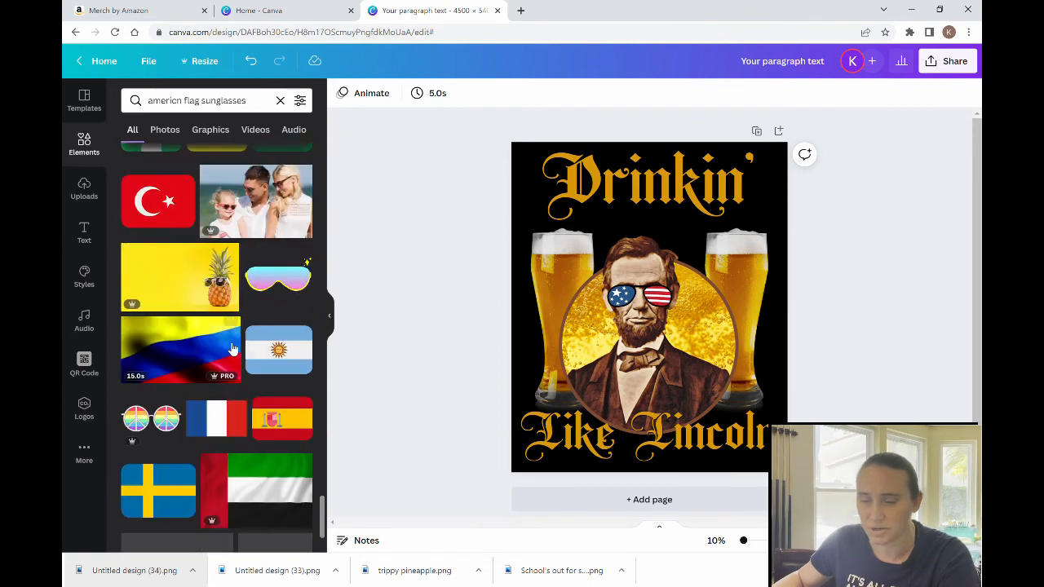
scroll(233, 349, down, 2)
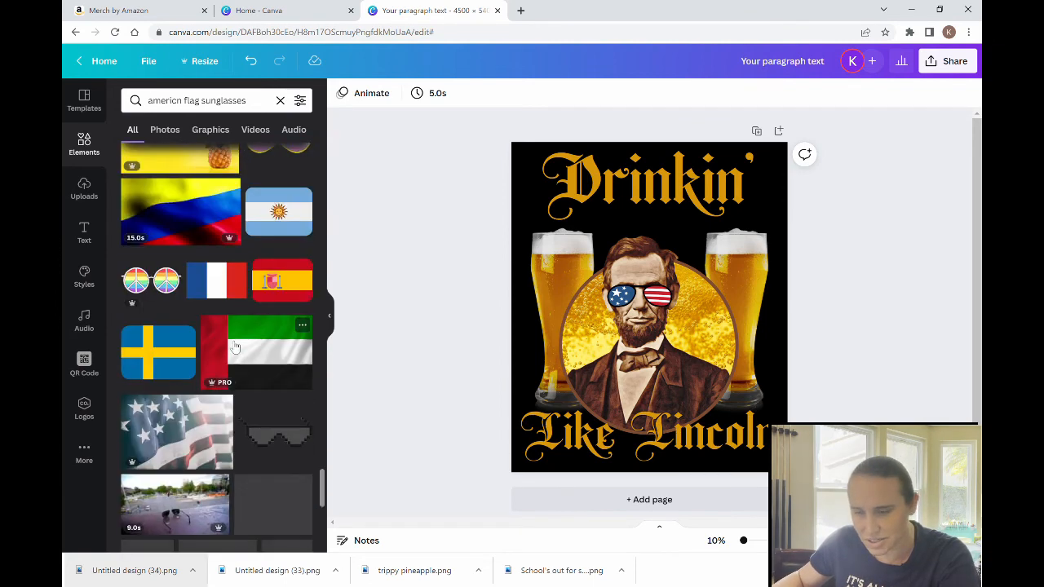
scroll(234, 343, down, 5)
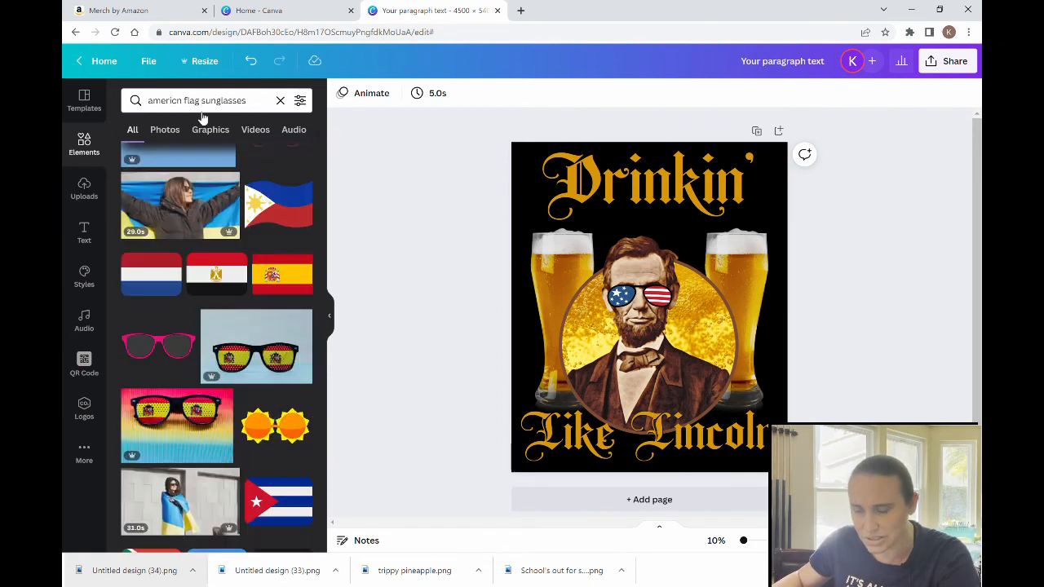
scroll(249, 281, up, 3)
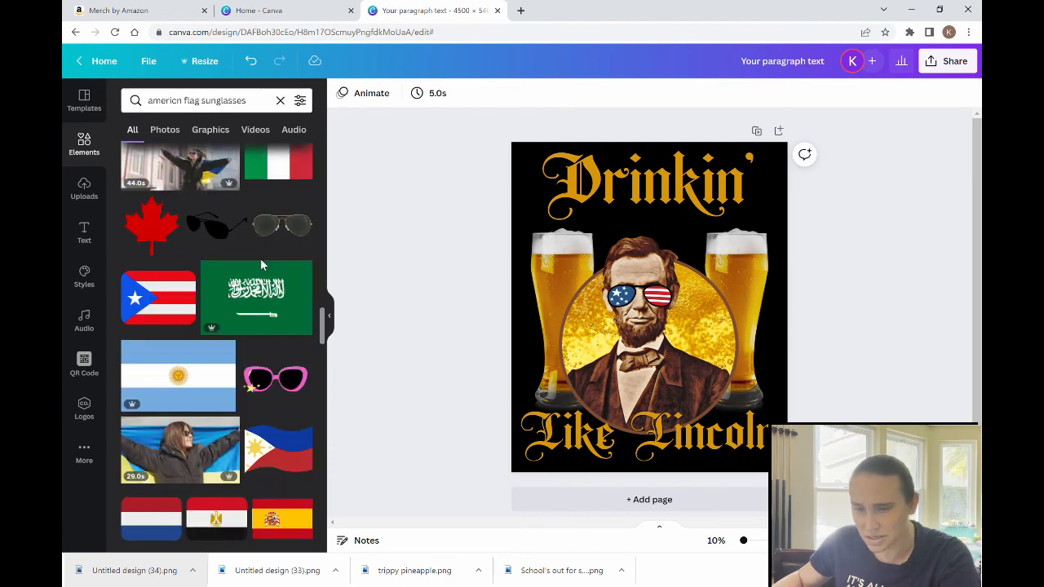
scroll(260, 259, up, 6)
scroll(200, 227, up, 5)
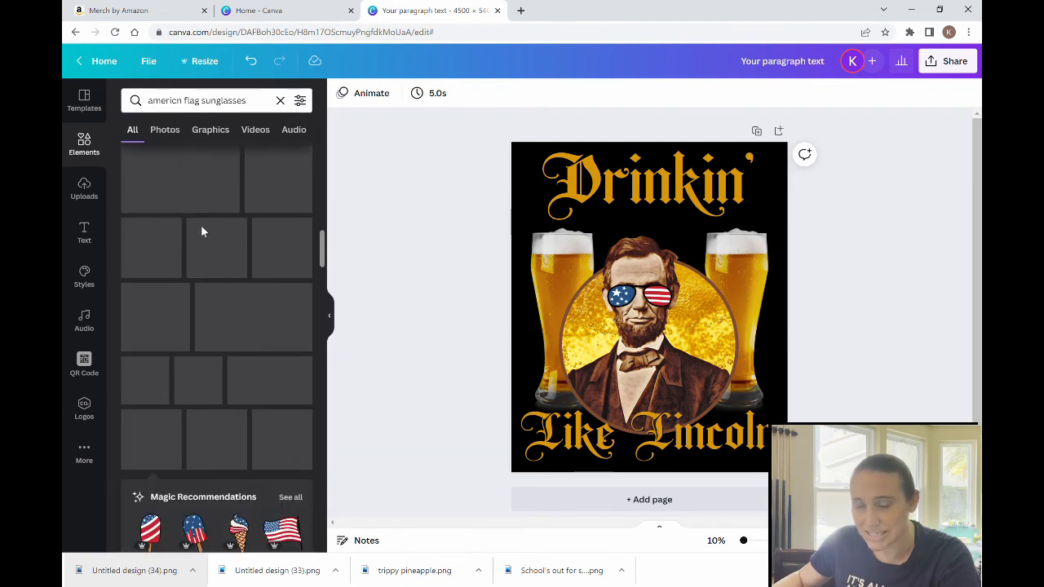
scroll(226, 224, down, 4)
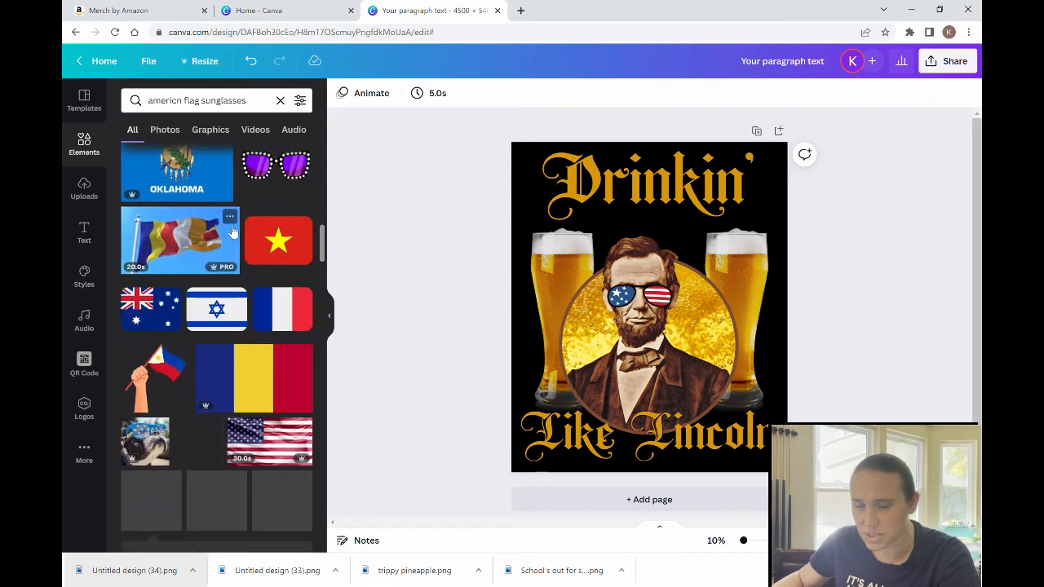
scroll(226, 222, up, 6)
Step: Search the elements library for "sunglasses"
click(211, 102)
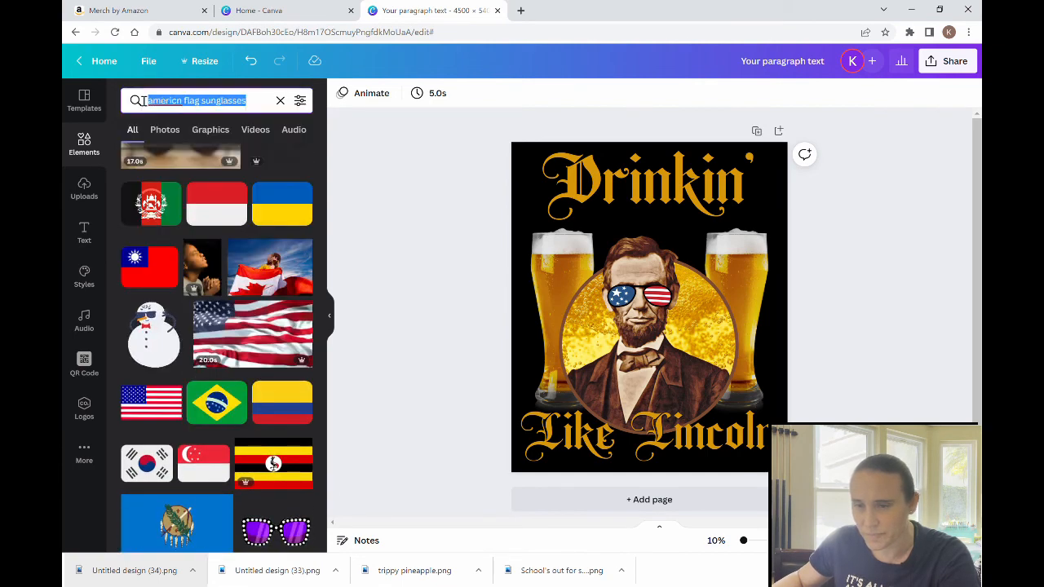
text(sunglasse)
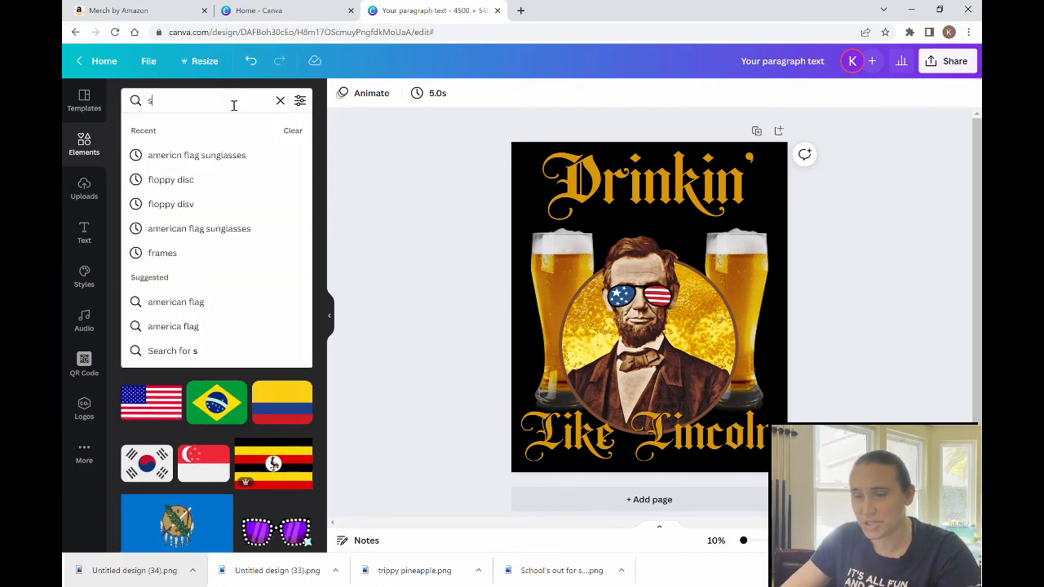
text(s)
key(Return)
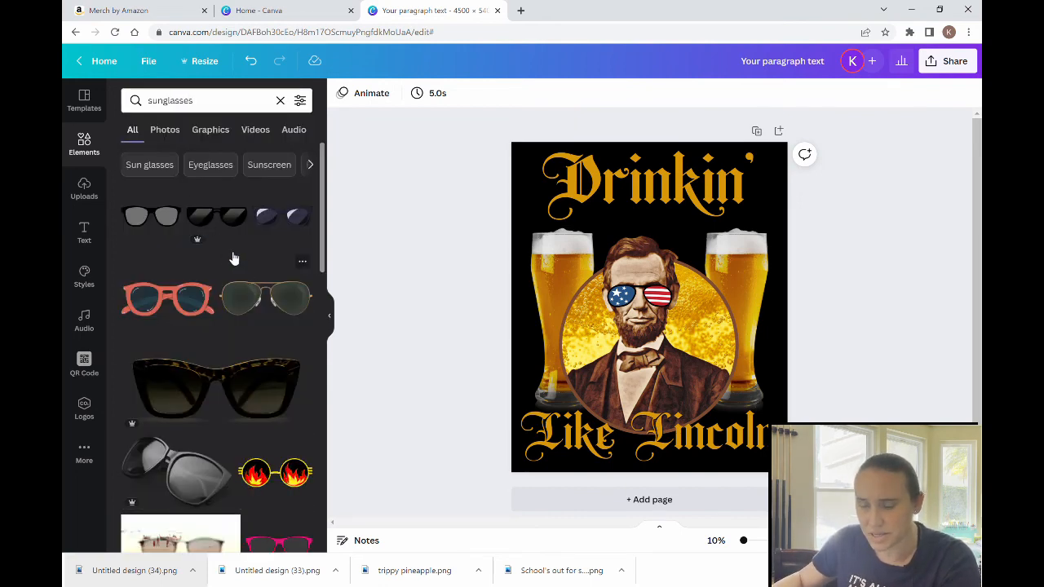
Step: Find the thick black-framed sunglasses with a starred blue lens and a red-striped lens in the results and add them to the design
scroll(234, 254, down, 4)
scroll(242, 261, down, 12)
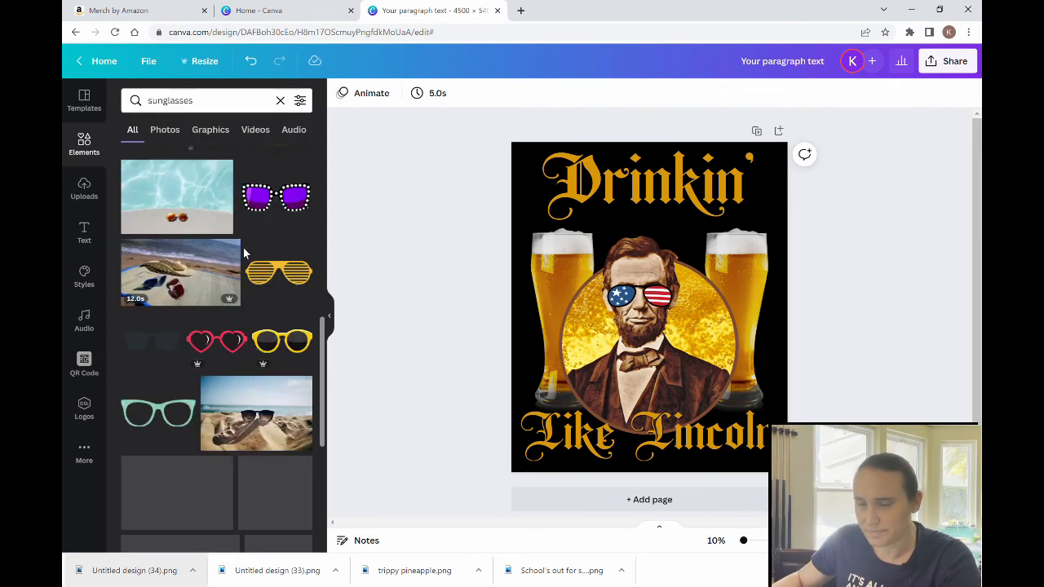
scroll(243, 278, down, 2)
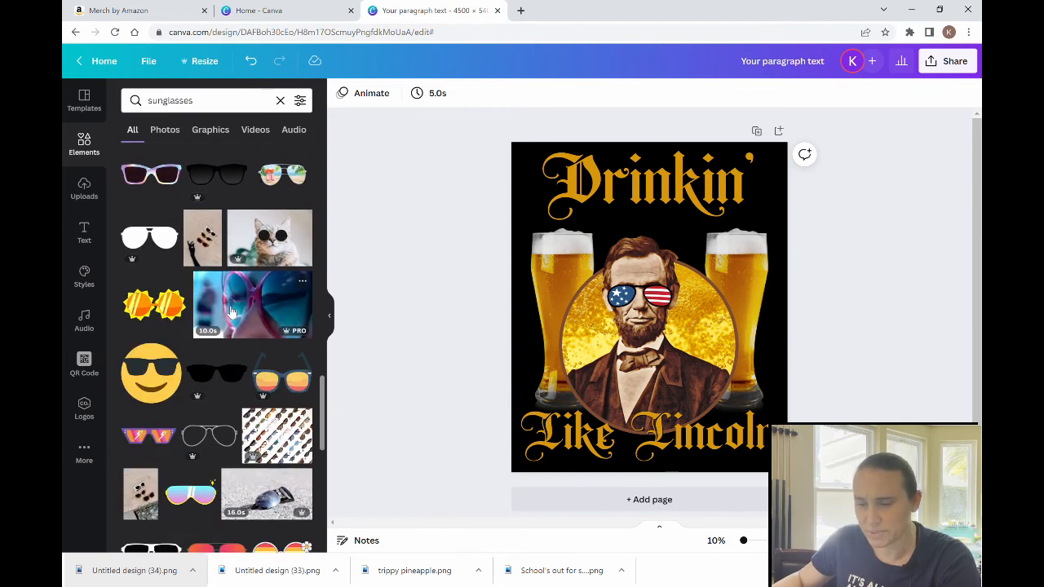
scroll(231, 318, down, 4)
scroll(231, 329, down, 2)
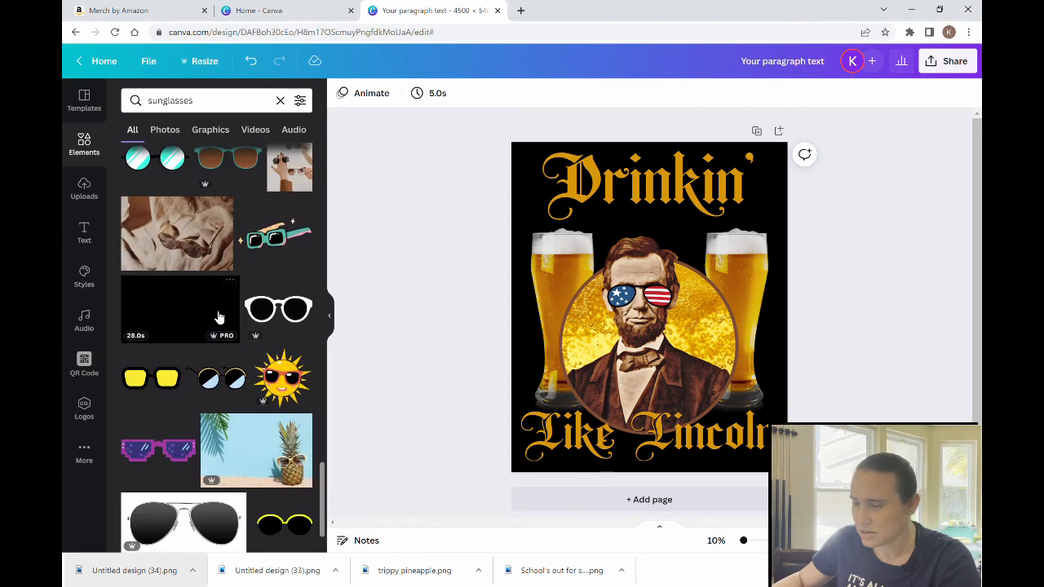
scroll(228, 319, down, 1)
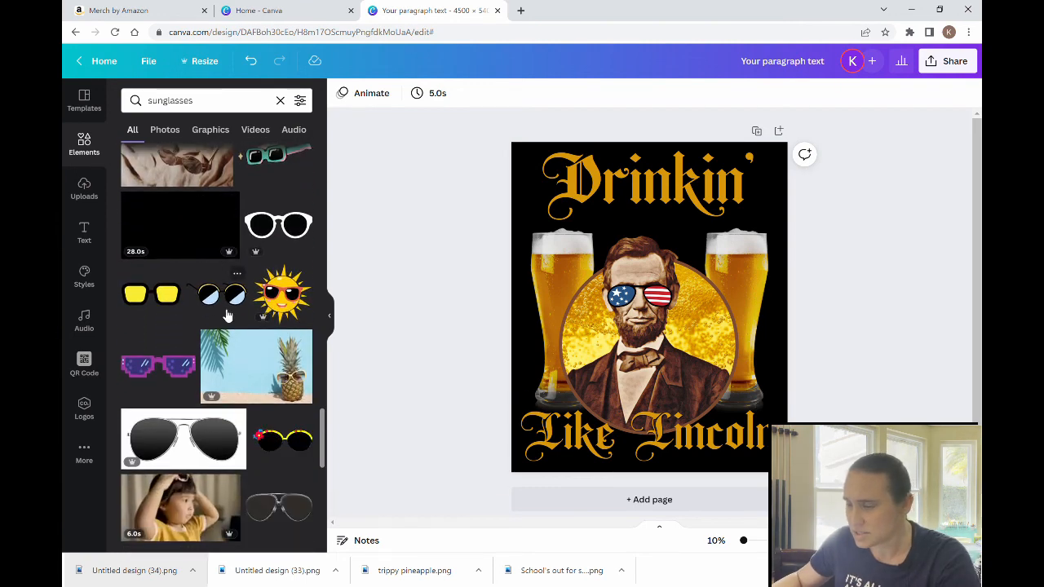
scroll(228, 316, down, 5)
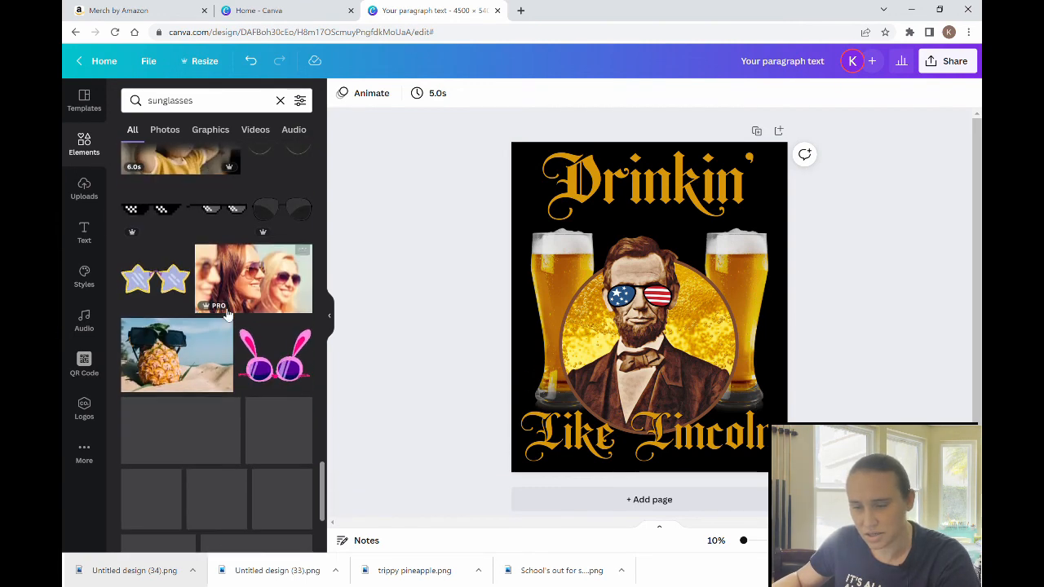
scroll(228, 317, down, 3)
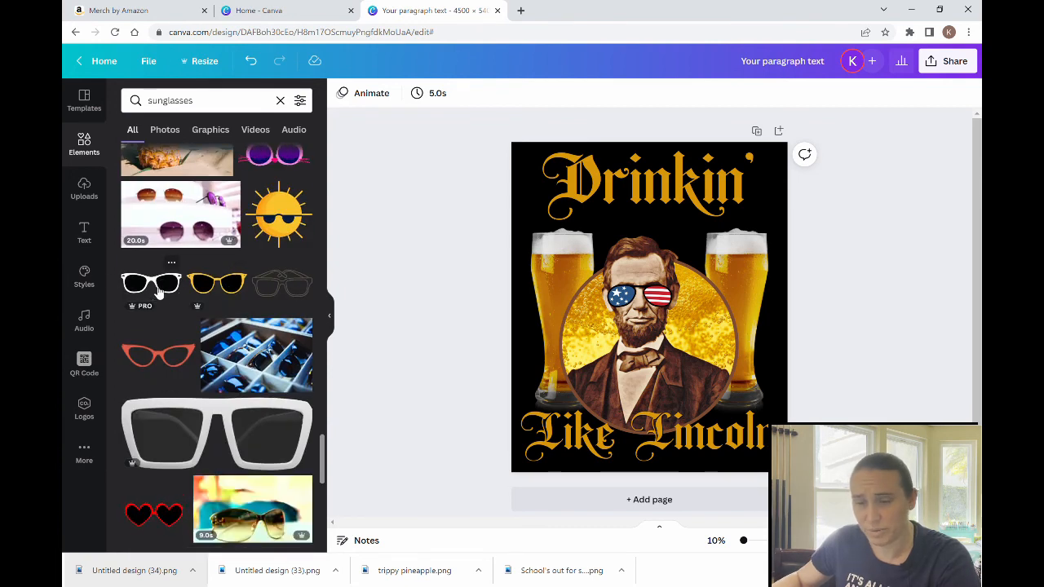
scroll(162, 287, down, 3)
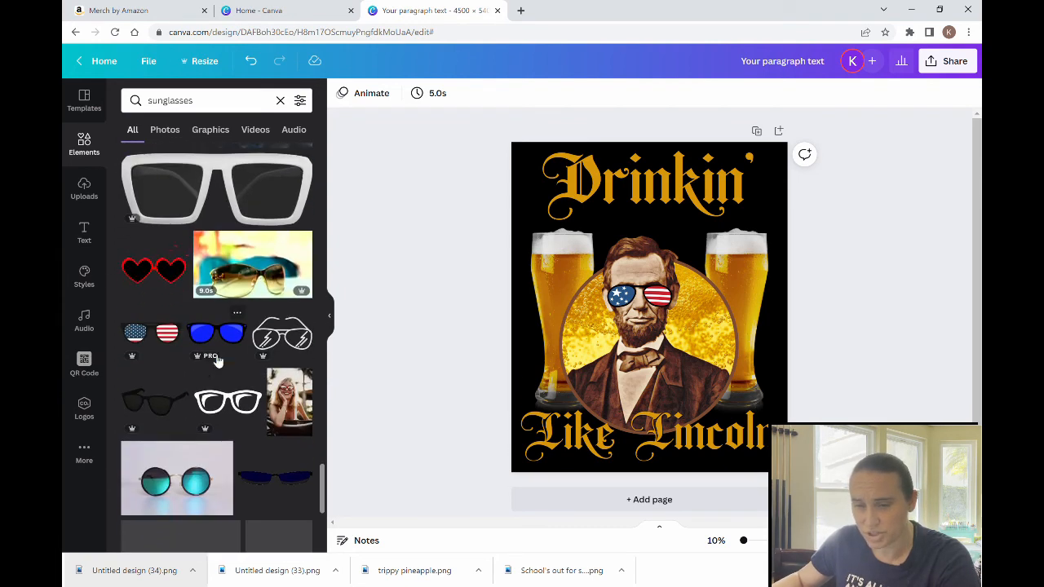
click(173, 342)
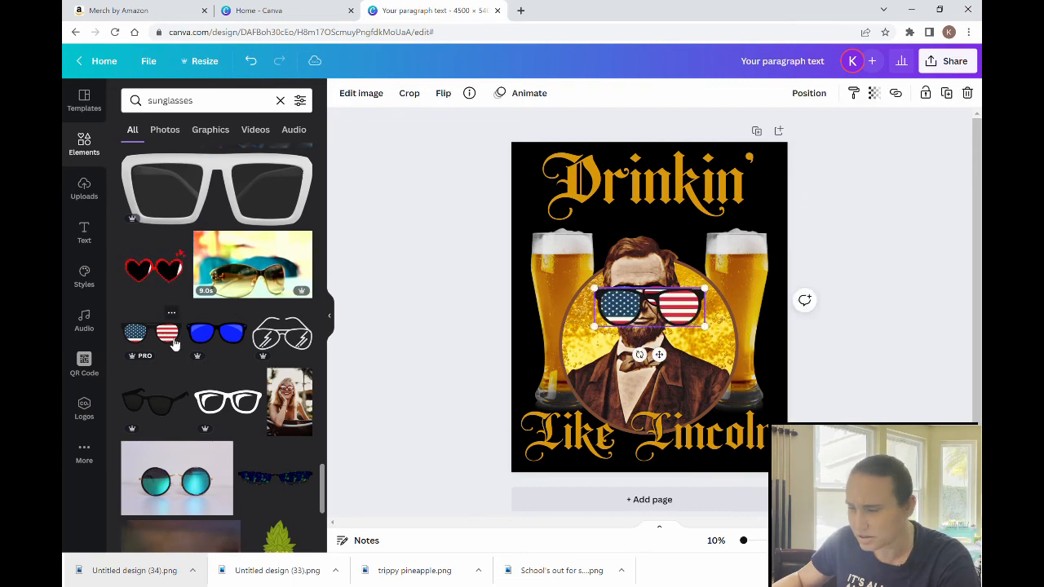
Step: Move the first flag sunglasses up off Lincoln's eyes, then shrink the new pair to his face width, place it over his eyes and deselect
drag(685, 317, 685, 363)
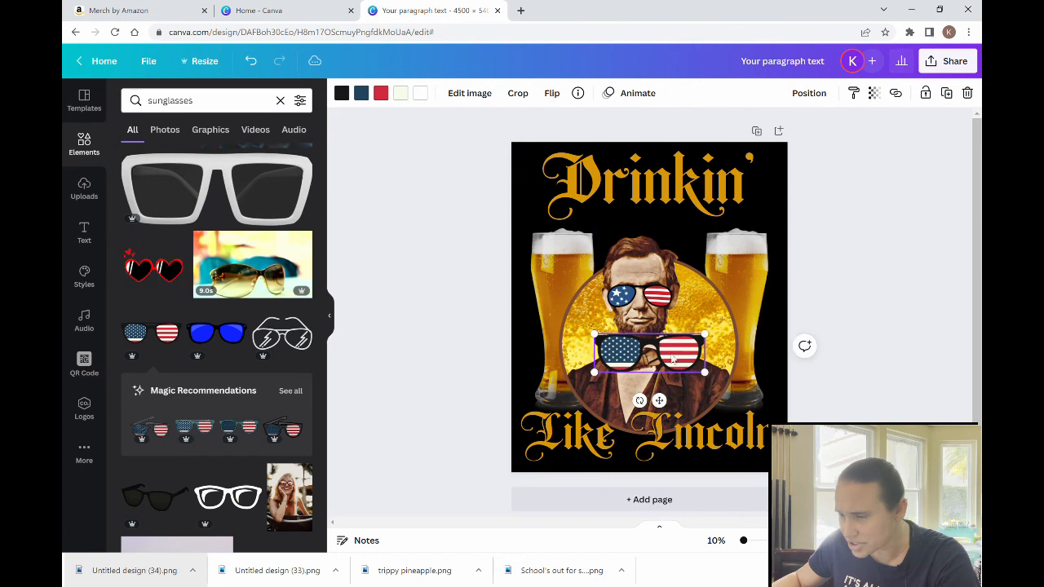
click(664, 276)
drag(665, 276, 663, 209)
click(706, 347)
drag(714, 341, 663, 293)
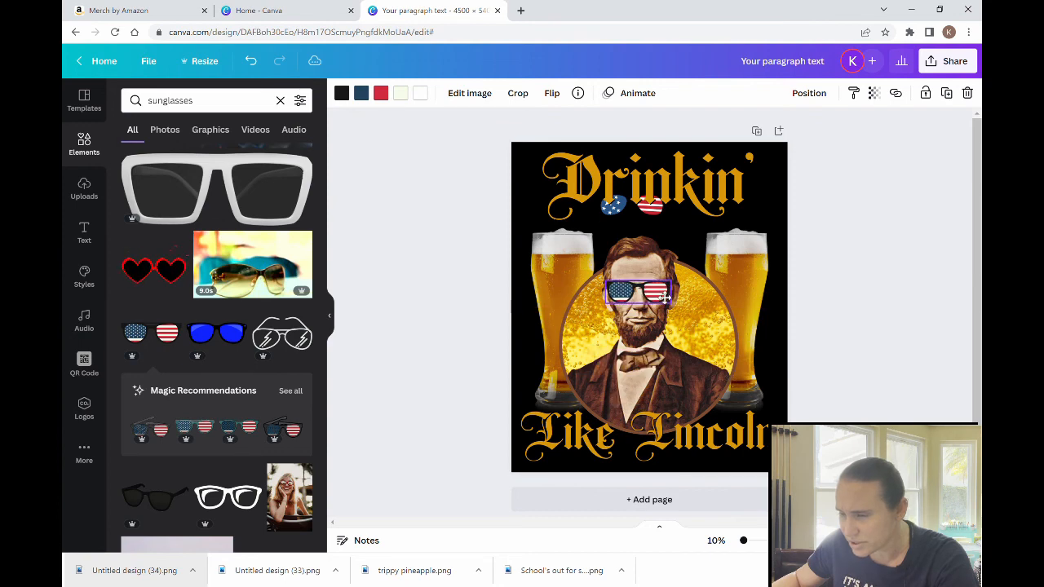
double_click(640, 296)
click(836, 371)
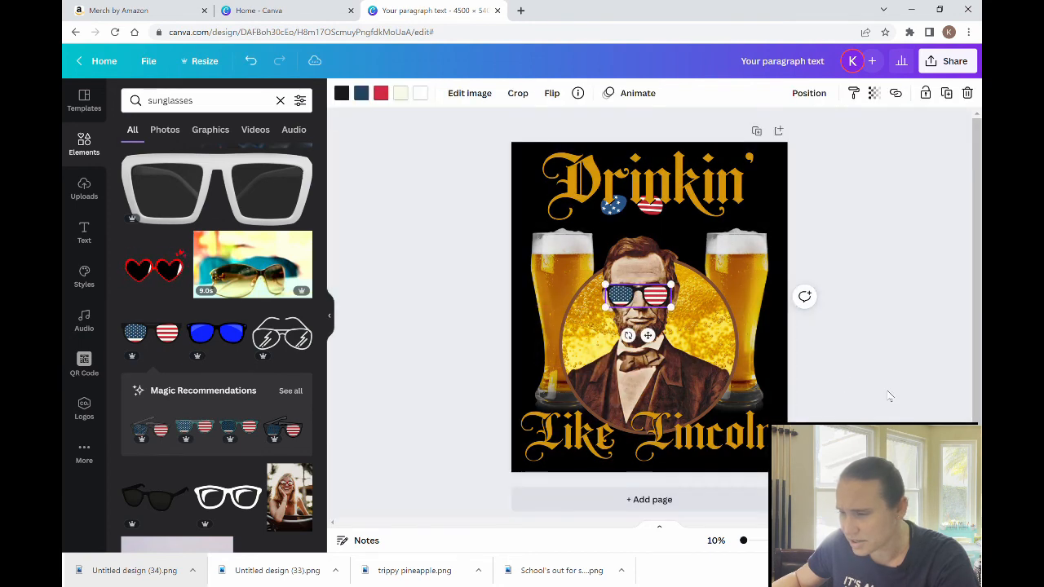
click(892, 403)
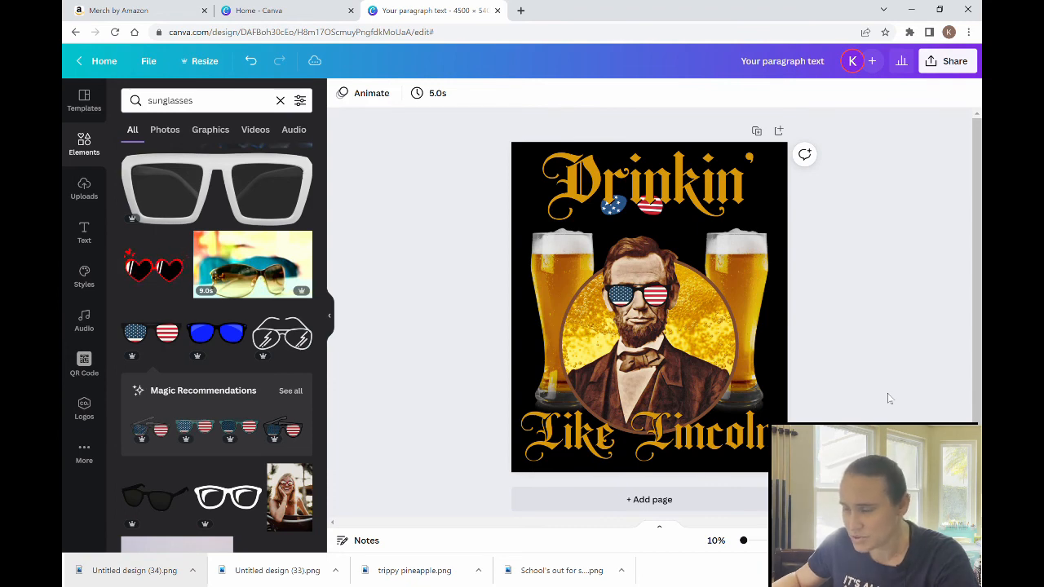
right_click(681, 211)
click(746, 343)
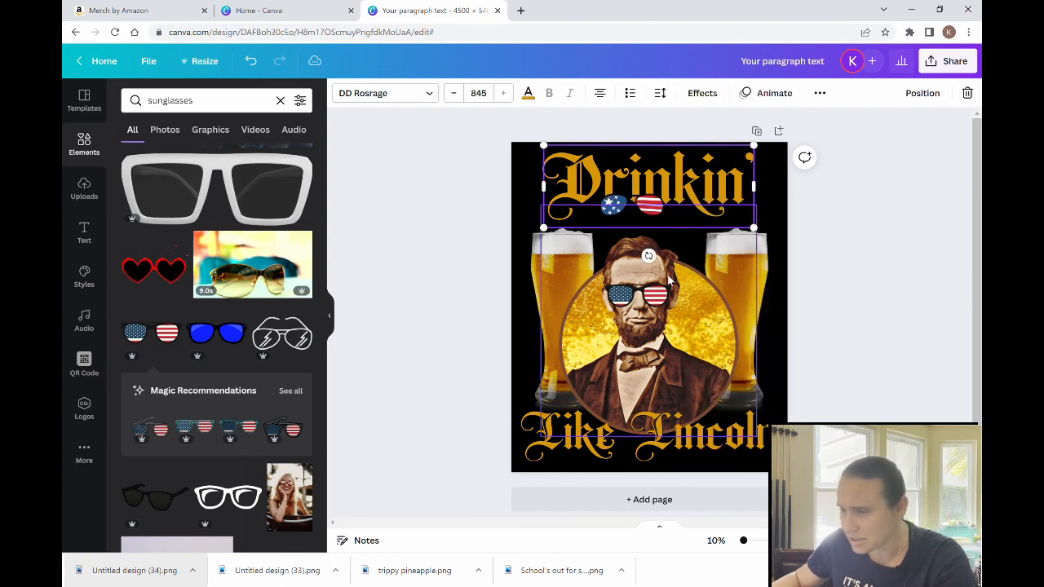
drag(657, 259, 662, 296)
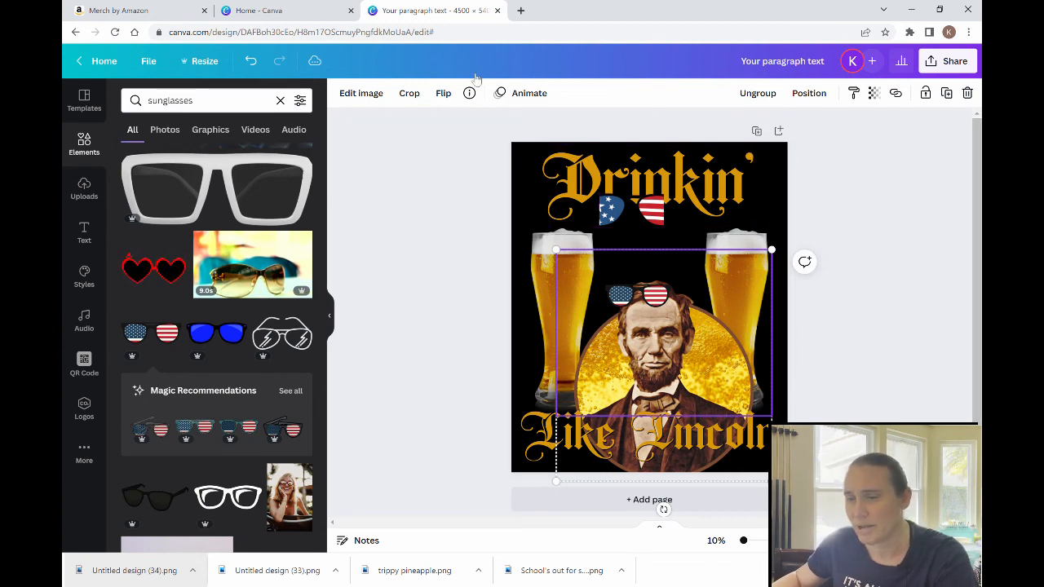
click(255, 64)
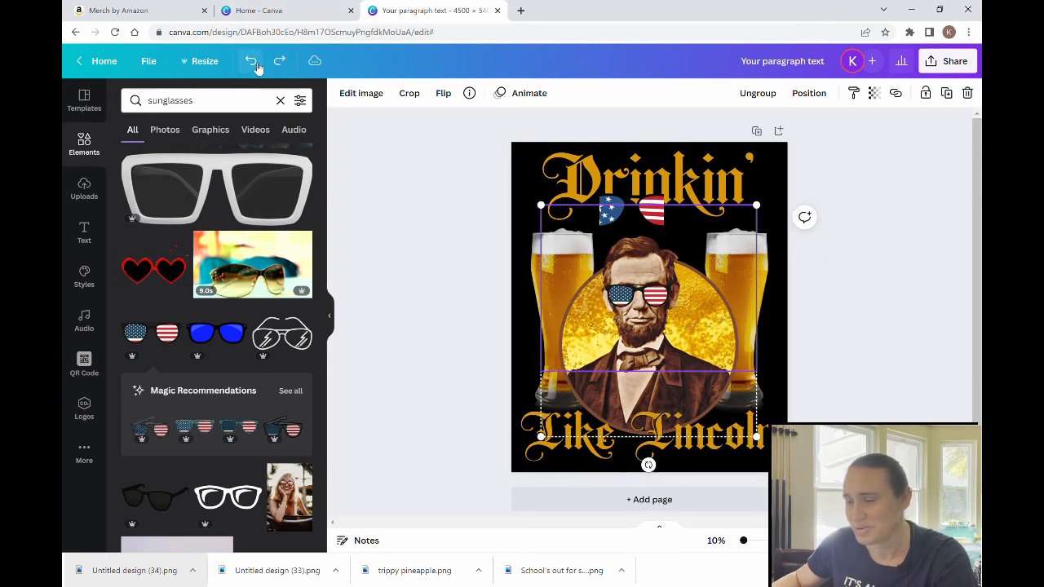
Step: Remove the first pair of flag sunglasses lying over the "Drinkin'" text from the page
click(415, 236)
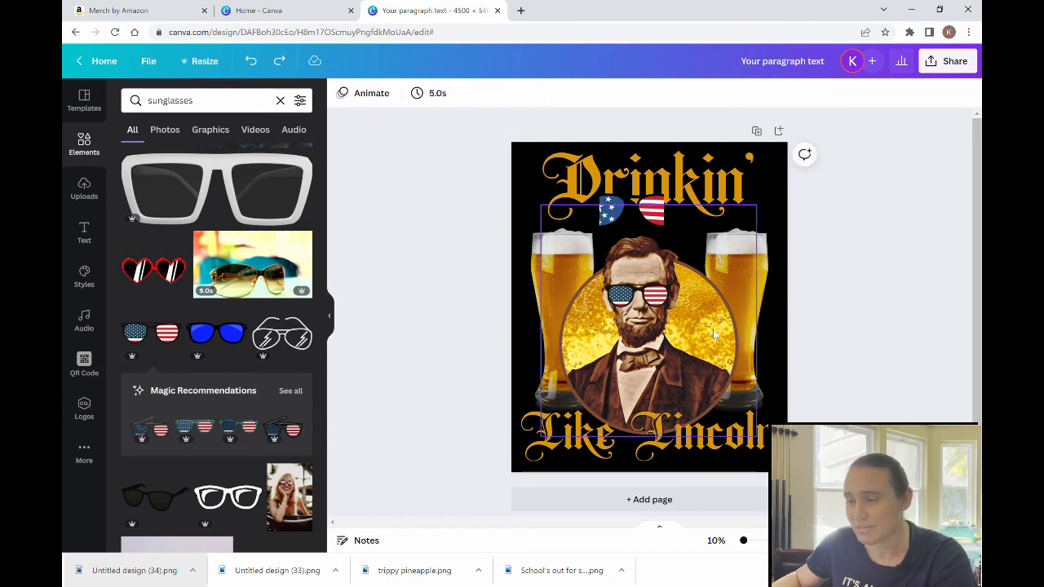
drag(661, 206, 396, 231)
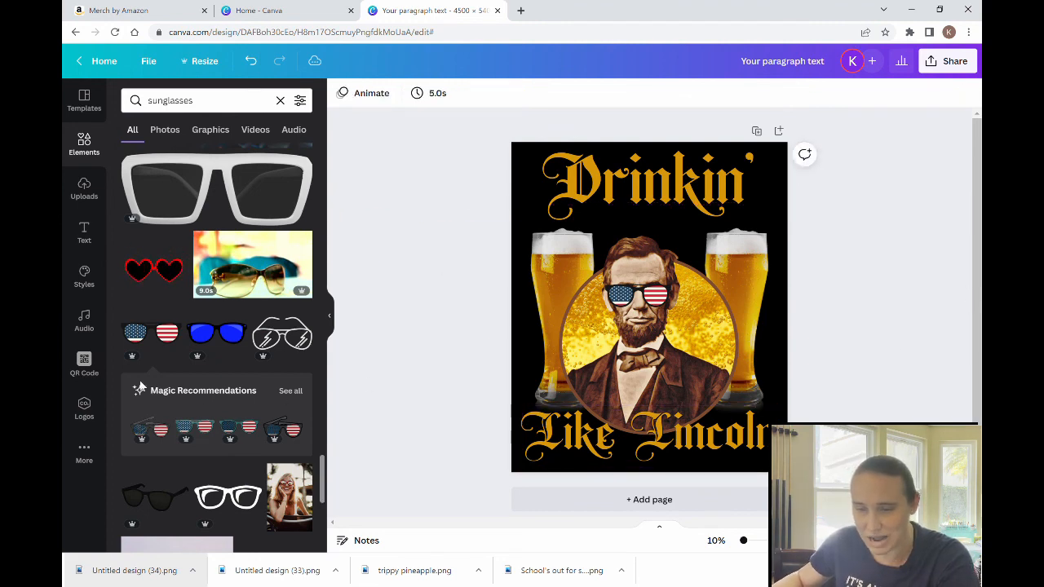
Step: Look through the recommendations related to the flag sunglasses and the remaining sunglasses results for alternatives, and collapse the elements library
click(293, 392)
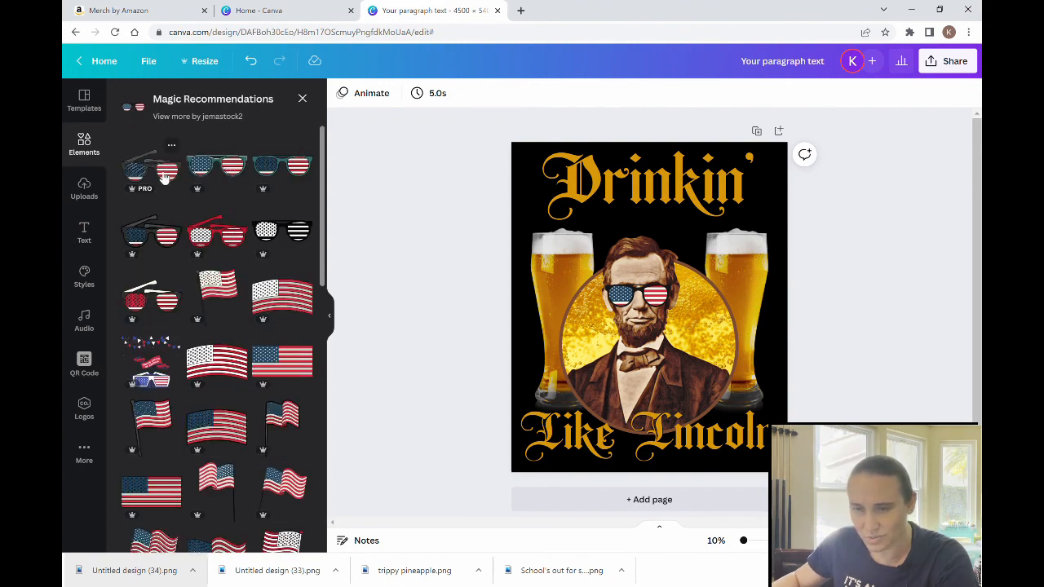
scroll(228, 191, down, 1)
scroll(227, 190, down, 10)
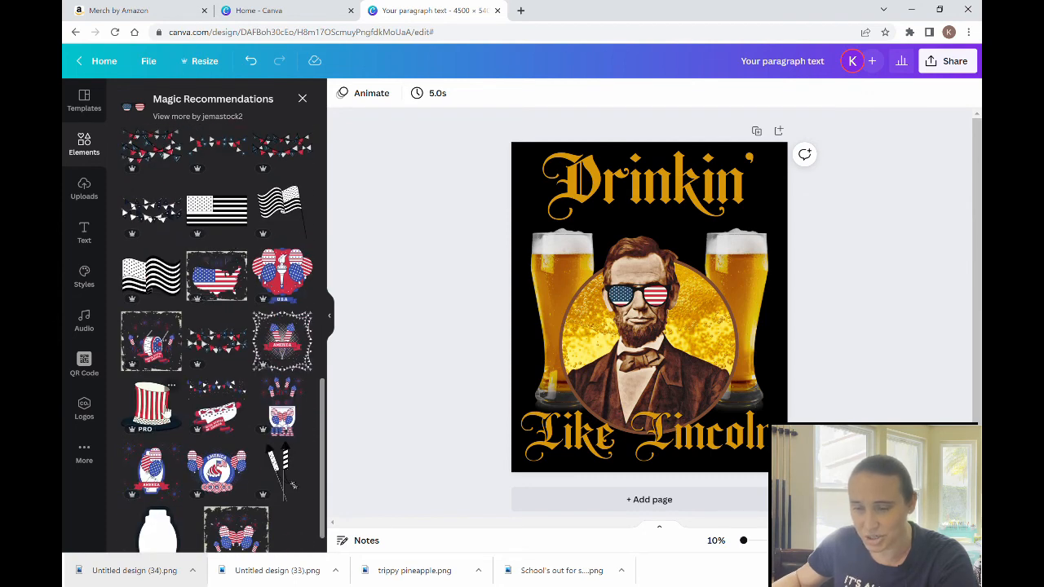
click(302, 99)
scroll(245, 270, down, 5)
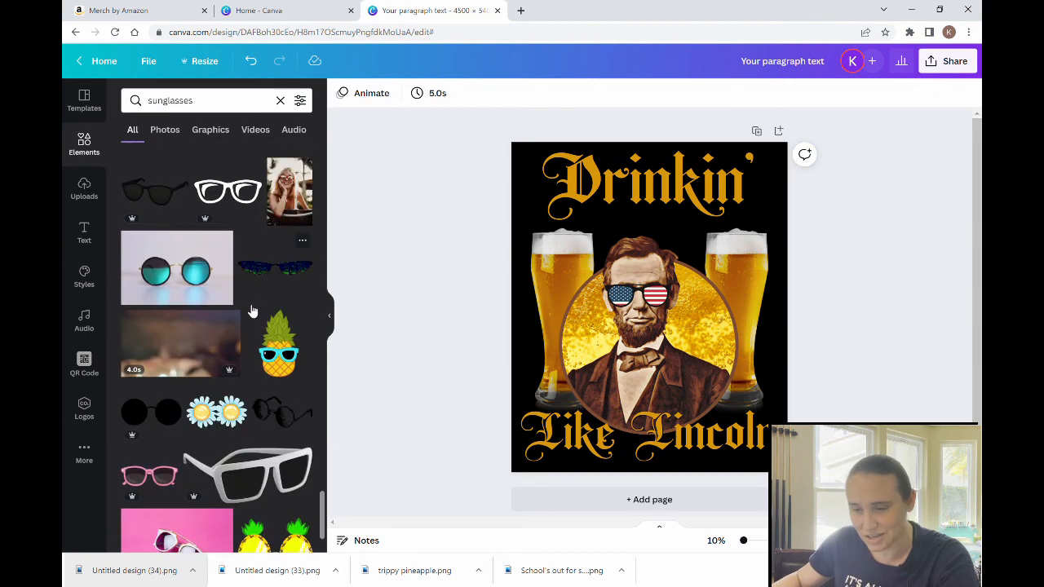
scroll(251, 314, down, 4)
scroll(253, 312, down, 5)
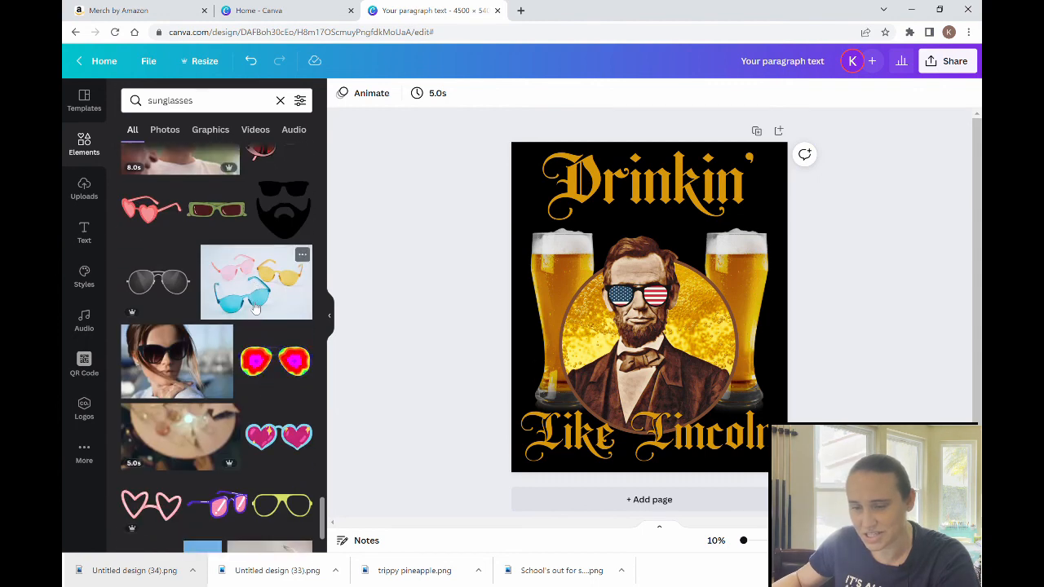
scroll(251, 300, down, 8)
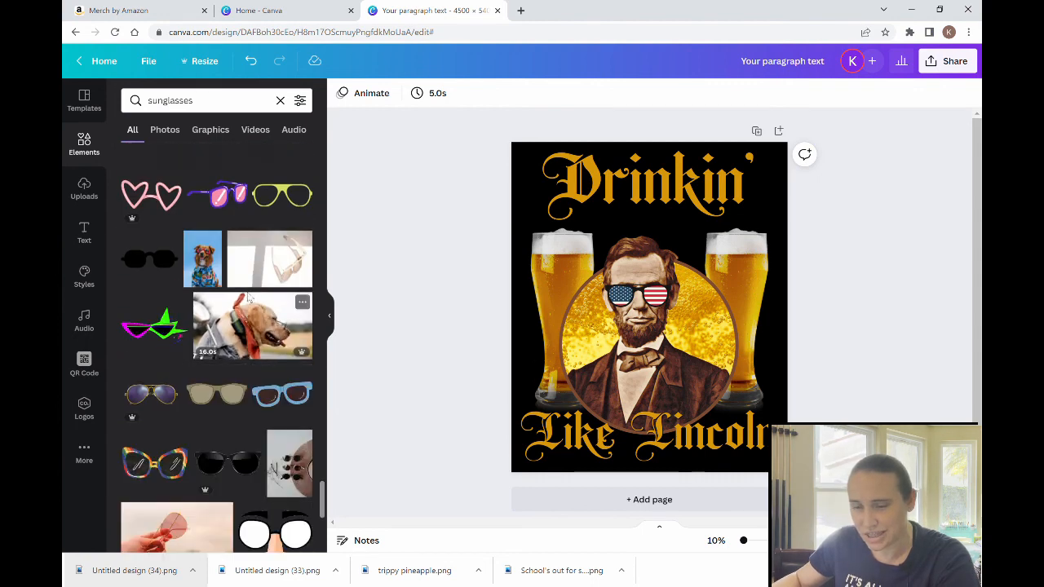
scroll(254, 292, down, 10)
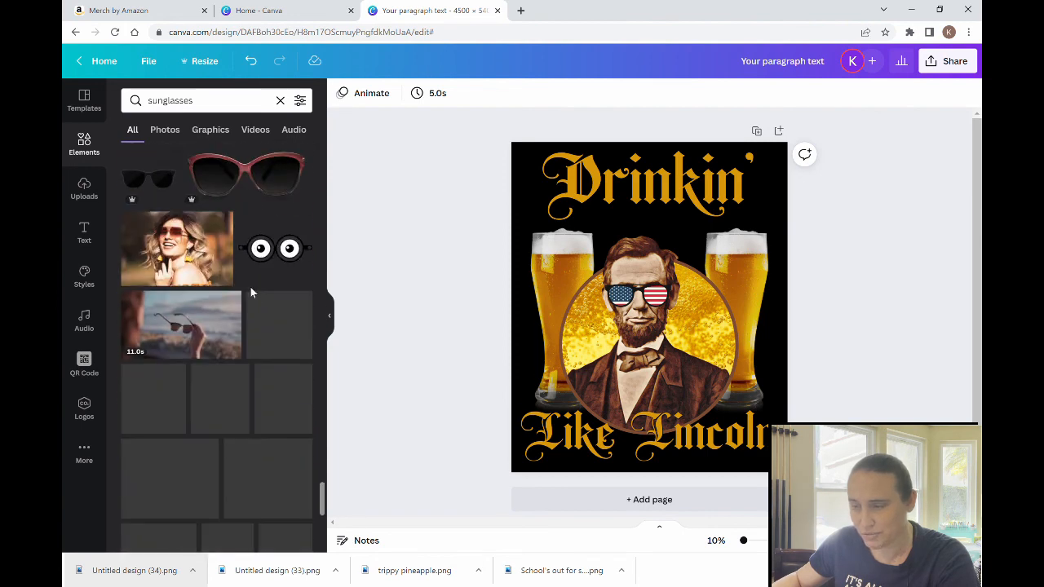
scroll(252, 287, down, 5)
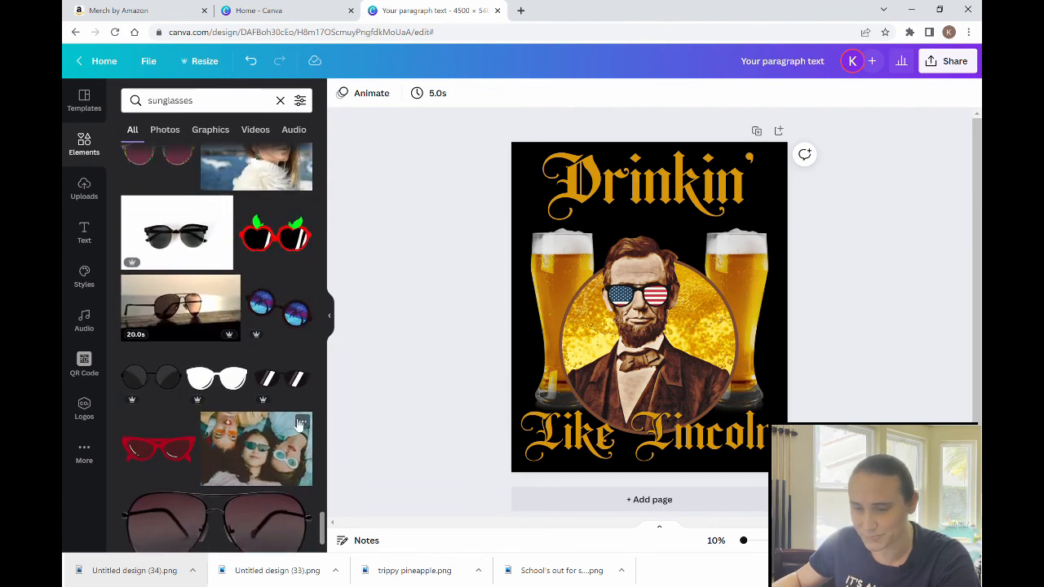
click(327, 319)
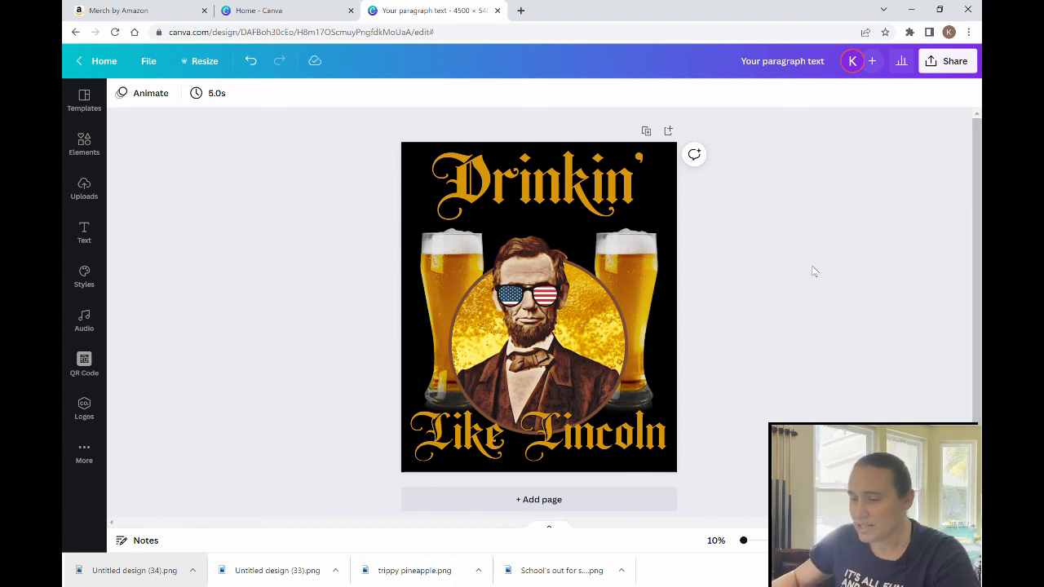
Step: Rename the design as "drinkin like lincoln"
click(772, 65)
drag(742, 64, 831, 64)
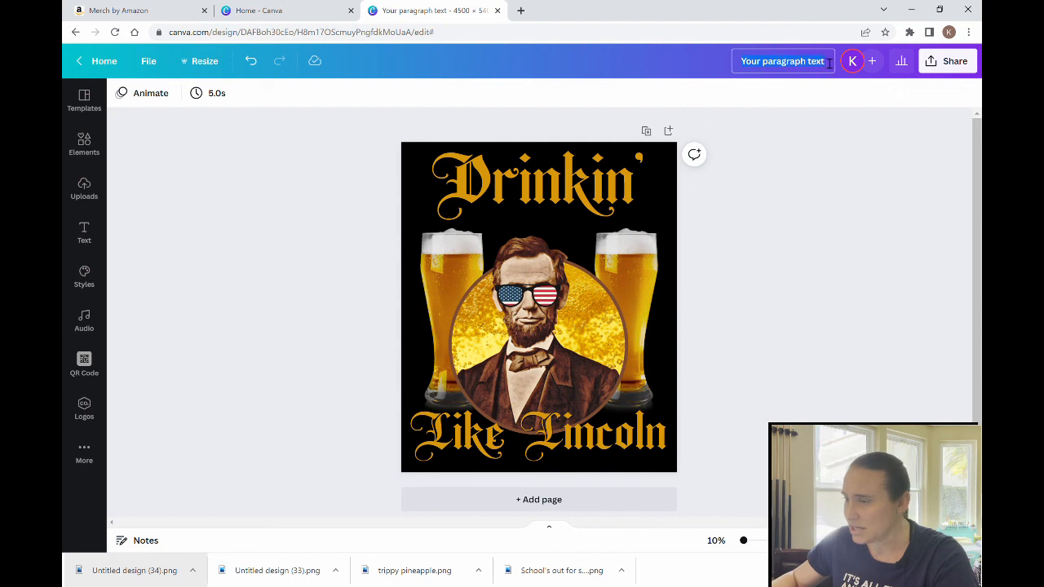
click(833, 64)
drag(731, 64, 813, 70)
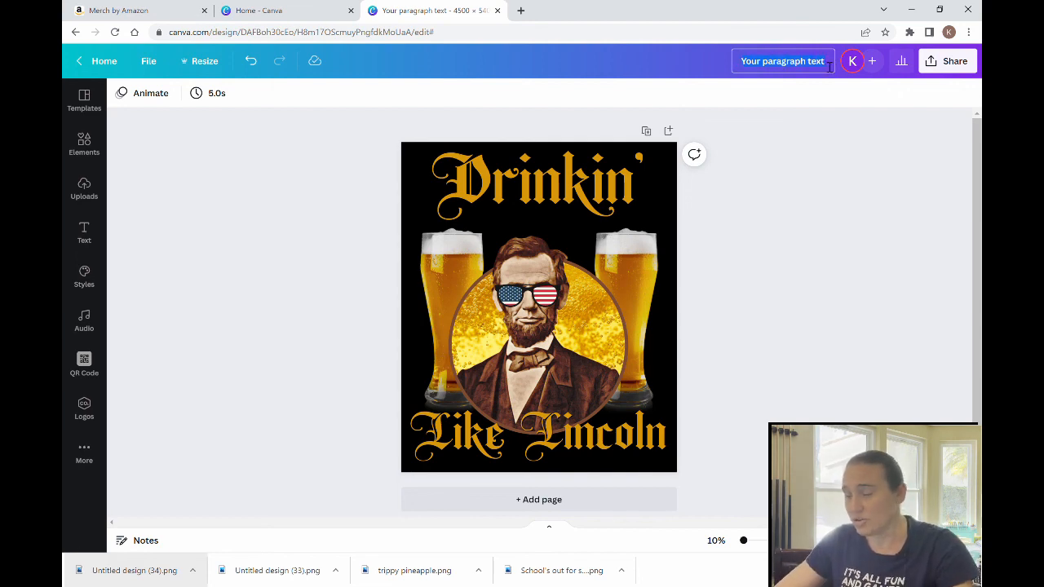
text(drink)
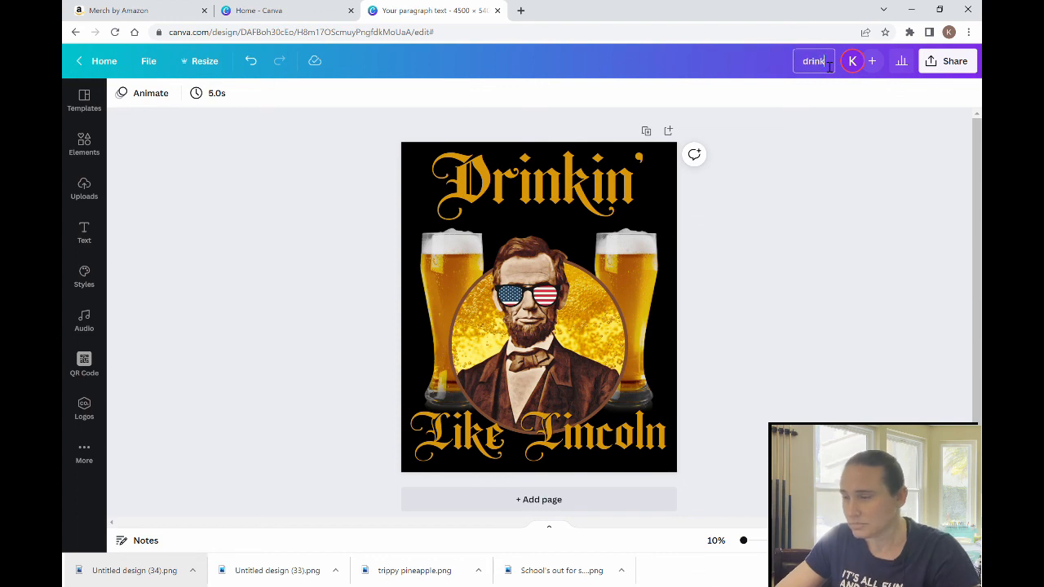
text(in like )
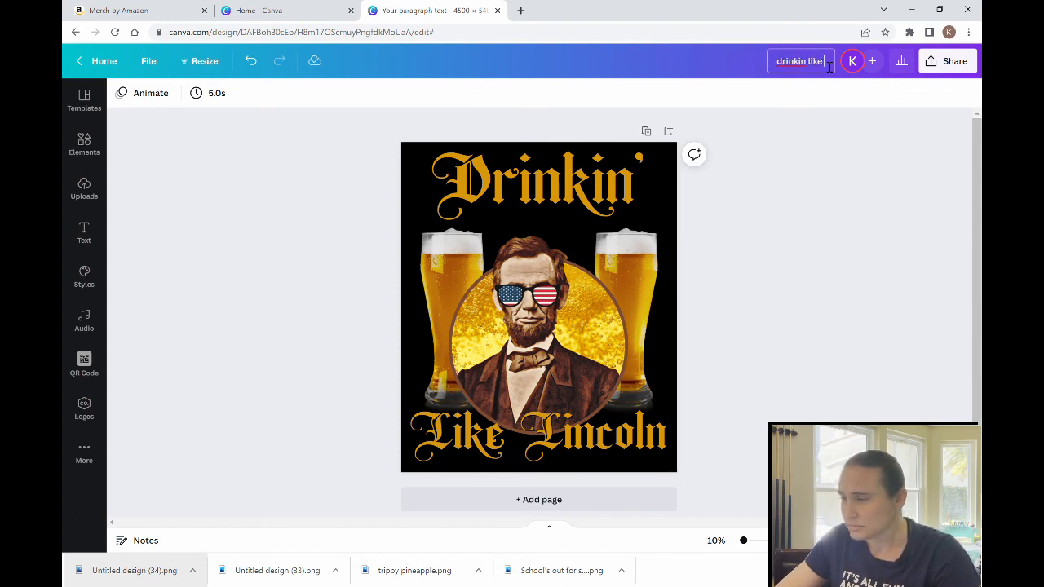
text(lincoln)
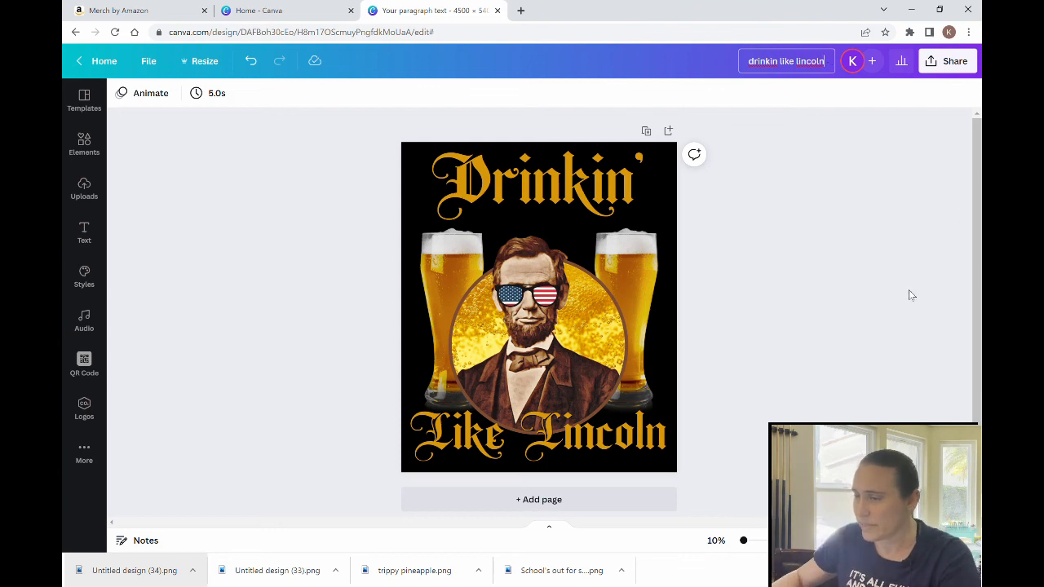
key(Return)
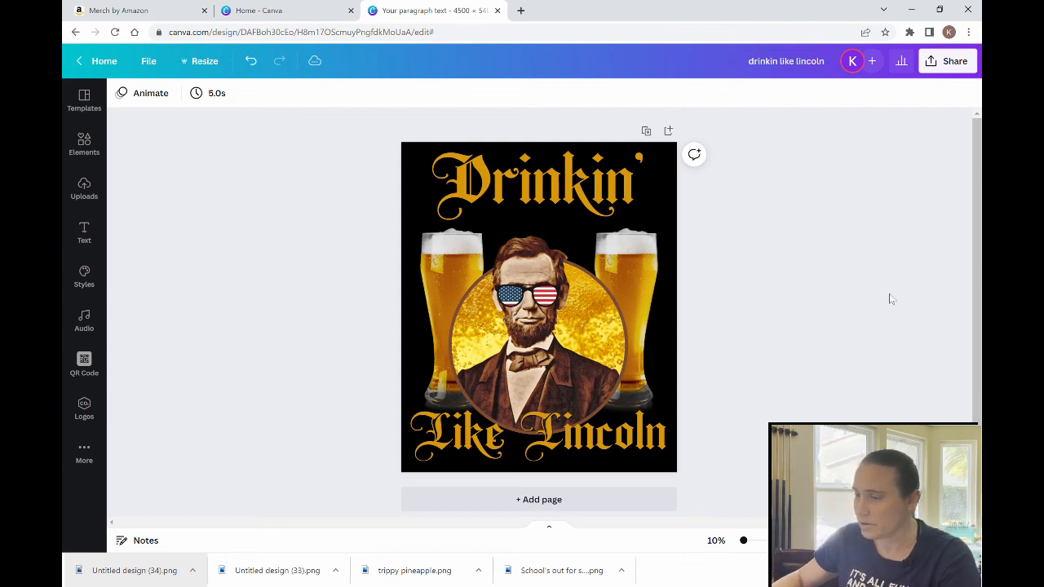
Step: Download the design as a PNG at 4500 × 5400 px
click(946, 61)
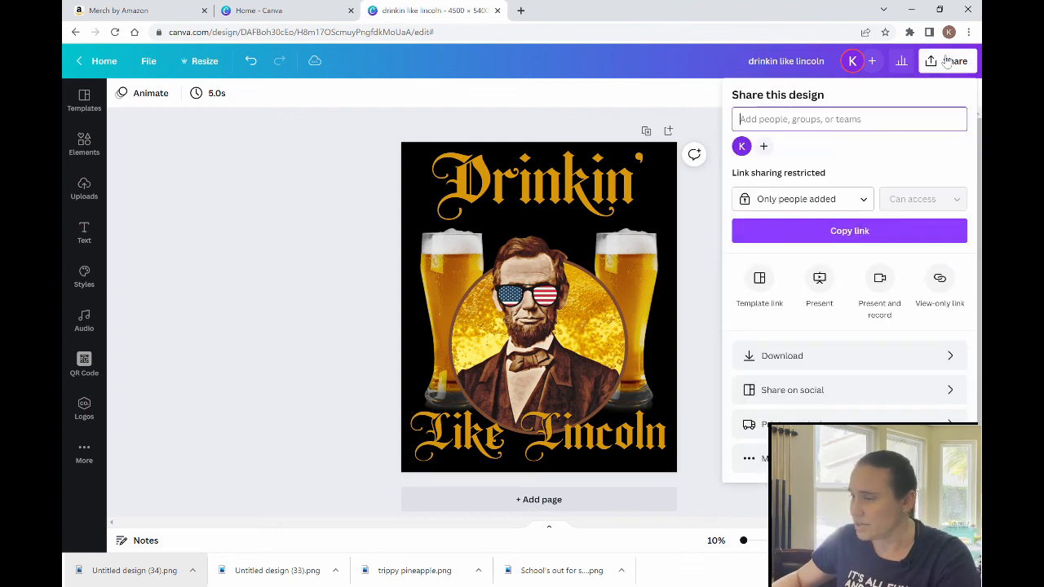
click(786, 359)
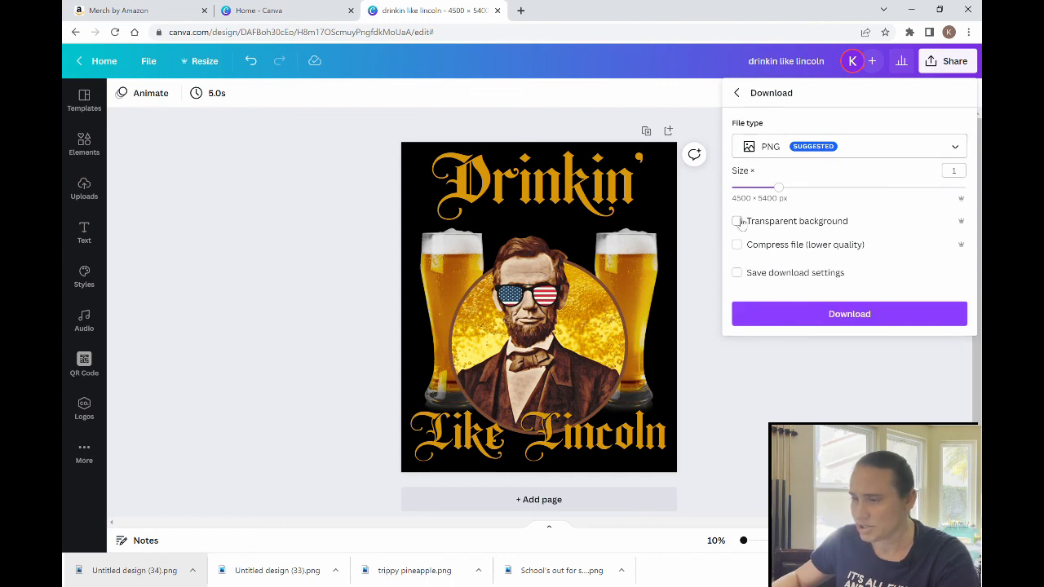
click(834, 316)
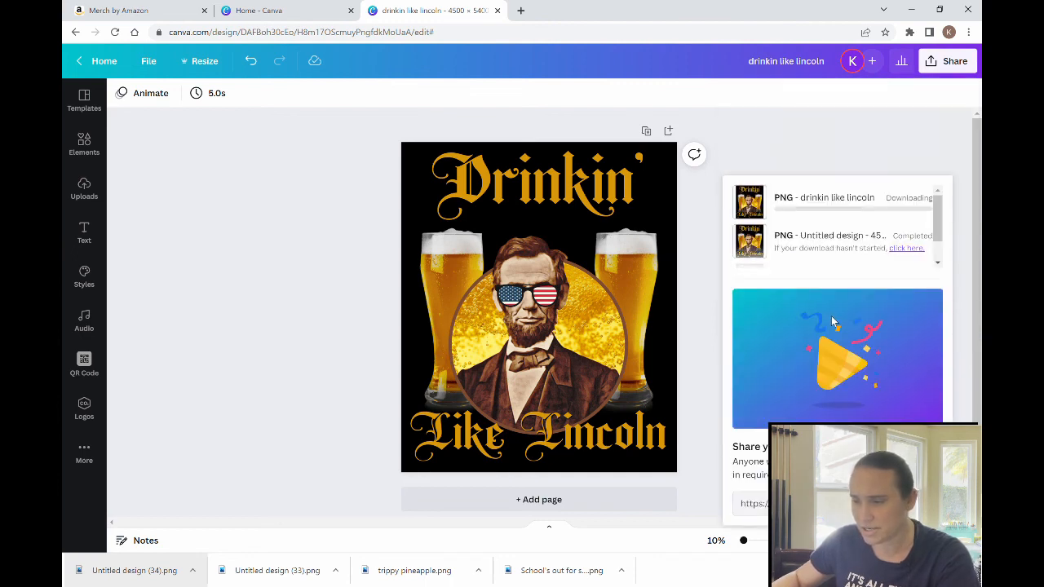